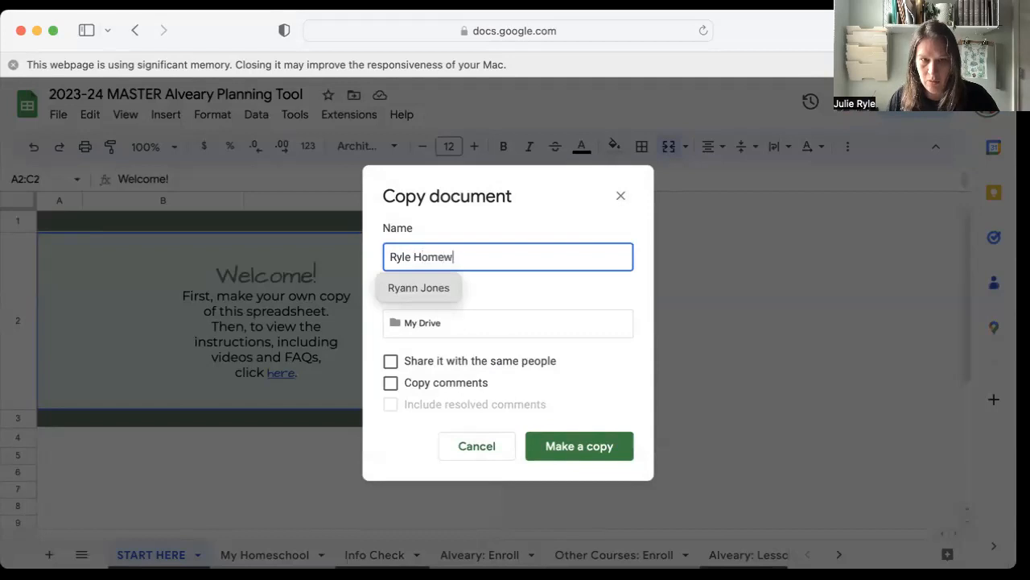
Copy the master planning spreadsheet, naming it with the family surname followed by "Homeschool 2023-24", and close the master.
{"action": "type", "text": "2023-24"}
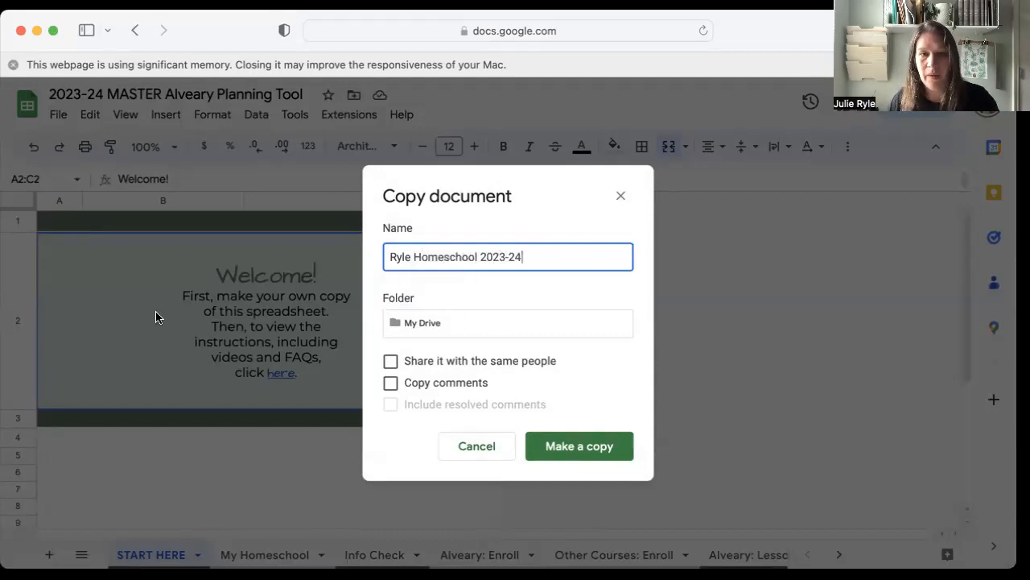
{"action": "left_click", "coordinate": [559, 449]}
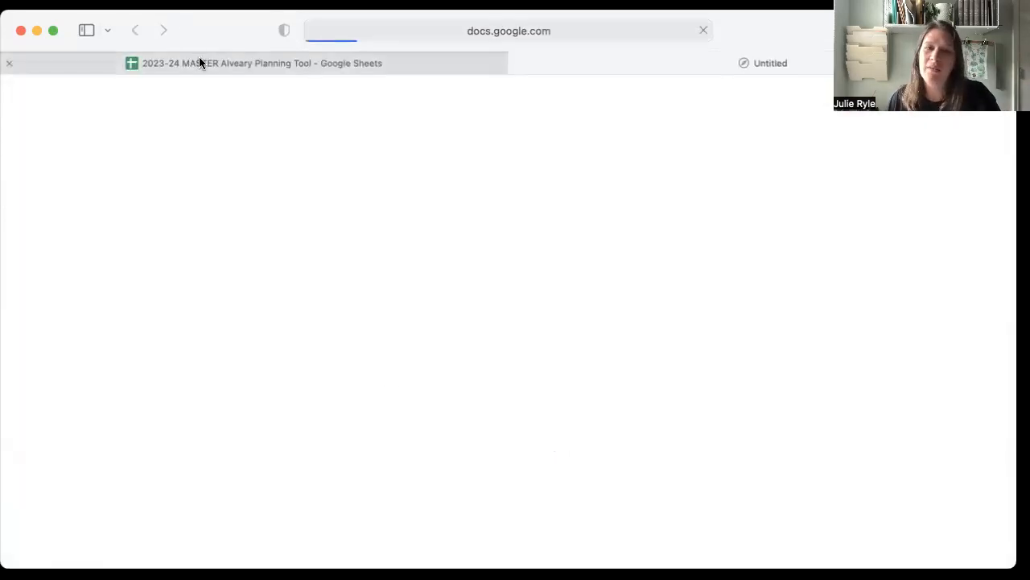
{"action": "mouse_move", "coordinate": [200, 58]}
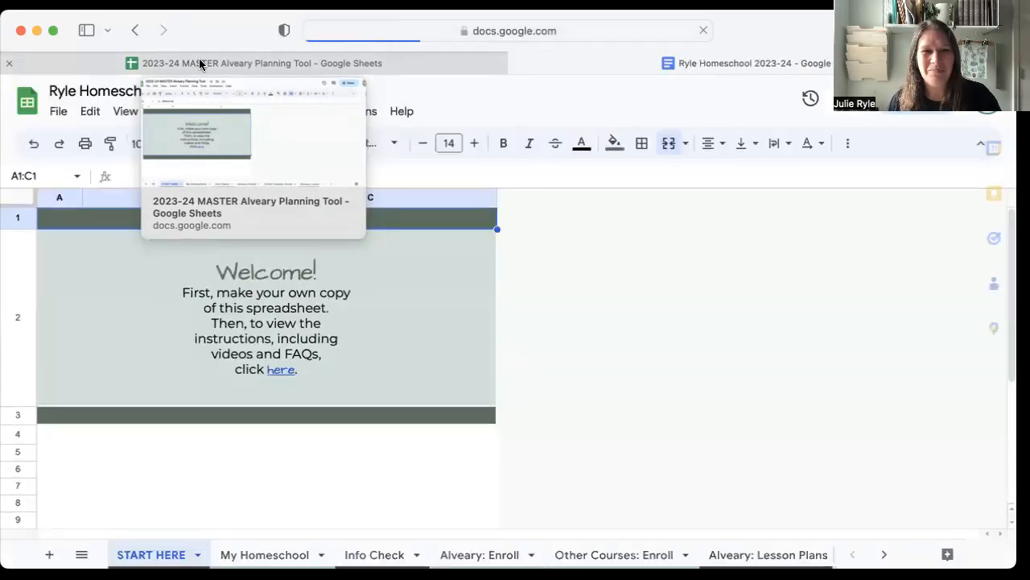
{"action": "left_click", "coordinate": [6, 64]}
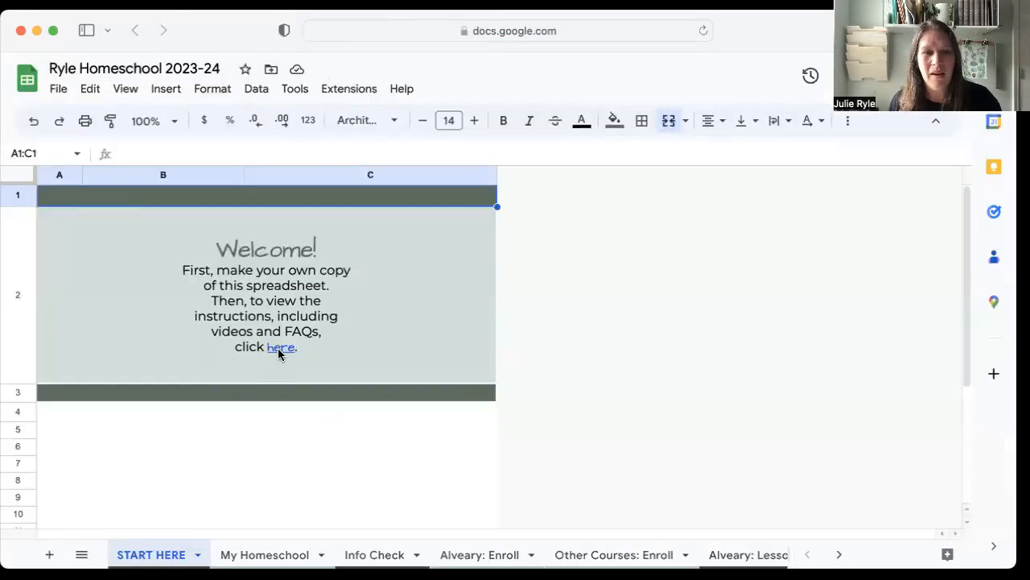
View the Magic Spreadsheet Tutorial PDF linked in the welcome text, close it, and go to the My Homeschool sheet.
{"action": "mouse_move", "coordinate": [278, 348]}
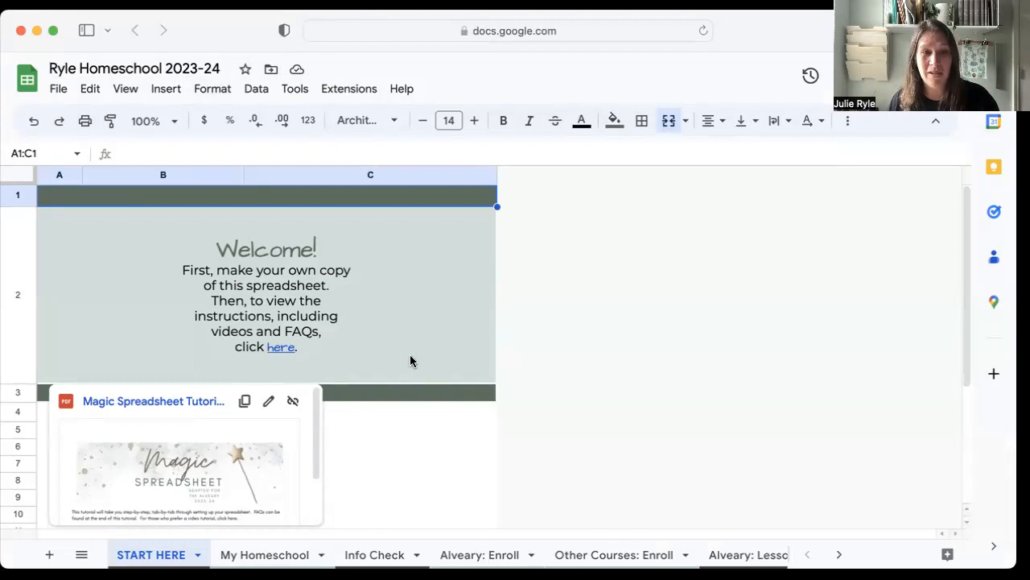
{"action": "left_click", "coordinate": [282, 353]}
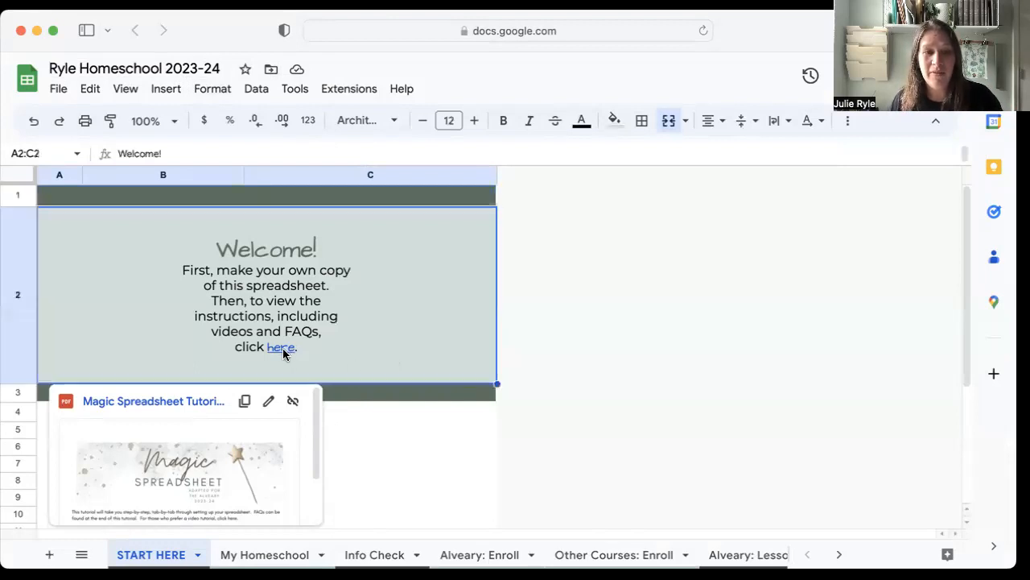
{"action": "left_click", "coordinate": [228, 434]}
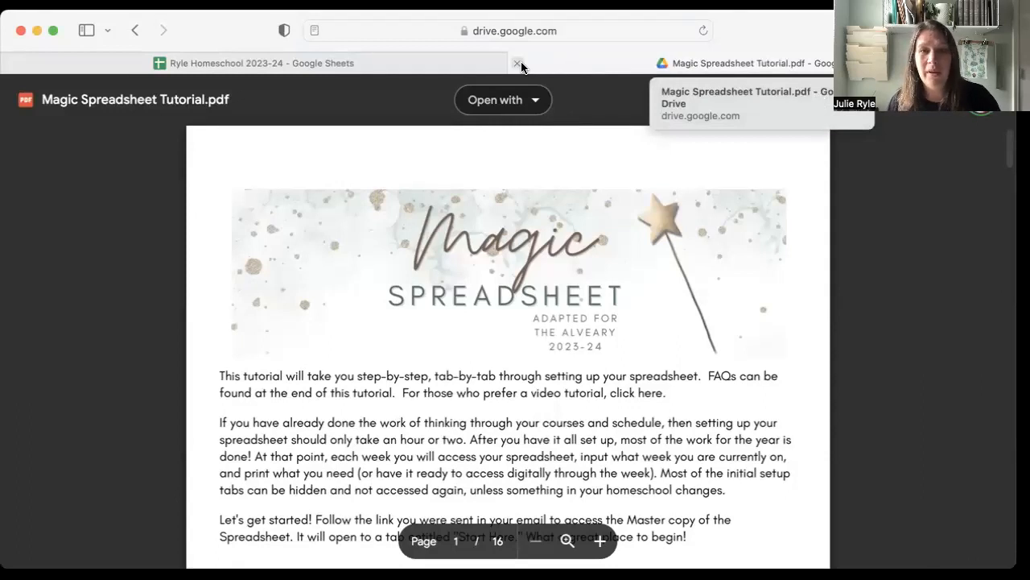
{"action": "left_click", "coordinate": [518, 64]}
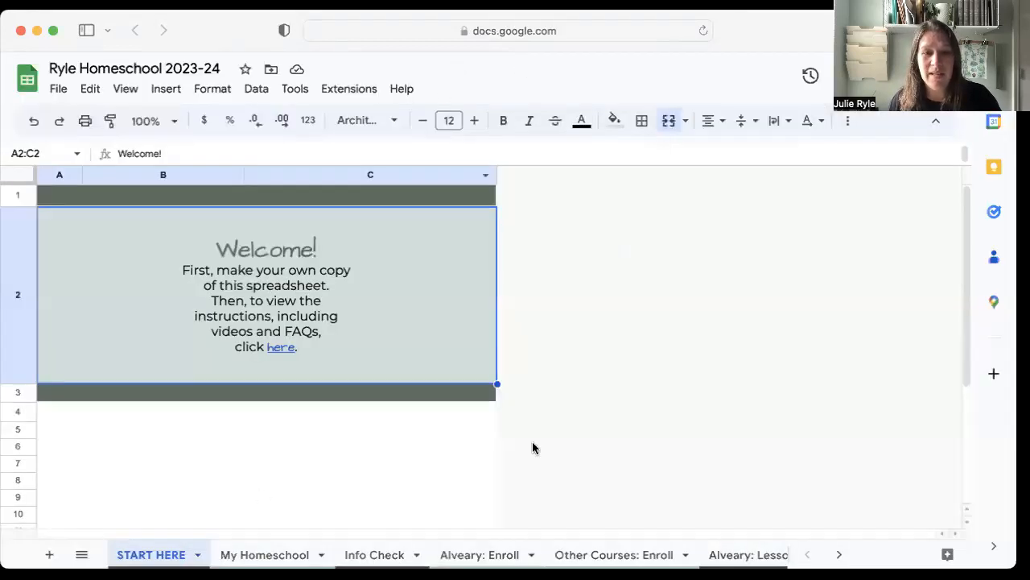
{"action": "left_click", "coordinate": [283, 554]}
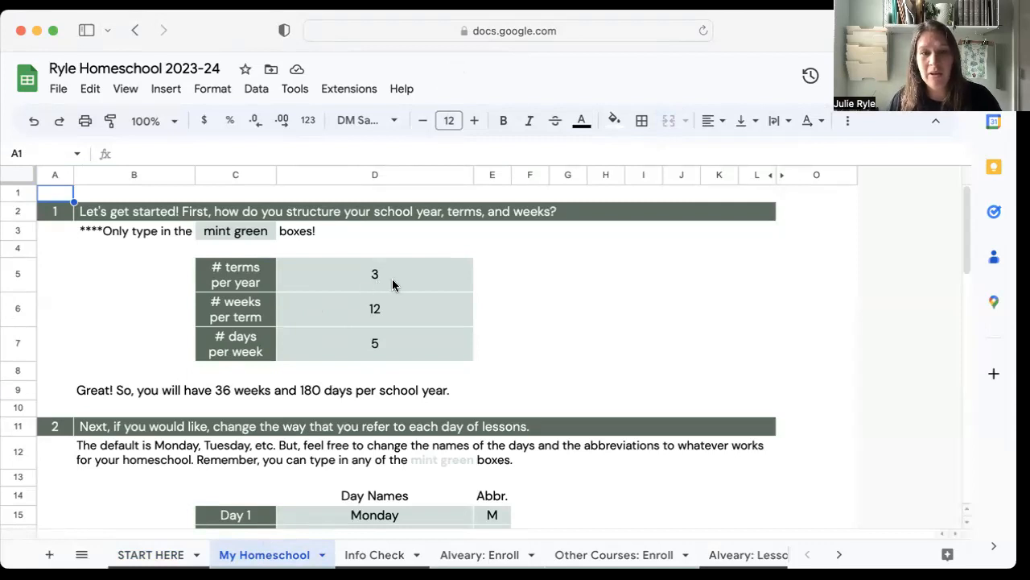
Set the number of days per week to 4 in the school year structure table.
{"action": "left_click", "coordinate": [383, 345]}
{"action": "type", "text": "4"}
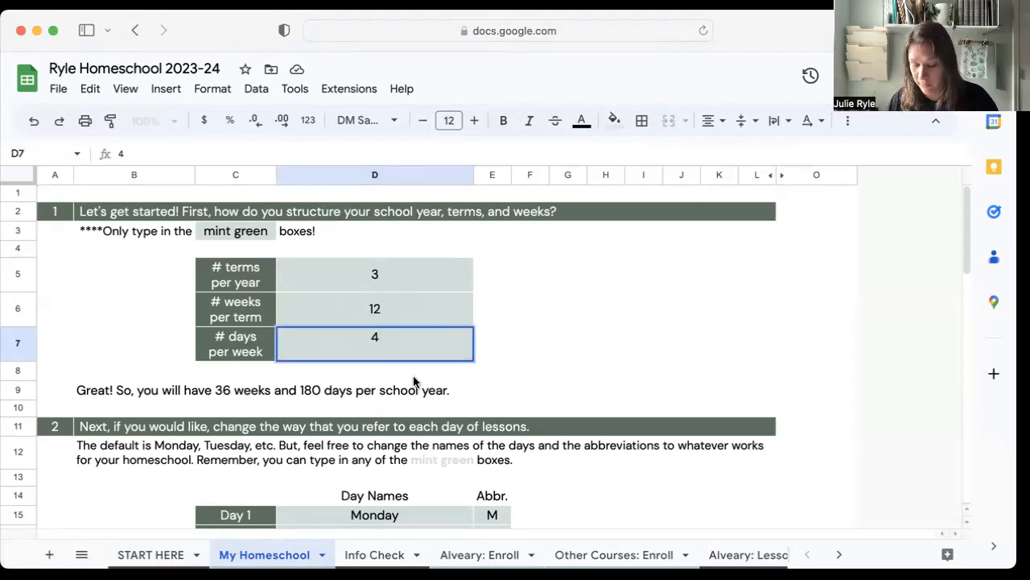
{"action": "key", "text": "Return"}
{"action": "scroll", "coordinate": [515, 378], "scroll_direction": "down", "scroll_amount": 3}
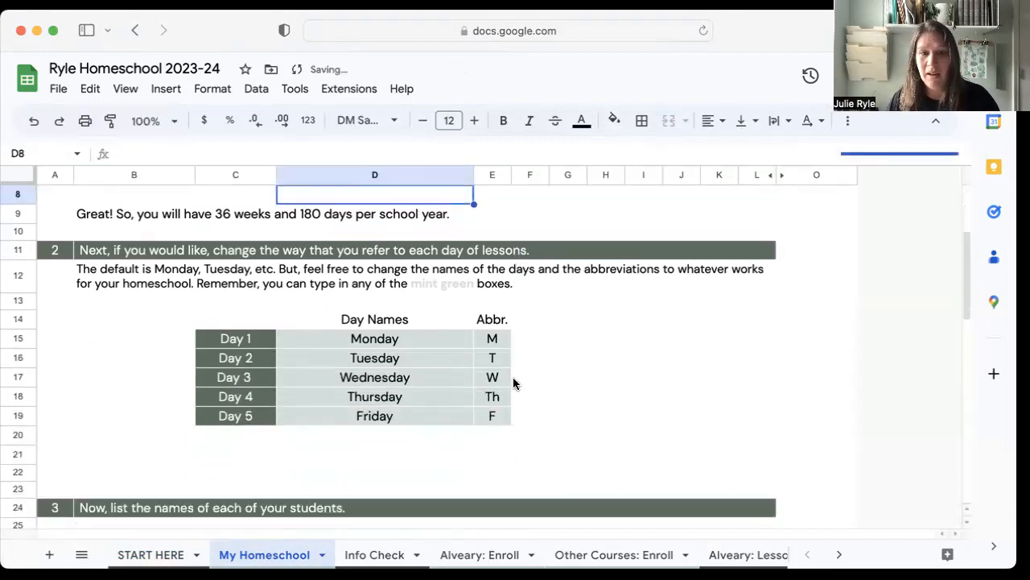
Check how the yearly day total and the day names list respond to the new number of days per week.
{"action": "left_click", "coordinate": [583, 415]}
{"action": "scroll", "coordinate": [582, 415], "scroll_direction": "up", "scroll_amount": 3}
{"action": "scroll", "coordinate": [583, 415], "scroll_direction": "down", "scroll_amount": 4}
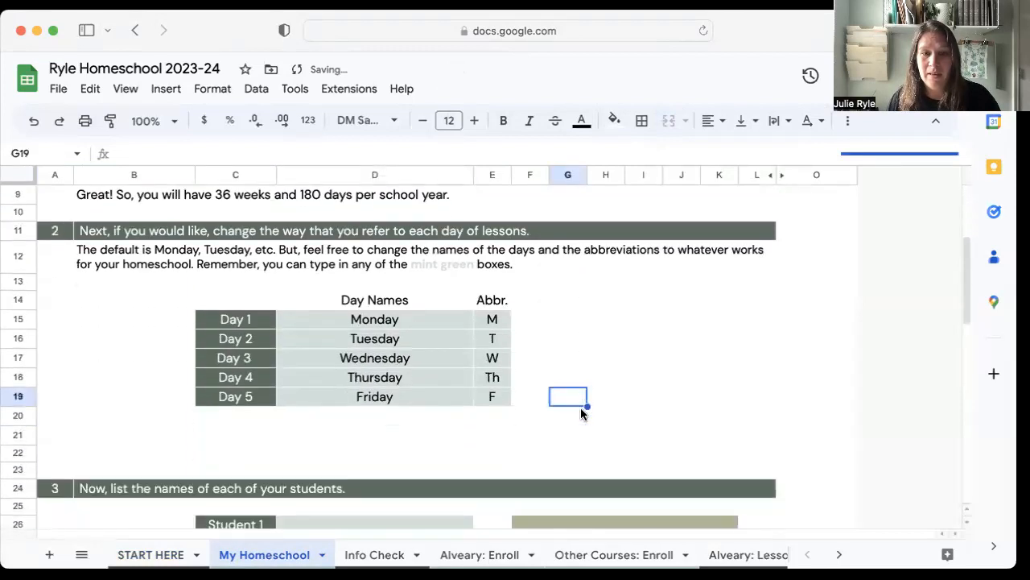
{"action": "scroll", "coordinate": [583, 415], "scroll_direction": "down", "scroll_amount": 3}
{"action": "scroll", "coordinate": [583, 415], "scroll_direction": "up", "scroll_amount": 5}
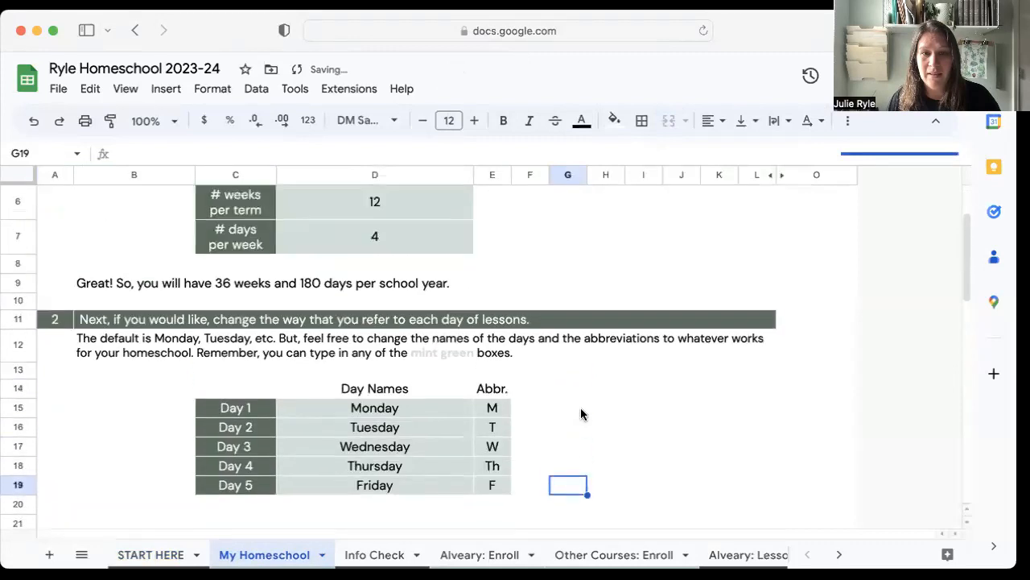
{"action": "scroll", "coordinate": [583, 414], "scroll_direction": "up", "scroll_amount": 1}
{"action": "scroll", "coordinate": [583, 414], "scroll_direction": "down", "scroll_amount": 4}
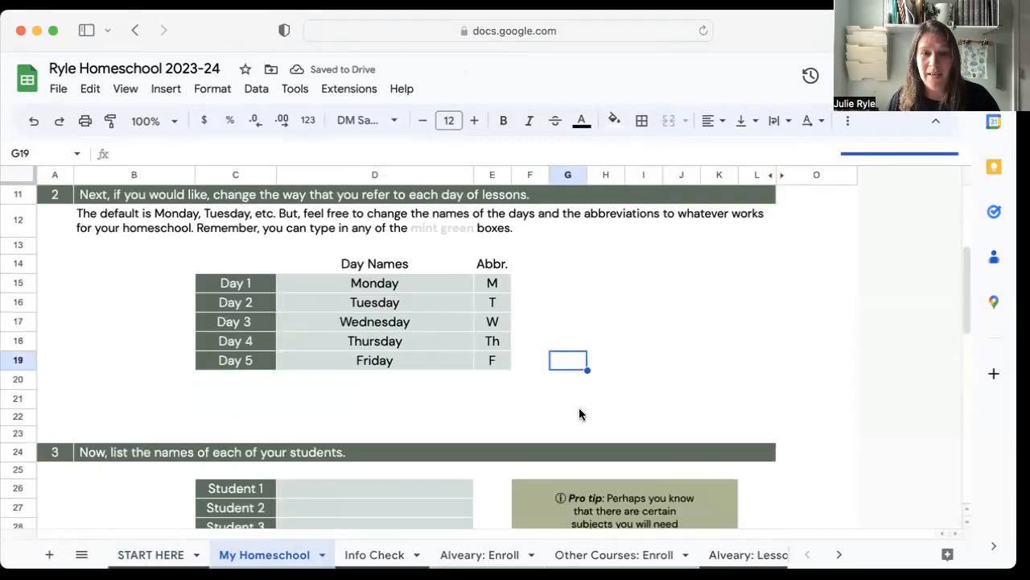
{"action": "scroll", "coordinate": [583, 415], "scroll_direction": "up", "scroll_amount": 3}
{"action": "left_click", "coordinate": [392, 296]}
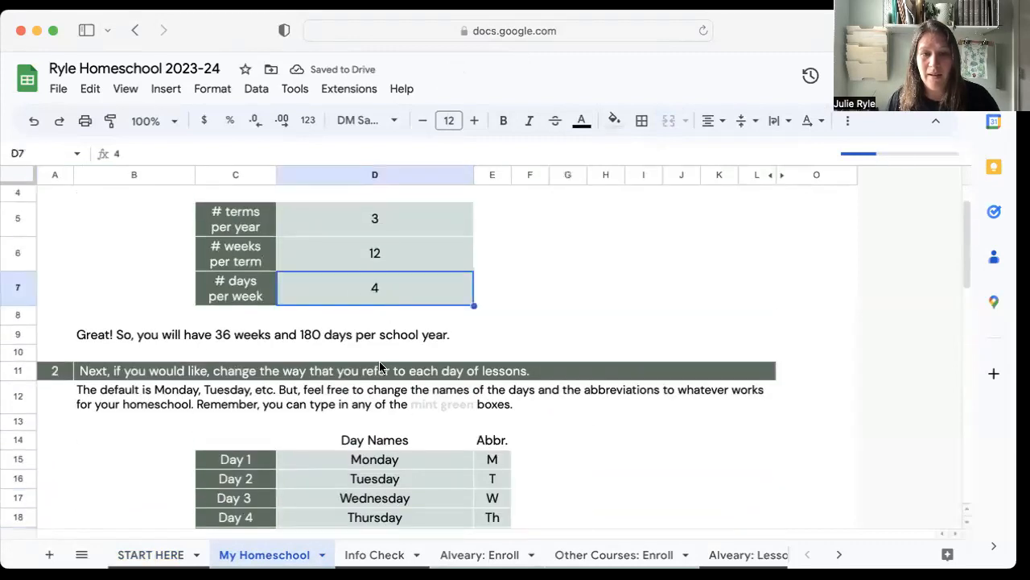
{"action": "scroll", "coordinate": [355, 464], "scroll_direction": "down", "scroll_amount": 3}
{"action": "scroll", "coordinate": [354, 464], "scroll_direction": "up", "scroll_amount": 3}
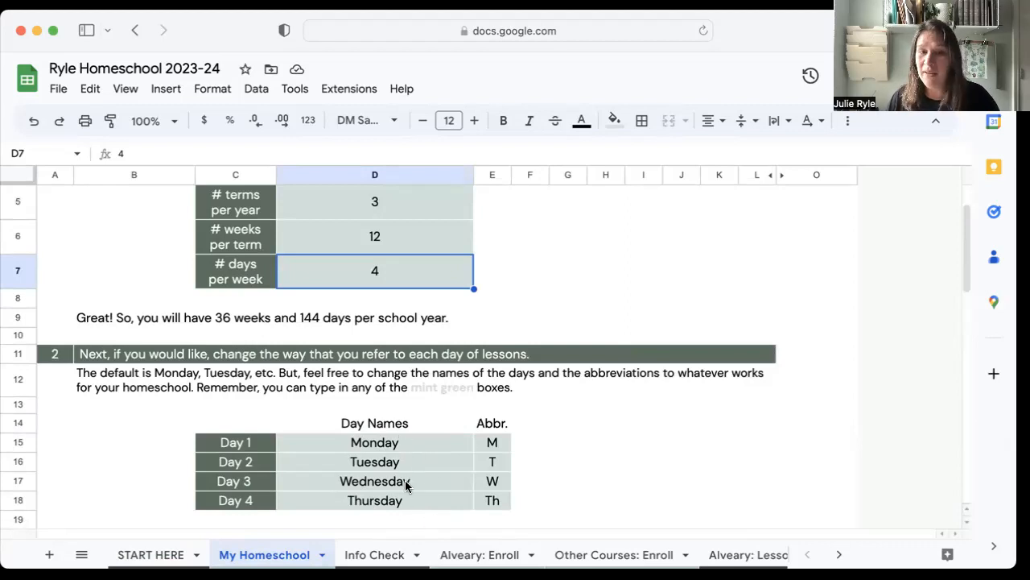
Set the number of days per week to 5 in the school year structure table.
{"action": "double_click", "coordinate": [386, 274]}
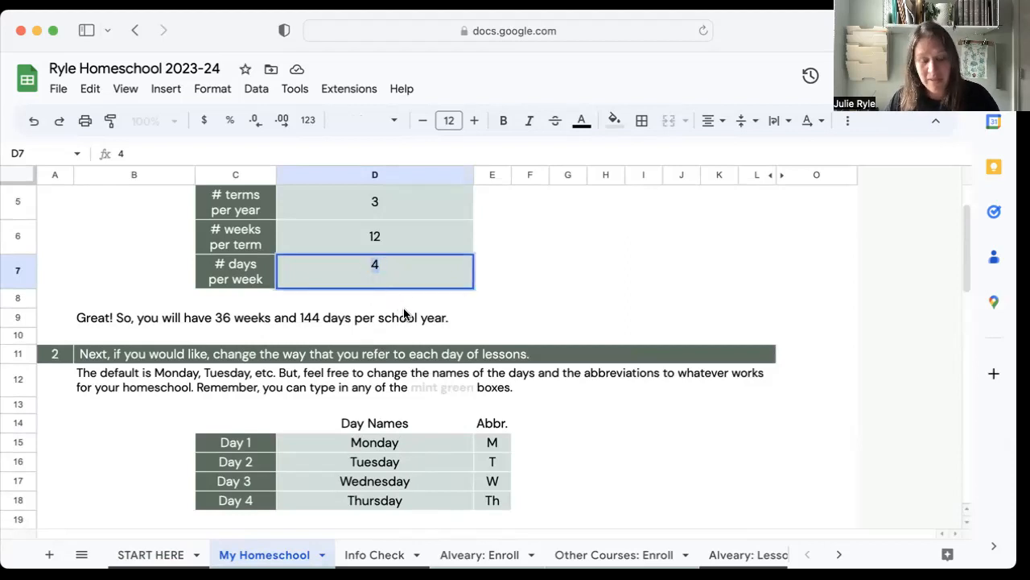
{"action": "type", "text": "5"}
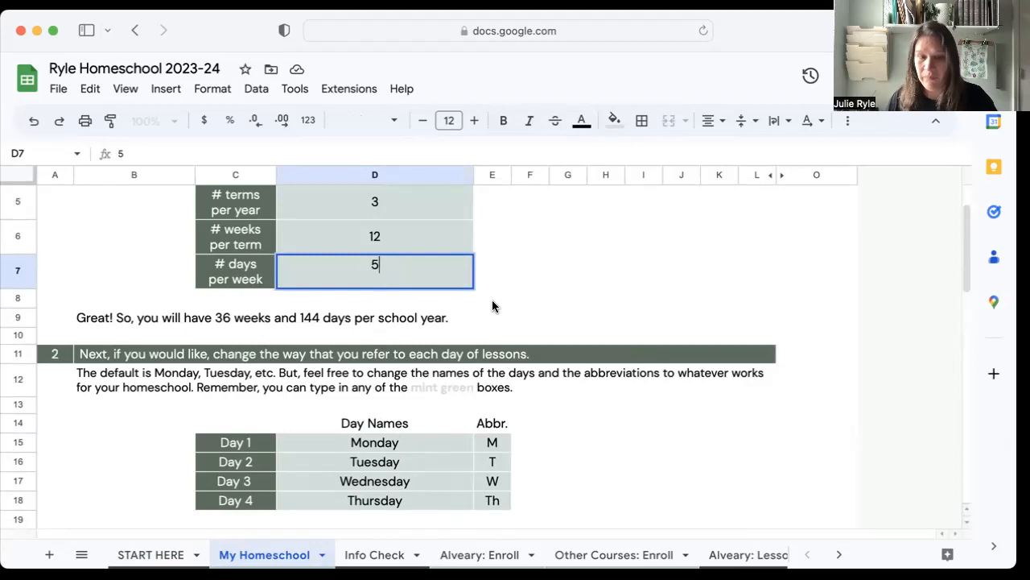
{"action": "key", "text": "Return"}
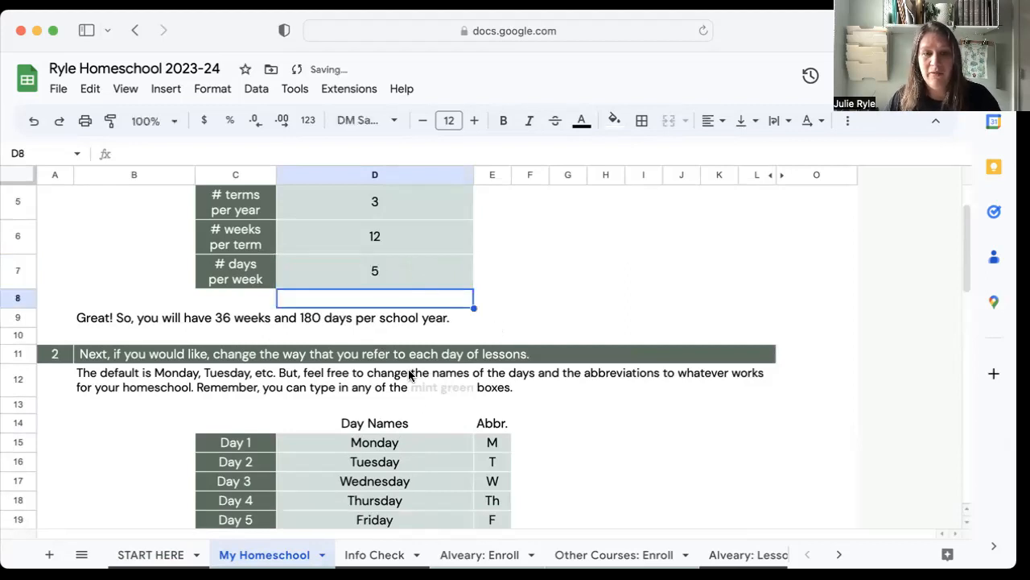
Review the editable day names and abbreviations in section 2 and the student list with its pro tip in section 3.
{"action": "scroll", "coordinate": [410, 312], "scroll_direction": "down", "scroll_amount": 3}
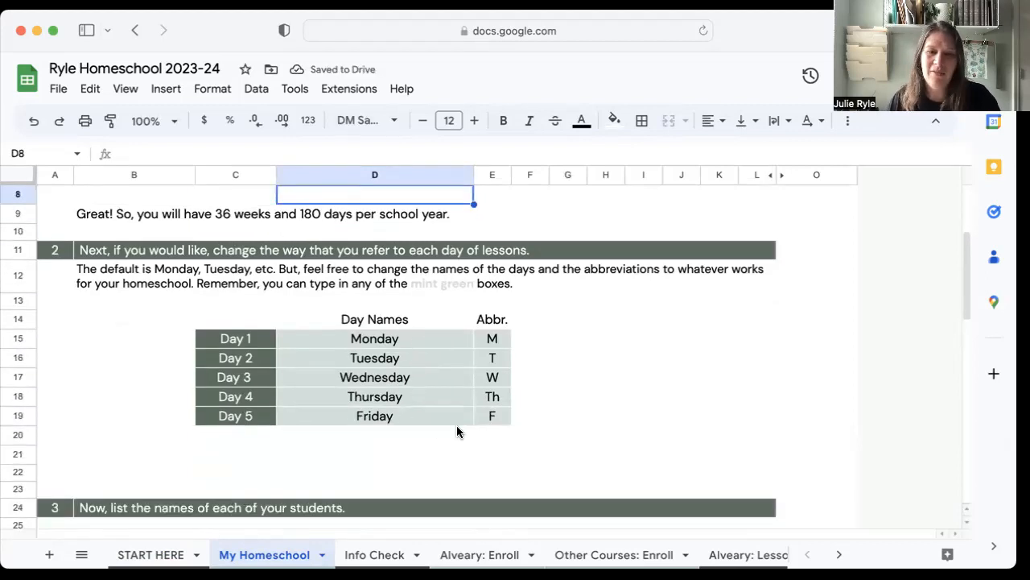
{"action": "scroll", "coordinate": [457, 432], "scroll_direction": "down", "scroll_amount": 2}
{"action": "scroll", "coordinate": [457, 432], "scroll_direction": "down", "scroll_amount": 4}
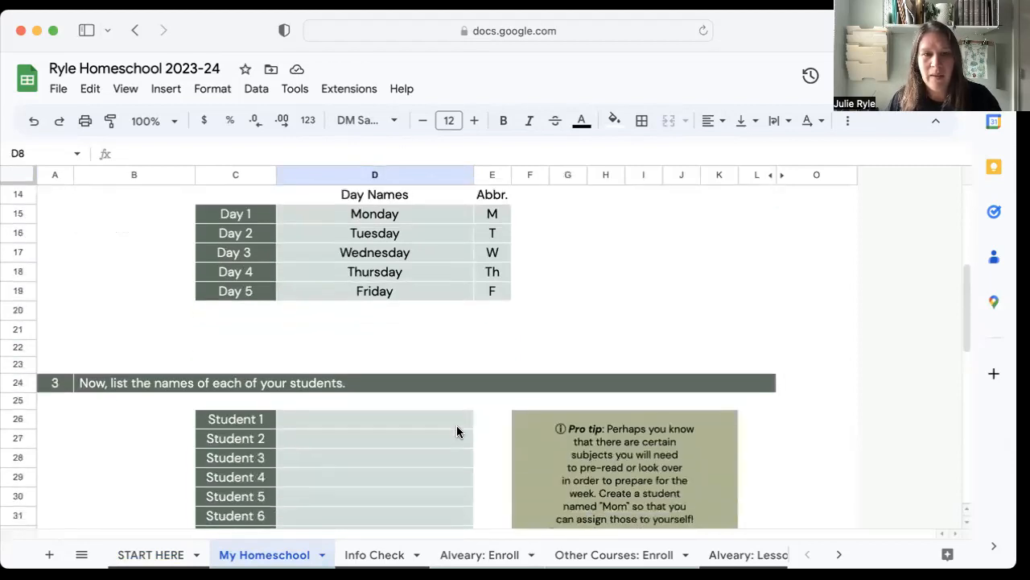
{"action": "scroll", "coordinate": [456, 430], "scroll_direction": "up", "scroll_amount": 1}
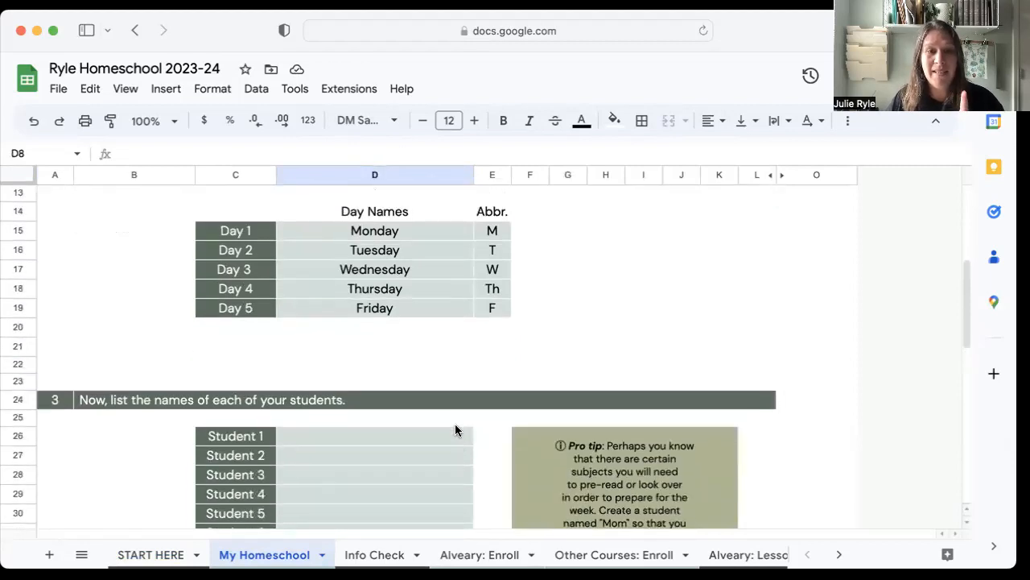
{"action": "left_click", "coordinate": [435, 236]}
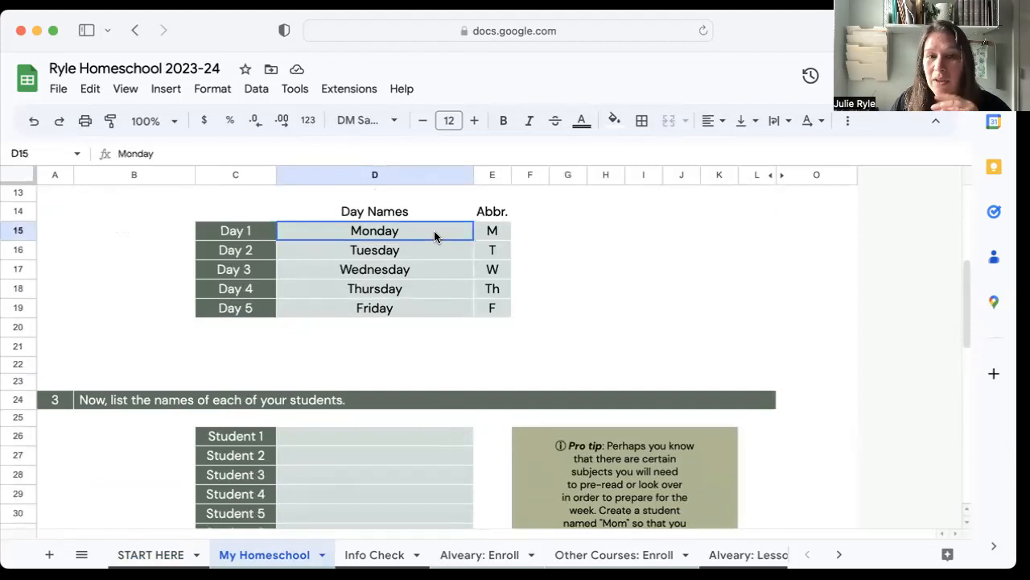
{"action": "left_click", "coordinate": [222, 237]}
{"action": "left_click", "coordinate": [539, 437]}
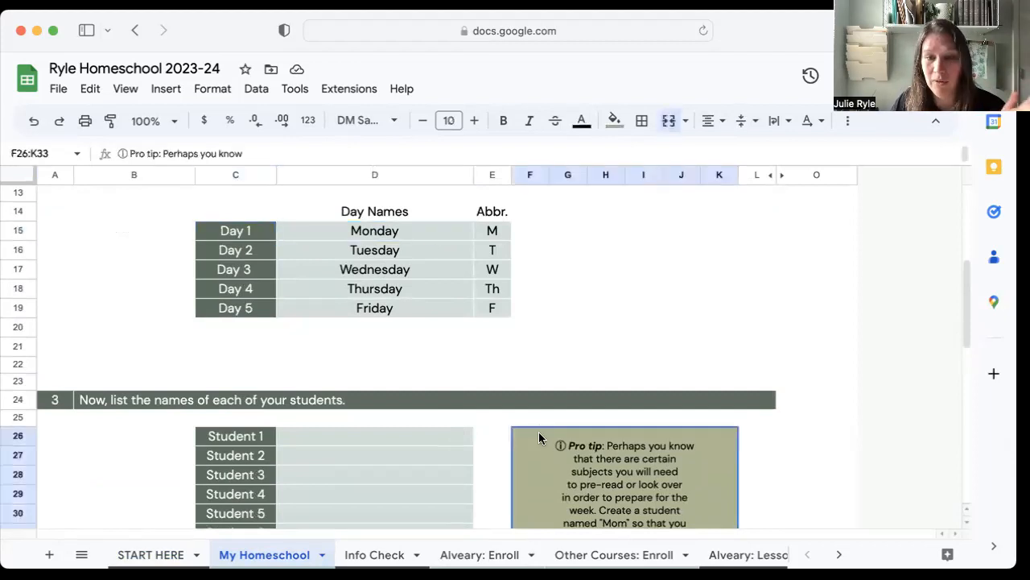
{"action": "left_click", "coordinate": [431, 235]}
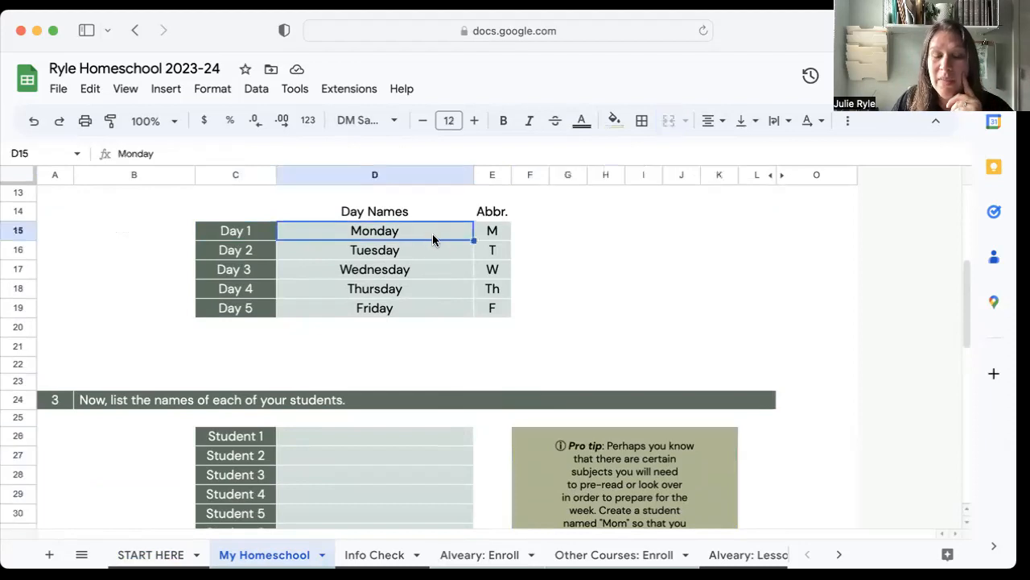
{"action": "scroll", "coordinate": [424, 316], "scroll_direction": "up", "scroll_amount": 5}
{"action": "scroll", "coordinate": [424, 317], "scroll_direction": "up", "scroll_amount": 1}
Enter the two students' first names as Student 1 and Student 2 in section 3.
{"action": "scroll", "coordinate": [422, 317], "scroll_direction": "down", "scroll_amount": 9}
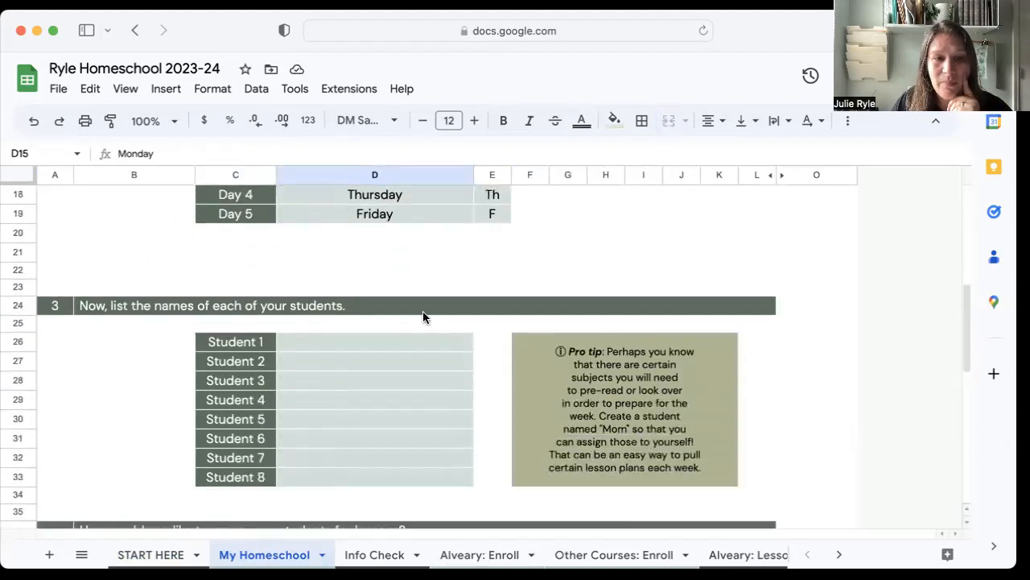
{"action": "left_click", "coordinate": [372, 339]}
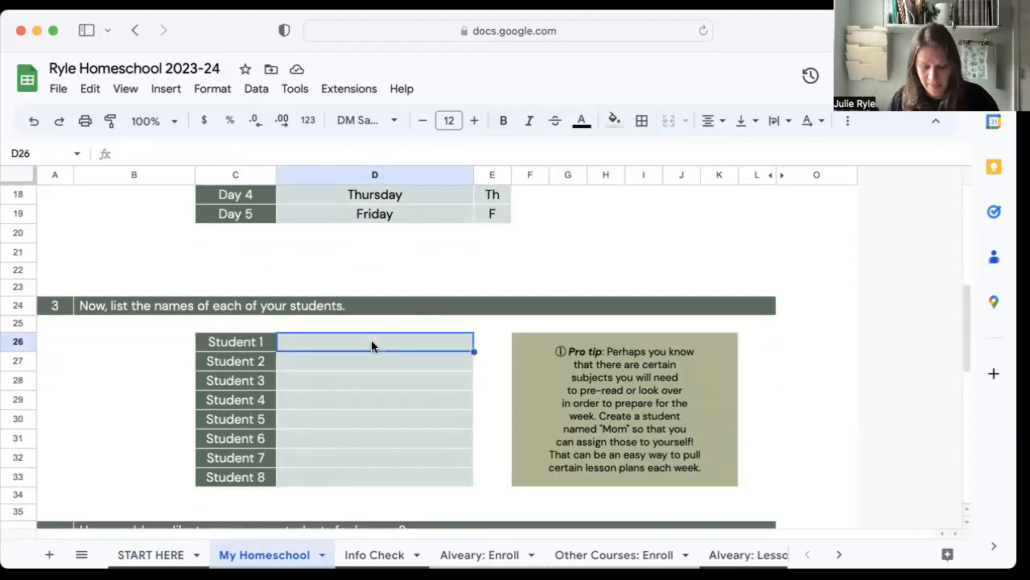
{"action": "type", "text": "Ainsley"}
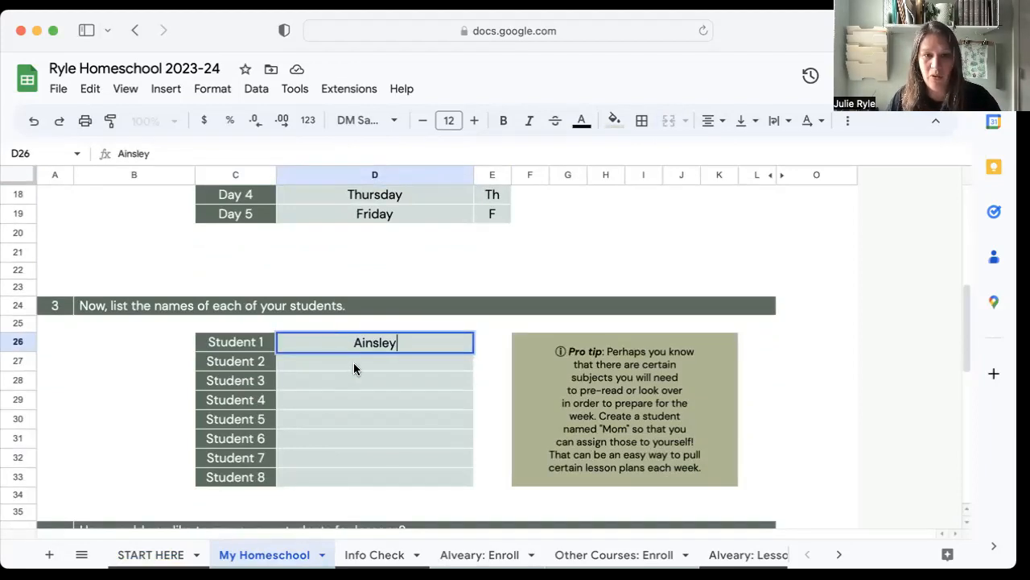
{"action": "key", "text": "Return"}
{"action": "type", "text": "Declan"}
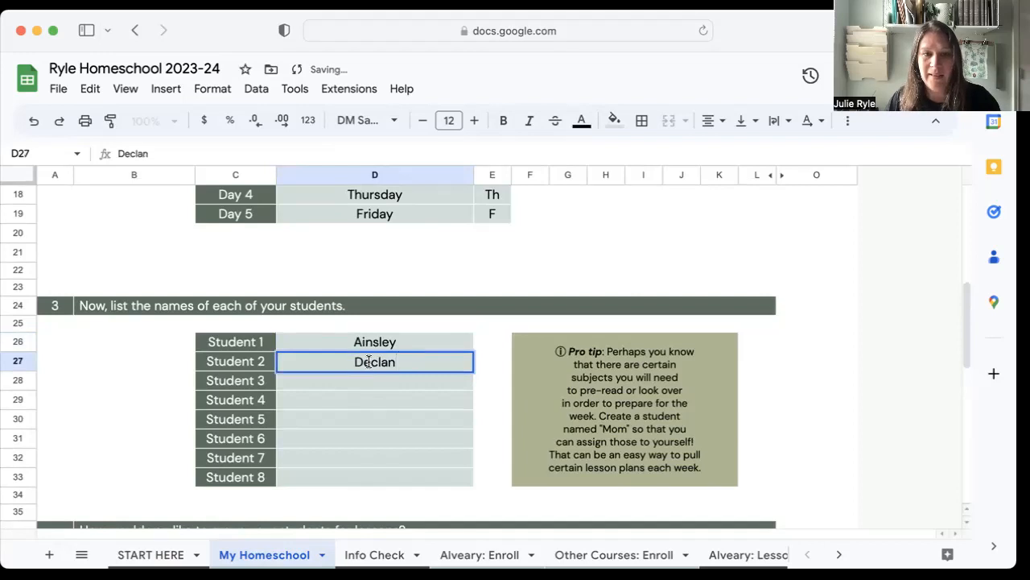
{"action": "left_click", "coordinate": [106, 346]}
List three lesson groups in section 4: one named after each of the two students, and a third named "Together".
{"action": "scroll", "coordinate": [149, 370], "scroll_direction": "down", "scroll_amount": 3}
{"action": "scroll", "coordinate": [161, 390], "scroll_direction": "down", "scroll_amount": 3}
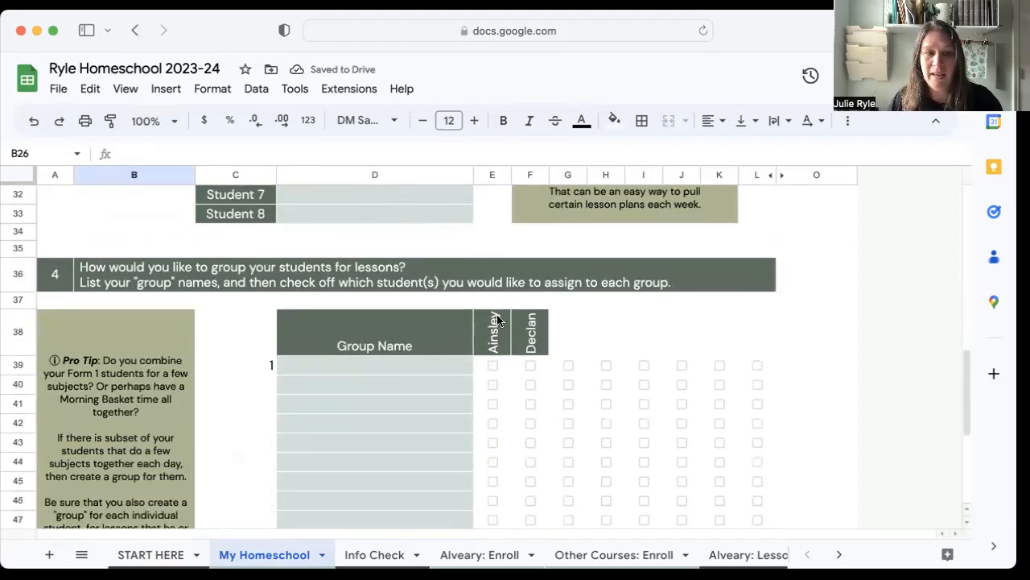
{"action": "left_click", "coordinate": [409, 369]}
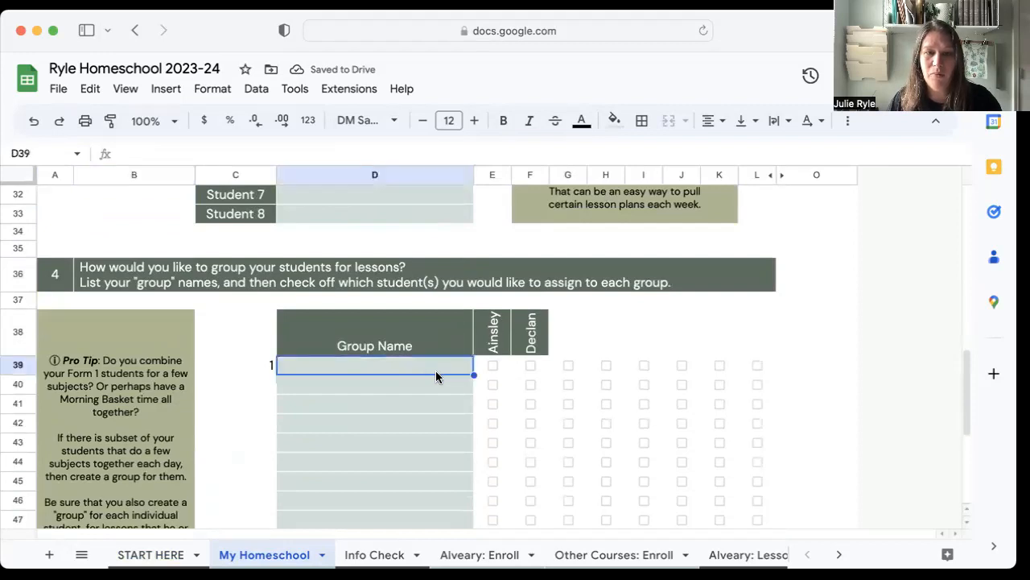
{"action": "type", "text": "Ainsley"}
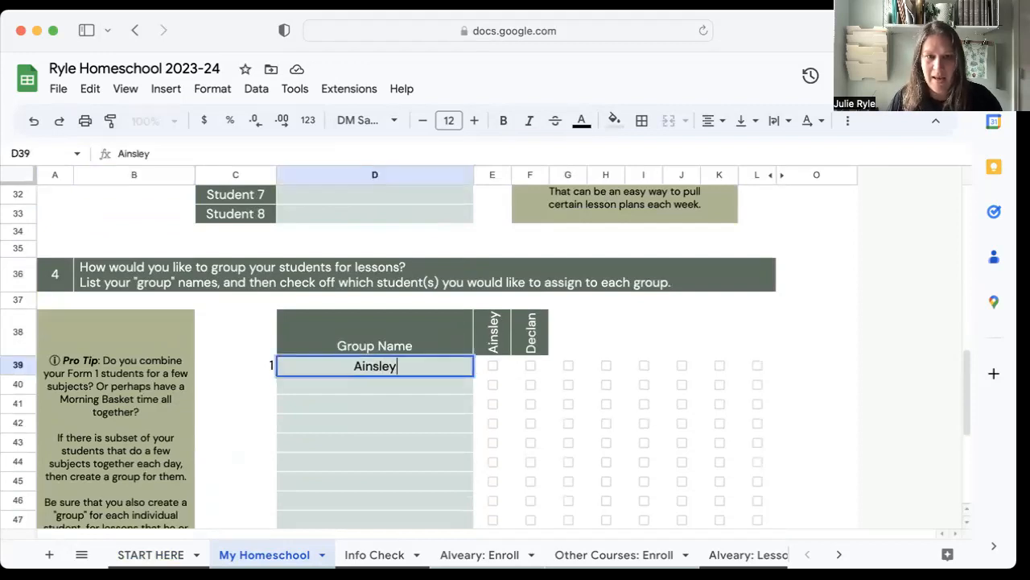
{"action": "left_click", "coordinate": [419, 383]}
{"action": "type", "text": "Declan"}
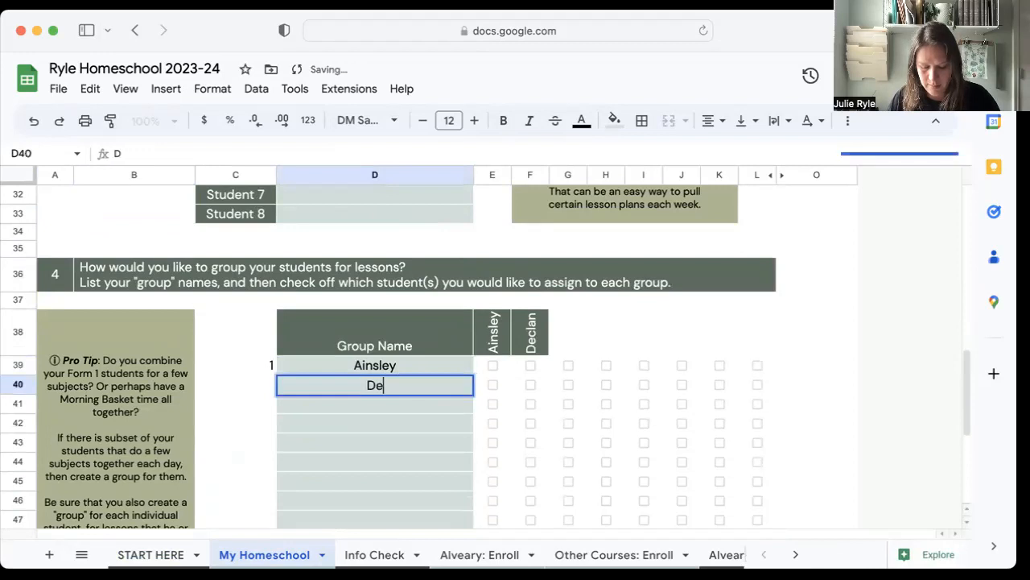
{"action": "left_click", "coordinate": [414, 408]}
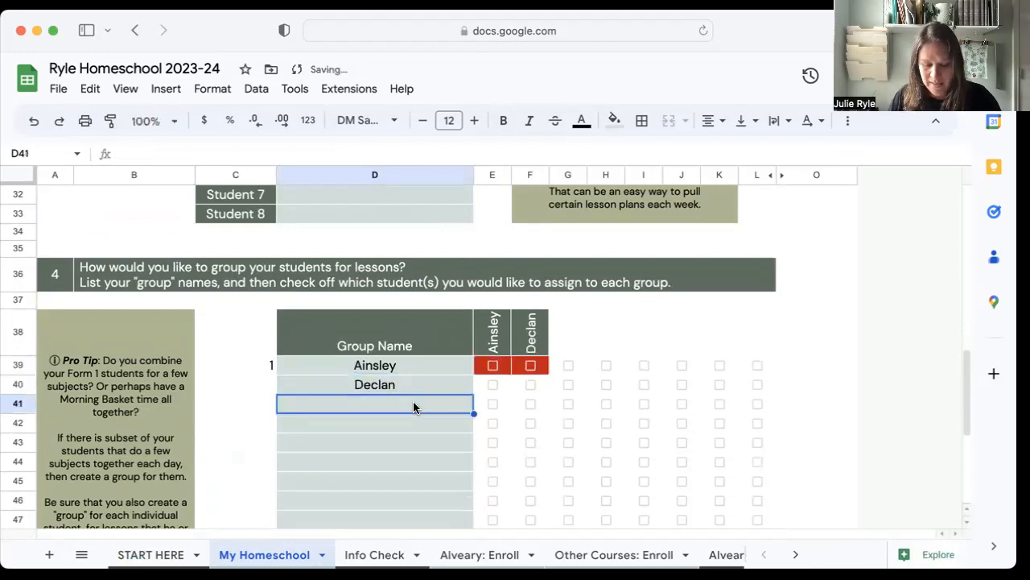
{"action": "type", "text": "Together"}
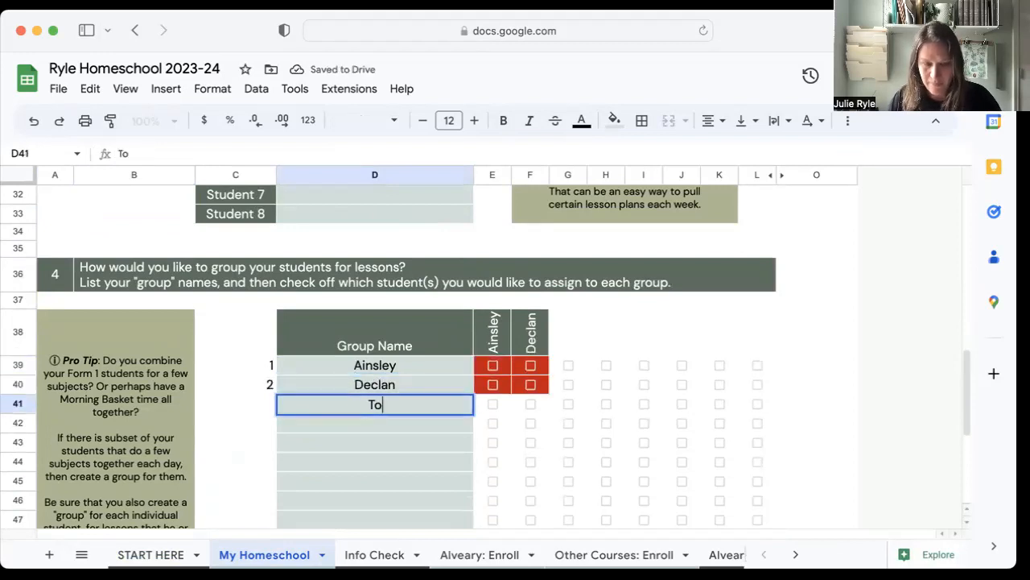
Assign each student to the lesson group bearing their name, and assign both students to the Together group.
{"action": "left_click", "coordinate": [366, 372]}
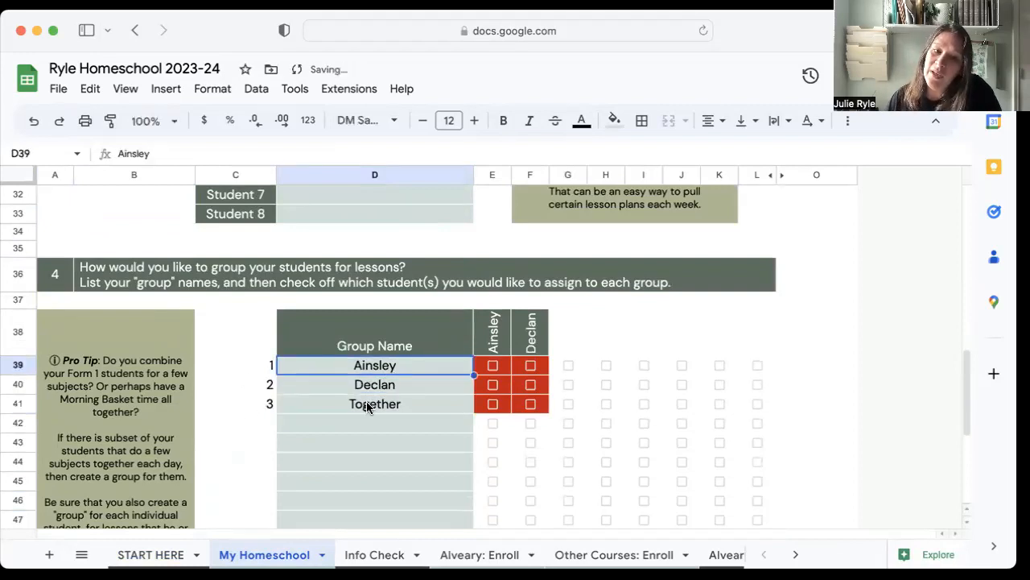
{"action": "left_click", "coordinate": [493, 366]}
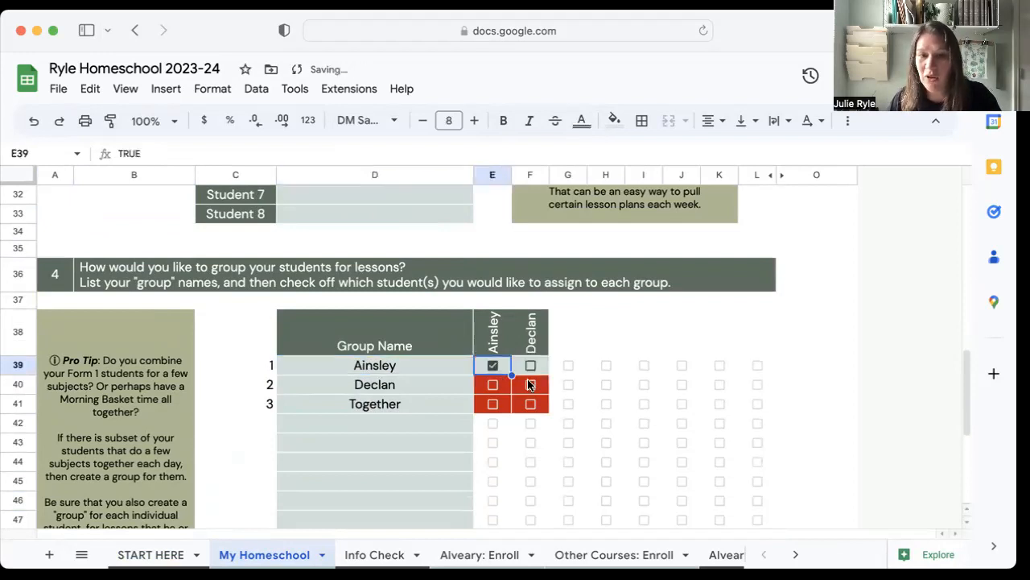
{"action": "left_click", "coordinate": [530, 385]}
{"action": "left_click", "coordinate": [494, 405]}
{"action": "left_click", "coordinate": [530, 405]}
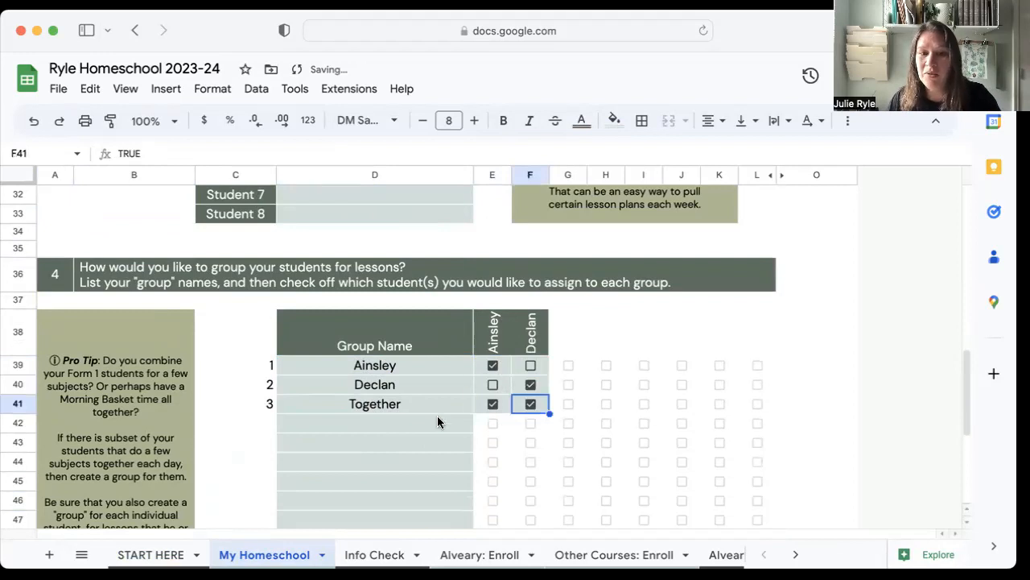
Review the Info Check sheet's summary of the school year, students and groups, plus its check notes.
{"action": "scroll", "coordinate": [437, 420], "scroll_direction": "down", "scroll_amount": 1}
{"action": "scroll", "coordinate": [438, 417], "scroll_direction": "down", "scroll_amount": 3}
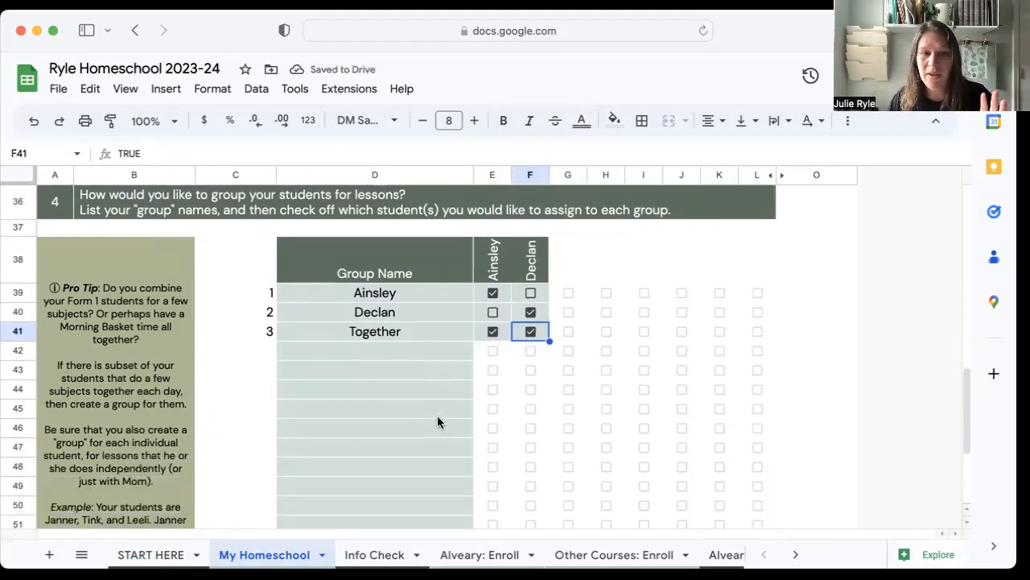
{"action": "scroll", "coordinate": [438, 420], "scroll_direction": "up", "scroll_amount": 5}
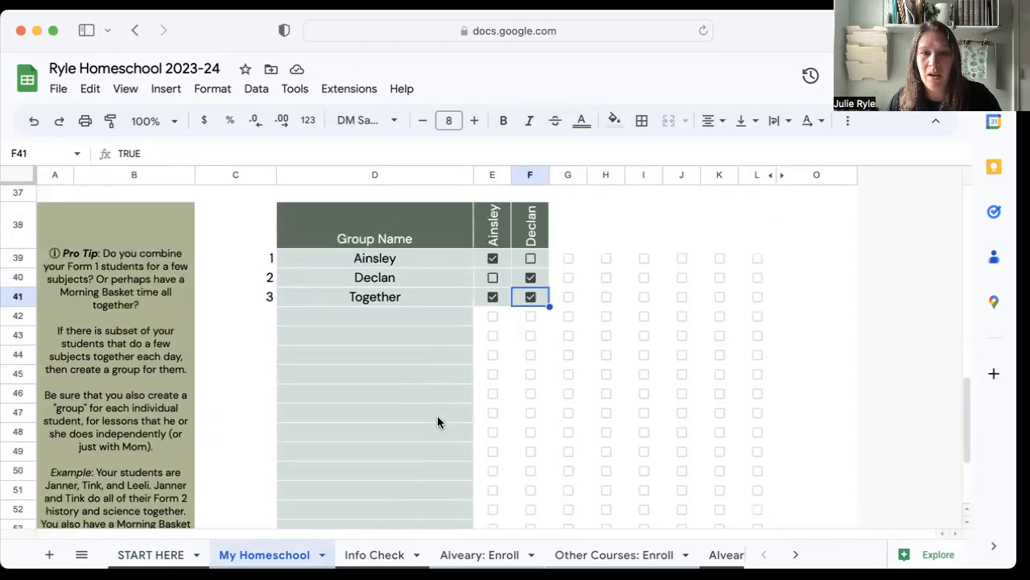
{"action": "left_click", "coordinate": [367, 555]}
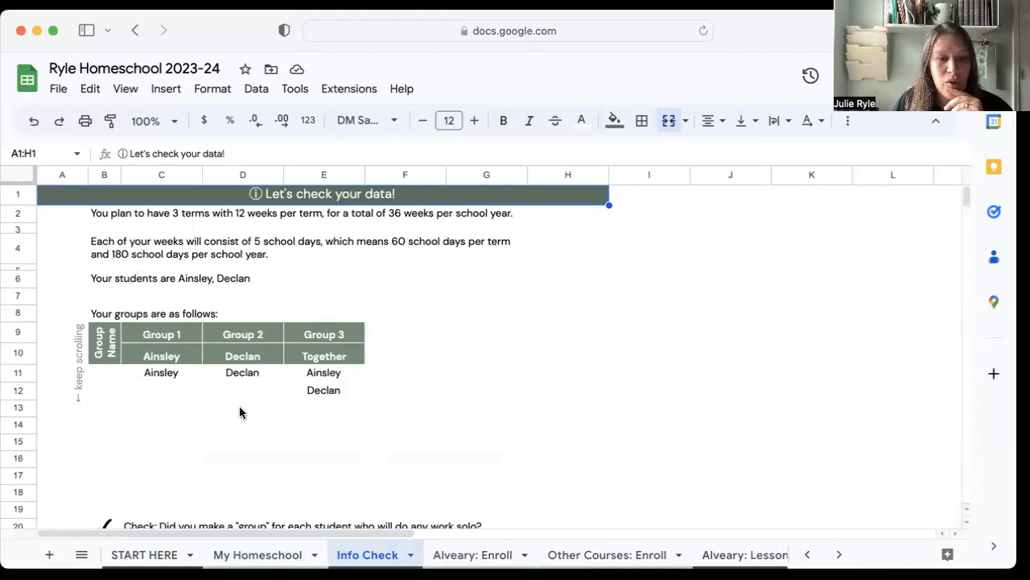
{"action": "scroll", "coordinate": [241, 407], "scroll_direction": "down", "scroll_amount": 3}
{"action": "scroll", "coordinate": [226, 418], "scroll_direction": "down", "scroll_amount": 1}
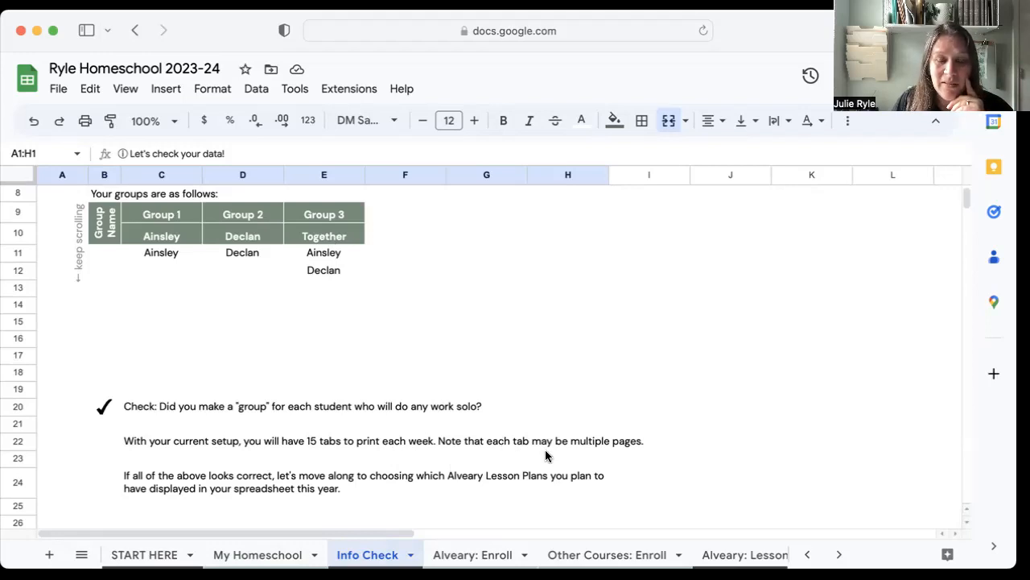
{"action": "scroll", "coordinate": [546, 456], "scroll_direction": "down", "scroll_amount": 1}
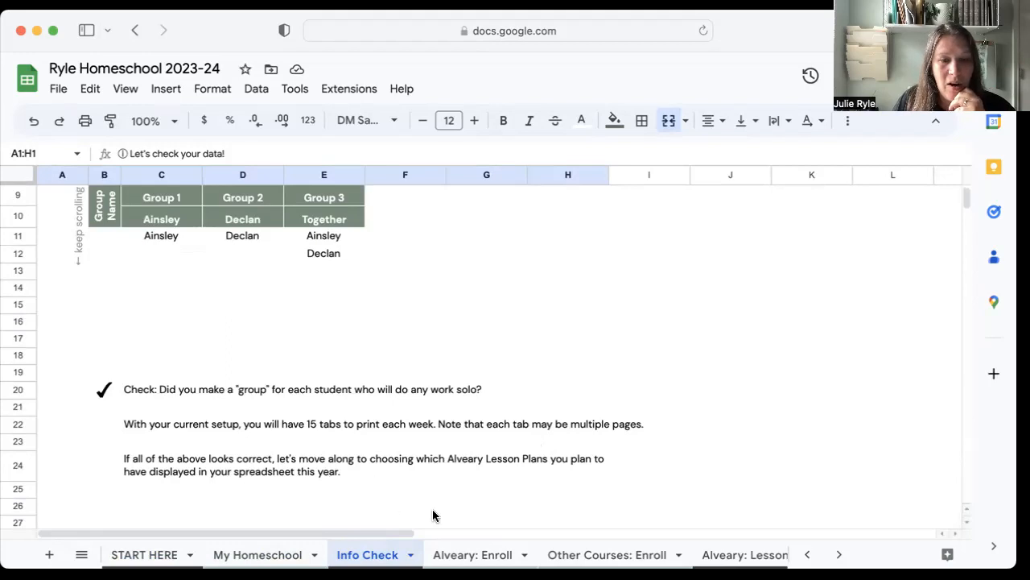
Enroll the Together group in Picture Study Grades 4-6 on the Alveary: Enroll sheet.
{"action": "left_click", "coordinate": [475, 555]}
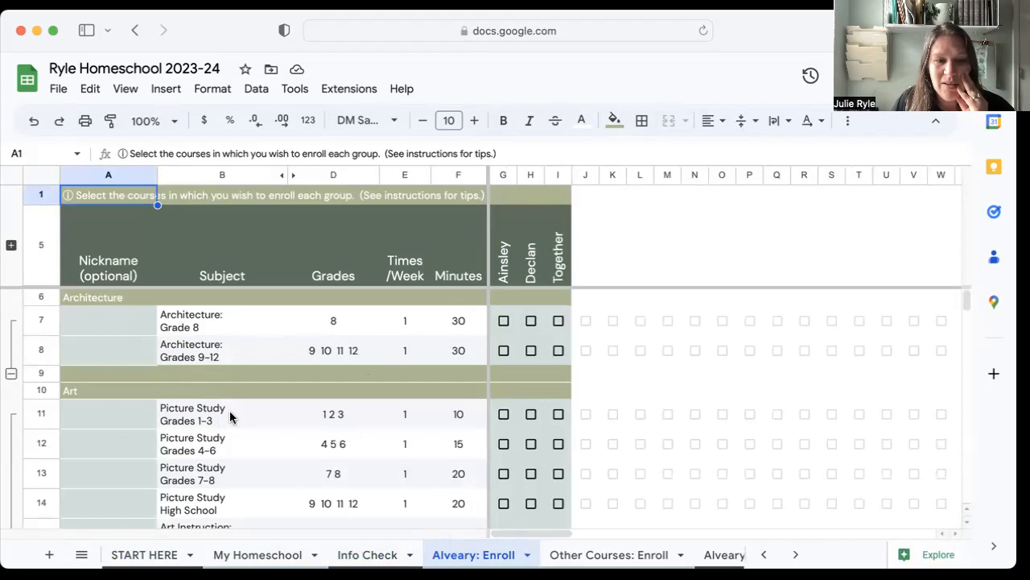
{"action": "left_click", "coordinate": [558, 443]}
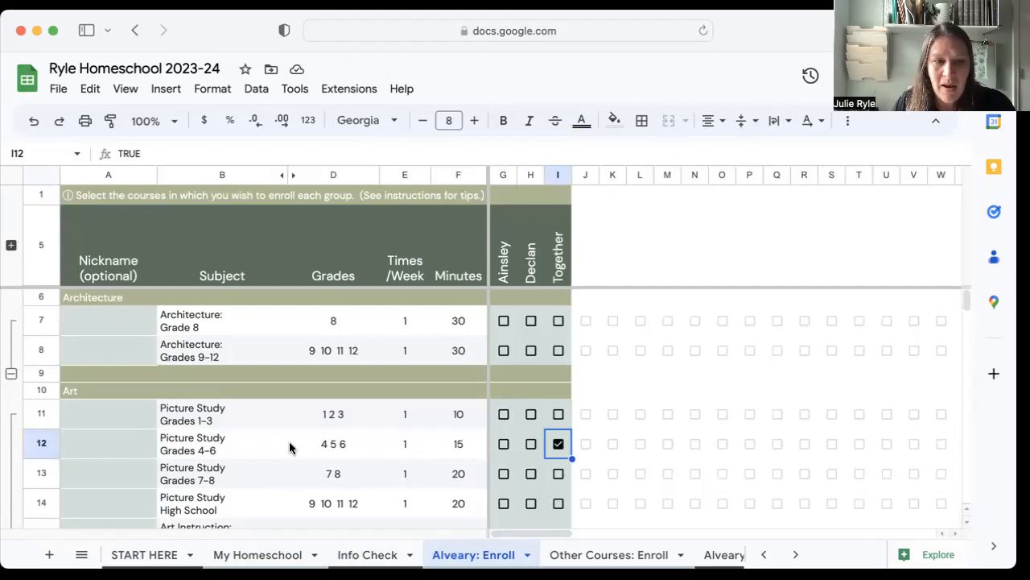
Collapse the Architecture, Art and Bible course sections in the enrollment list.
{"action": "left_click", "coordinate": [11, 374]}
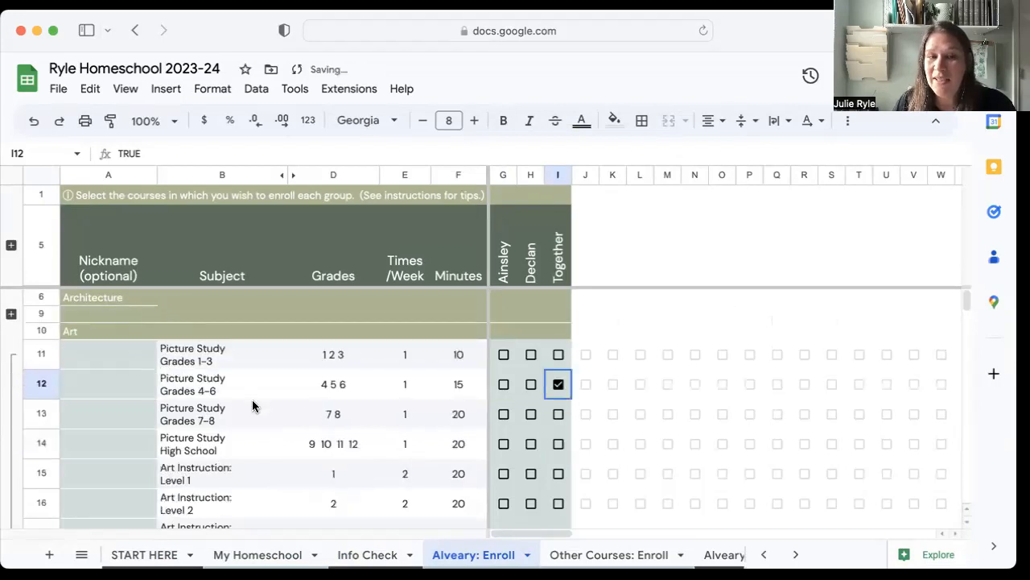
{"action": "scroll", "coordinate": [252, 399], "scroll_direction": "down", "scroll_amount": 3}
{"action": "scroll", "coordinate": [252, 400], "scroll_direction": "right", "scroll_amount": 1}
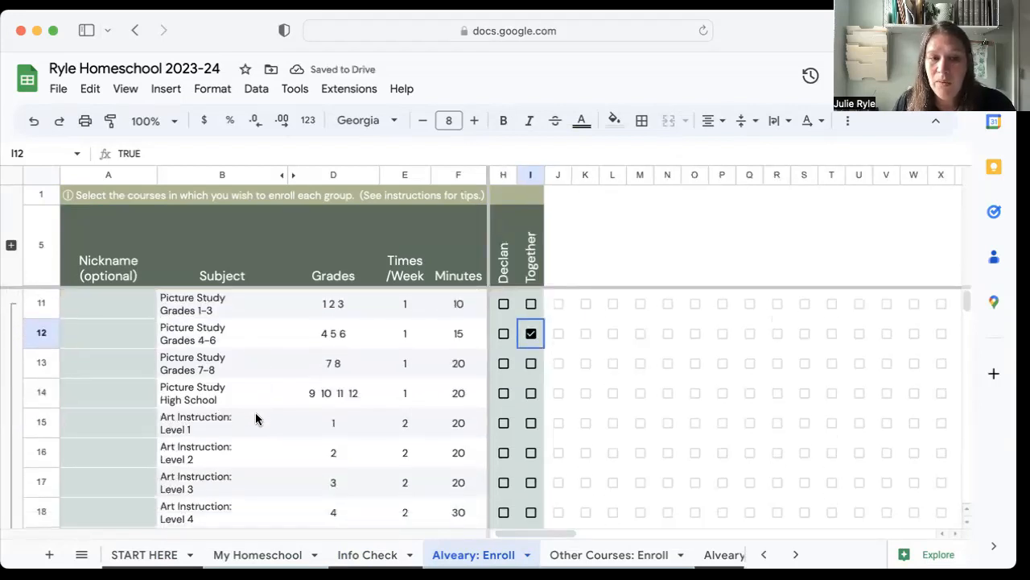
{"action": "scroll", "coordinate": [256, 414], "scroll_direction": "down", "scroll_amount": 5}
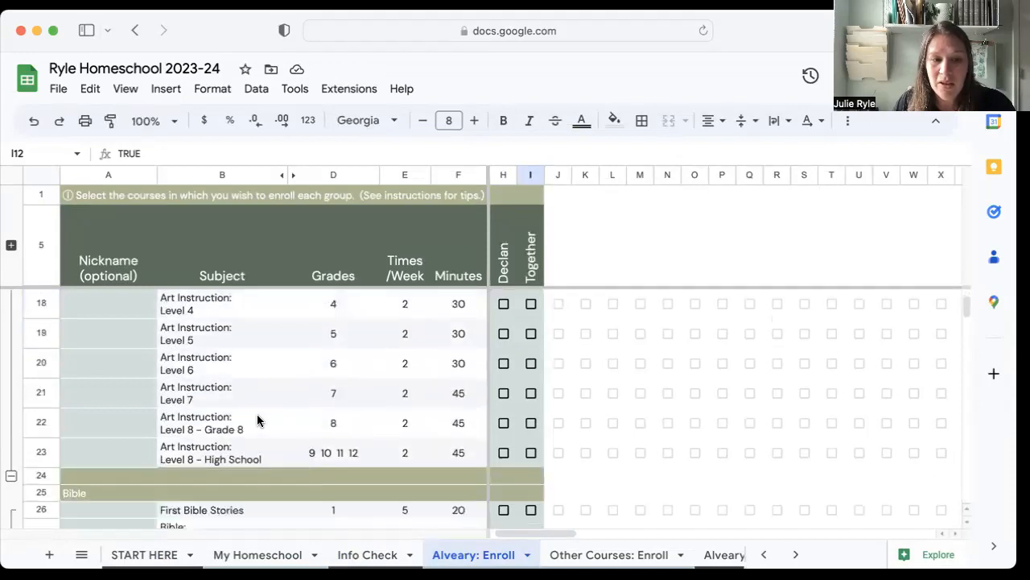
{"action": "left_click", "coordinate": [12, 478]}
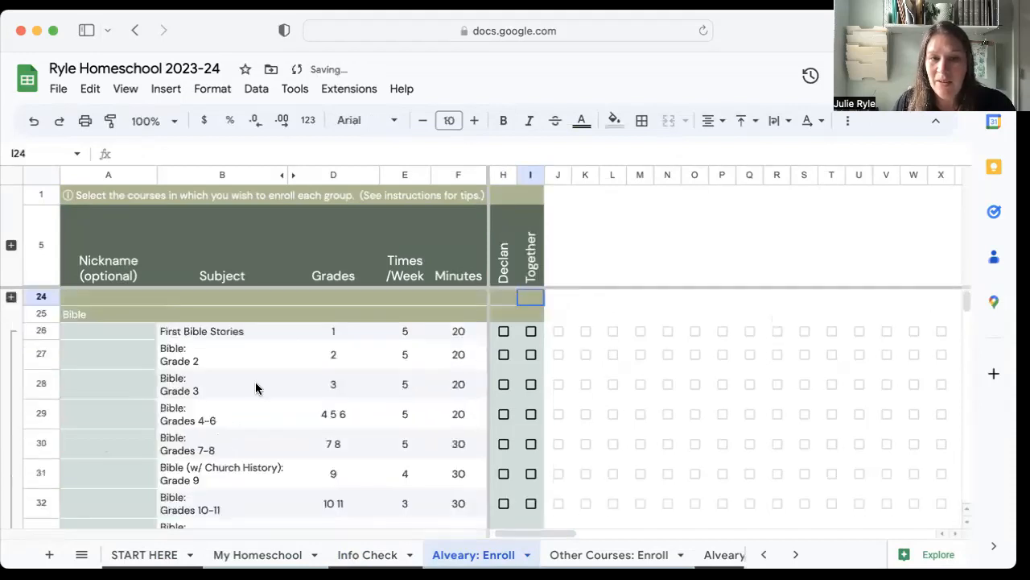
{"action": "scroll", "coordinate": [316, 388], "scroll_direction": "up", "scroll_amount": 2}
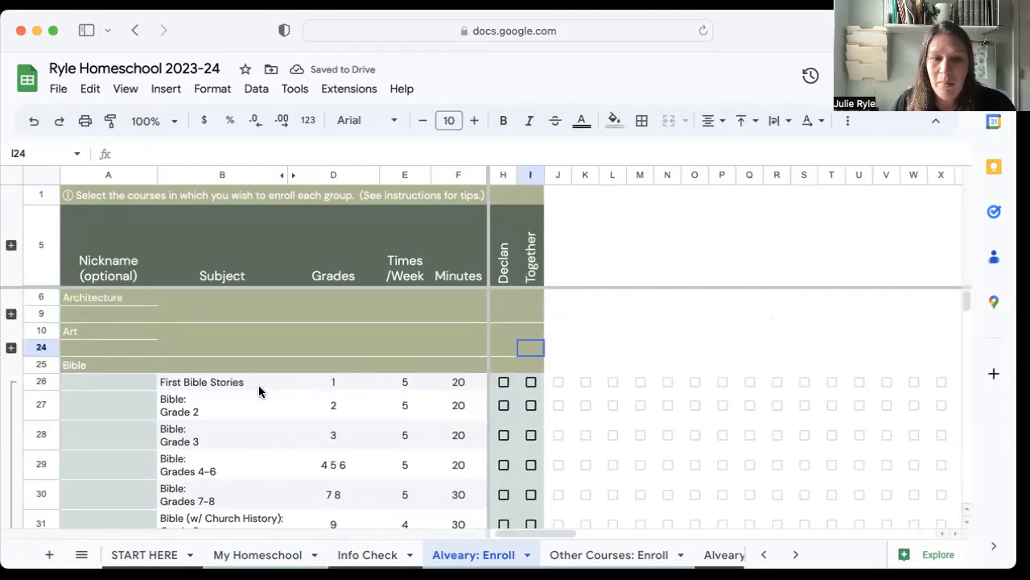
{"action": "scroll", "coordinate": [259, 392], "scroll_direction": "down", "scroll_amount": 3}
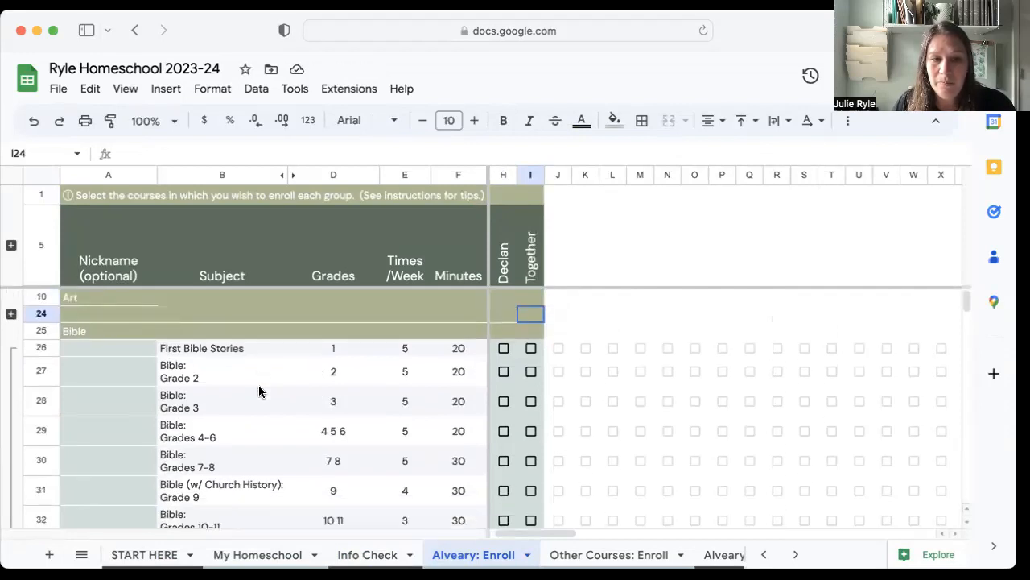
{"action": "scroll", "coordinate": [259, 392], "scroll_direction": "down", "scroll_amount": 6}
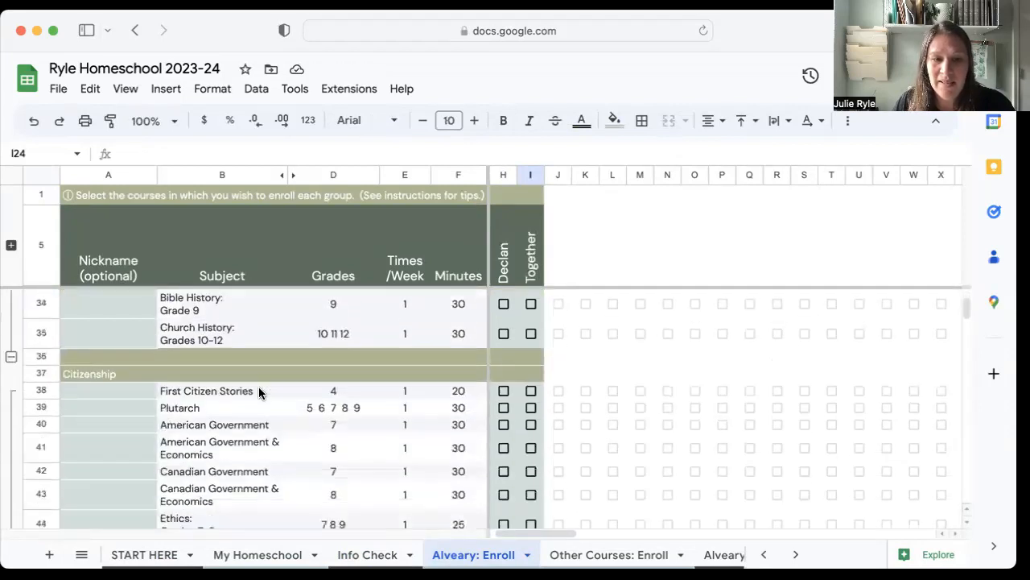
{"action": "scroll", "coordinate": [264, 392], "scroll_direction": "up", "scroll_amount": 10}
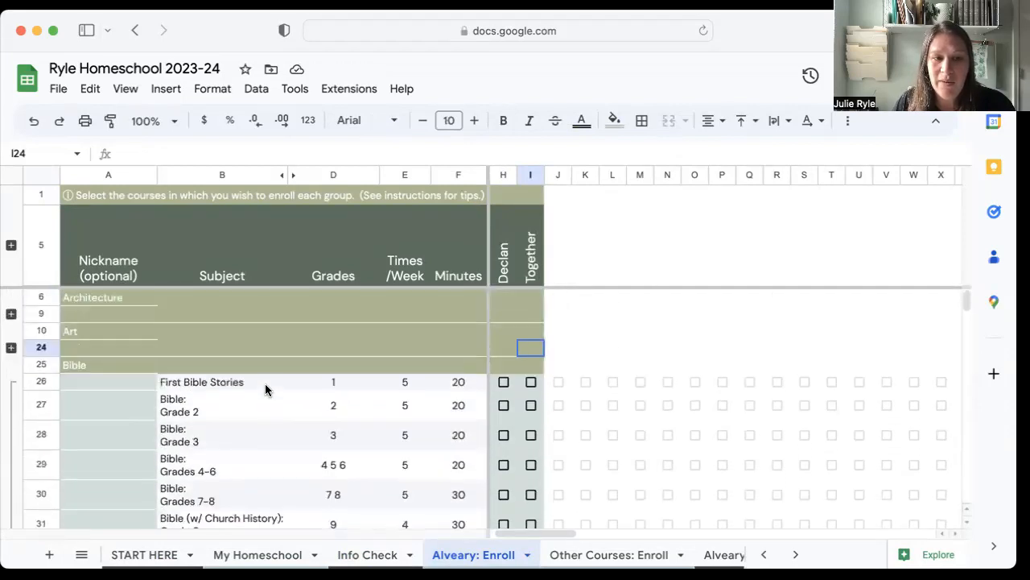
{"action": "scroll", "coordinate": [264, 390], "scroll_direction": "down", "scroll_amount": 4}
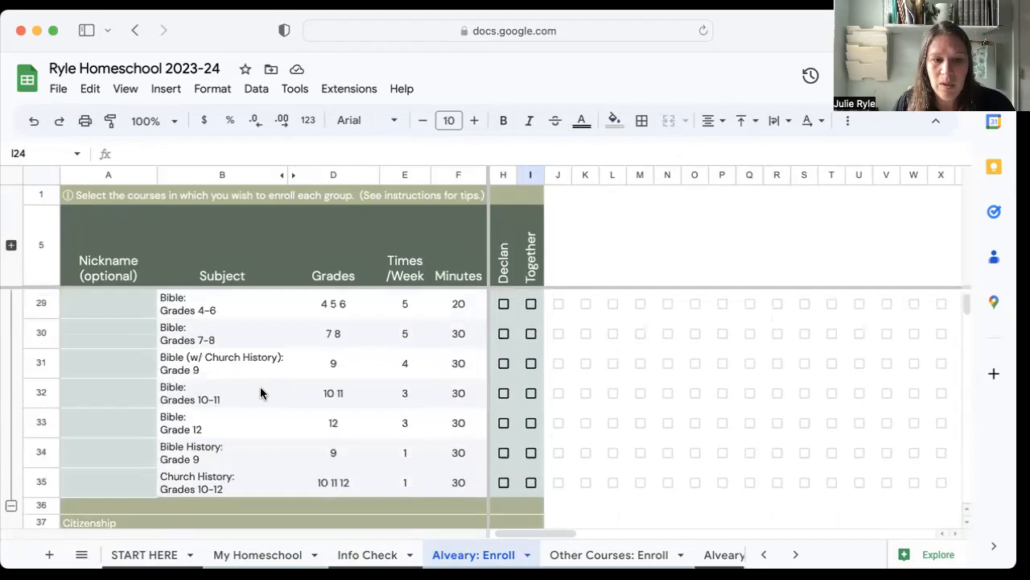
{"action": "left_click", "coordinate": [11, 504]}
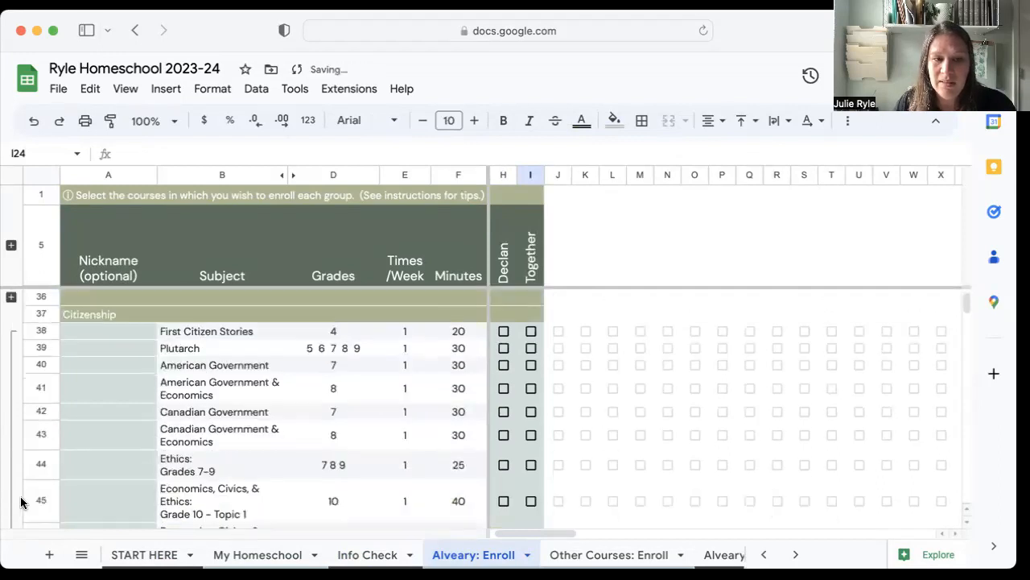
Enroll the first student's individual group in Plutarch in the Citizenship section.
{"action": "scroll", "coordinate": [208, 435], "scroll_direction": "down", "scroll_amount": 1}
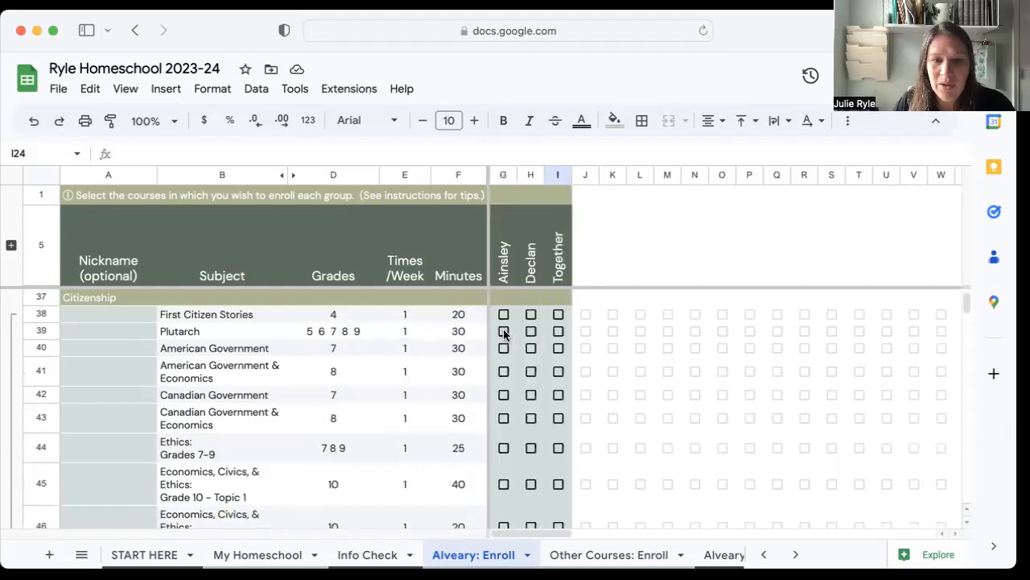
{"action": "left_click", "coordinate": [503, 331]}
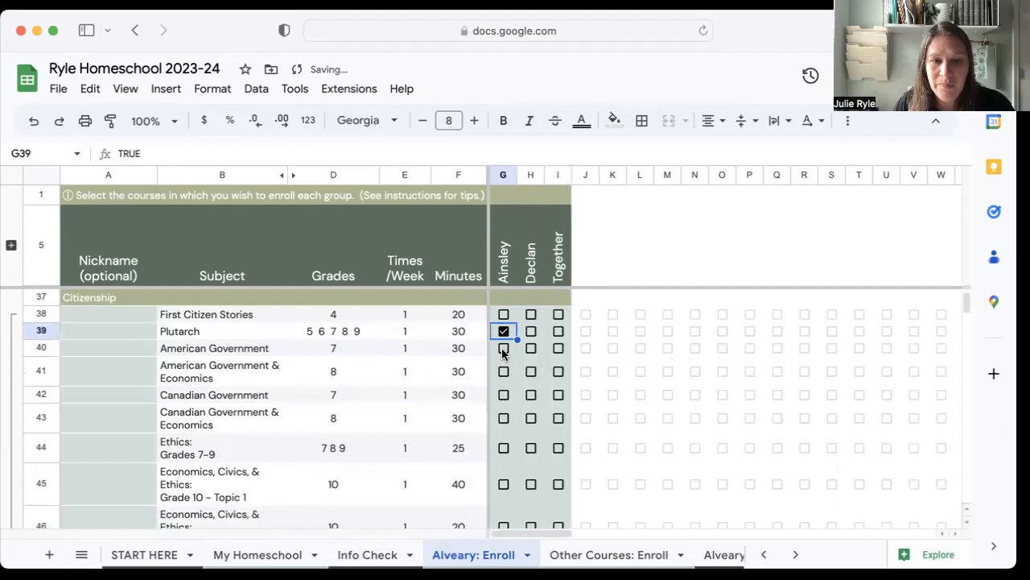
{"action": "scroll", "coordinate": [500, 358], "scroll_direction": "down", "scroll_amount": 1}
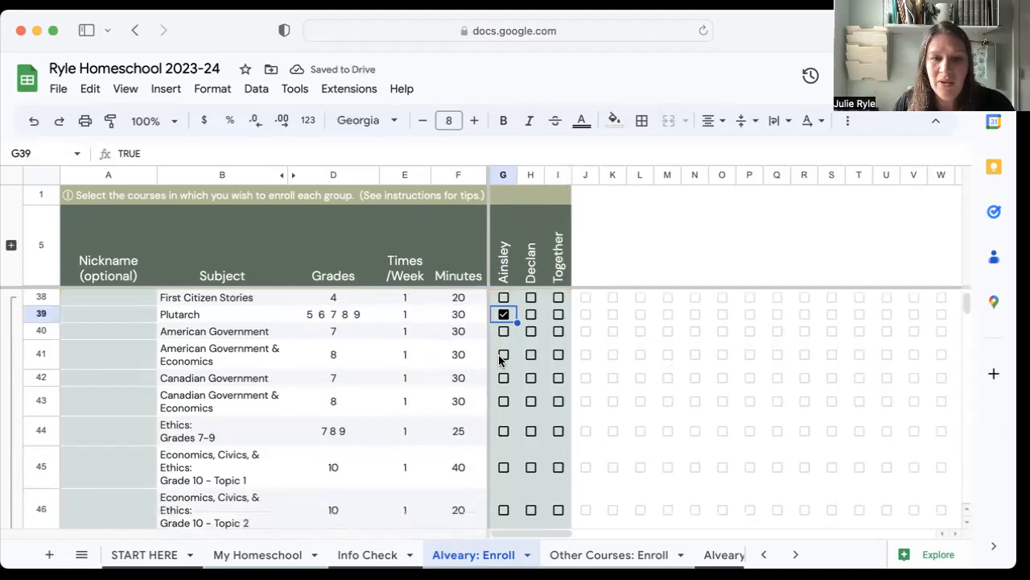
{"action": "scroll", "coordinate": [500, 360], "scroll_direction": "down", "scroll_amount": 3}
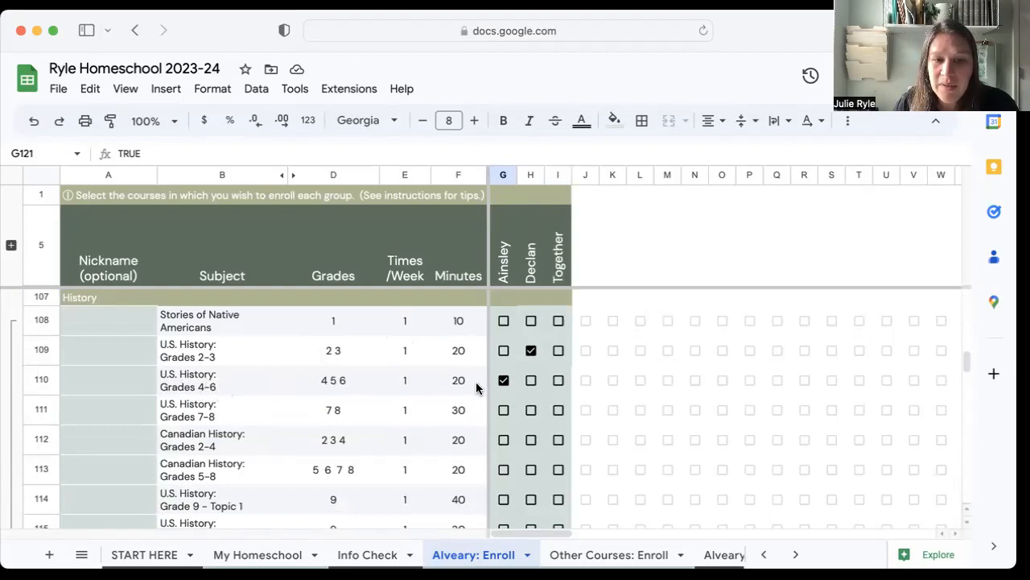
Enroll the first student's individual group in Ancient History: Grades 5-6 in the History section.
{"action": "scroll", "coordinate": [444, 400], "scroll_direction": "down", "scroll_amount": 3}
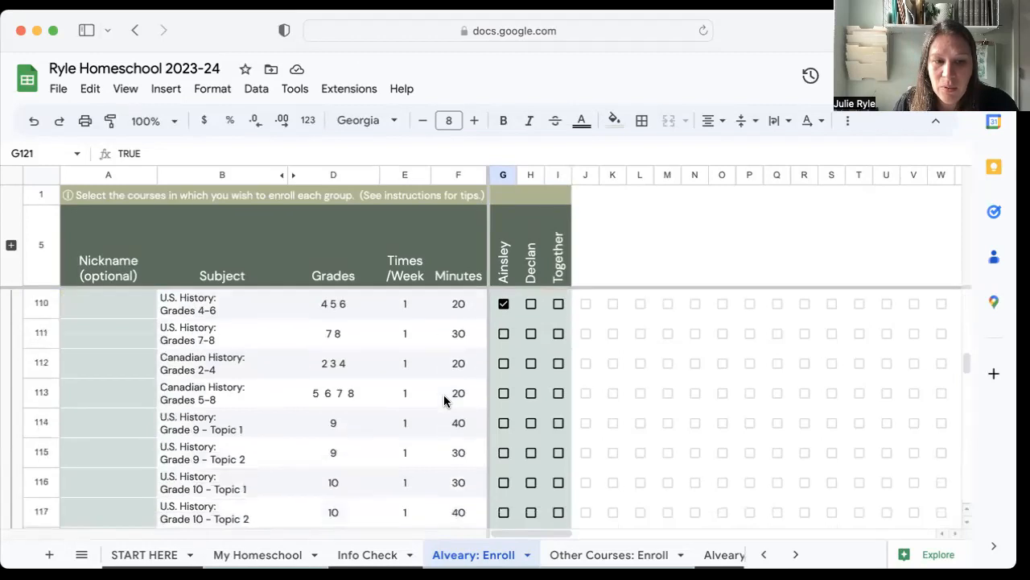
{"action": "scroll", "coordinate": [444, 401], "scroll_direction": "down", "scroll_amount": 7}
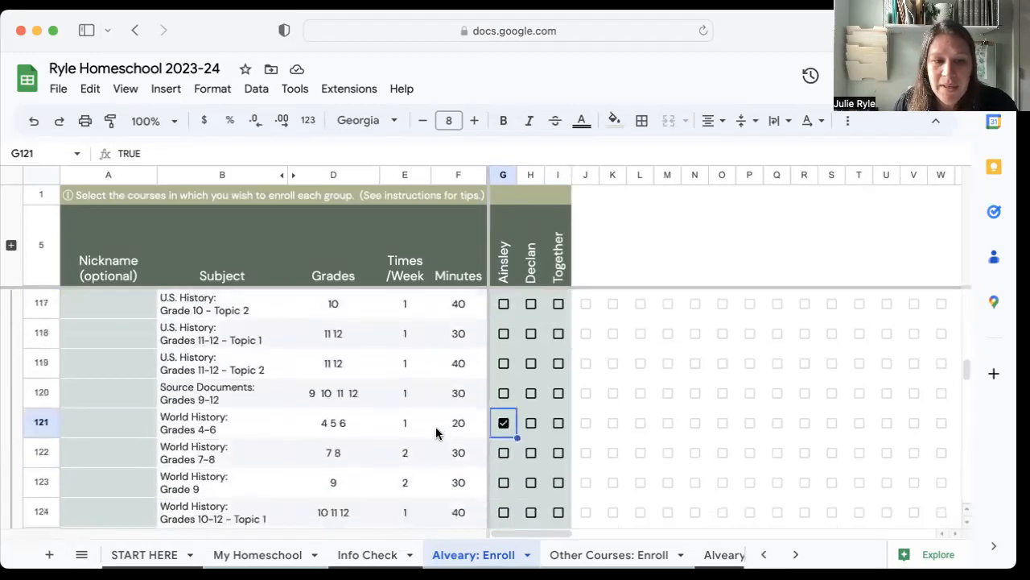
{"action": "scroll", "coordinate": [369, 452], "scroll_direction": "down", "scroll_amount": 2}
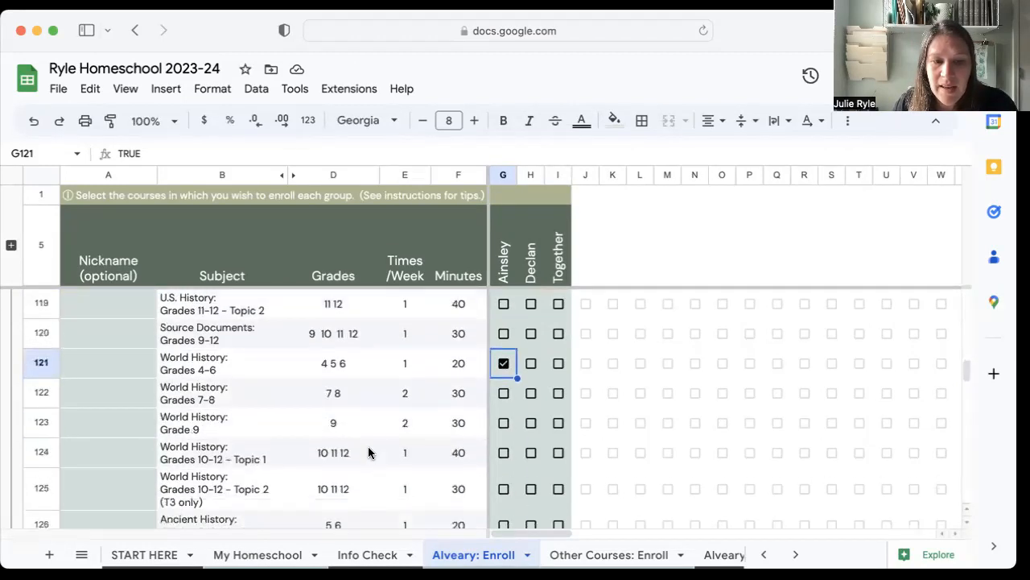
{"action": "scroll", "coordinate": [369, 452], "scroll_direction": "down", "scroll_amount": 3}
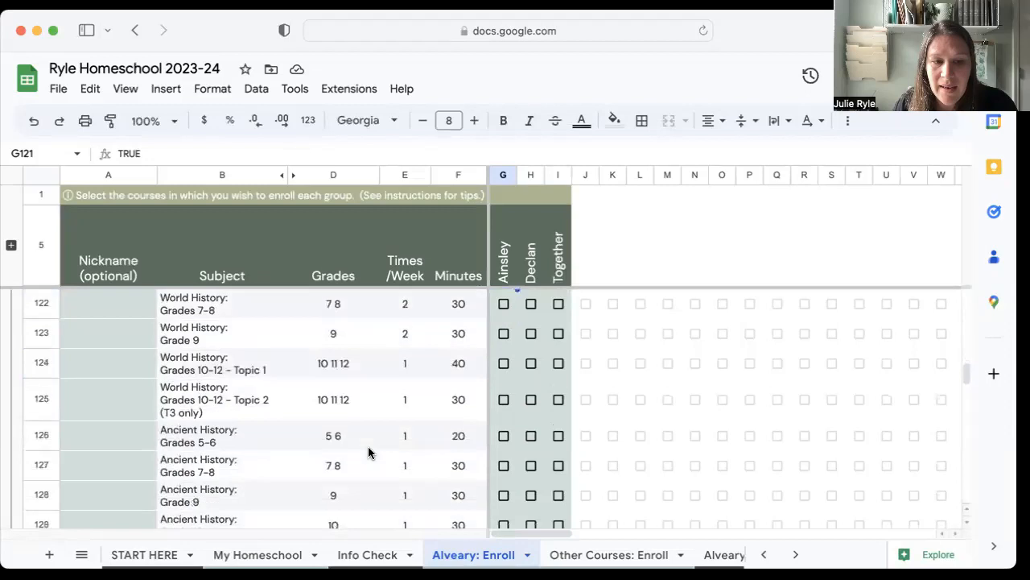
{"action": "left_click", "coordinate": [505, 437]}
{"action": "scroll", "coordinate": [401, 449], "scroll_direction": "down", "scroll_amount": 5}
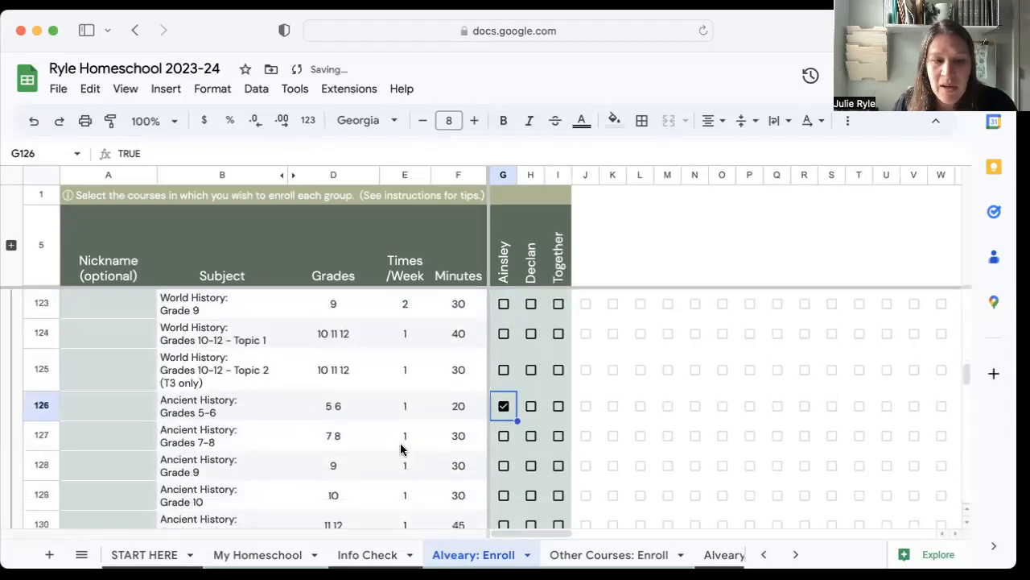
{"action": "scroll", "coordinate": [401, 449], "scroll_direction": "down", "scroll_amount": 1}
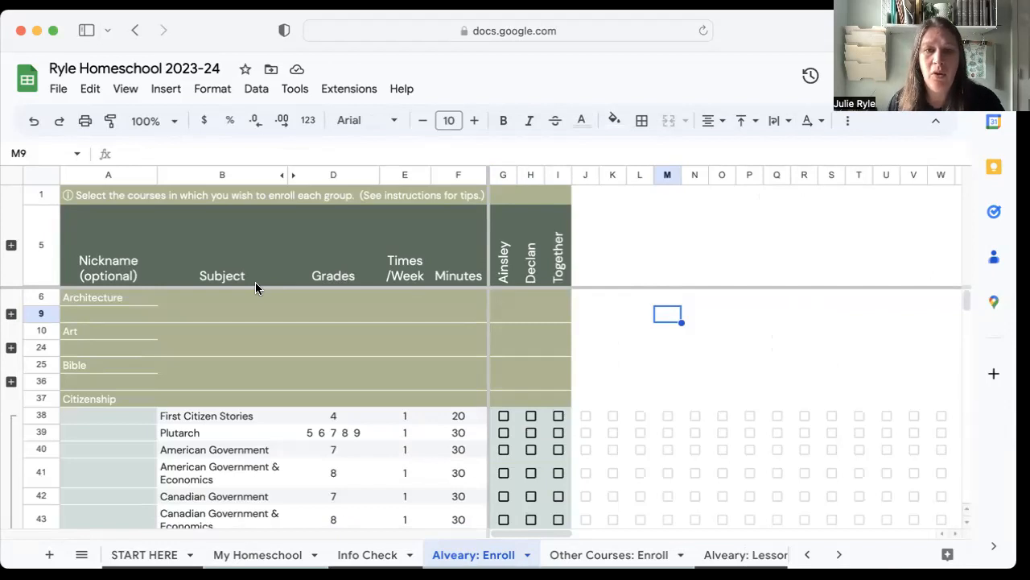
Expand the hidden totals rows and examine the first student's weekly lesson count, weekly minutes and average minutes per day.
{"action": "left_click", "coordinate": [11, 246]}
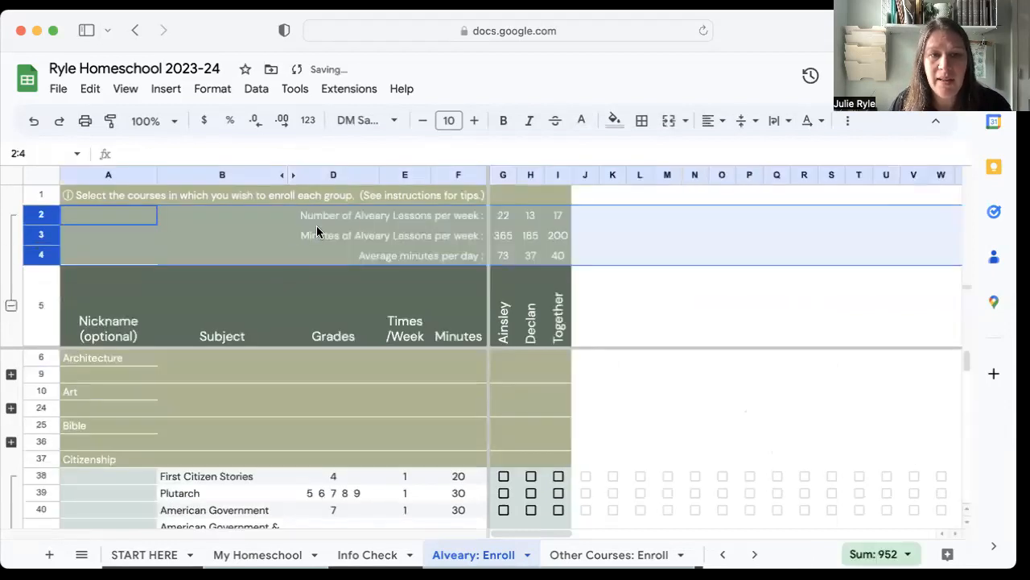
{"action": "left_click", "coordinate": [378, 221]}
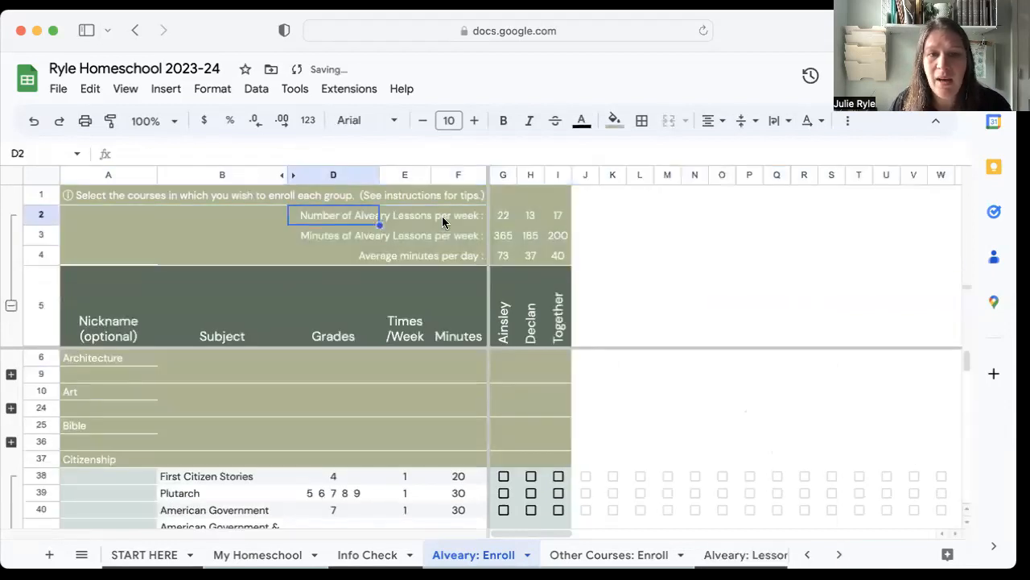
{"action": "left_click", "coordinate": [504, 221]}
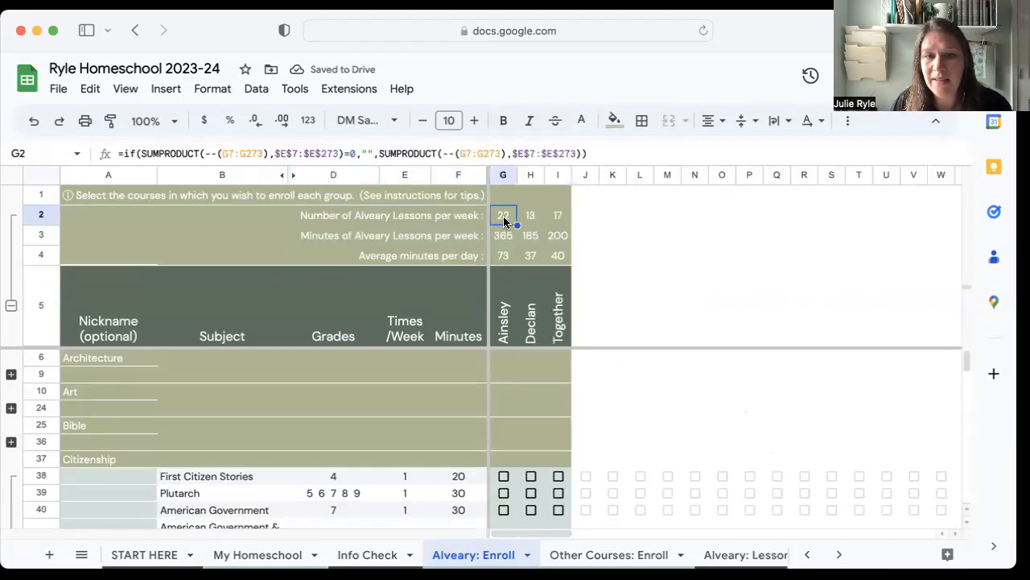
{"action": "left_click", "coordinate": [505, 241]}
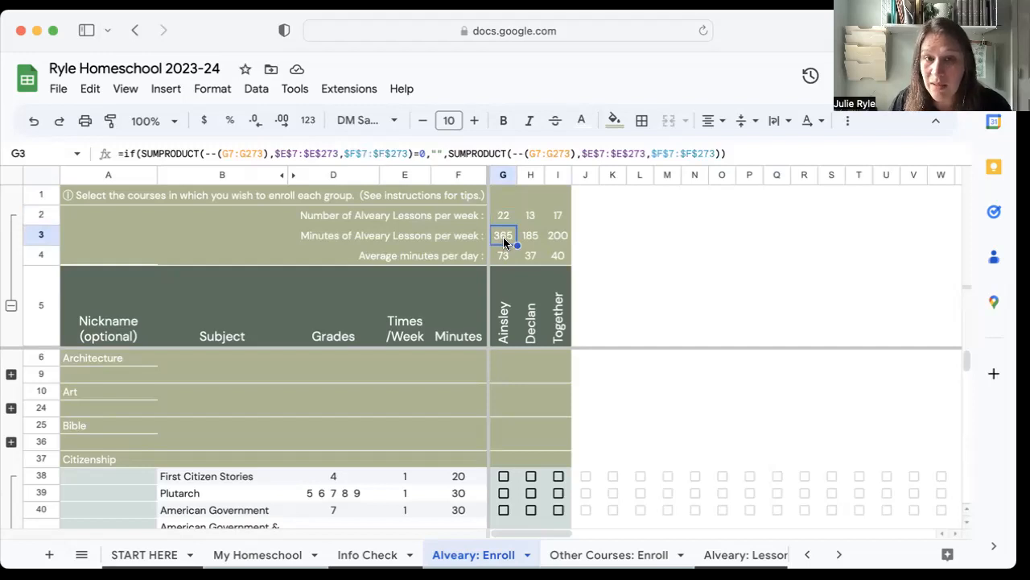
{"action": "left_click", "coordinate": [505, 261]}
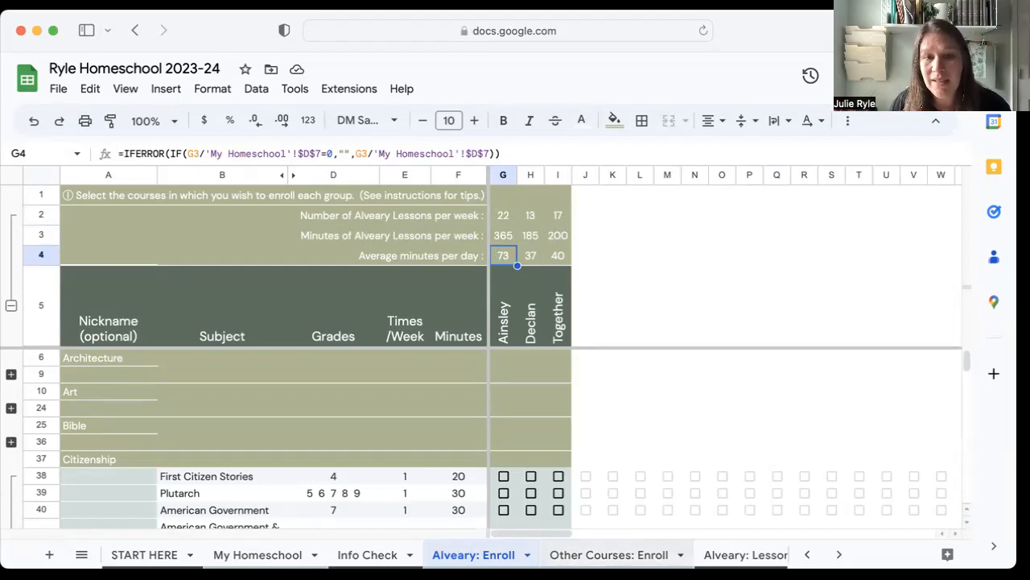
Add a Nature Study course to the Other Courses: Enroll sheet, once per week for 20 minutes.
{"action": "left_click", "coordinate": [611, 555]}
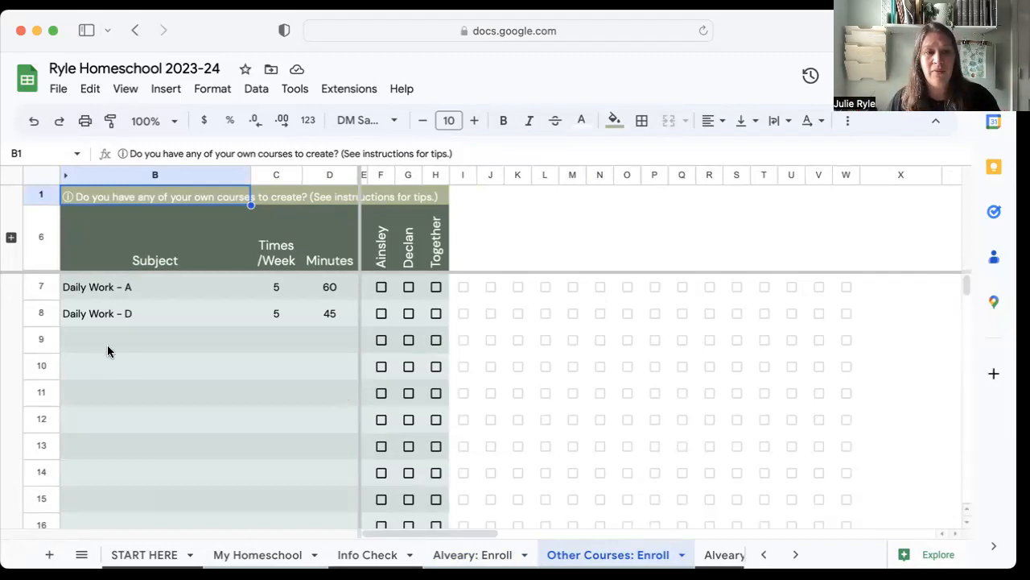
{"action": "left_click", "coordinate": [129, 347]}
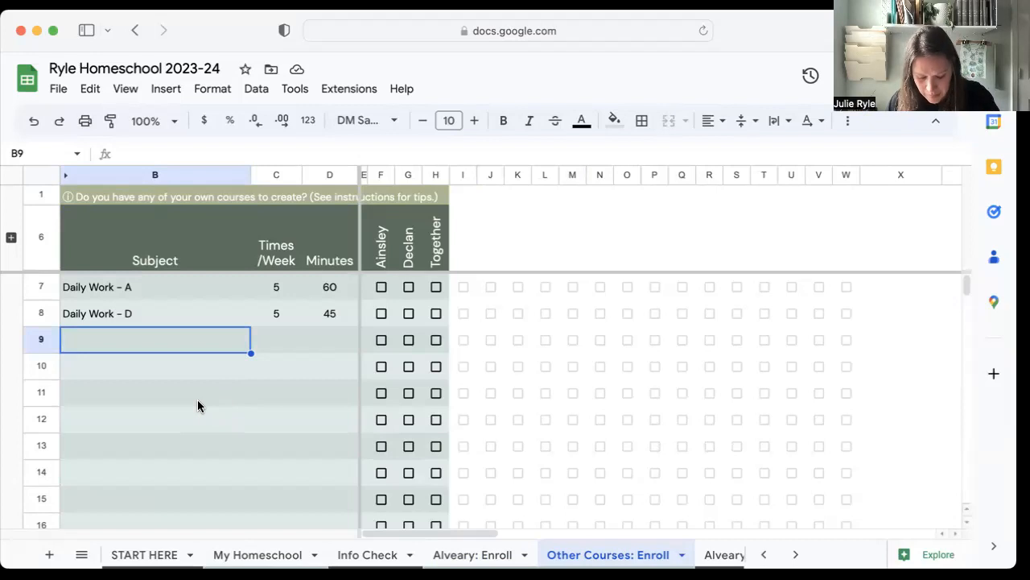
{"action": "type", "text": "Nat"}
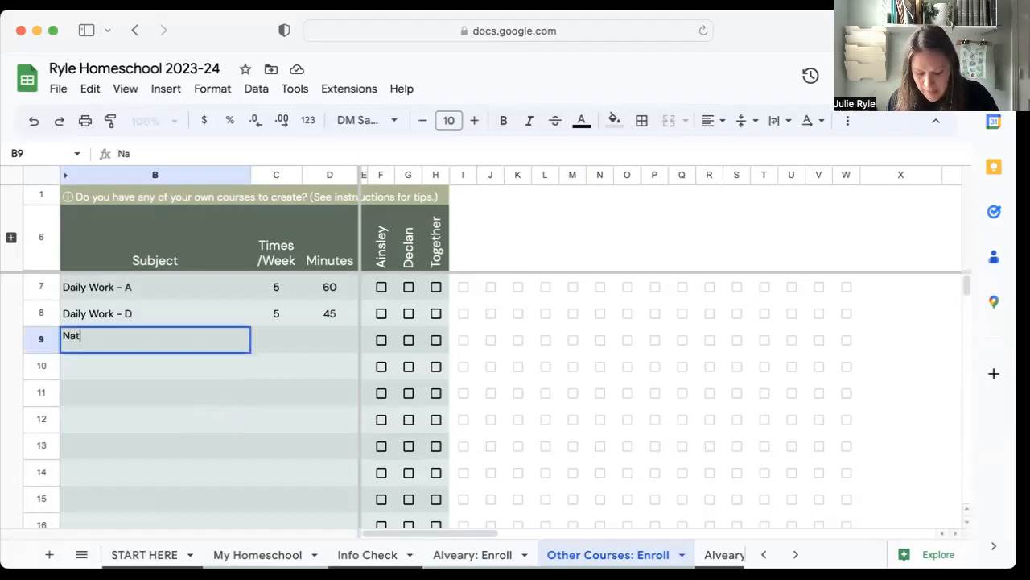
{"action": "type", "text": "ure Study"}
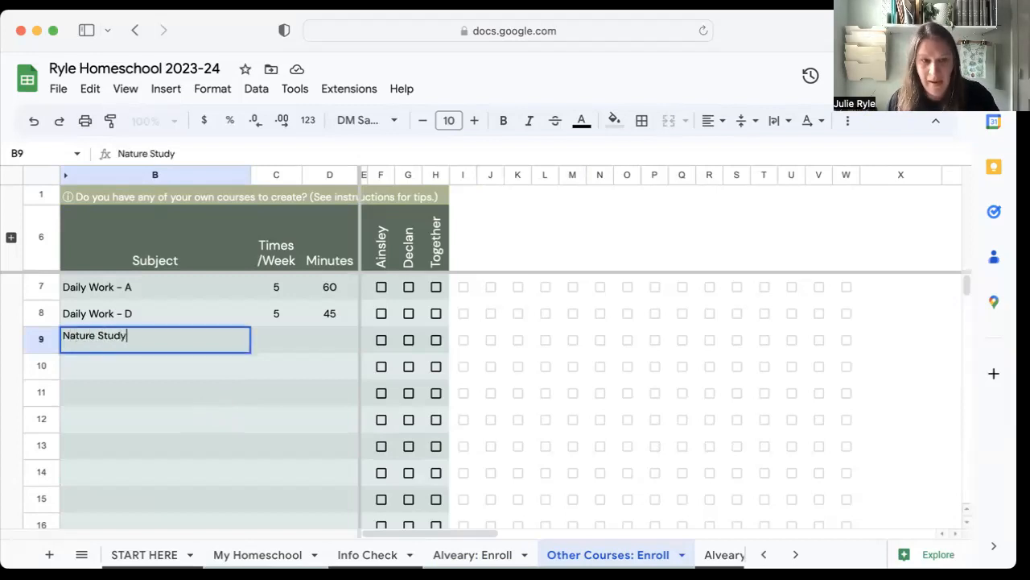
{"action": "key", "text": "Tab"}
{"action": "type", "text": "1"}
{"action": "key", "text": "Tab"}
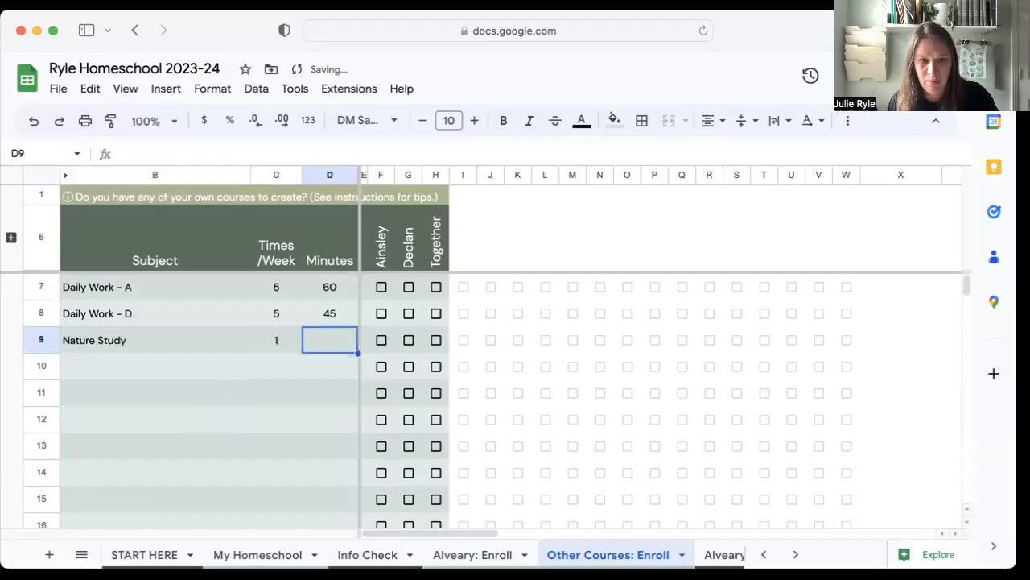
{"action": "type", "text": "20"}
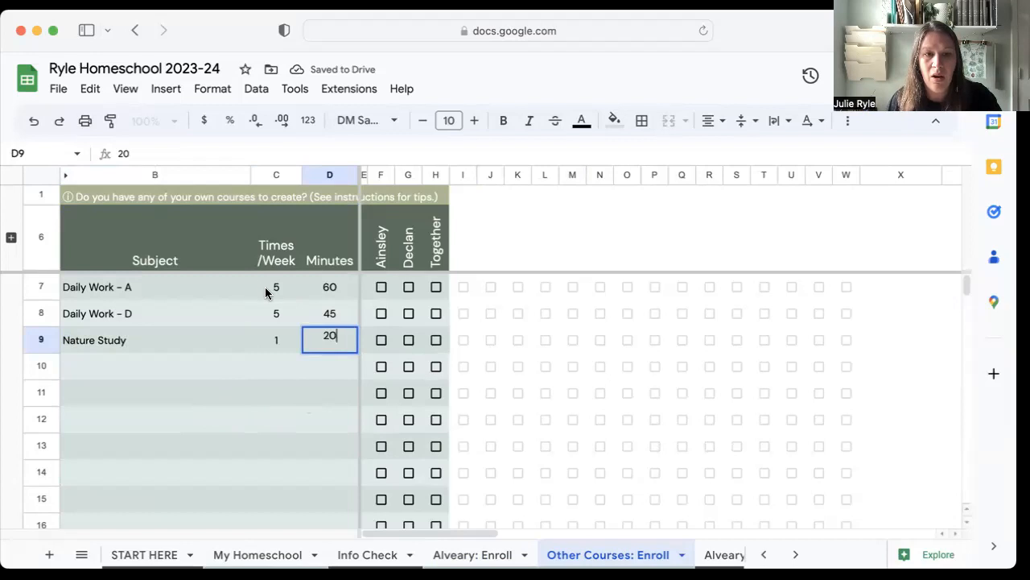
Enroll the first student's group in Daily Work - A, the second student's in Daily Work - D, and the Together group in Nature Study.
{"action": "left_click", "coordinate": [244, 290]}
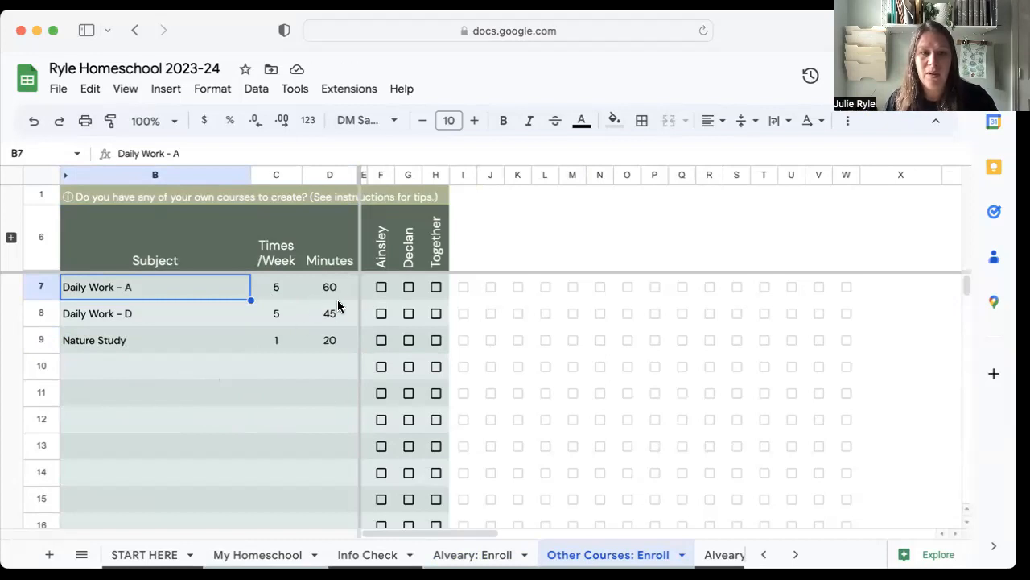
{"action": "left_click", "coordinate": [381, 288]}
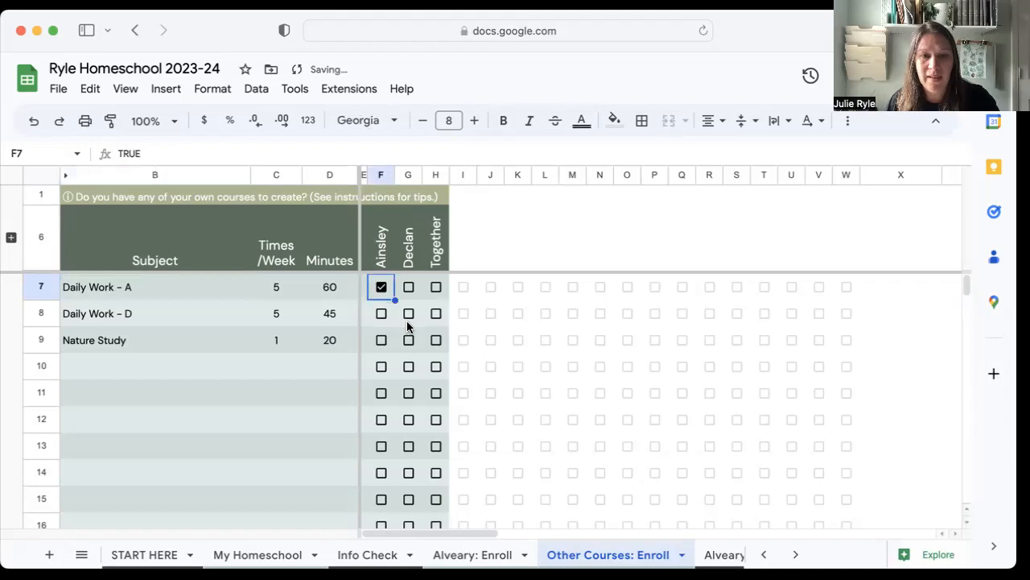
{"action": "left_click", "coordinate": [408, 315]}
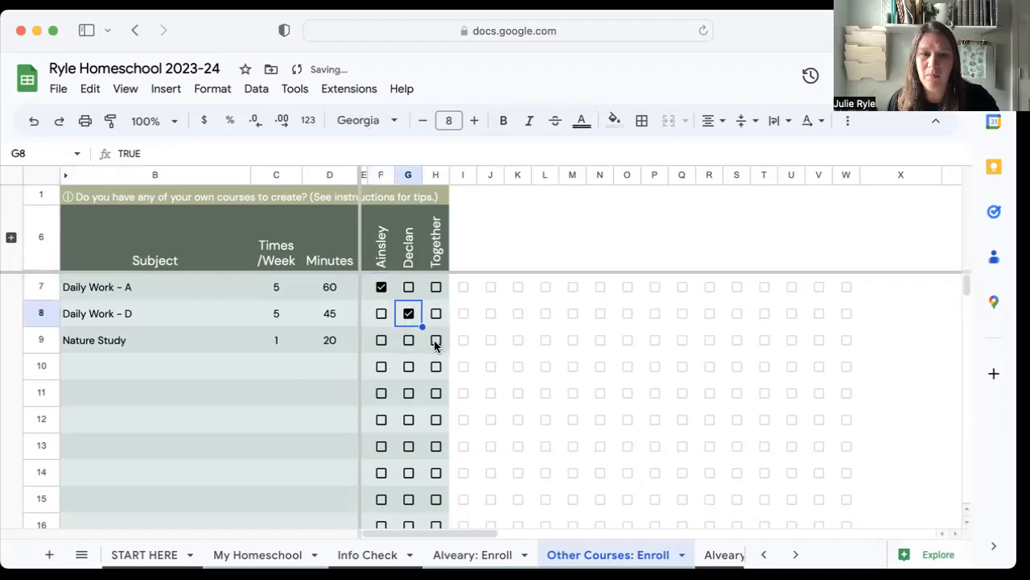
{"action": "left_click", "coordinate": [434, 340]}
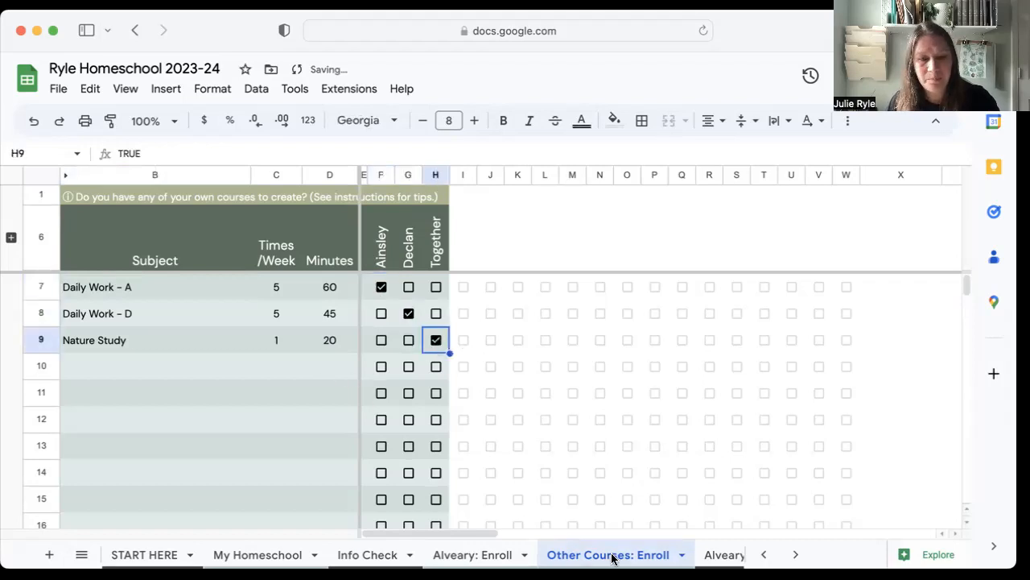
Open the Alveary: Lesson Plans sheet and examine the lesson columns of the enrolled courses.
{"action": "scroll", "coordinate": [612, 556], "scroll_direction": "right", "scroll_amount": 5}
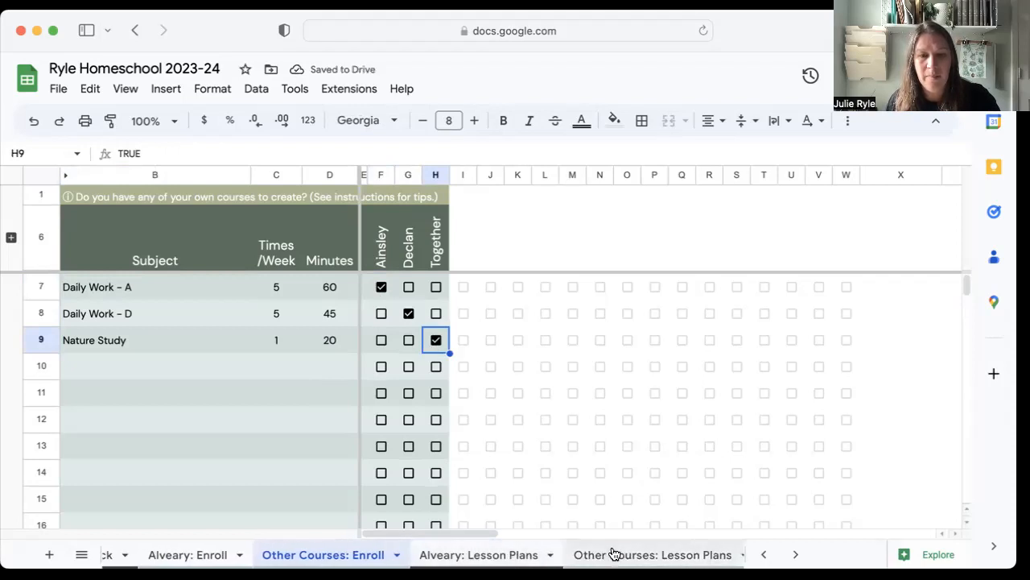
{"action": "left_click", "coordinate": [497, 556]}
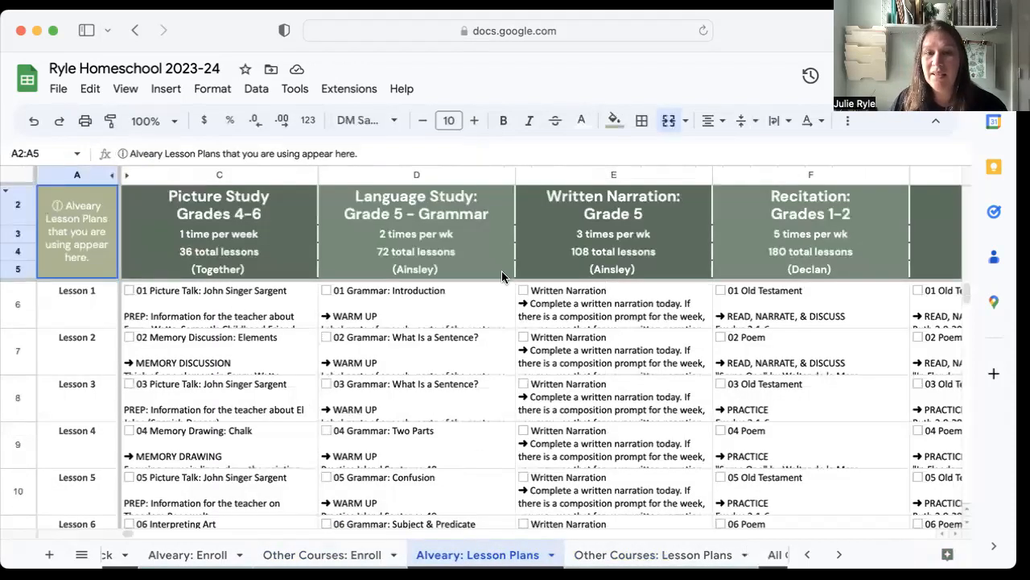
{"action": "scroll", "coordinate": [641, 292], "scroll_direction": "right", "scroll_amount": 2}
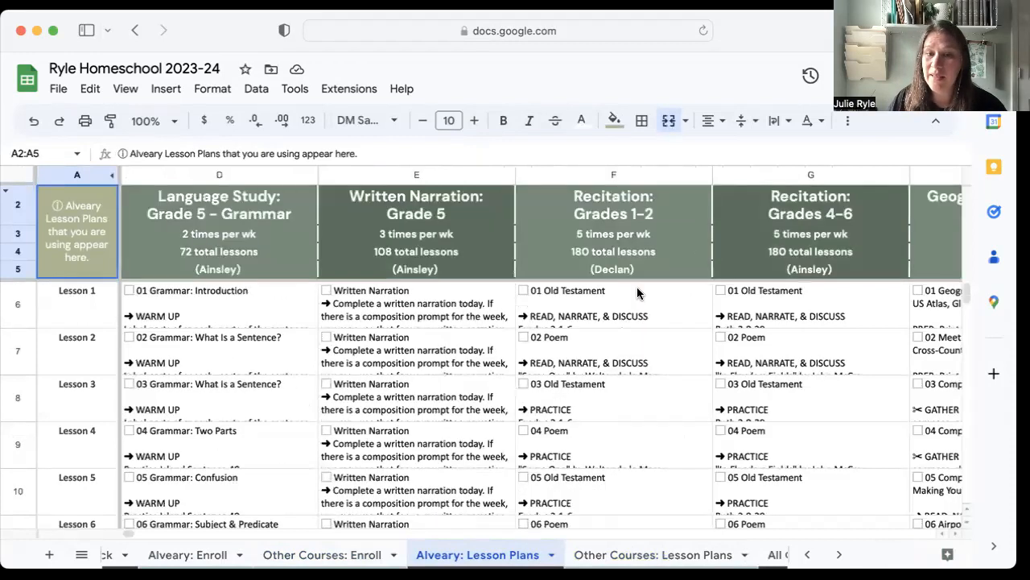
{"action": "scroll", "coordinate": [631, 307], "scroll_direction": "left", "scroll_amount": 2}
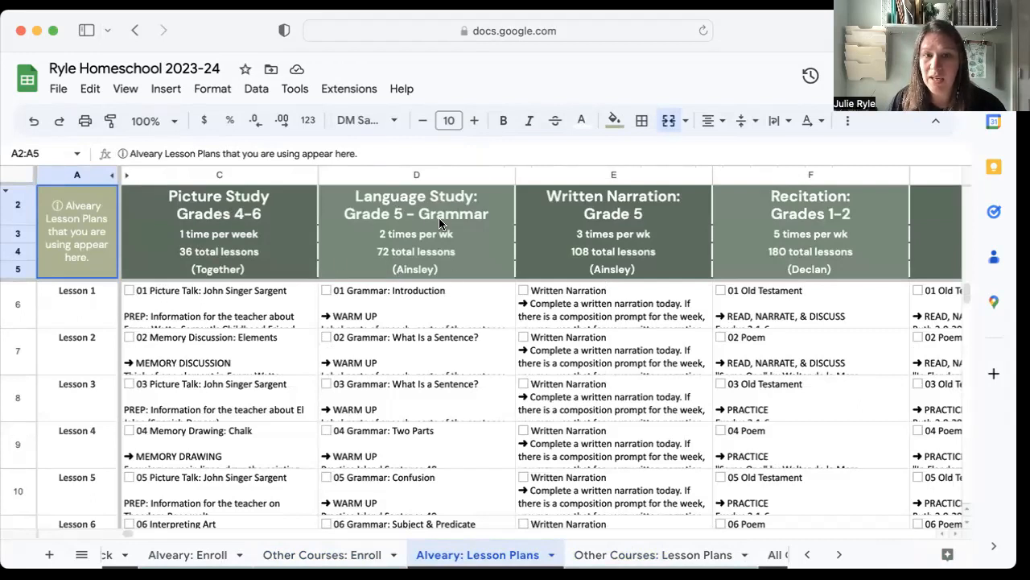
Enlarge the Lesson 1 row to read the full Grammar lesson, and undo the row resize.
{"action": "double_click", "coordinate": [417, 316]}
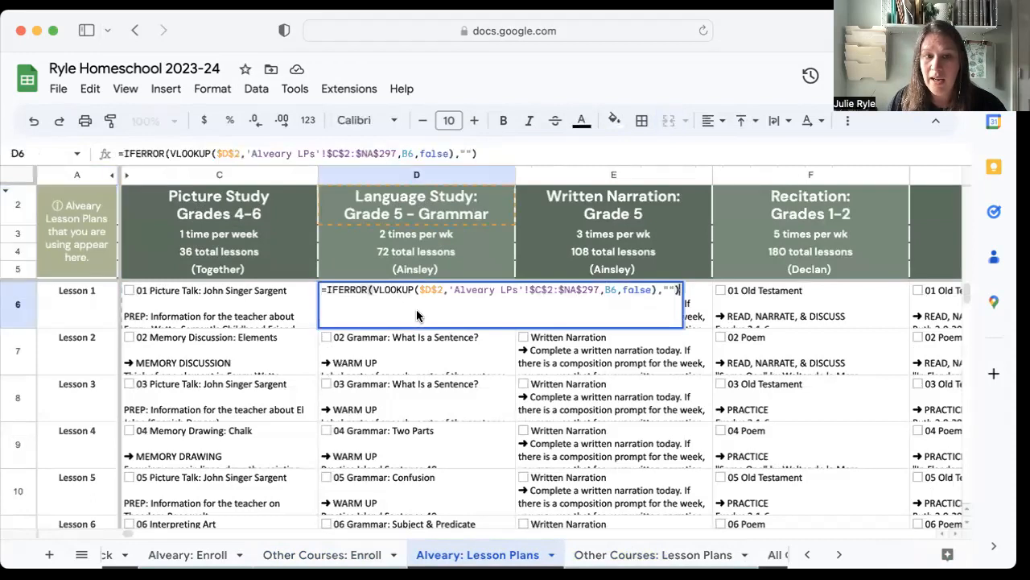
{"action": "key", "text": "Return"}
{"action": "scroll", "coordinate": [414, 319], "scroll_direction": "down", "scroll_amount": 3}
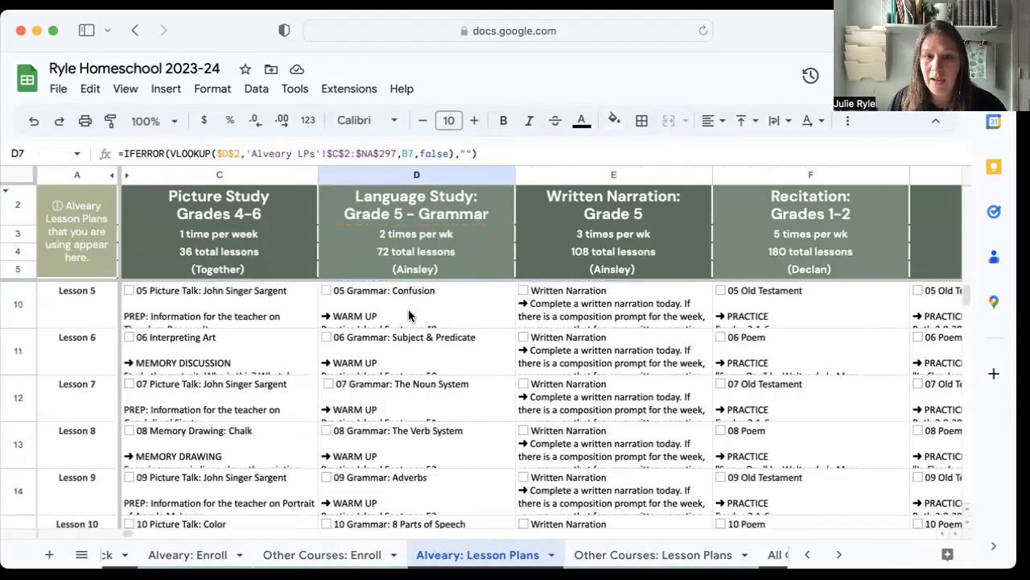
{"action": "scroll", "coordinate": [407, 319], "scroll_direction": "up", "scroll_amount": 3}
{"action": "double_click", "coordinate": [406, 319]}
{"action": "left_click", "coordinate": [408, 345]}
{"action": "left_click", "coordinate": [396, 314]}
{"action": "left_click_drag", "start_coordinate": [19, 327], "coordinate": [19, 403]}
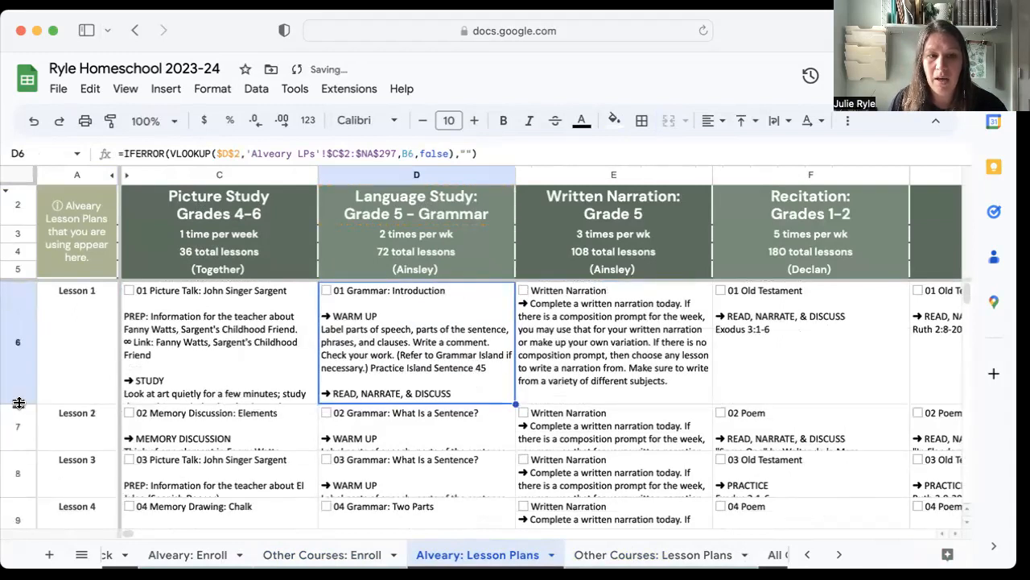
{"action": "scroll", "coordinate": [65, 240], "scroll_direction": "down", "scroll_amount": 1}
{"action": "left_click", "coordinate": [34, 121]}
Look through the remaining Alveary course columns and hide the Alveary: Lesson Plans sheet.
{"action": "scroll", "coordinate": [465, 283], "scroll_direction": "right", "scroll_amount": 13}
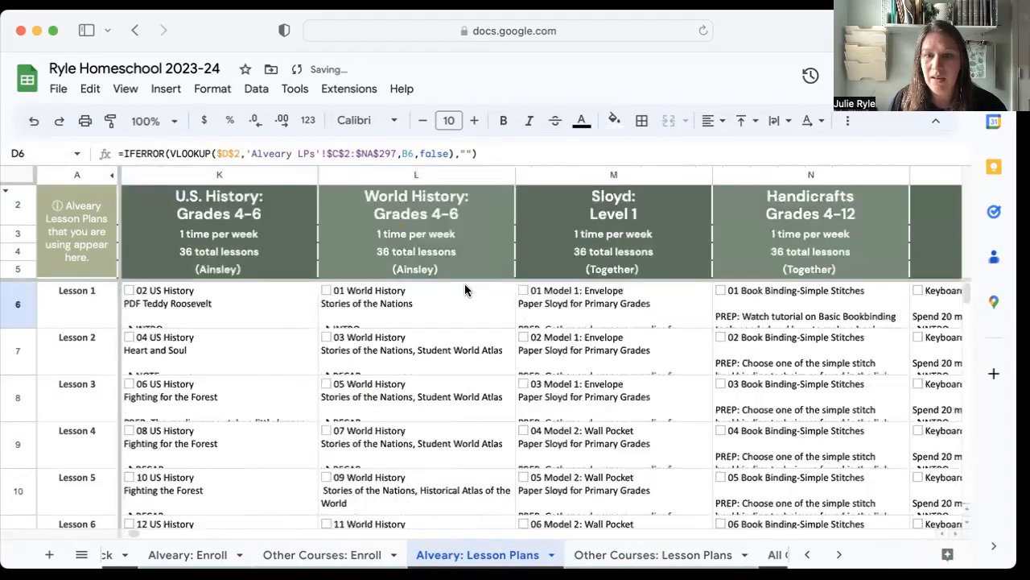
{"action": "scroll", "coordinate": [466, 283], "scroll_direction": "right", "scroll_amount": 12}
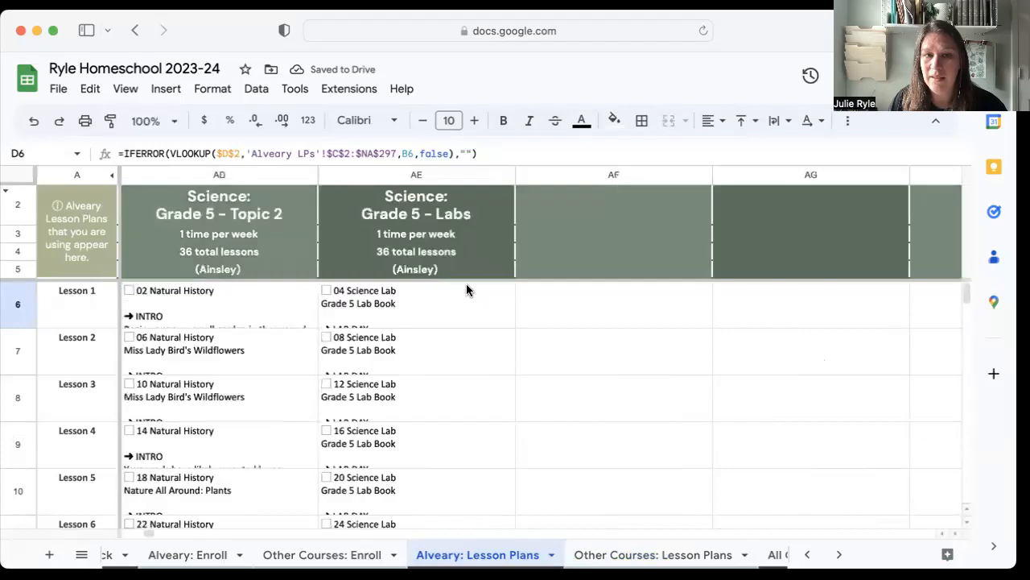
{"action": "scroll", "coordinate": [466, 284], "scroll_direction": "left", "scroll_amount": 3}
{"action": "scroll", "coordinate": [466, 284], "scroll_direction": "left", "scroll_amount": 20}
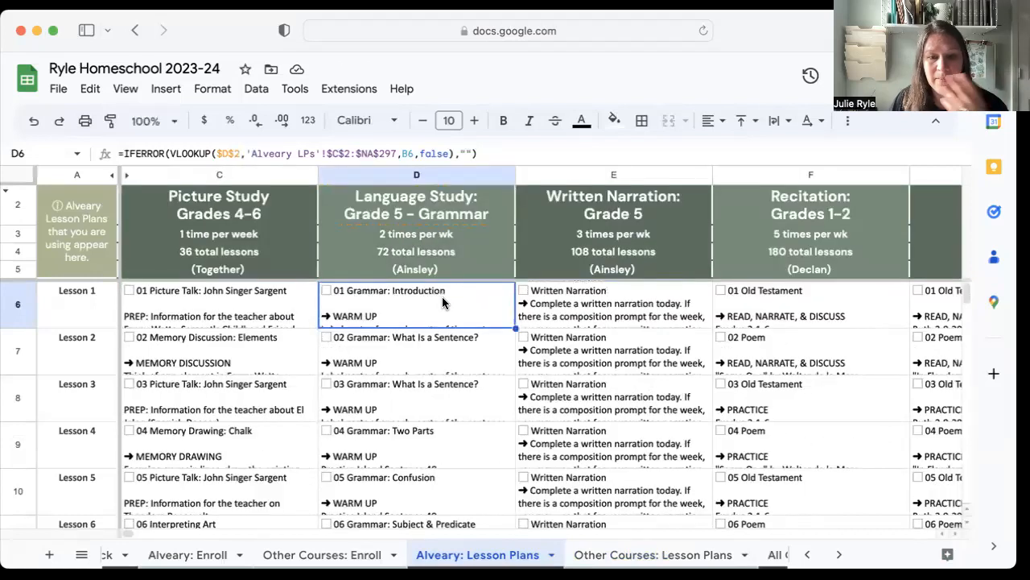
{"action": "left_click", "coordinate": [552, 555]}
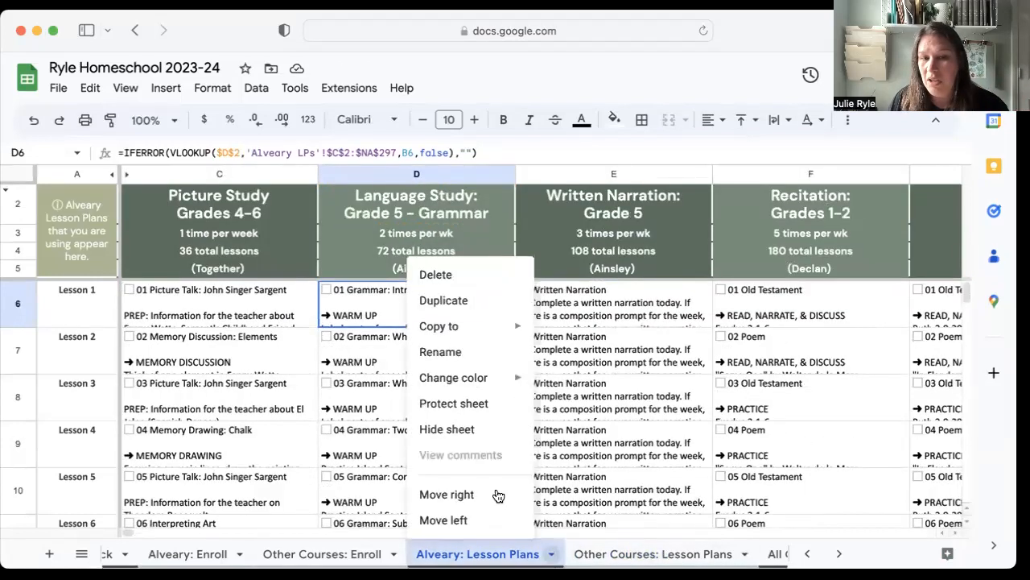
{"action": "left_click", "coordinate": [477, 431]}
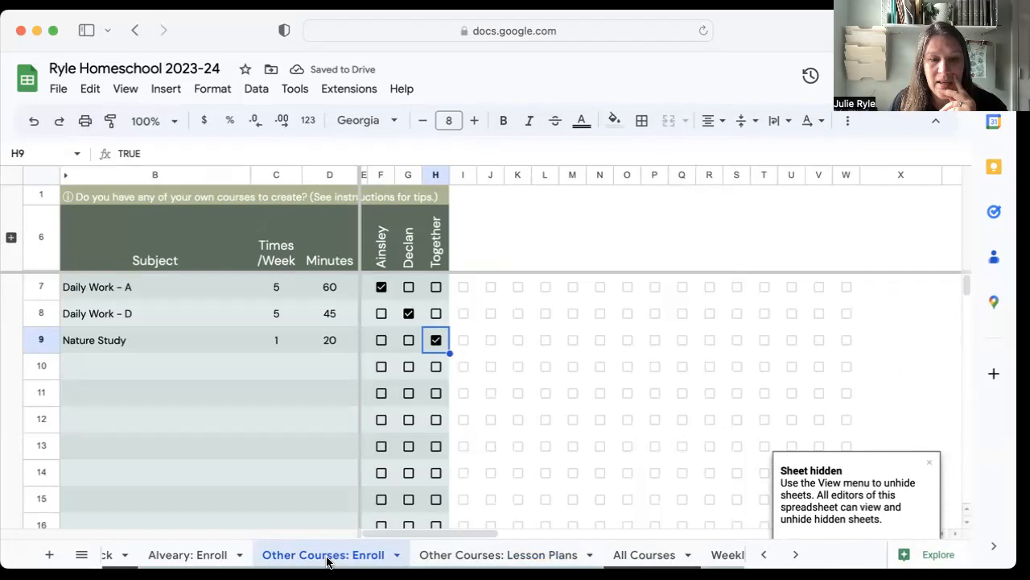
In the Other Courses: Lesson Plans sheet, remove the extra blank lines between the Lesson 1 items of Daily Work - A.
{"action": "left_click", "coordinate": [482, 555]}
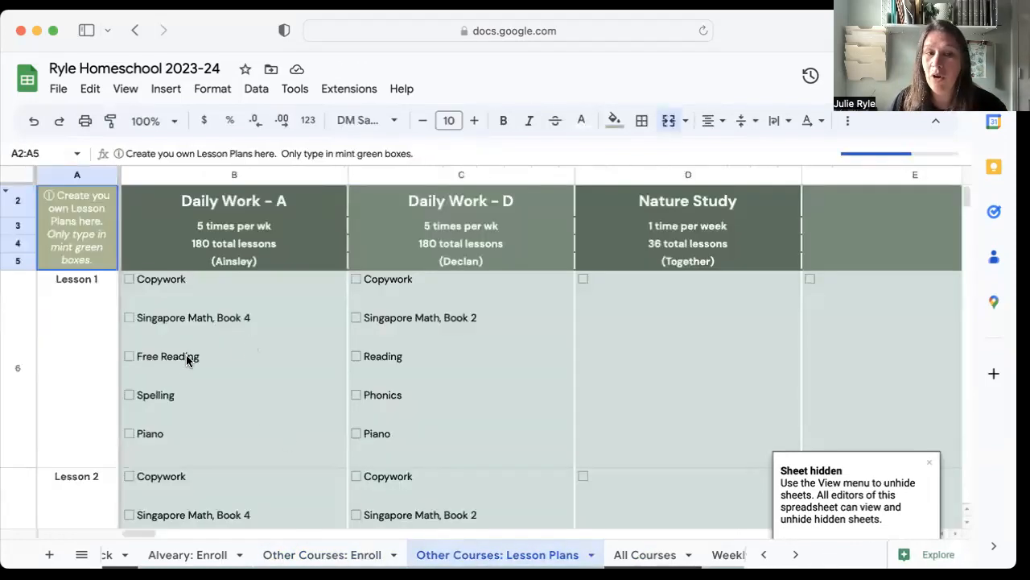
{"action": "left_click", "coordinate": [173, 288]}
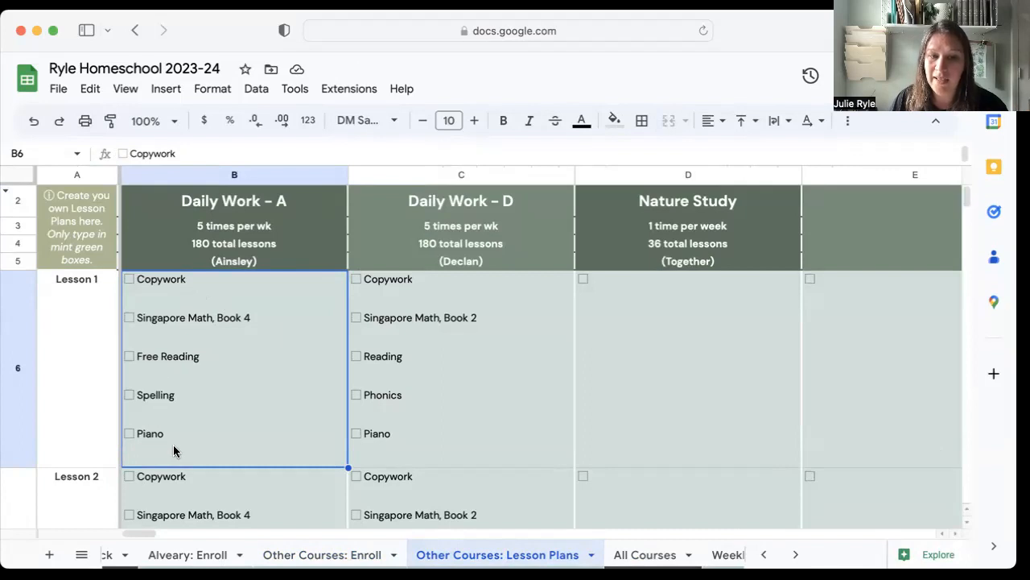
{"action": "double_click", "coordinate": [153, 301]}
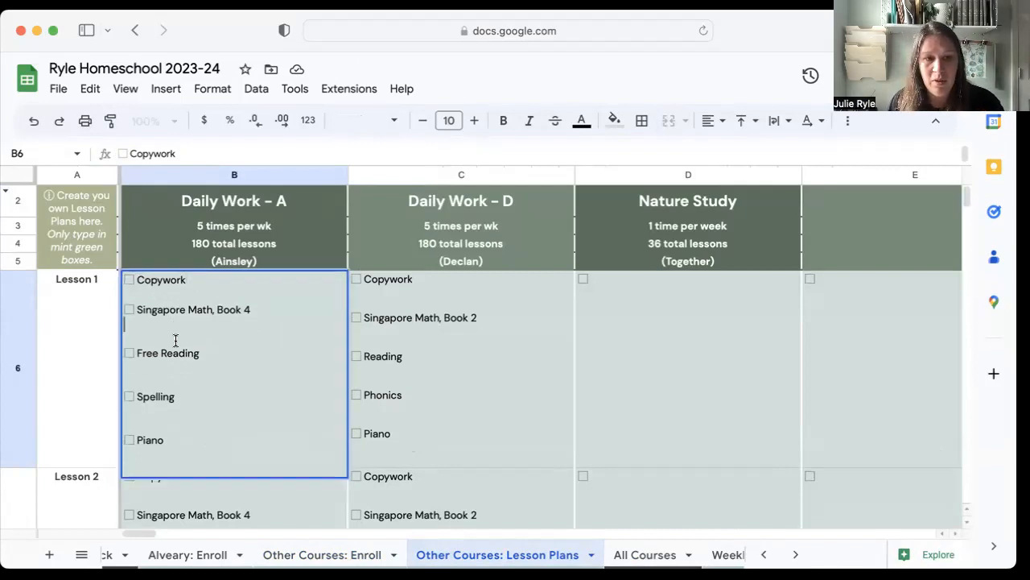
{"action": "key", "text": "BackSpace"}
{"action": "key", "text": "BackSpace"}
{"action": "left_click", "coordinate": [148, 383]}
{"action": "key", "text": "BackSpace"}
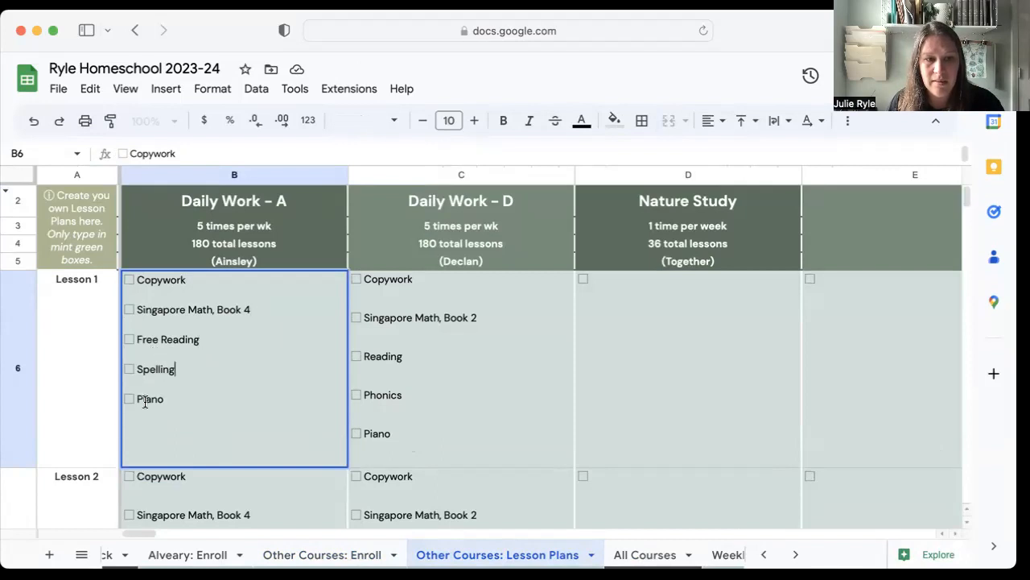
{"action": "key", "text": "BackSpace"}
{"action": "left_click", "coordinate": [442, 407]}
{"action": "left_click", "coordinate": [298, 371]}
Remove the extra blank lines between the Lesson 1 items of Daily Work - D.
{"action": "double_click", "coordinate": [396, 300]}
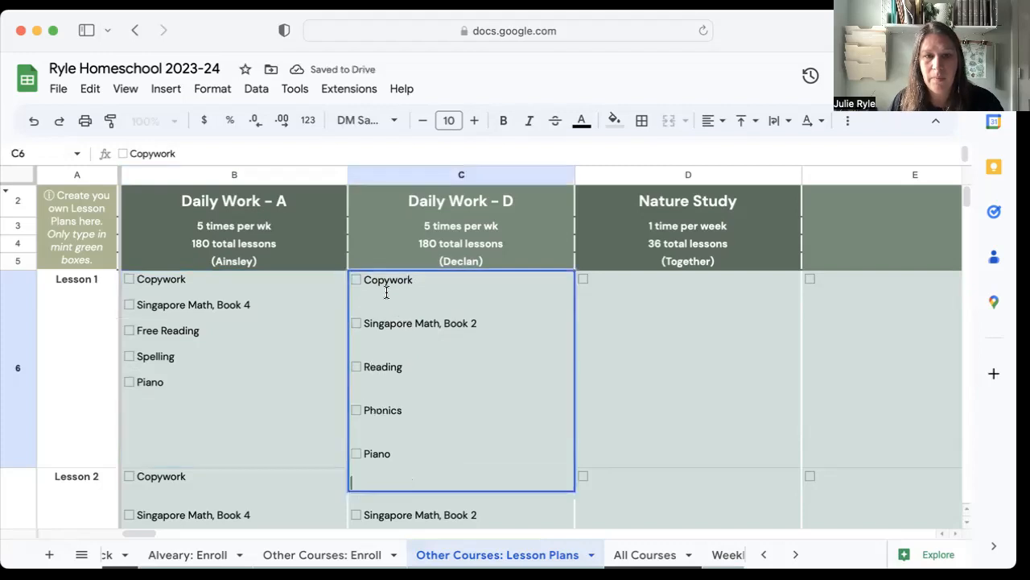
{"action": "left_click", "coordinate": [383, 333]}
{"action": "key", "text": "BackSpace"}
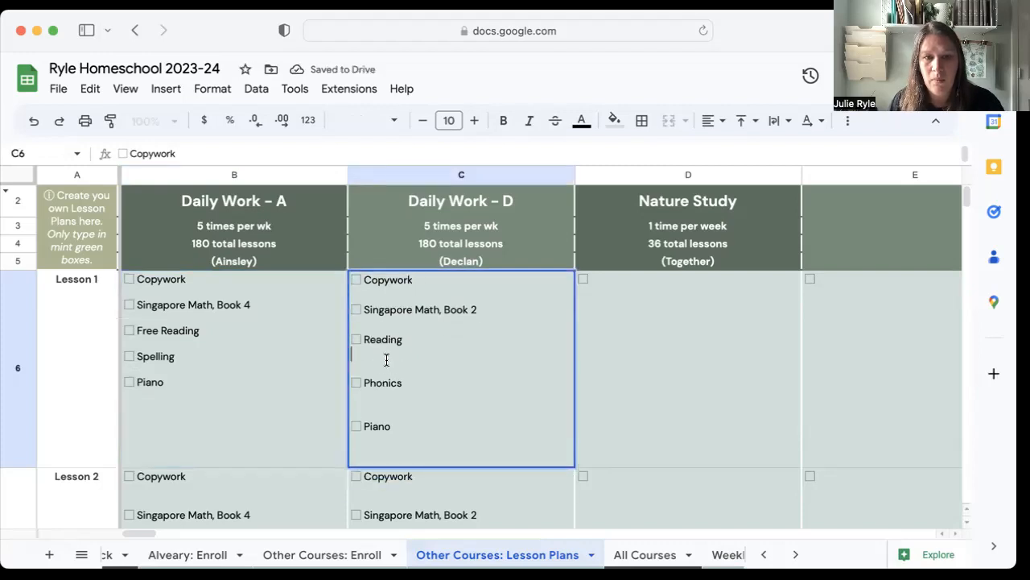
{"action": "key", "text": "BackSpace"}
{"action": "left_click", "coordinate": [385, 386]}
{"action": "key", "text": "BackSpace"}
Fill the Lesson 1 contents of Daily Work - A and Daily Work - D down through Lesson 180.
{"action": "left_click", "coordinate": [295, 409]}
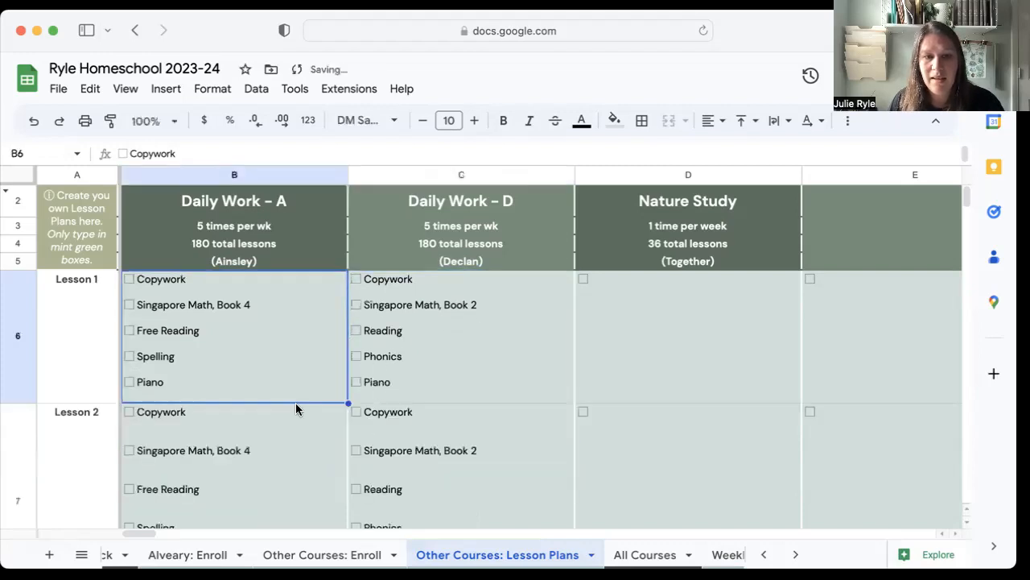
{"action": "left_click", "coordinate": [527, 389], "text": "shift"}
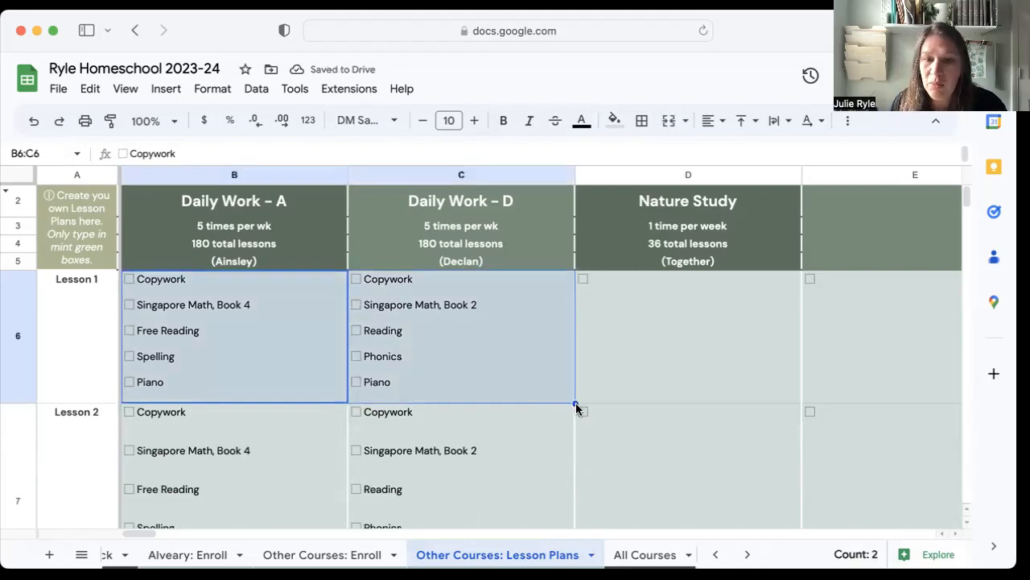
{"action": "left_click_drag", "start_coordinate": [575, 403], "coordinate": [584, 243]}
{"action": "left_click_drag", "start_coordinate": [581, 461], "coordinate": [568, 373]}
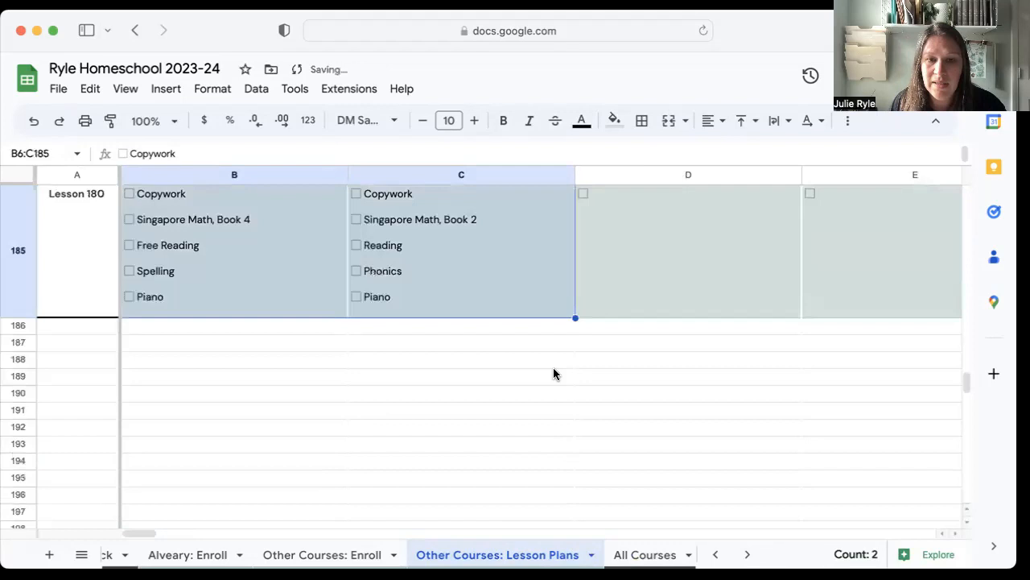
{"action": "scroll", "coordinate": [517, 311], "scroll_direction": "up", "scroll_amount": 20}
{"action": "scroll", "coordinate": [517, 311], "scroll_direction": "up", "scroll_amount": 20}
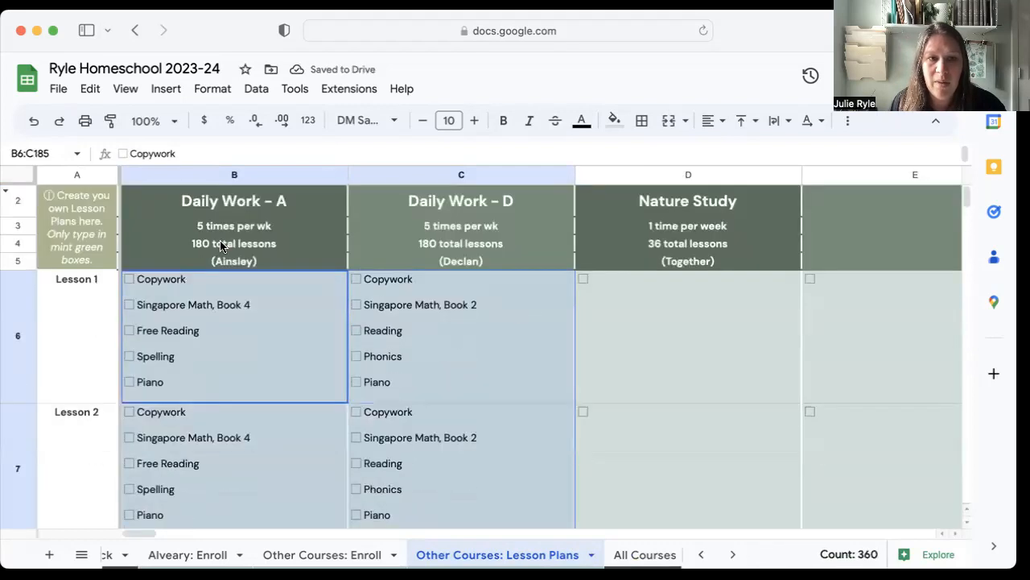
Enter "Watch next Jack Laws video. Make a journal entry." as the Lesson 1 item of the Nature Study course.
{"action": "left_click", "coordinate": [222, 245]}
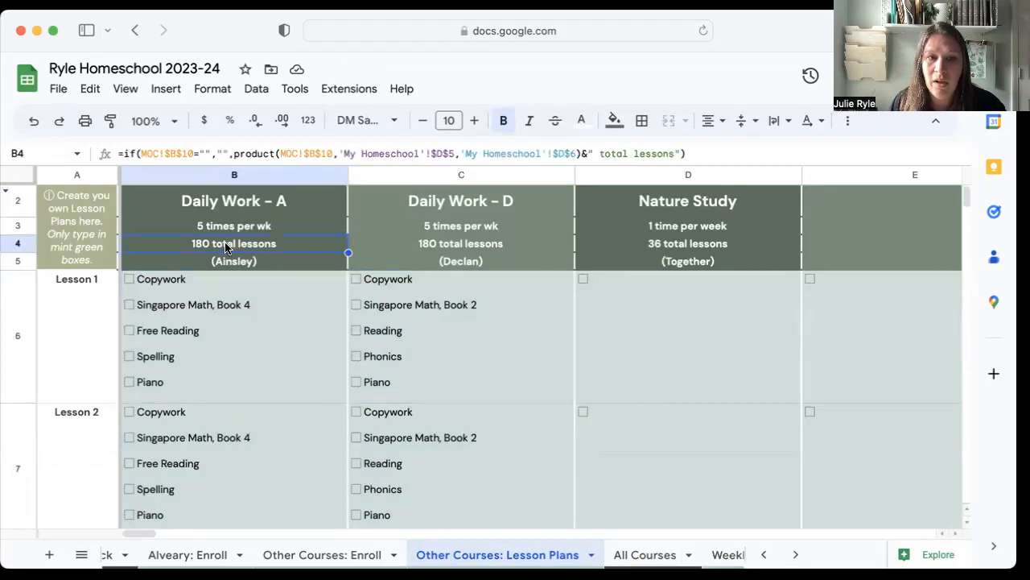
{"action": "left_click", "coordinate": [492, 302]}
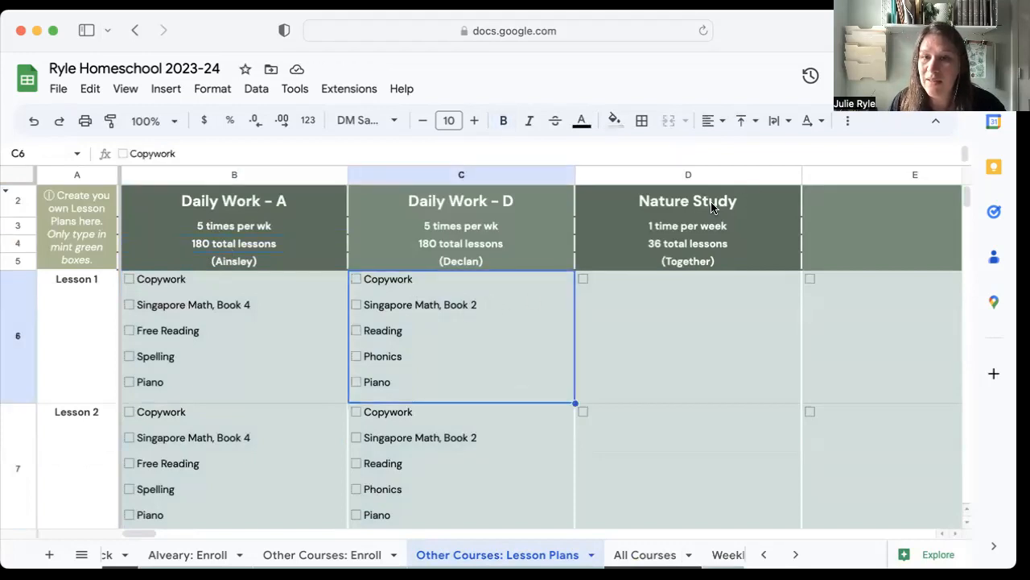
{"action": "double_click", "coordinate": [636, 287]}
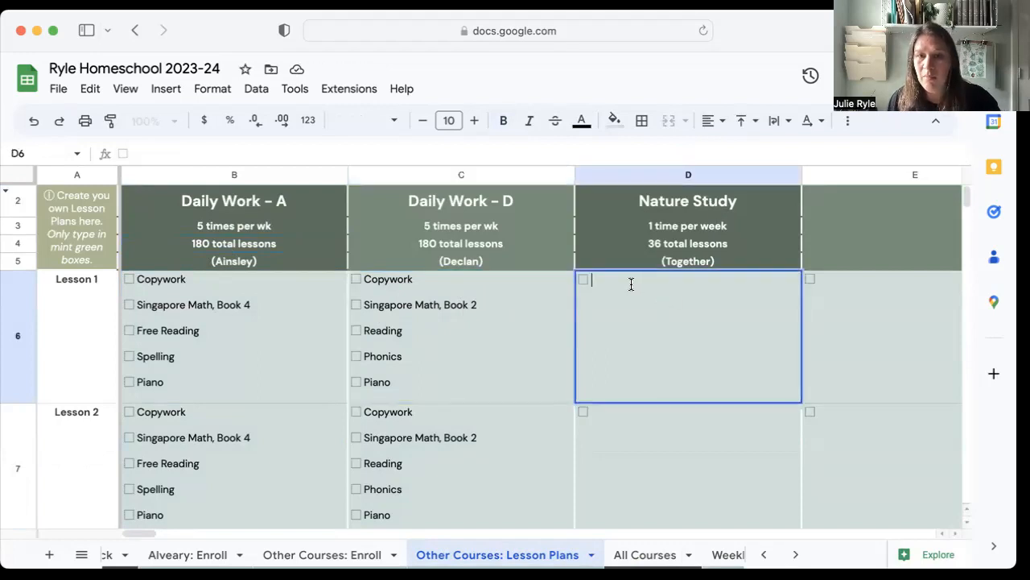
{"action": "type", "text": "Watch ne"}
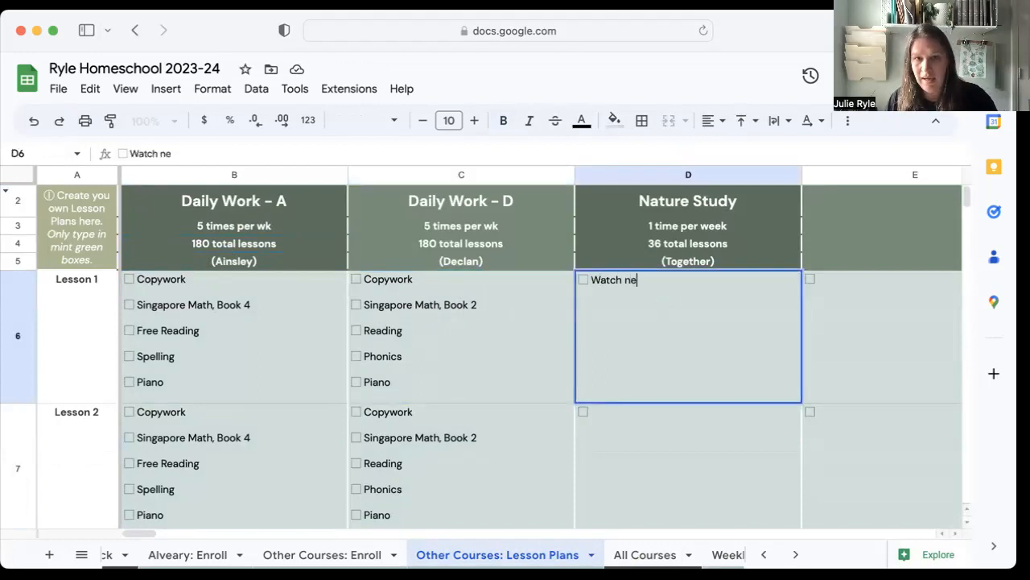
{"action": "type", "text": "xt Jack Law"}
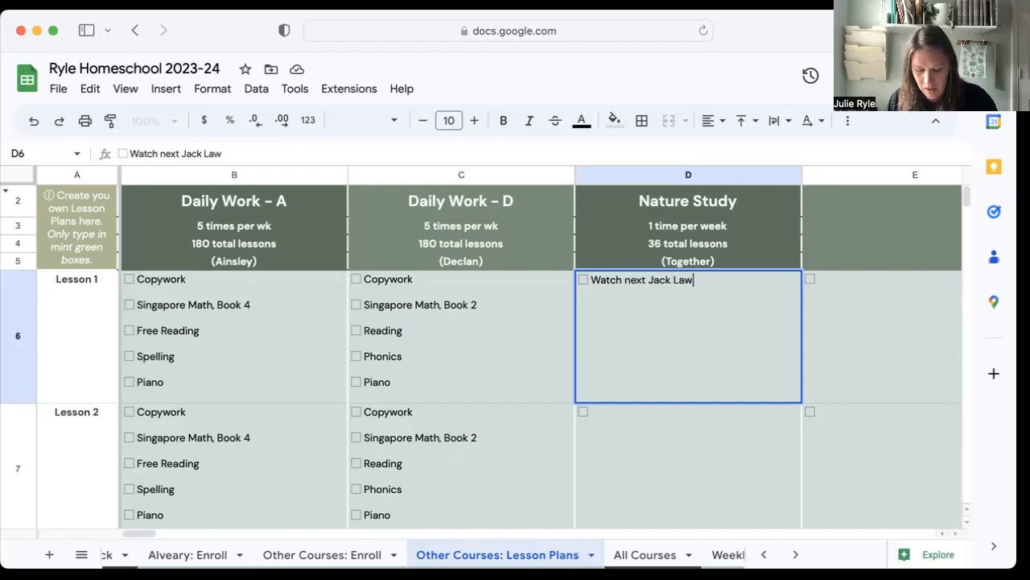
{"action": "type", "text": "s video.  Make a jou"}
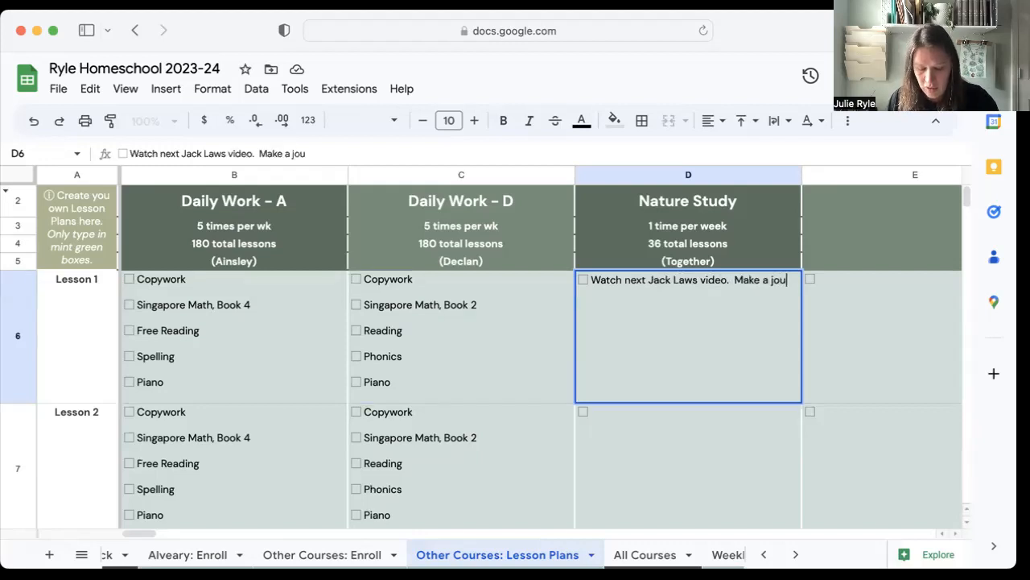
{"action": "type", "text": "rnal entry."}
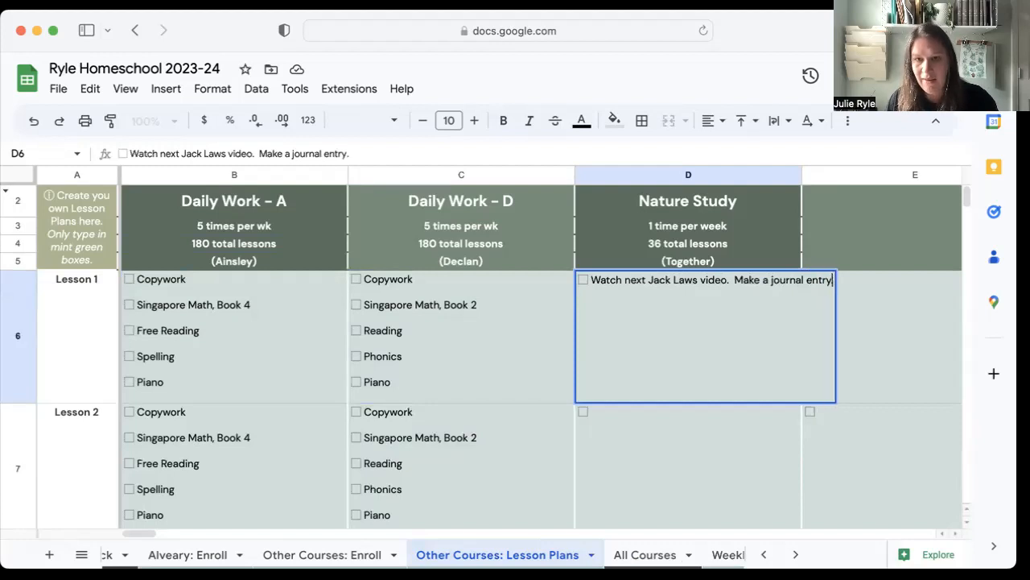
{"action": "key", "text": "Return"}
{"action": "left_click", "coordinate": [720, 262]}
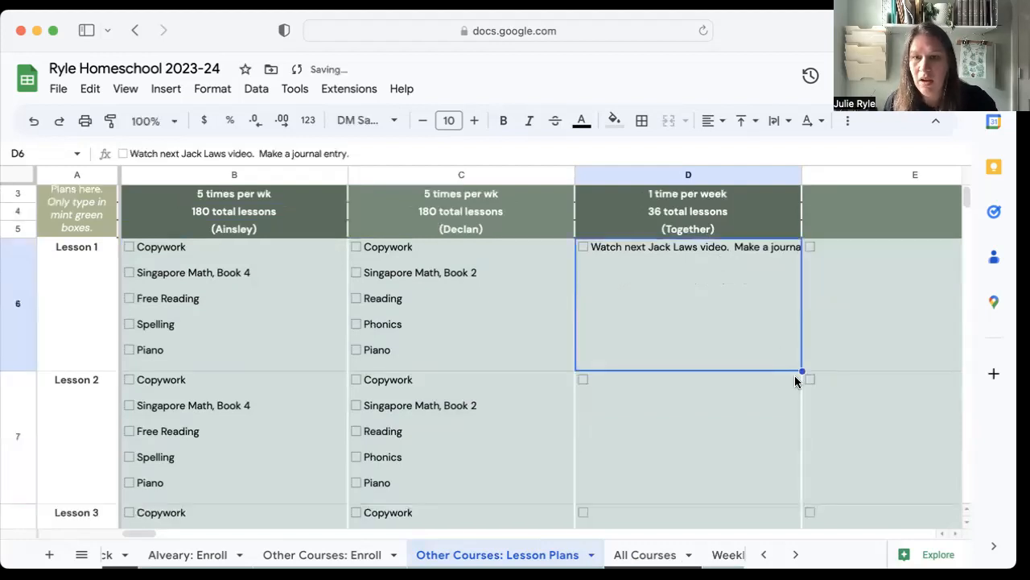
Fill the Nature Study Lesson 1 entry down through Lesson 36.
{"action": "left_click_drag", "start_coordinate": [802, 370], "coordinate": [797, 519]}
{"action": "scroll", "coordinate": [747, 420], "scroll_direction": "up", "scroll_amount": 19}
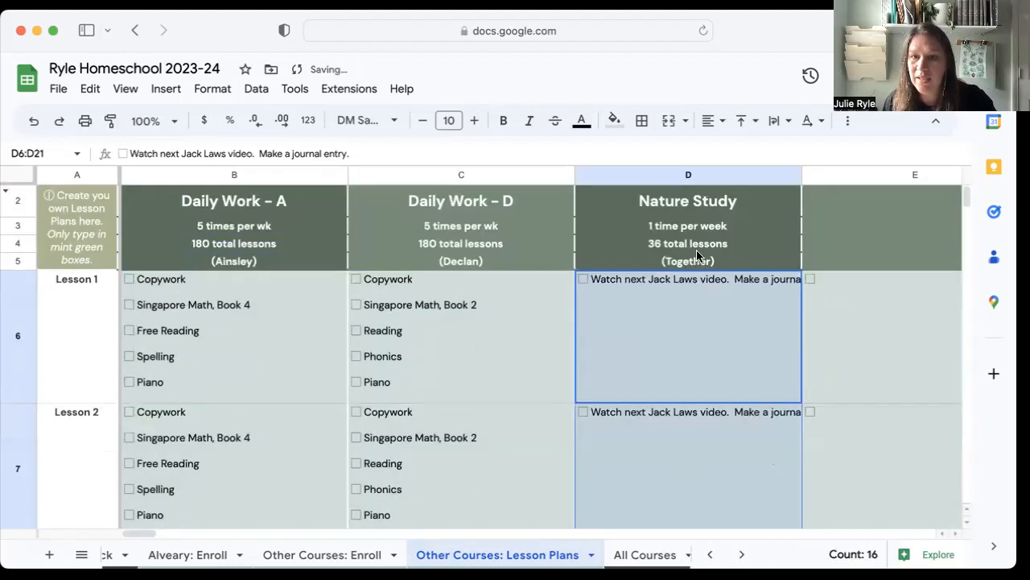
{"action": "scroll", "coordinate": [747, 415], "scroll_direction": "down", "scroll_amount": 4}
{"action": "scroll", "coordinate": [747, 416], "scroll_direction": "down", "scroll_amount": 20}
{"action": "scroll", "coordinate": [768, 410], "scroll_direction": "up", "scroll_amount": 11}
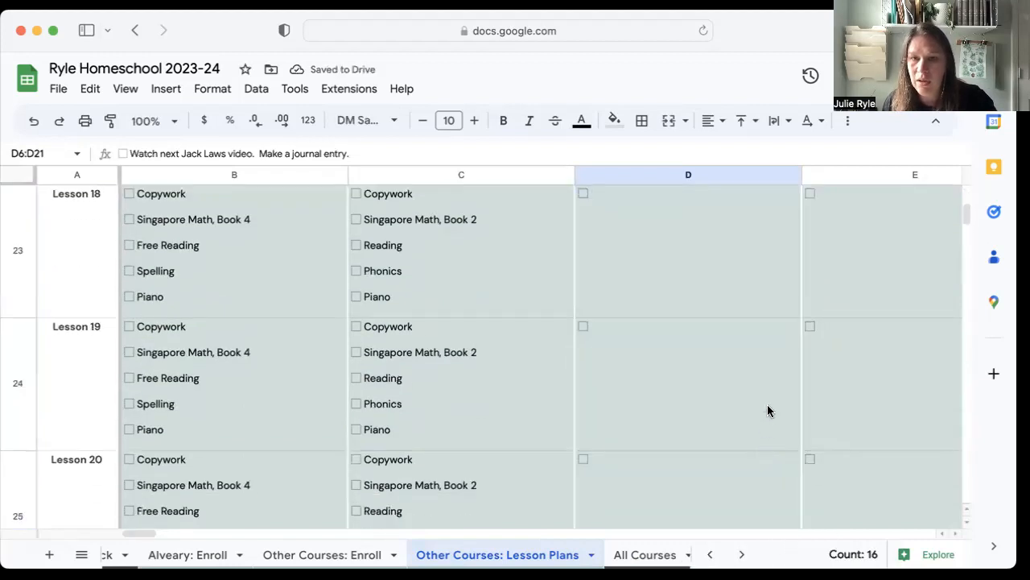
{"action": "scroll", "coordinate": [768, 411], "scroll_direction": "down", "scroll_amount": 3}
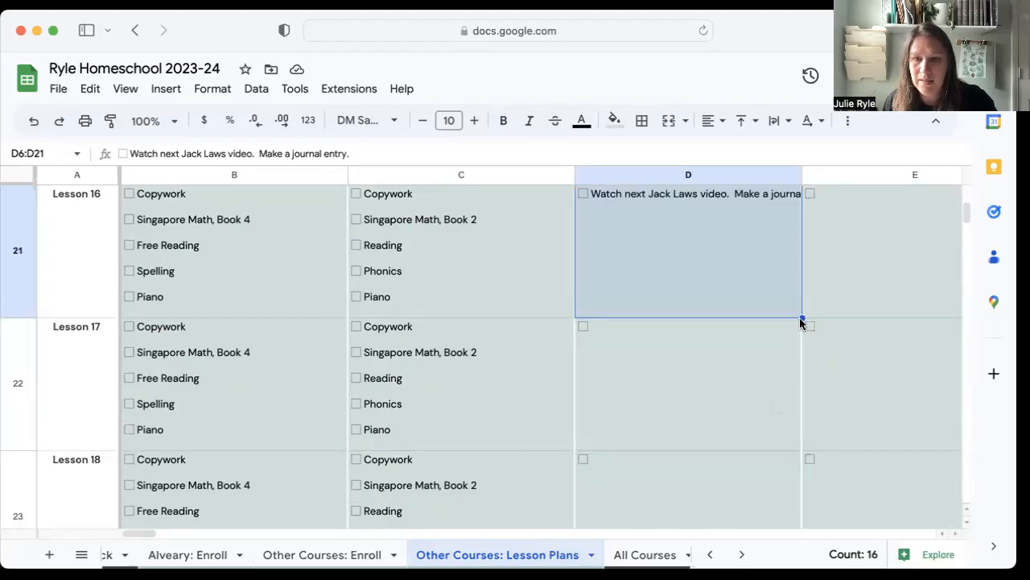
{"action": "left_click_drag", "start_coordinate": [803, 318], "coordinate": [745, 316]}
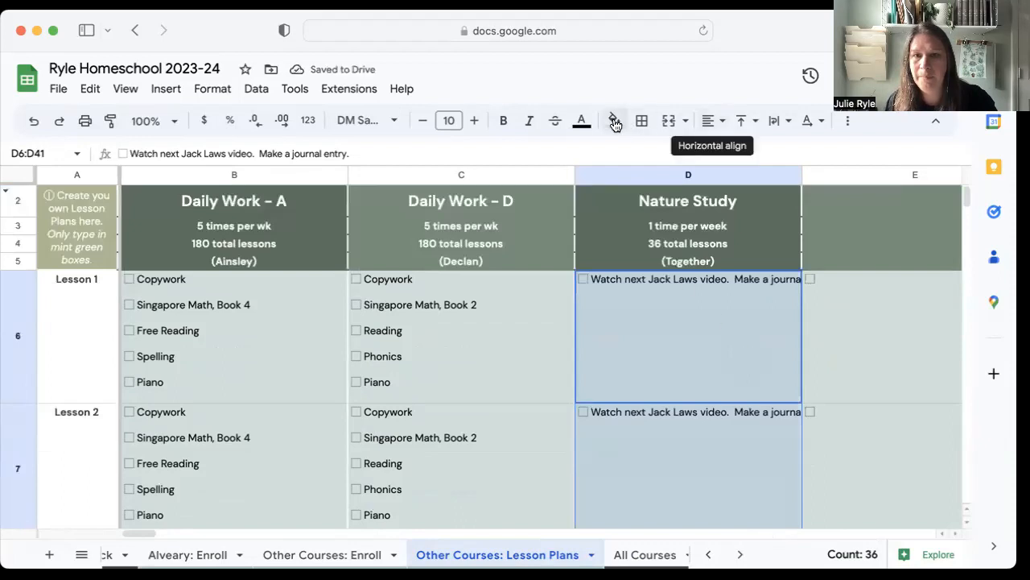
Wrap the text in all cells of the Other Courses: Lesson Plans sheet.
{"action": "left_click", "coordinate": [822, 280]}
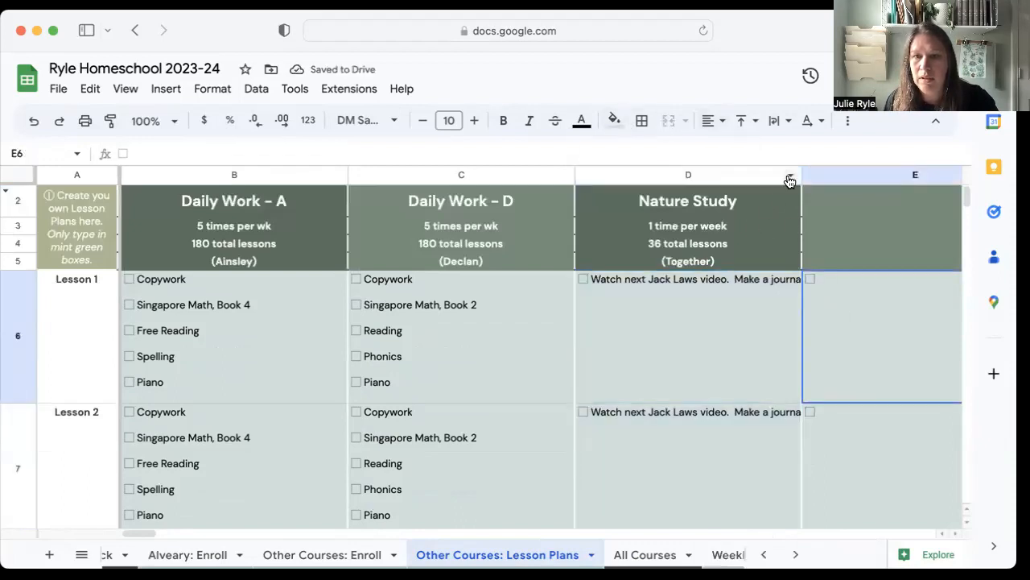
{"action": "left_click", "coordinate": [20, 174]}
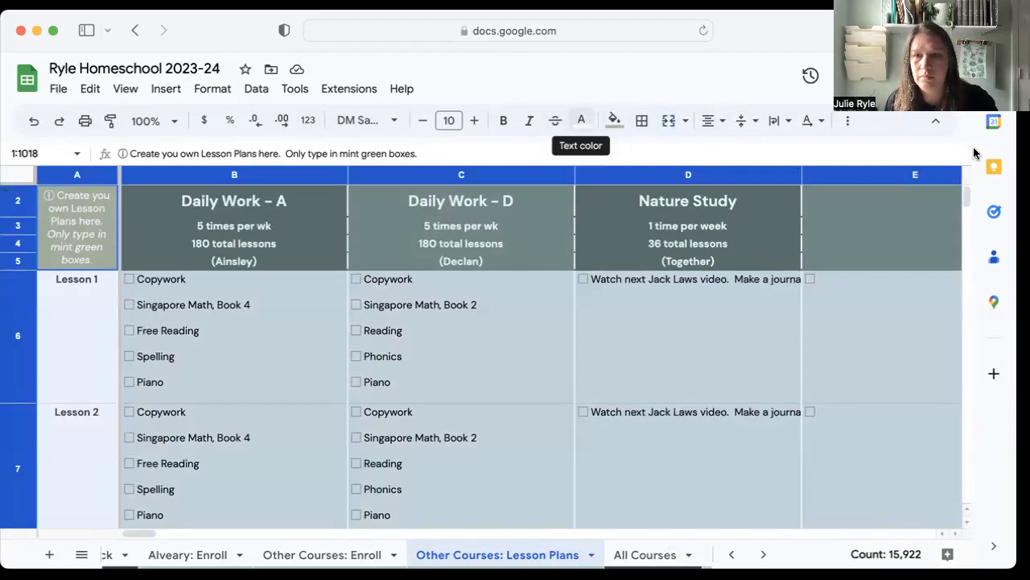
{"action": "left_click", "coordinate": [757, 346]}
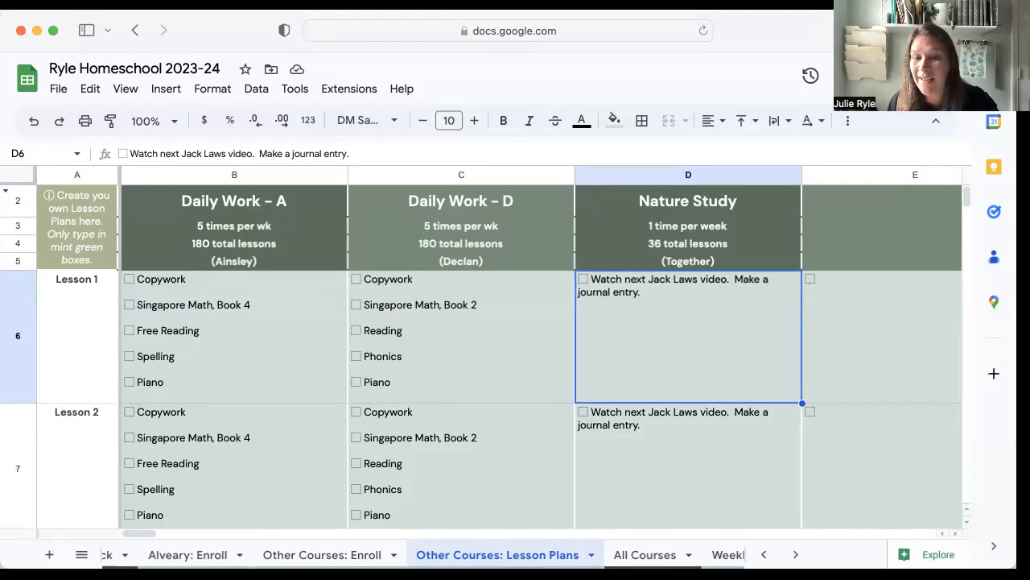
Review the course list in the All Courses sheet and hide that sheet.
{"action": "left_click", "coordinate": [649, 556]}
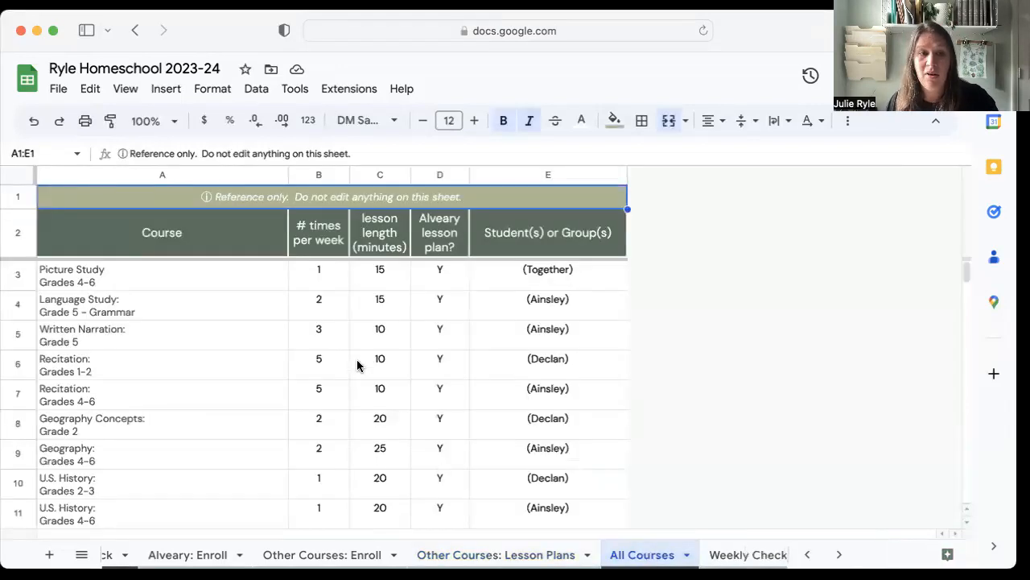
{"action": "scroll", "coordinate": [315, 368], "scroll_direction": "down", "scroll_amount": 8}
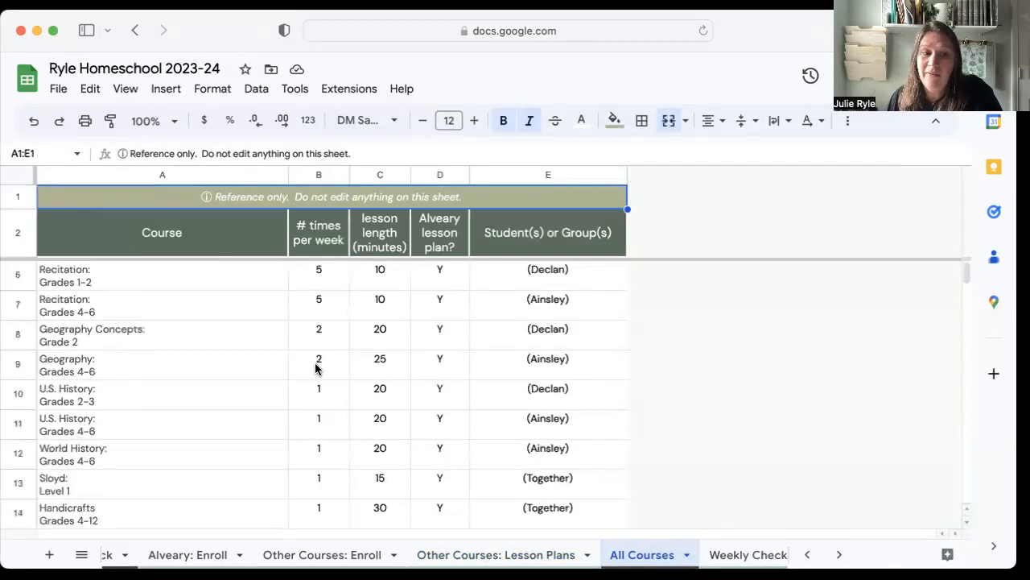
{"action": "scroll", "coordinate": [316, 368], "scroll_direction": "down", "scroll_amount": 8}
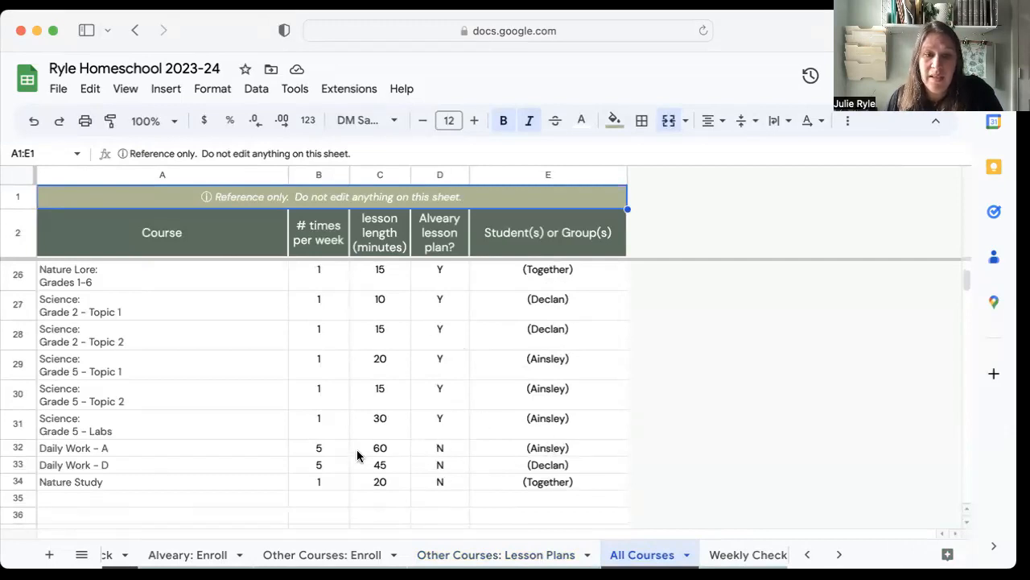
{"action": "scroll", "coordinate": [370, 459], "scroll_direction": "up", "scroll_amount": 15}
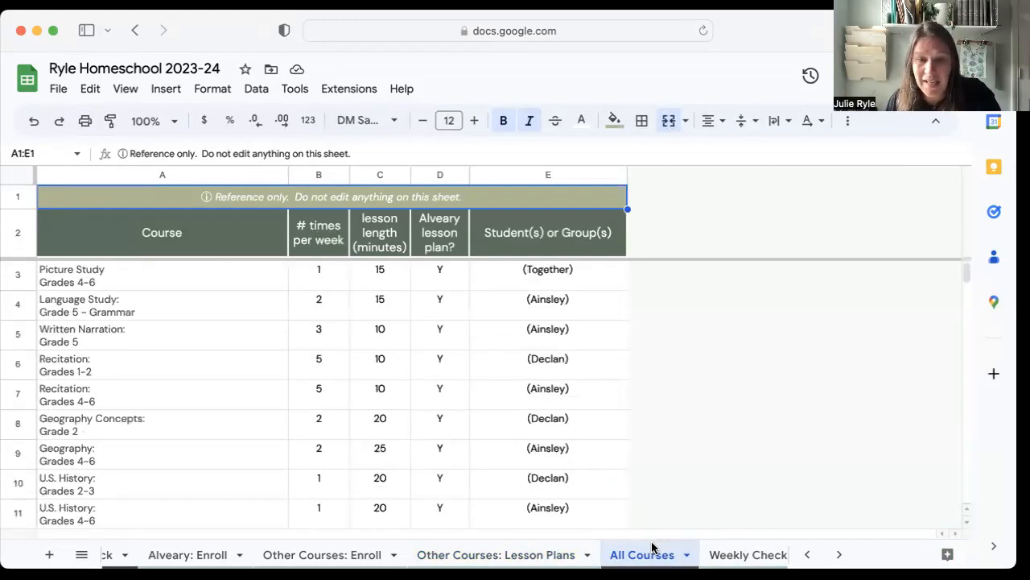
{"action": "left_click", "coordinate": [687, 553]}
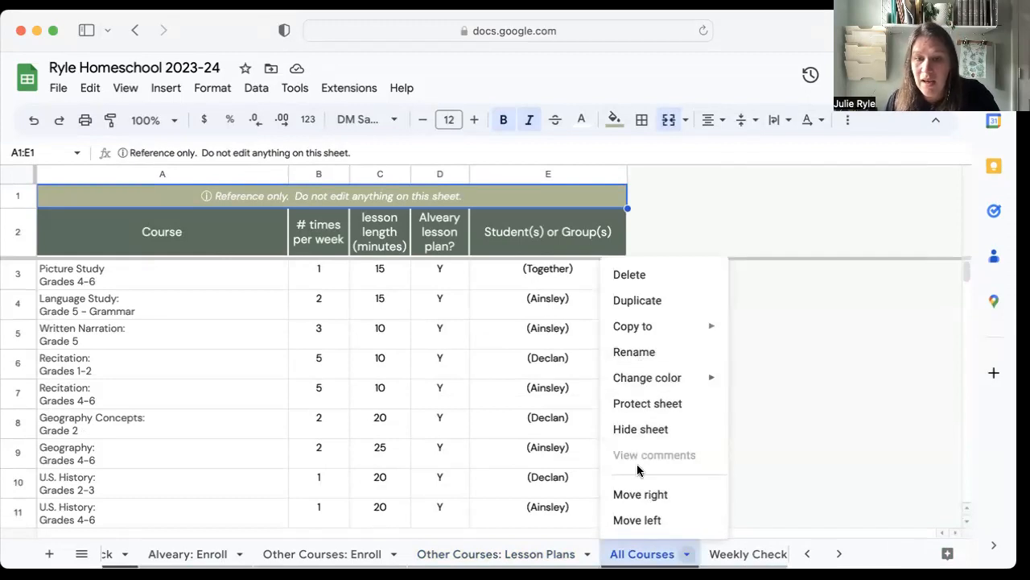
{"action": "left_click", "coordinate": [641, 441]}
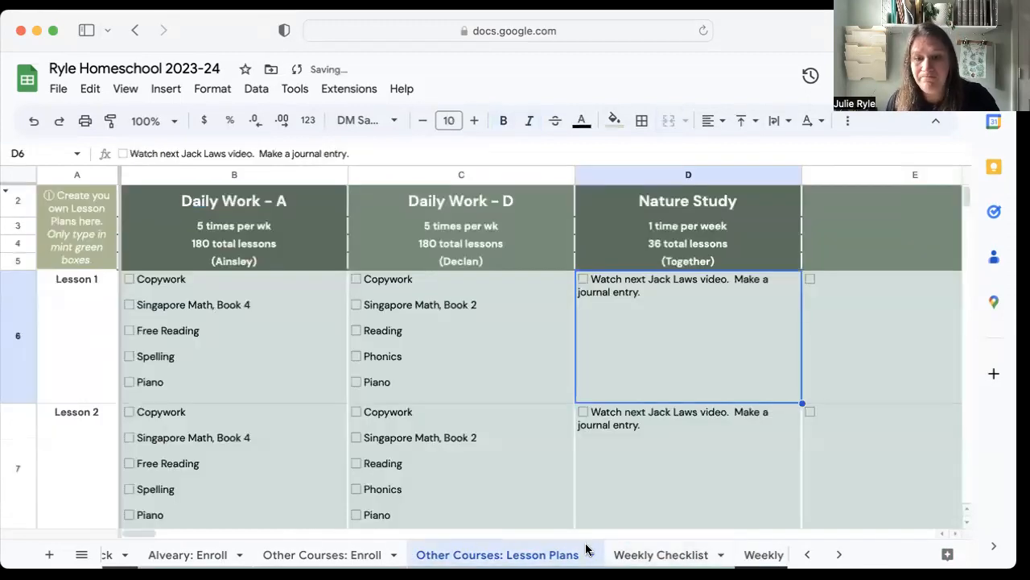
In the Weekly Checklist sheet, add the task "Unload dishwasher" 5 times per week for the first student.
{"action": "left_click", "coordinate": [672, 554]}
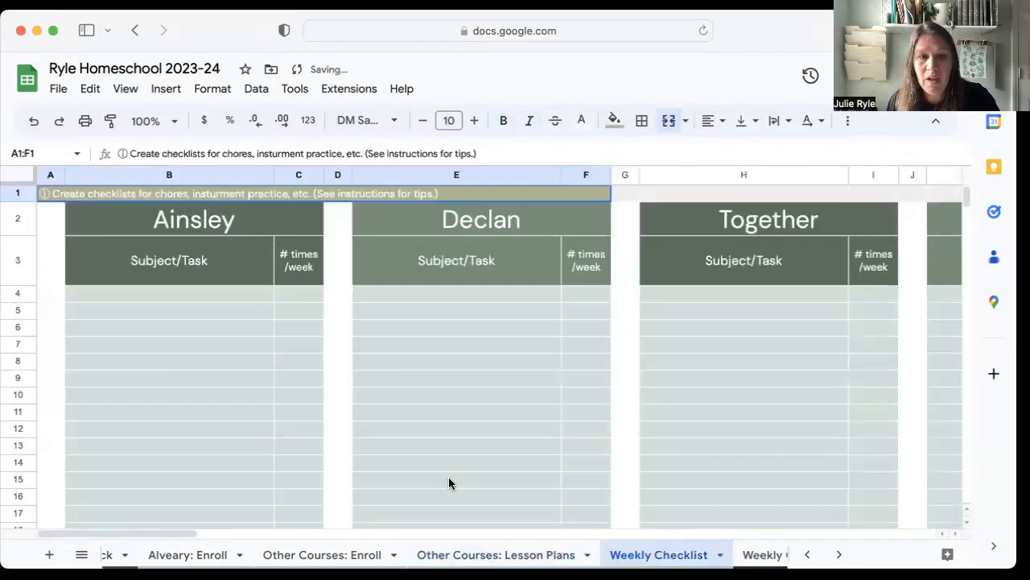
{"action": "left_click", "coordinate": [191, 298]}
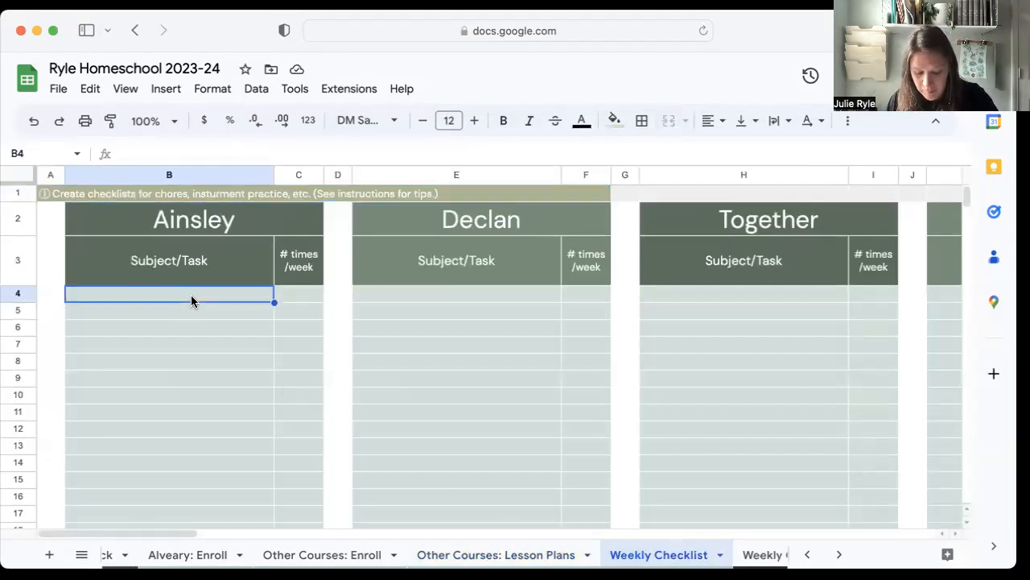
{"action": "type", "text": "Unload dishwasher"}
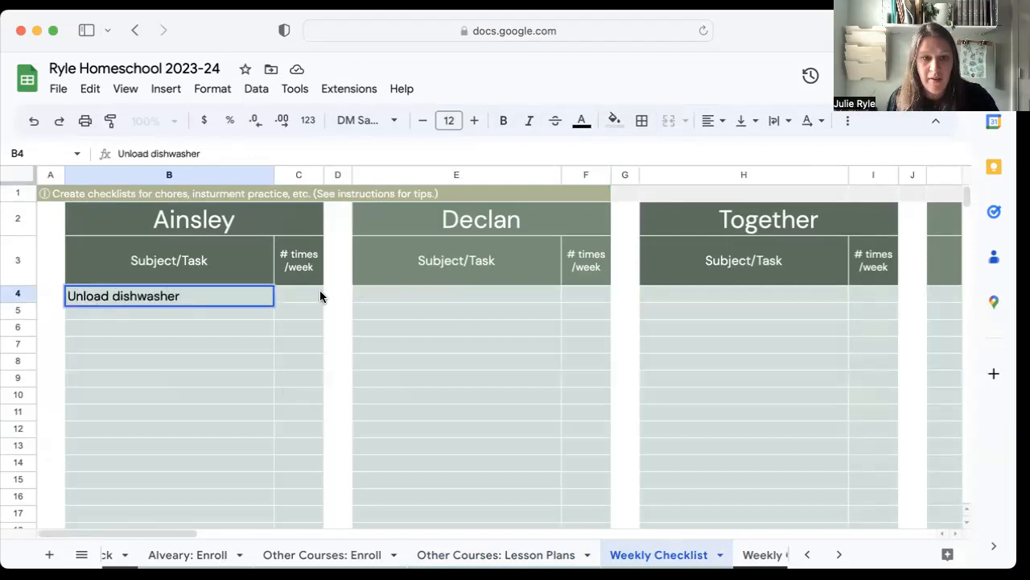
{"action": "left_click", "coordinate": [320, 296]}
{"action": "type", "text": "5"}
Add the first student's tasks "sweep kitchen" 3 times per week and "make bed" 5 times per week.
{"action": "left_click", "coordinate": [201, 314]}
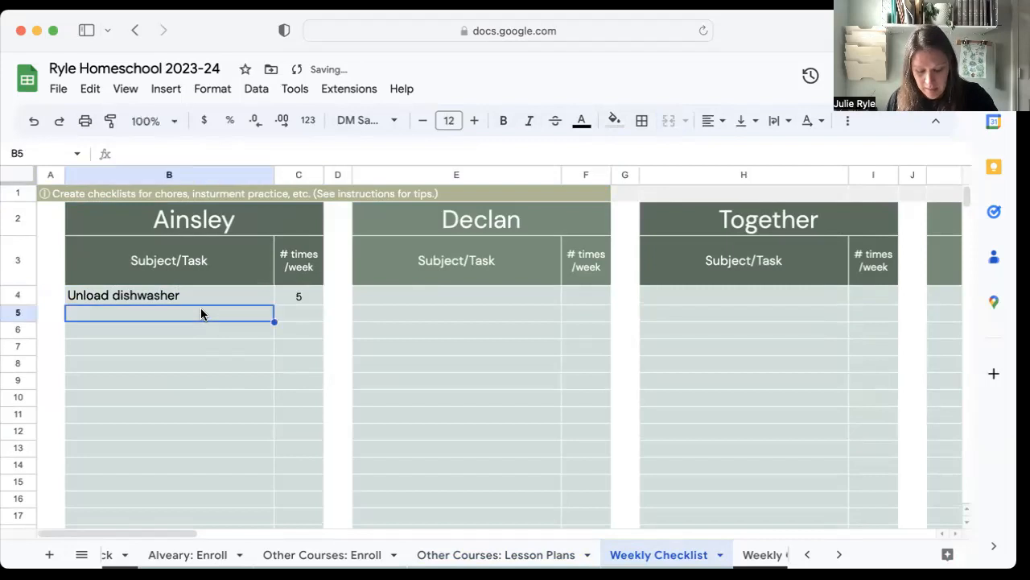
{"action": "type", "text": "sweep kitchen"}
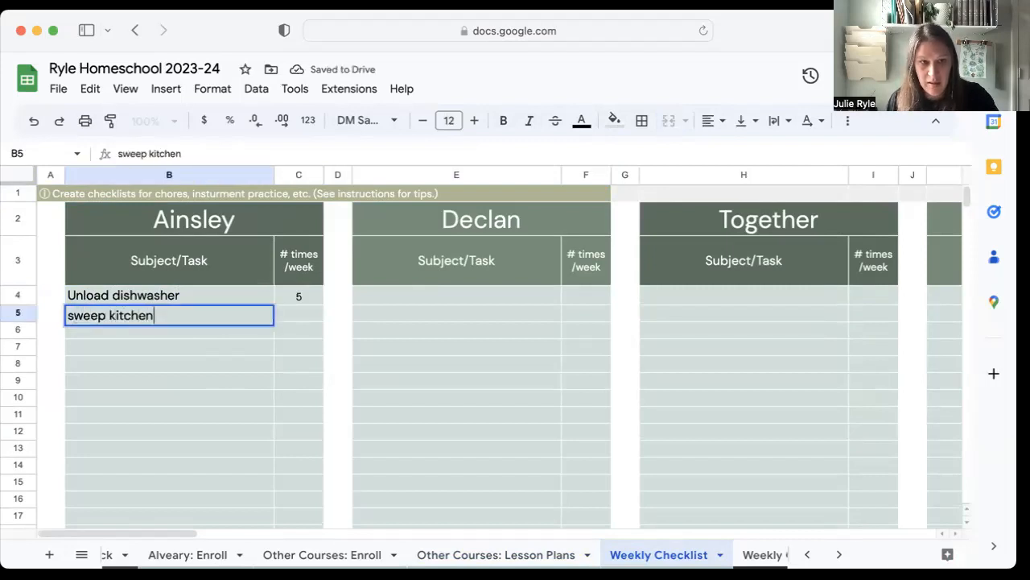
{"action": "left_click", "coordinate": [306, 313]}
{"action": "type", "text": "3"}
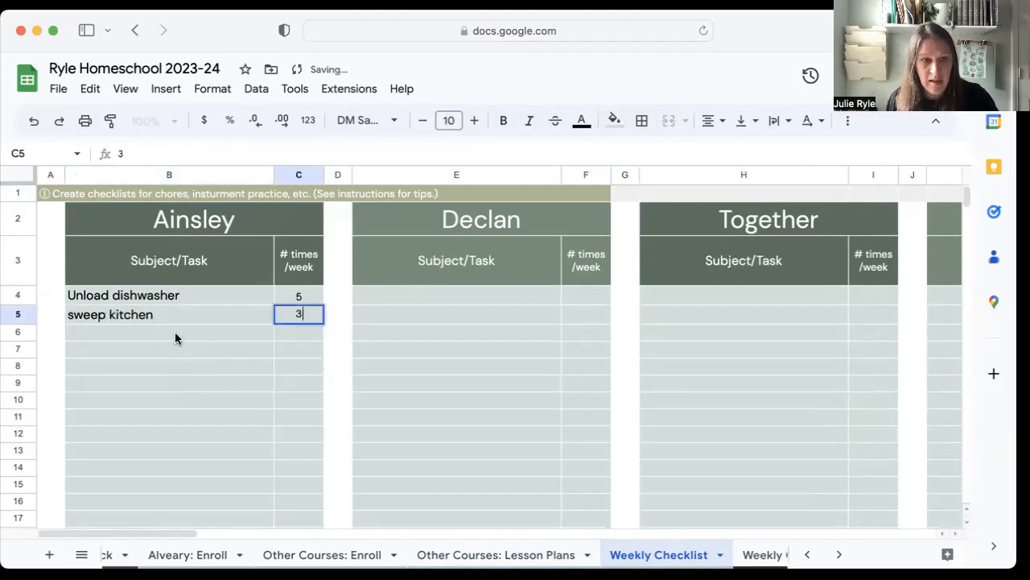
{"action": "left_click", "coordinate": [173, 334]}
{"action": "type", "text": "make bed"}
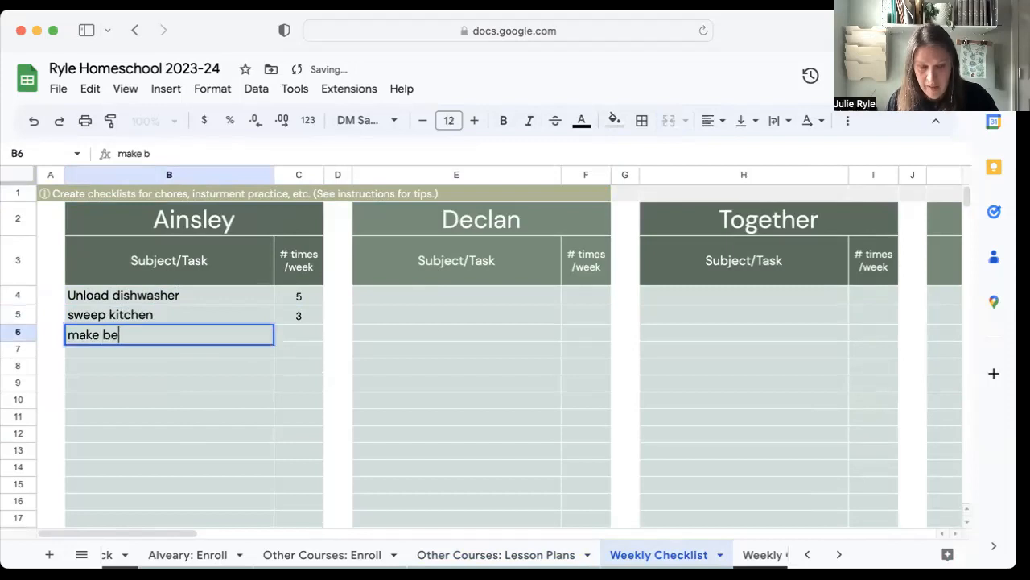
{"action": "left_click", "coordinate": [299, 331]}
{"action": "type", "text": "5"}
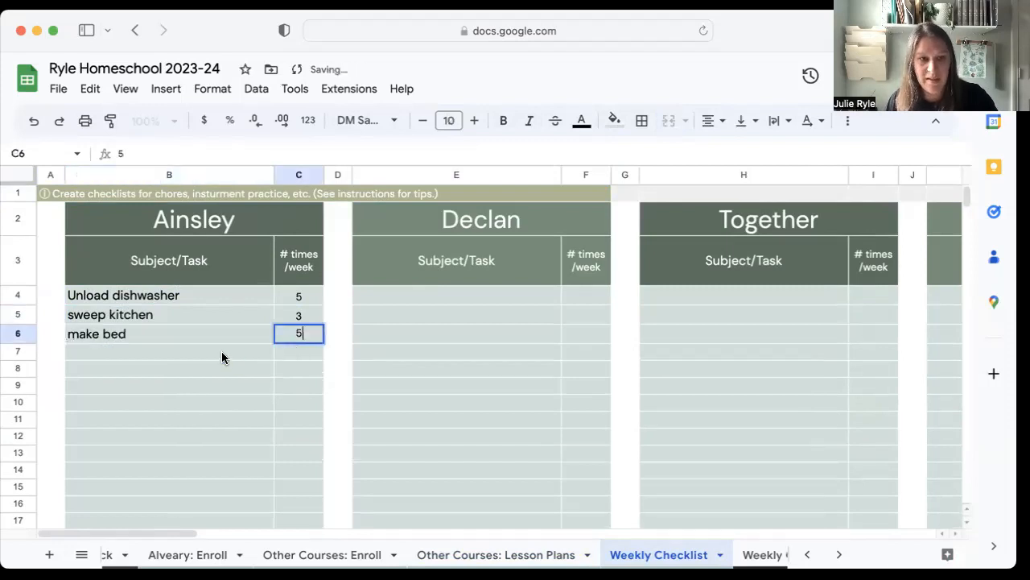
Add the task "practice ukelele" 3 times per week to the first student's checklist.
{"action": "left_click", "coordinate": [221, 351]}
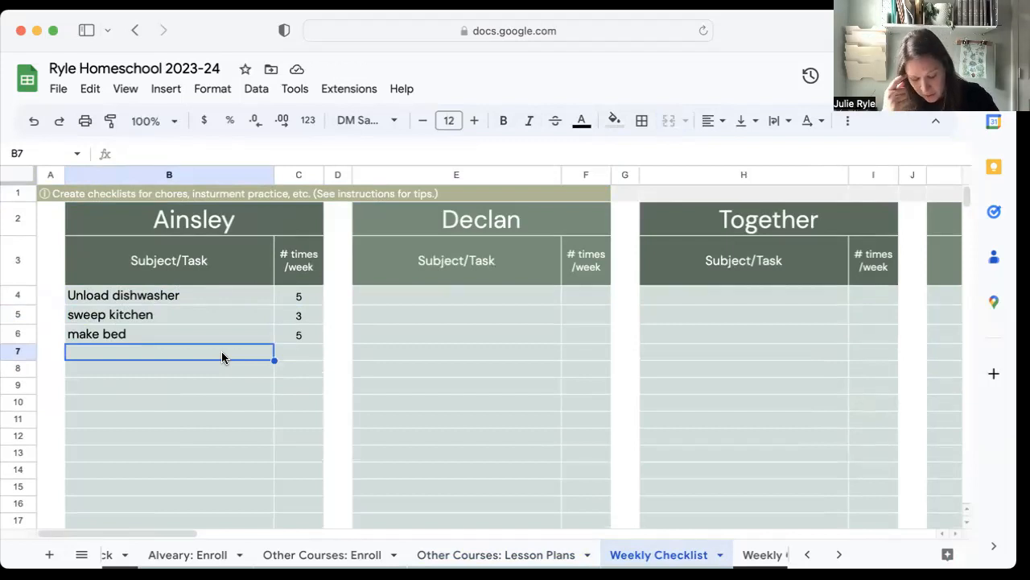
{"action": "type", "text": "practice"}
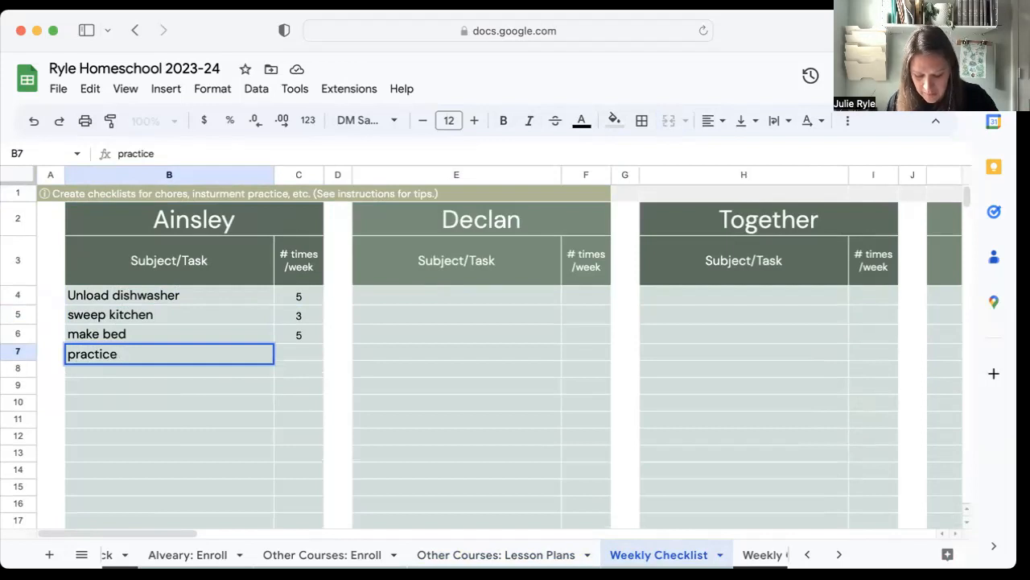
{"action": "type", "text": "ukele"}
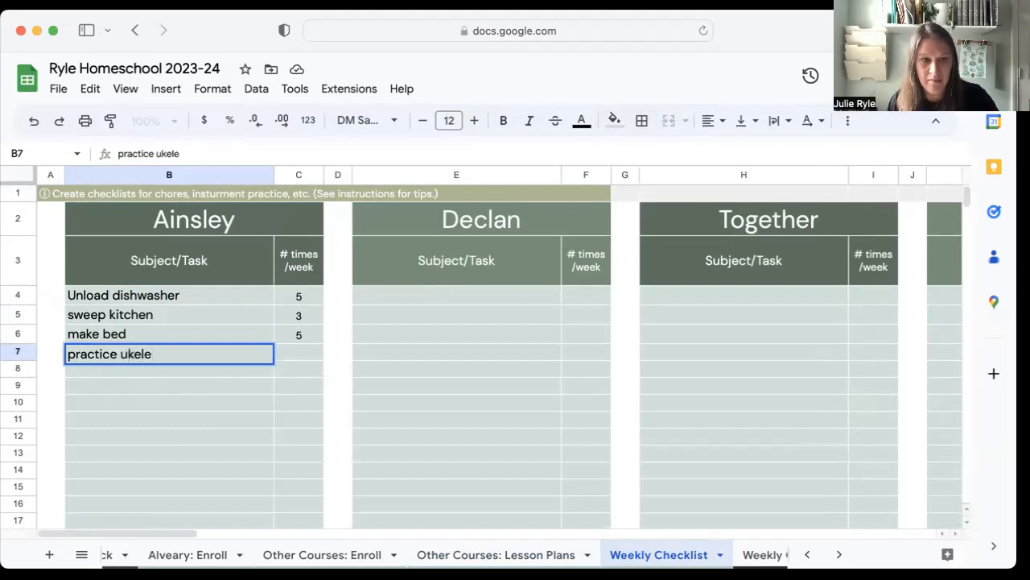
{"action": "left_click", "coordinate": [306, 359]}
{"action": "type", "text": "3"}
{"action": "left_click", "coordinate": [288, 380]}
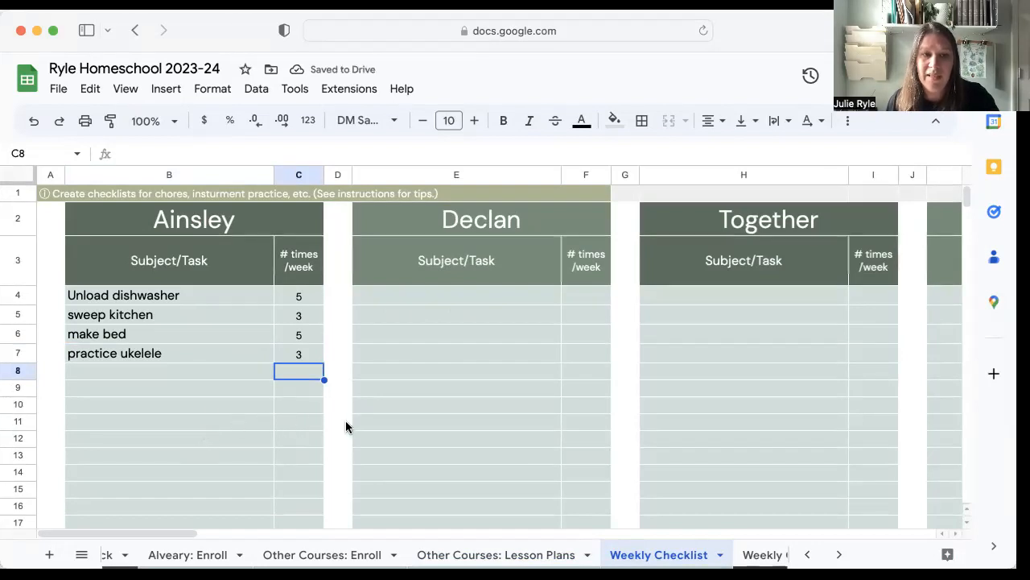
Open the Weekly Checklist (Print) sheet and examine the first student's printable task list.
{"action": "left_click", "coordinate": [765, 555]}
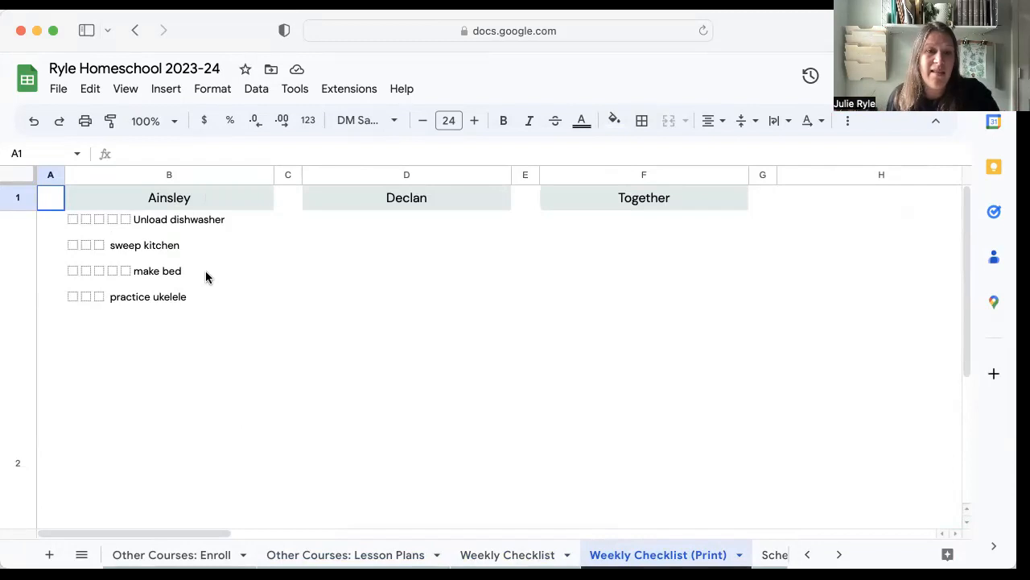
{"action": "left_click", "coordinate": [193, 198]}
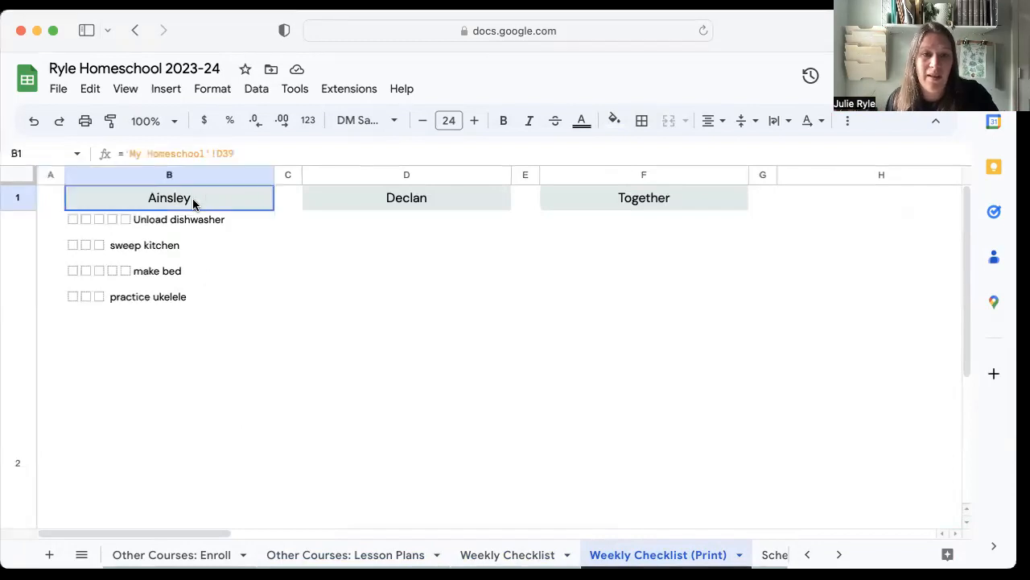
Set up printing of only the first student's checklist, cells B1:B2, in portrait orientation.
{"action": "left_click", "coordinate": [157, 404], "text": "shift"}
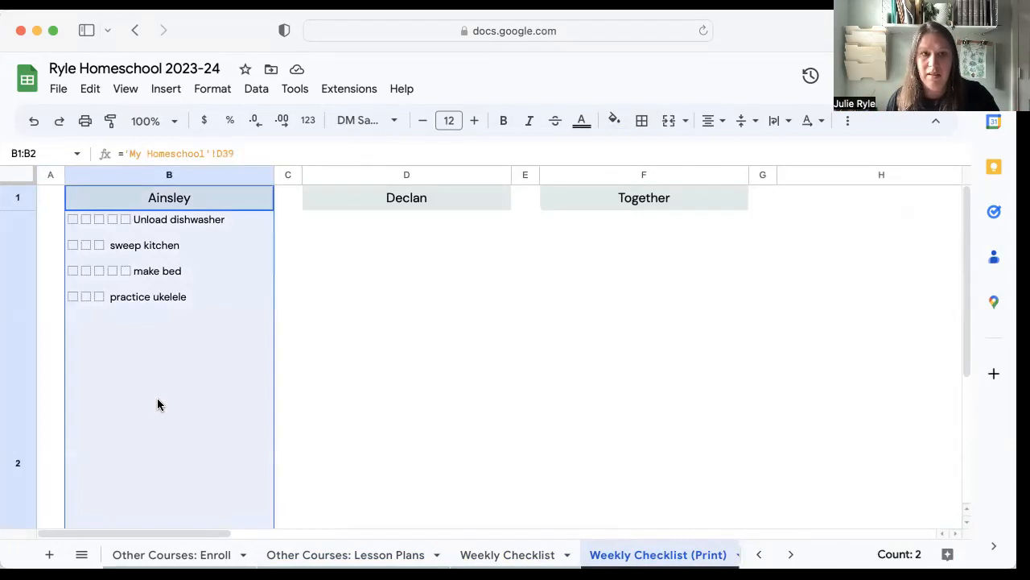
{"action": "left_click", "coordinate": [59, 90]}
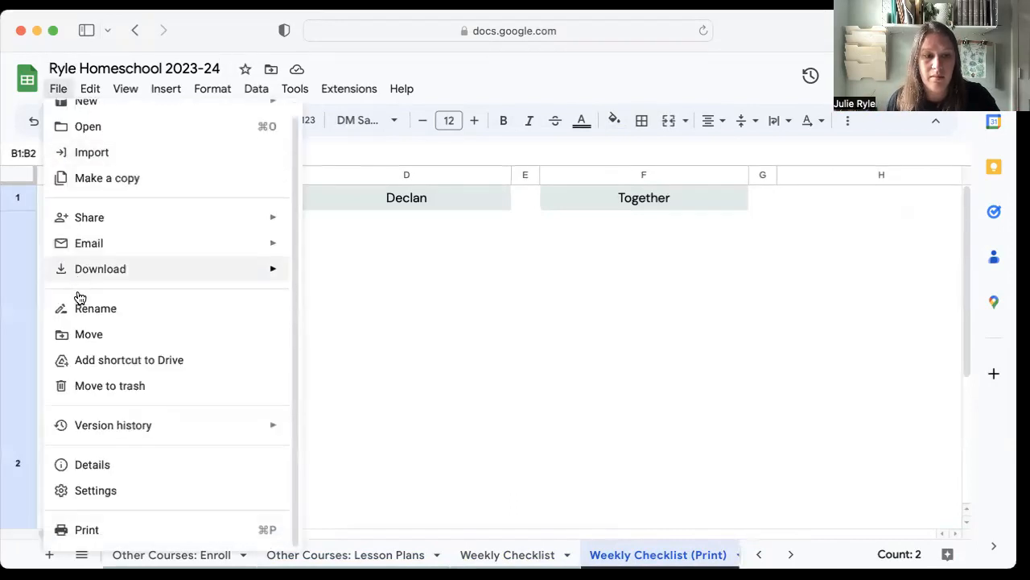
{"action": "left_click", "coordinate": [95, 531]}
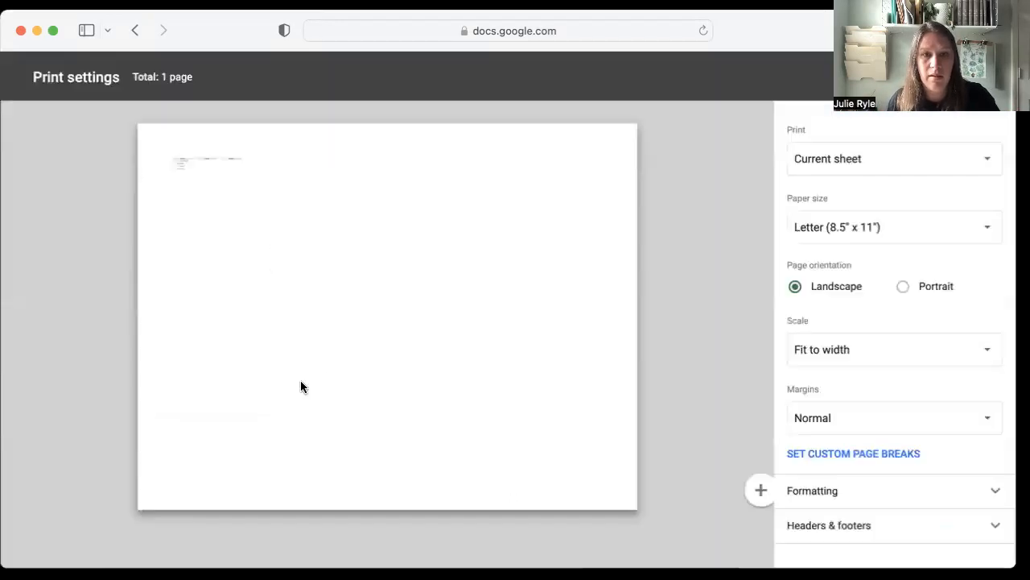
{"action": "left_click", "coordinate": [872, 165]}
{"action": "left_click", "coordinate": [871, 206]}
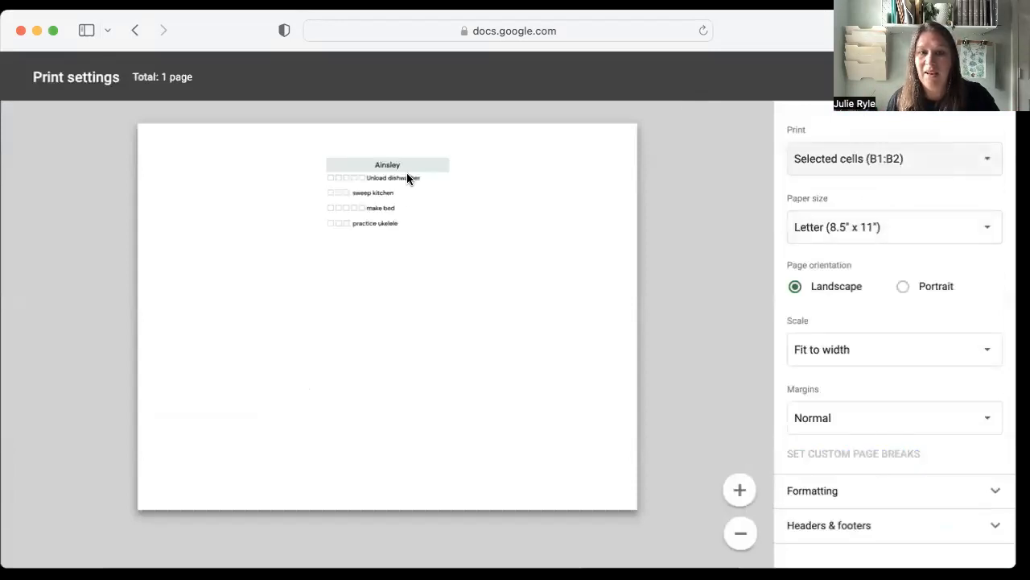
{"action": "left_click", "coordinate": [903, 286]}
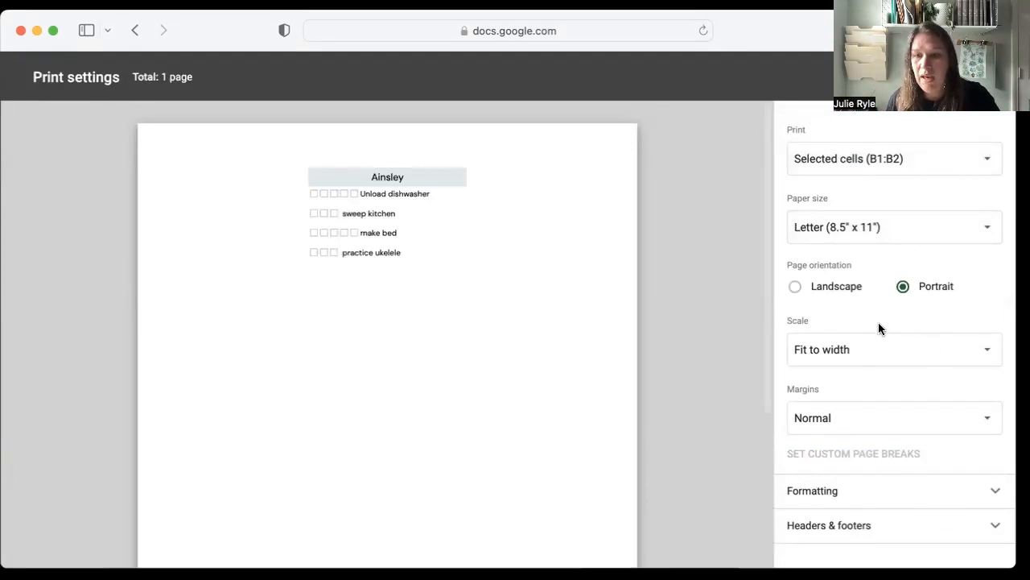
Try a custom print scale of 150% for the checklist and check the page preview.
{"action": "left_click", "coordinate": [894, 351]}
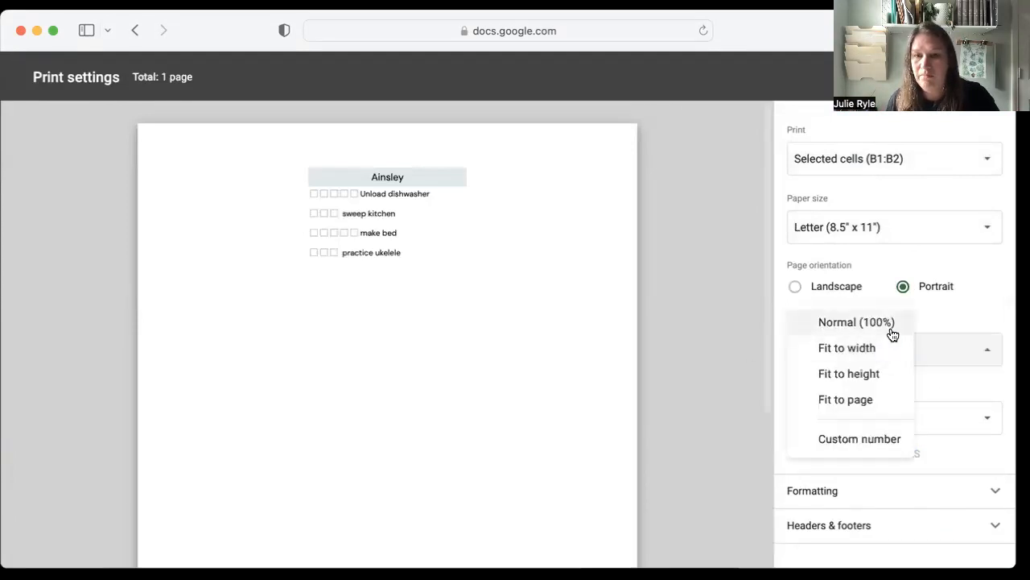
{"action": "left_click", "coordinate": [875, 433]}
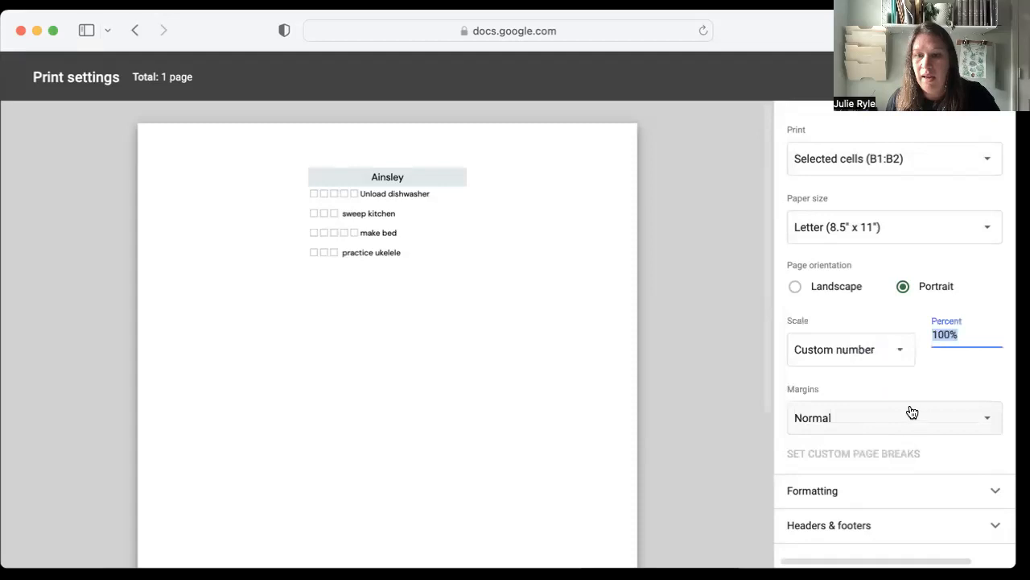
{"action": "type", "text": "150"}
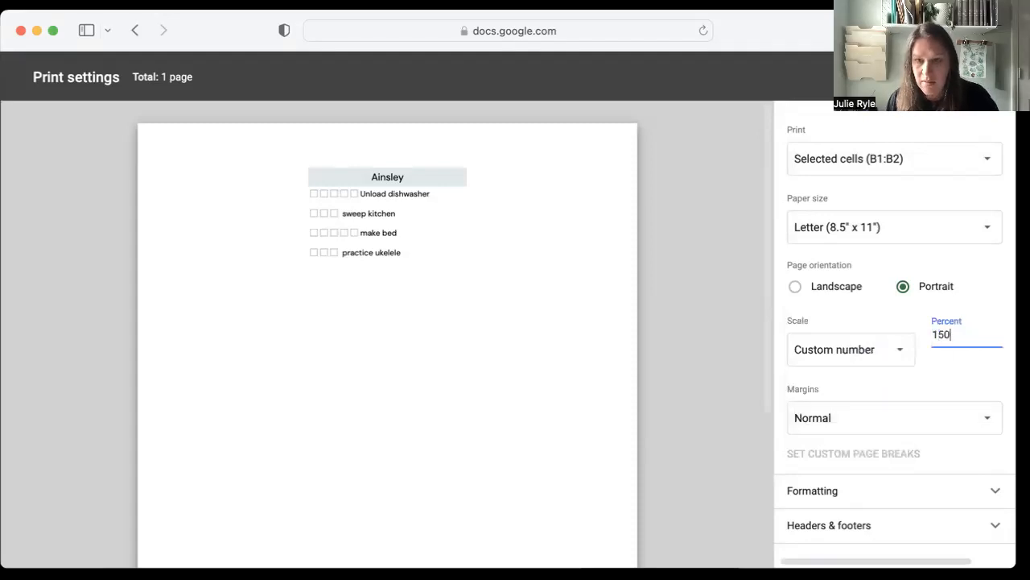
{"action": "key", "text": "Return"}
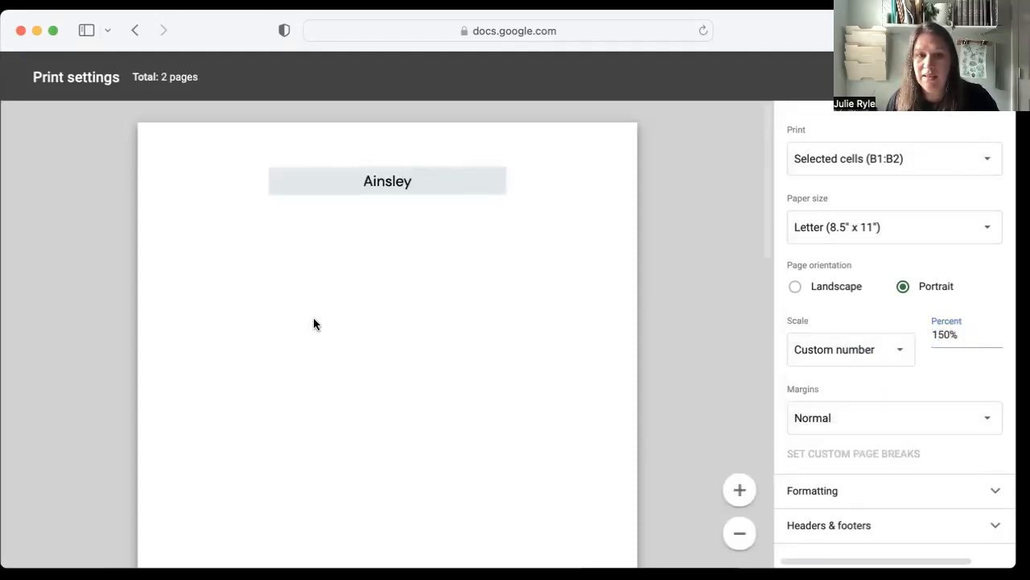
{"action": "scroll", "coordinate": [314, 323], "scroll_direction": "down", "scroll_amount": 5}
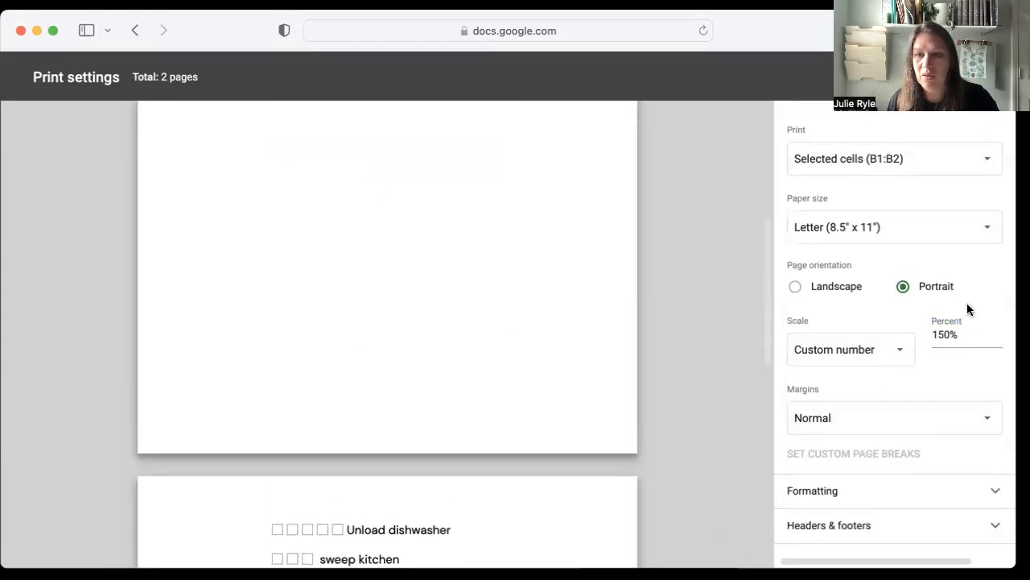
Set the custom print scale to 125%, review the checklist preview, and leave the print settings without printing.
{"action": "double_click", "coordinate": [958, 334]}
{"action": "type", "text": "125"}
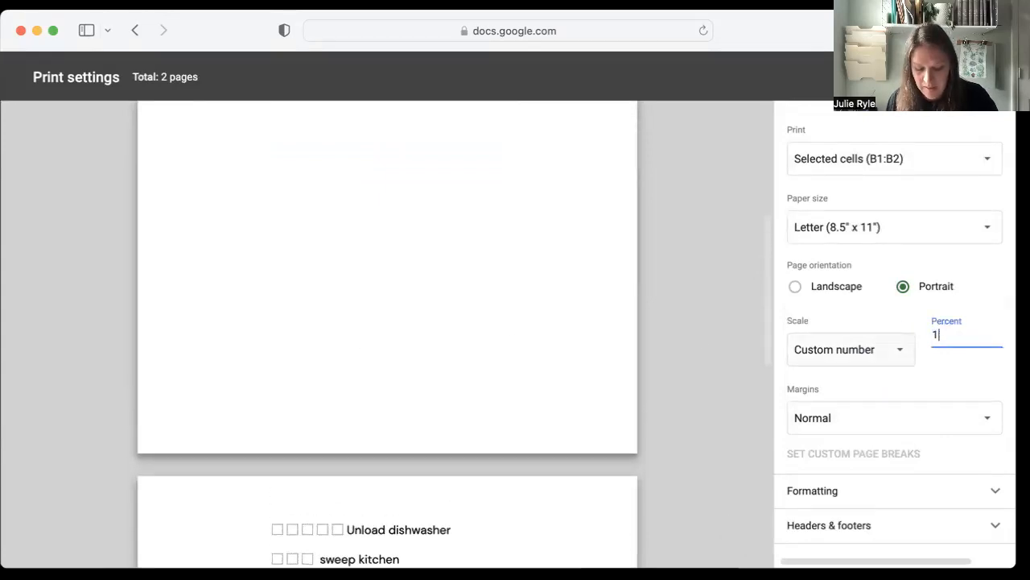
{"action": "left_click", "coordinate": [965, 303]}
{"action": "scroll", "coordinate": [477, 325], "scroll_direction": "up", "scroll_amount": 4}
{"action": "scroll", "coordinate": [451, 324], "scroll_direction": "down", "scroll_amount": 1}
{"action": "scroll", "coordinate": [420, 324], "scroll_direction": "down", "scroll_amount": 1}
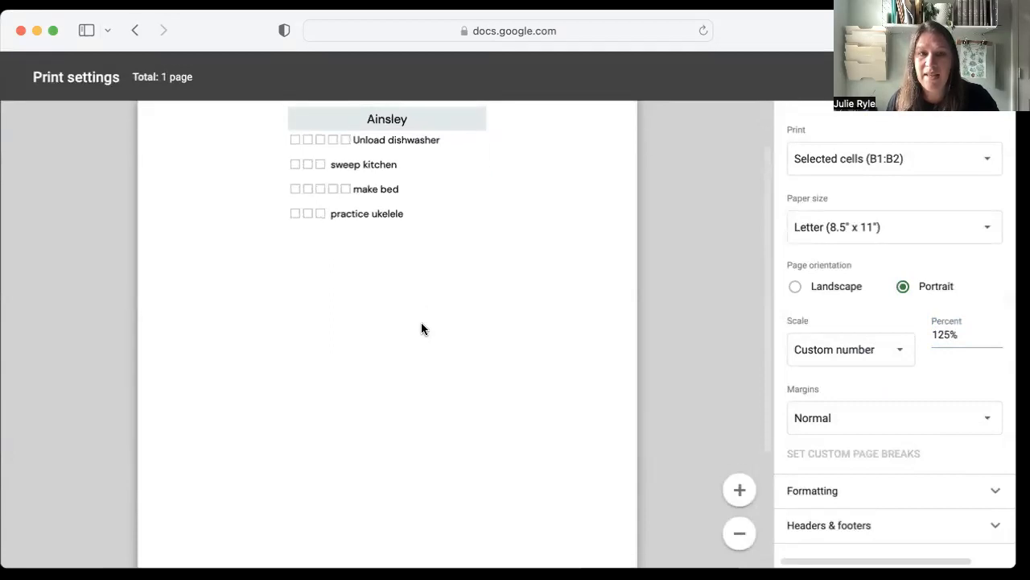
{"action": "scroll", "coordinate": [421, 325], "scroll_direction": "down", "scroll_amount": 3}
{"action": "scroll", "coordinate": [421, 326], "scroll_direction": "up", "scroll_amount": 6}
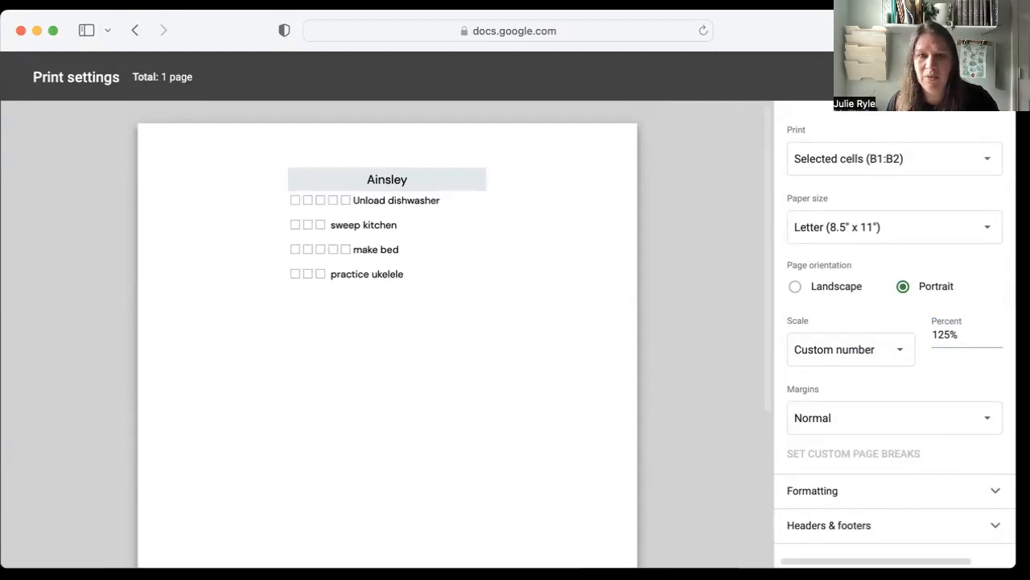
{"action": "left_click", "coordinate": [907, 77]}
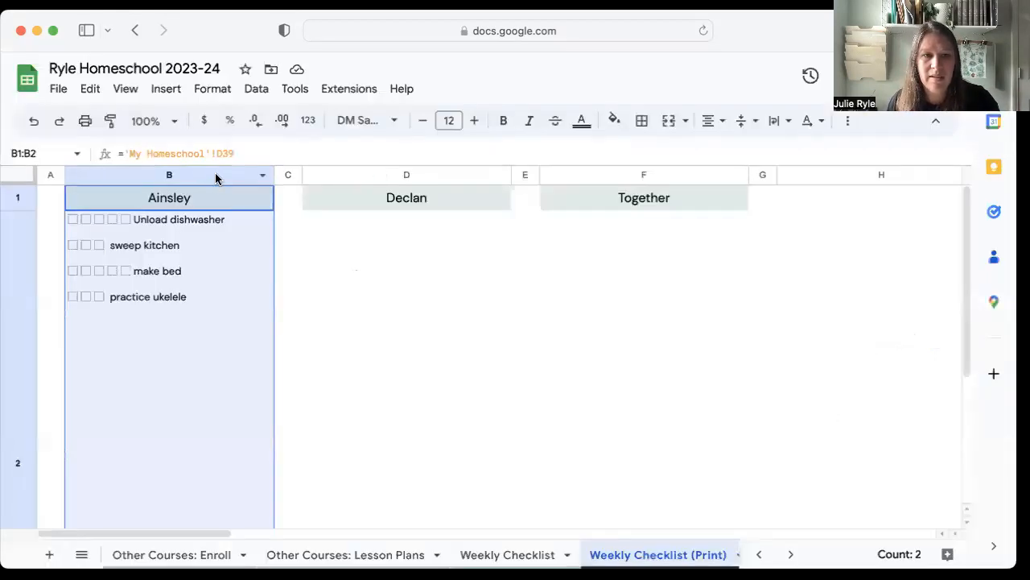
Open the Schedules of Courses sheet and examine the first student's weekday grid and the list of courses with their weekly counts.
{"action": "left_click", "coordinate": [409, 495]}
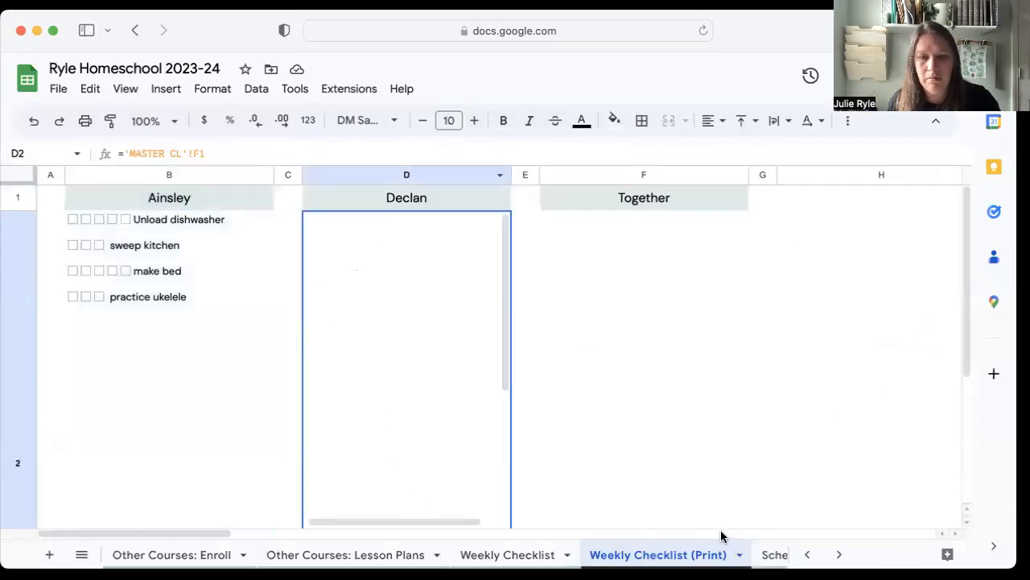
{"action": "scroll", "coordinate": [693, 555], "scroll_direction": "right", "scroll_amount": 5}
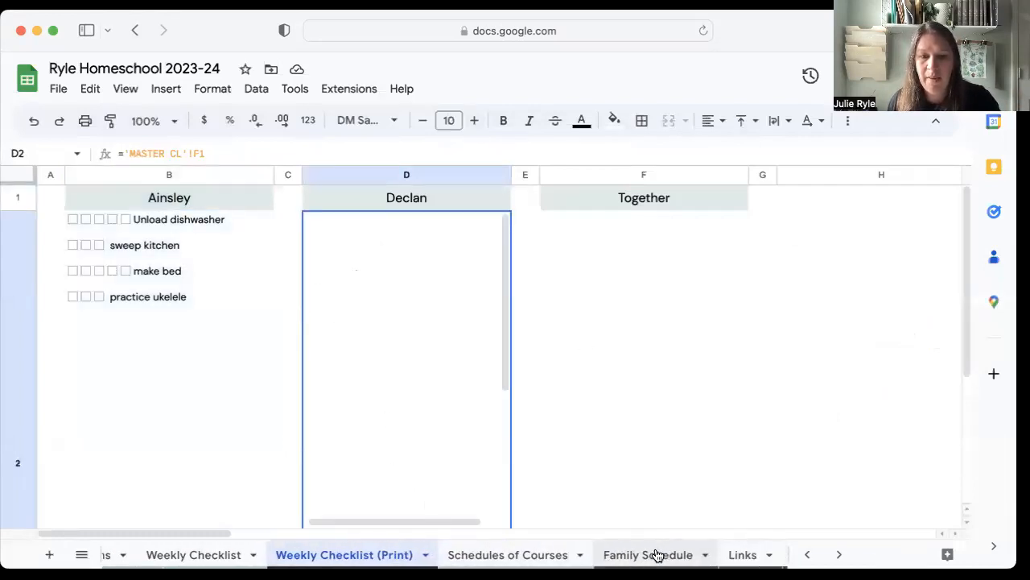
{"action": "scroll", "coordinate": [656, 554], "scroll_direction": "right", "scroll_amount": 2}
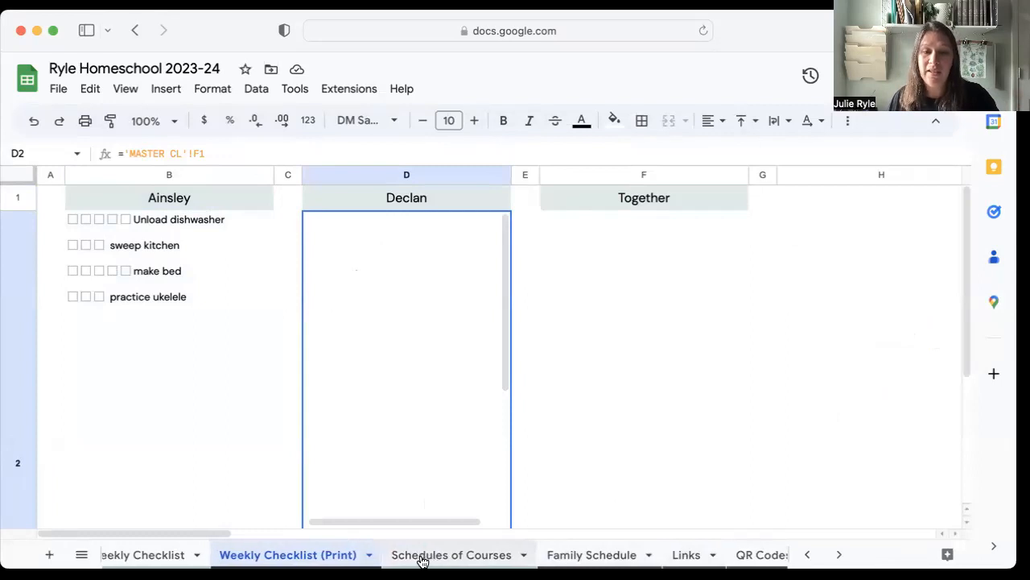
{"action": "left_click", "coordinate": [421, 555]}
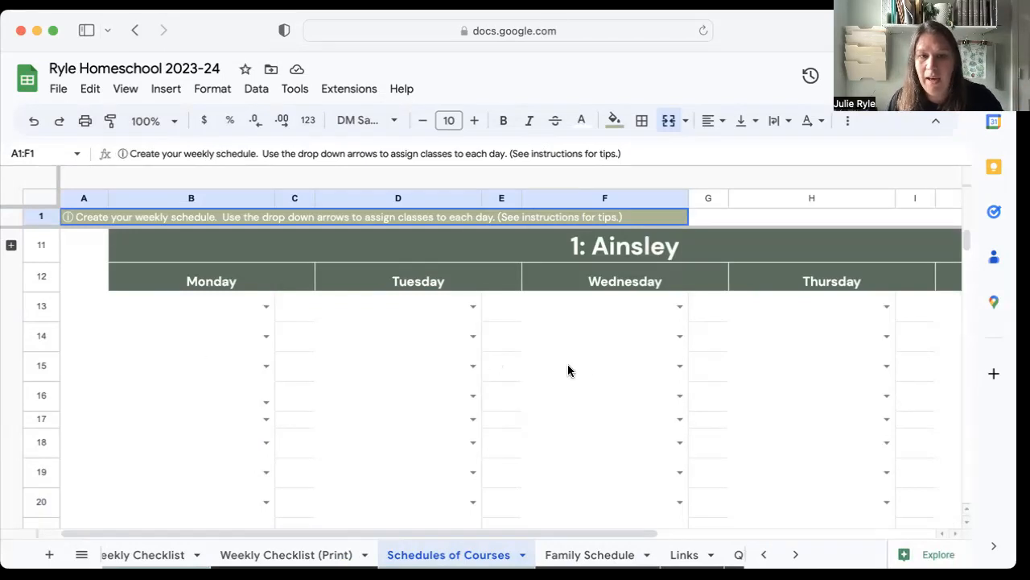
{"action": "scroll", "coordinate": [688, 290], "scroll_direction": "right", "scroll_amount": 5}
{"action": "scroll", "coordinate": [686, 306], "scroll_direction": "left", "scroll_amount": 5}
{"action": "scroll", "coordinate": [686, 306], "scroll_direction": "right", "scroll_amount": 5}
{"action": "scroll", "coordinate": [798, 245], "scroll_direction": "left", "scroll_amount": 3}
{"action": "scroll", "coordinate": [829, 251], "scroll_direction": "right", "scroll_amount": 3}
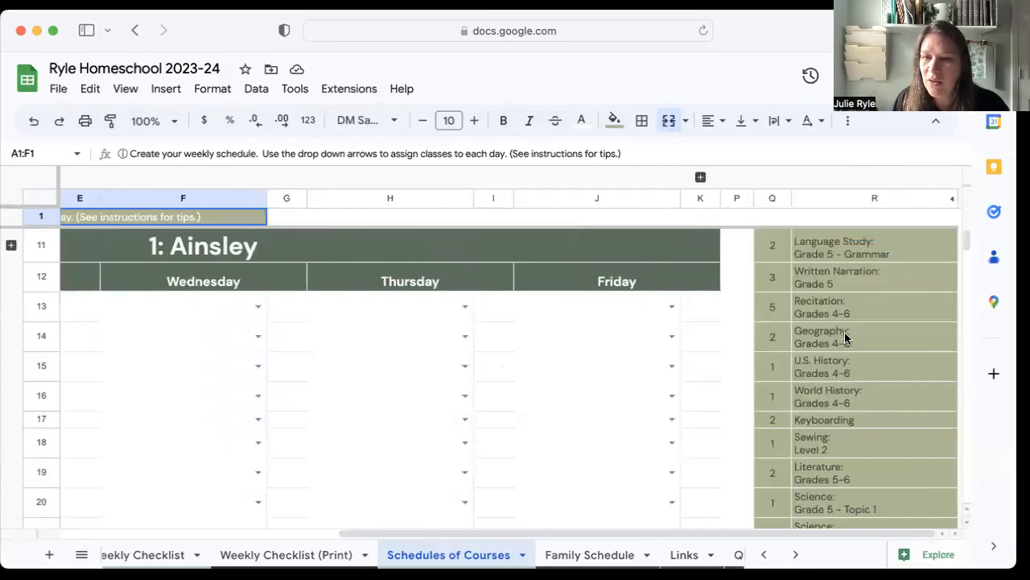
{"action": "scroll", "coordinate": [850, 479], "scroll_direction": "down", "scroll_amount": 5}
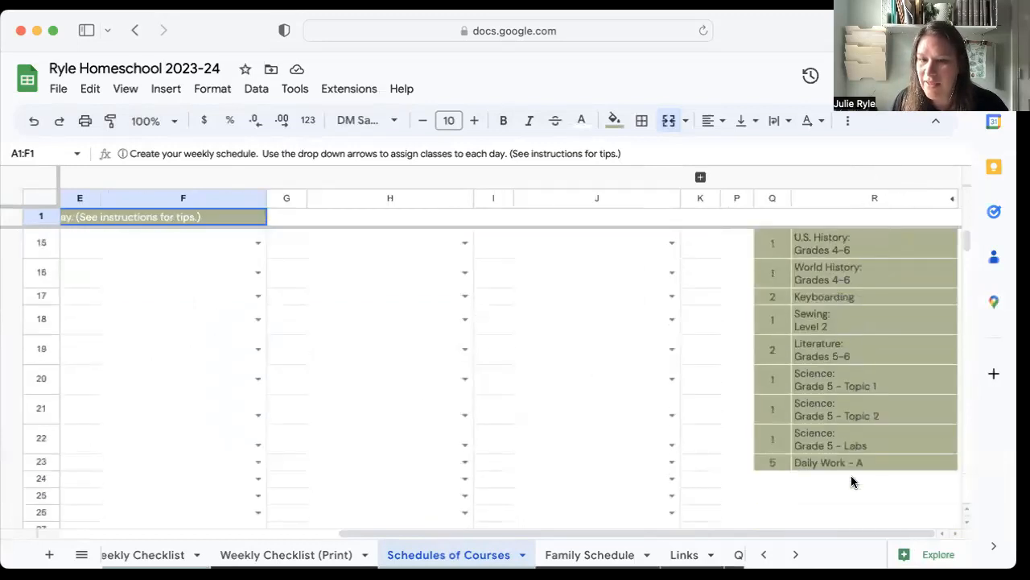
{"action": "scroll", "coordinate": [848, 441], "scroll_direction": "up", "scroll_amount": 5}
{"action": "scroll", "coordinate": [848, 441], "scroll_direction": "left", "scroll_amount": 5}
{"action": "scroll", "coordinate": [847, 441], "scroll_direction": "right", "scroll_amount": 5}
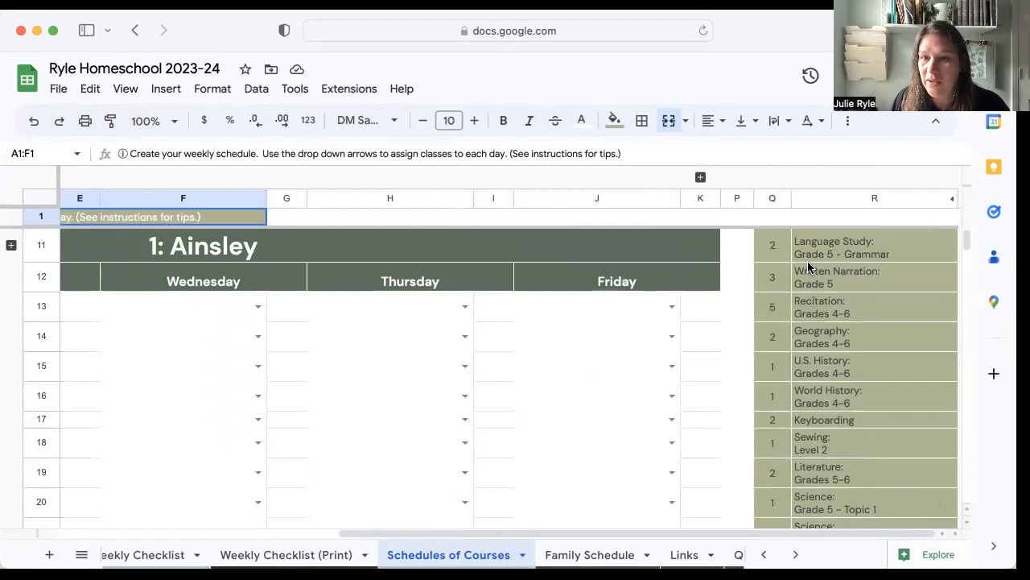
Schedule "Language Study: Grade 5 - Grammar" for the first student on Monday in row 13 and Wednesday in row 14.
{"action": "scroll", "coordinate": [608, 313], "scroll_direction": "left", "scroll_amount": 5}
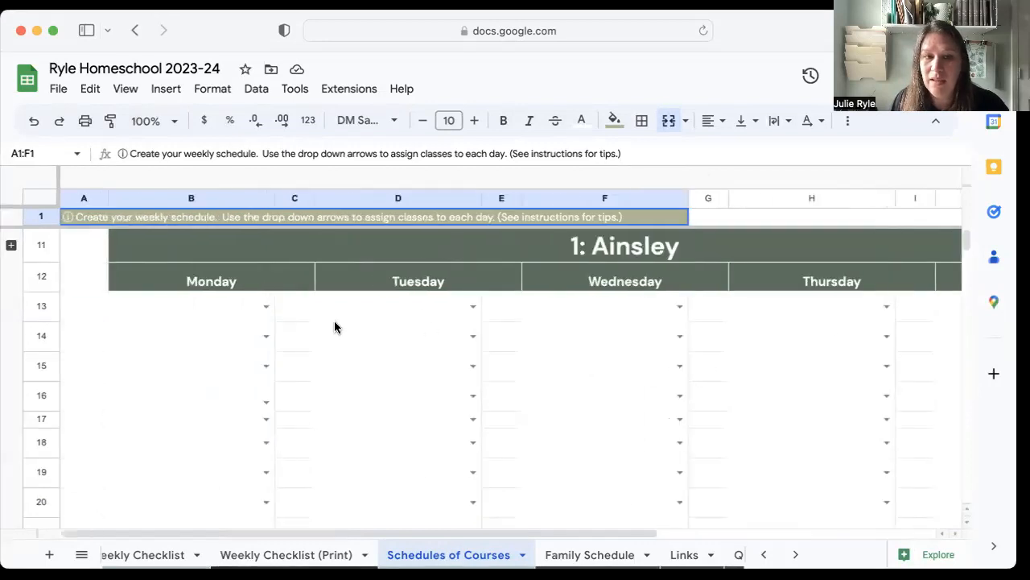
{"action": "double_click", "coordinate": [257, 310]}
{"action": "left_click", "coordinate": [220, 334]}
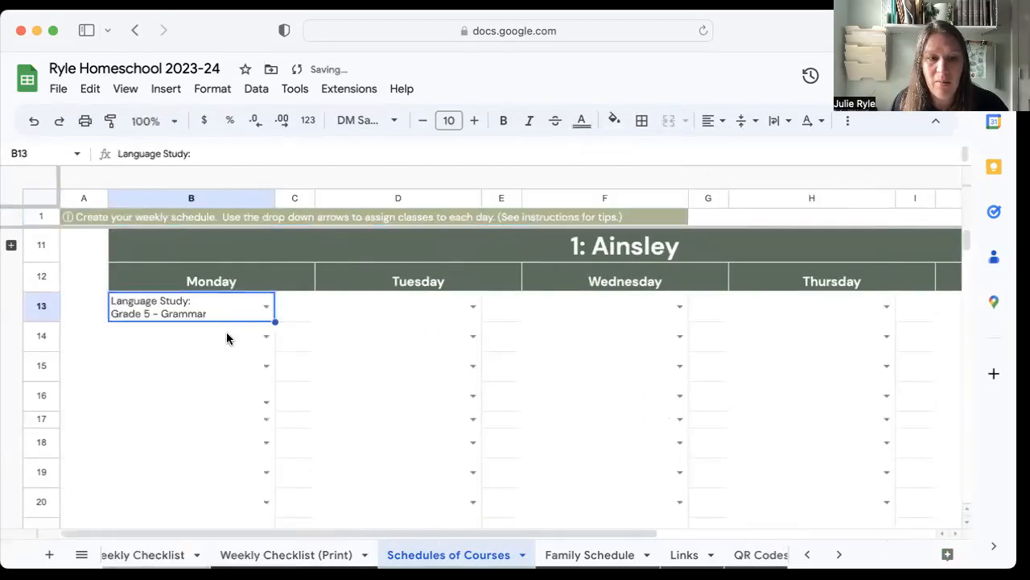
{"action": "left_click", "coordinate": [680, 335]}
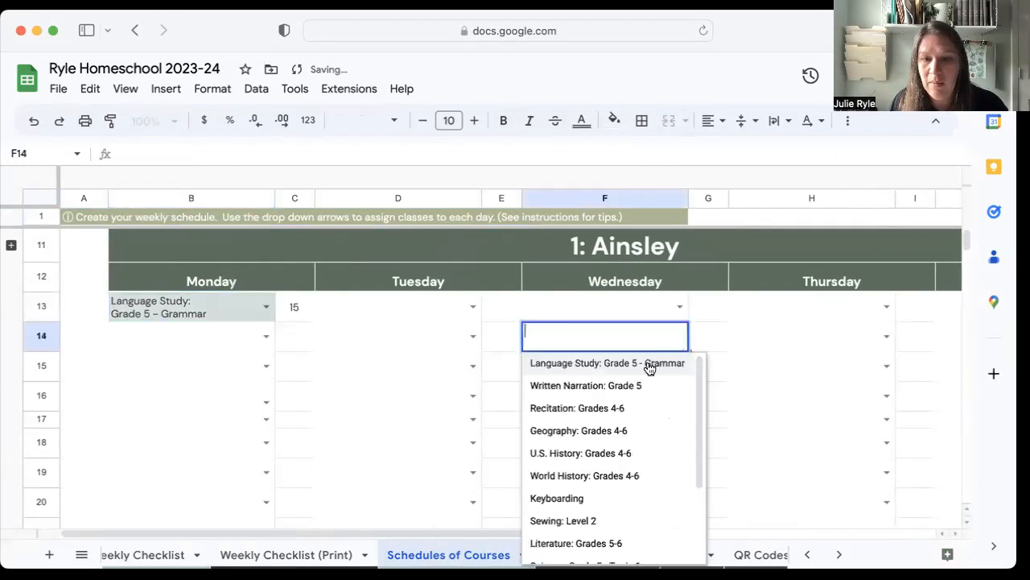
{"action": "left_click", "coordinate": [626, 366]}
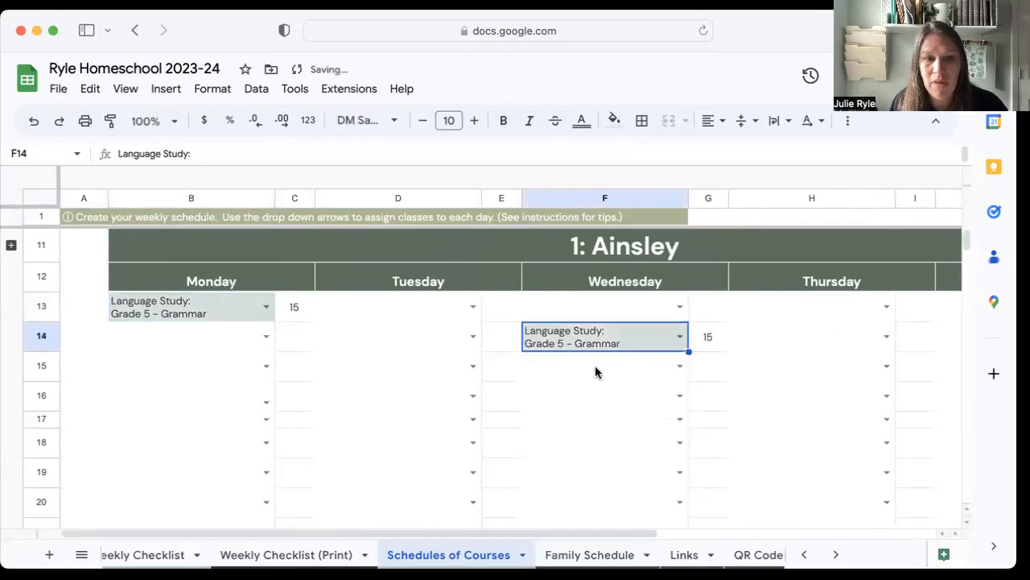
Schedule "Recitation: Grades 4-6" on all five weekdays for the first student, using row 14 on Monday and row 13 on the other days.
{"action": "left_click", "coordinate": [473, 315]}
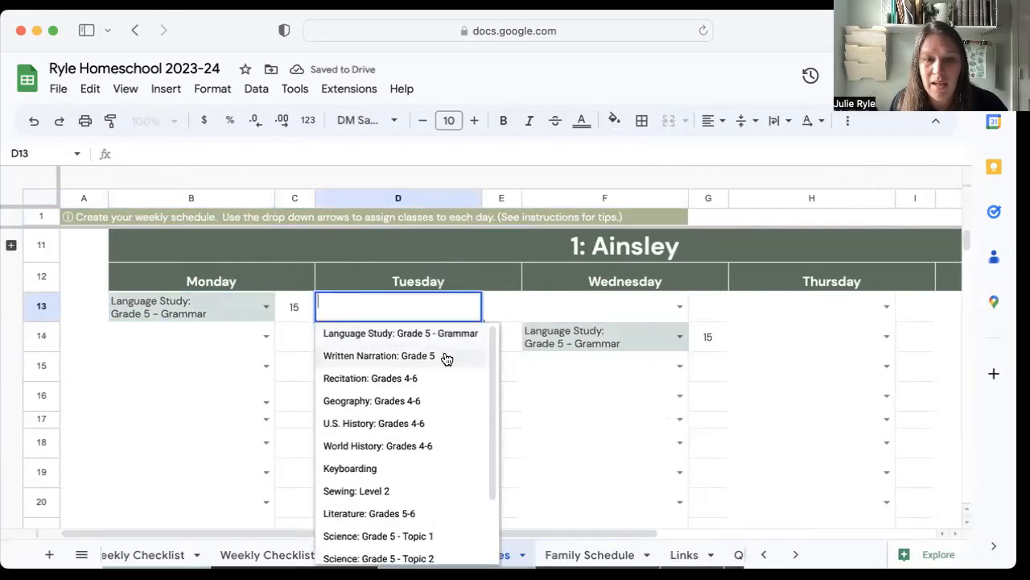
{"action": "left_click", "coordinate": [427, 378]}
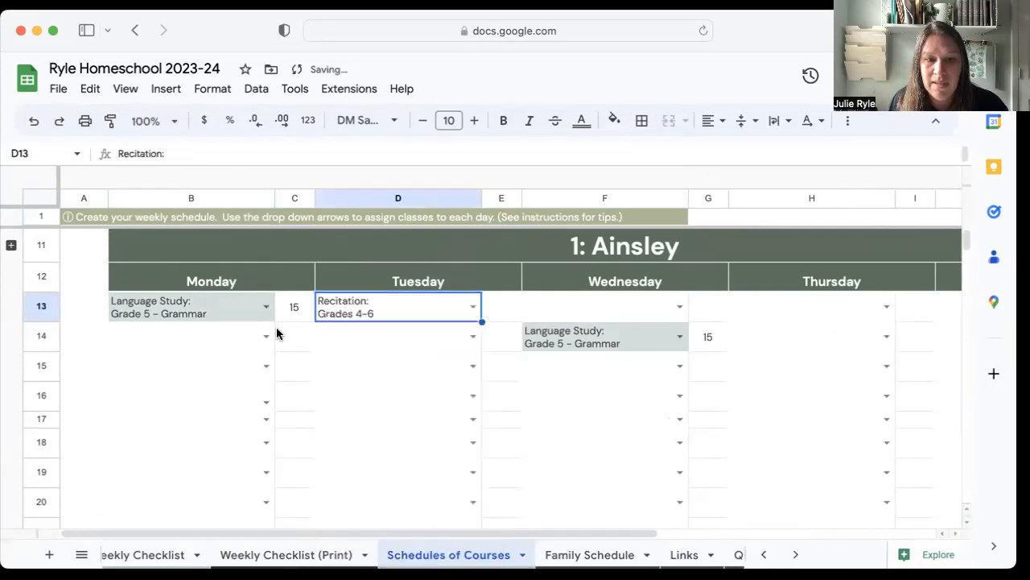
{"action": "left_click", "coordinate": [266, 337]}
{"action": "left_click", "coordinate": [211, 412]}
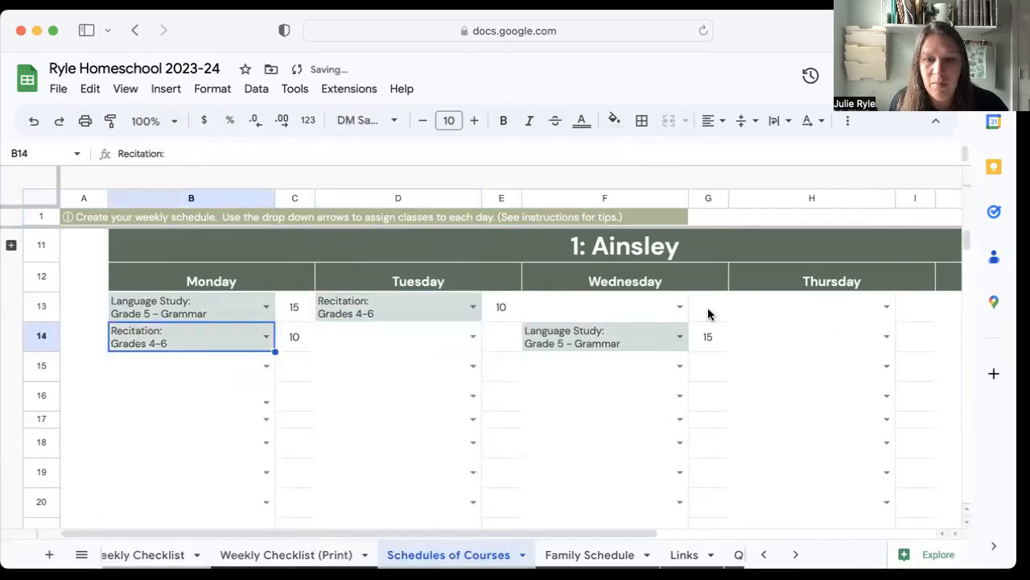
{"action": "left_click", "coordinate": [680, 310]}
{"action": "left_click", "coordinate": [624, 380]}
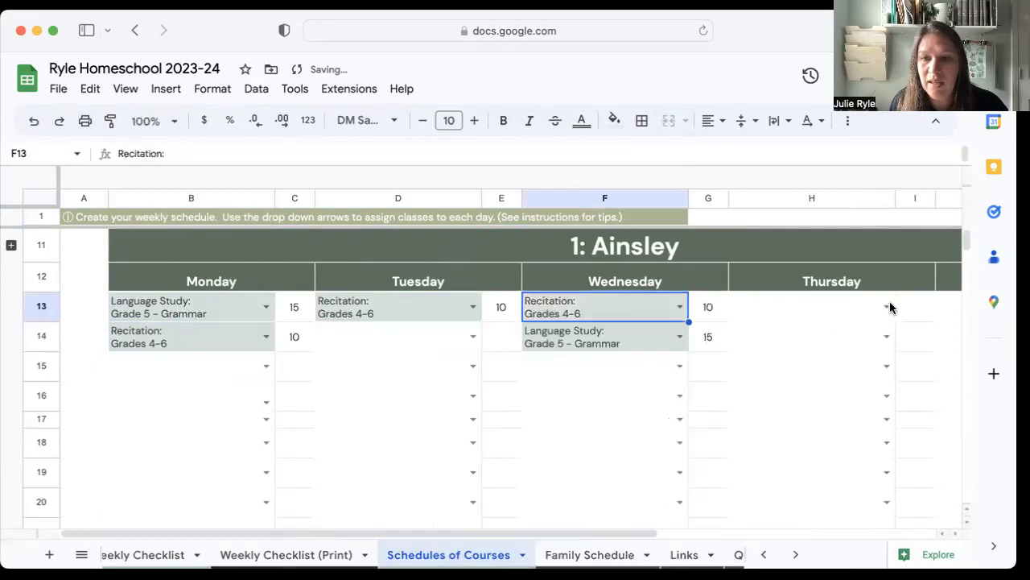
{"action": "left_click", "coordinate": [887, 306]}
{"action": "left_click", "coordinate": [817, 377]}
{"action": "scroll", "coordinate": [859, 332], "scroll_direction": "right", "scroll_amount": 5}
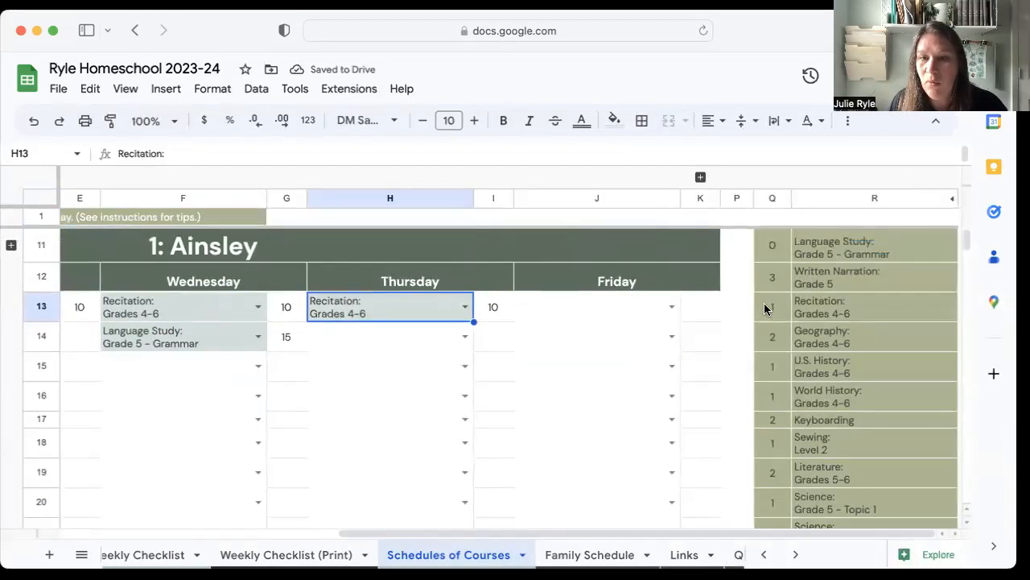
{"action": "left_click", "coordinate": [672, 306]}
{"action": "left_click", "coordinate": [611, 378]}
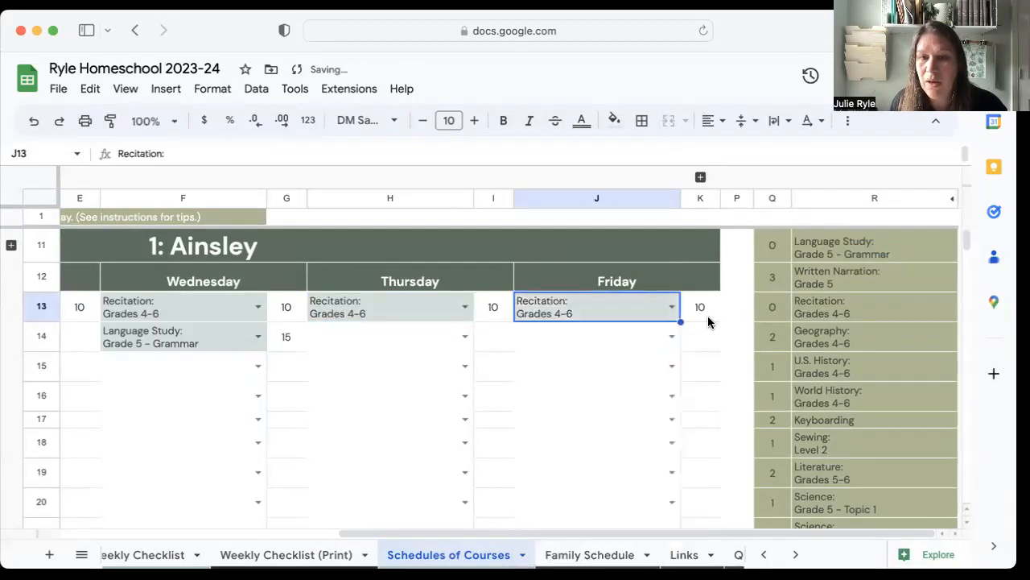
Schedule "Written Narration: Grade 5" for the first student on Friday in row 14 and on Wednesday and Monday in row 15.
{"action": "left_click", "coordinate": [671, 336]}
{"action": "left_click", "coordinate": [596, 385]}
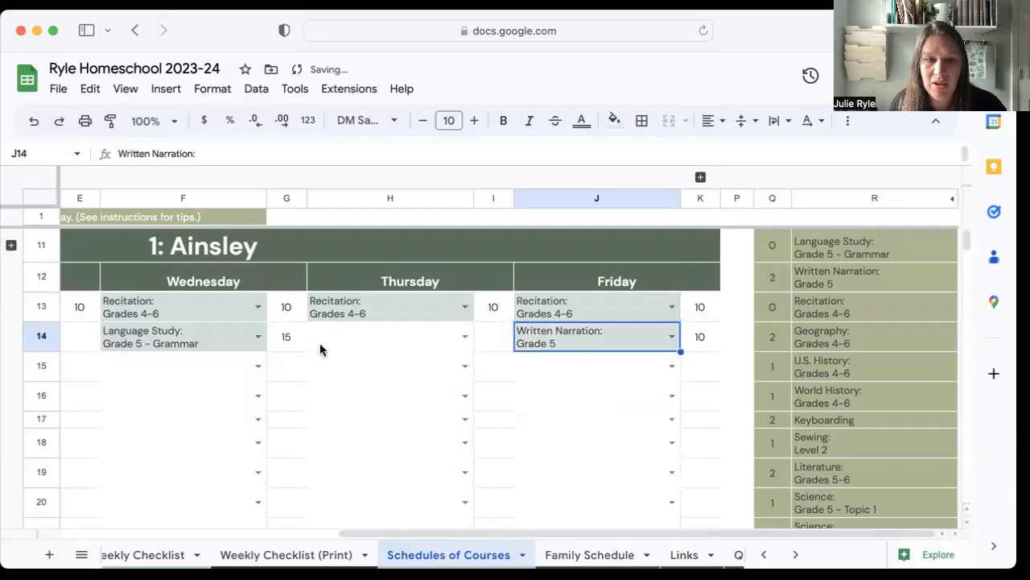
{"action": "scroll", "coordinate": [319, 343], "scroll_direction": "left", "scroll_amount": 5}
{"action": "left_click", "coordinate": [631, 362]}
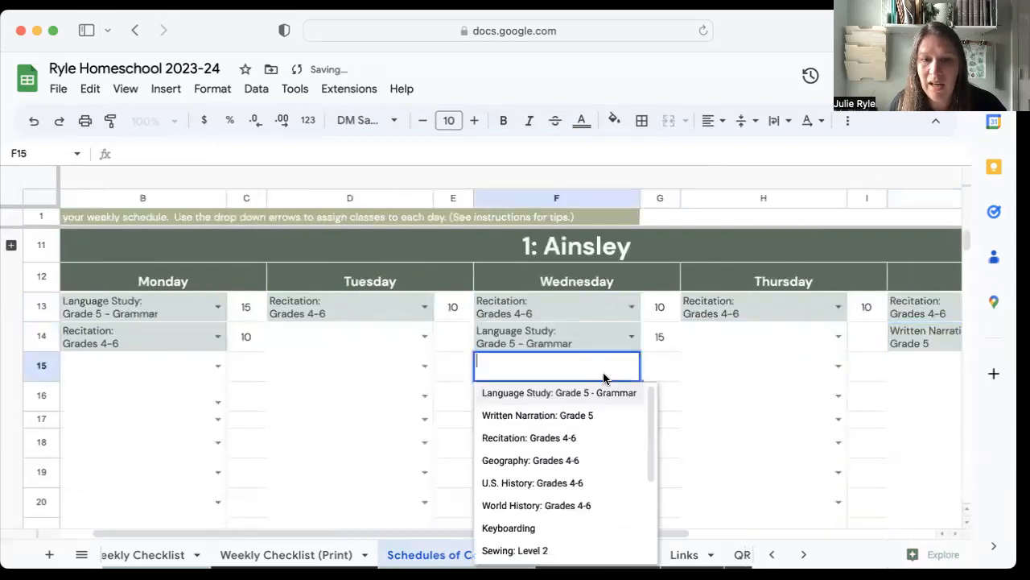
{"action": "left_click", "coordinate": [555, 415]}
{"action": "left_click", "coordinate": [219, 367]}
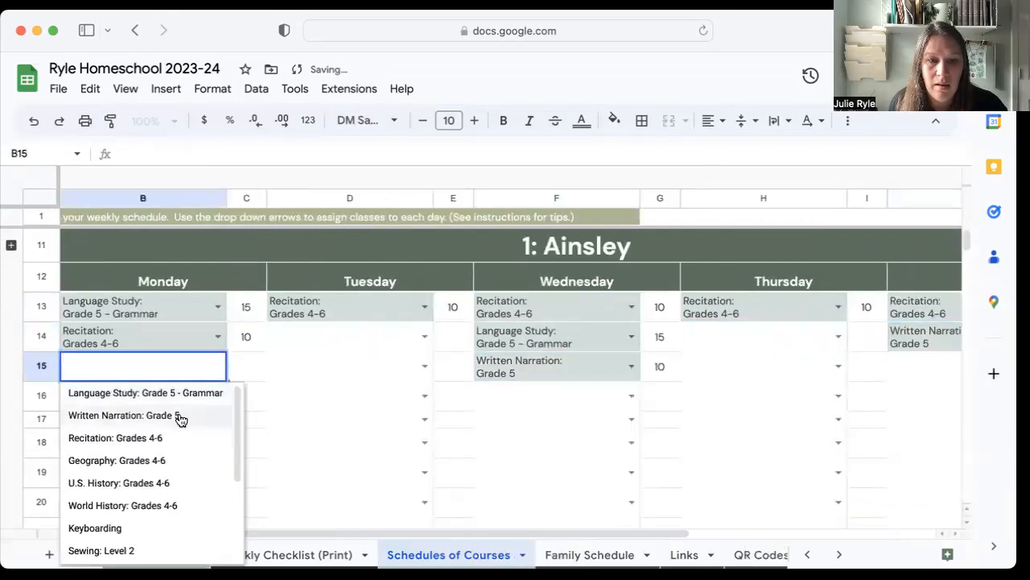
{"action": "left_click", "coordinate": [180, 416]}
{"action": "scroll", "coordinate": [773, 342], "scroll_direction": "right", "scroll_amount": 5}
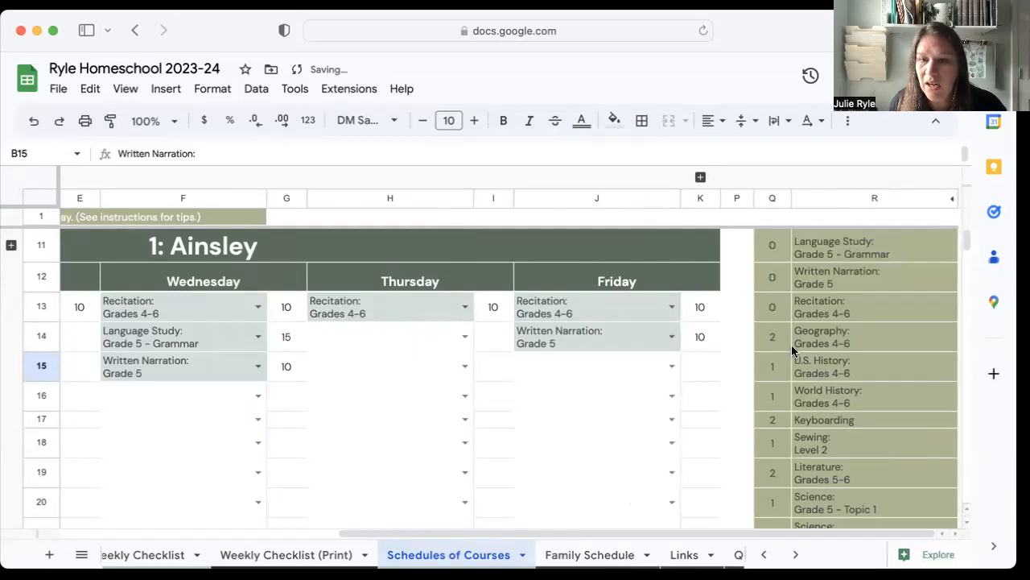
Schedule "Geography: Grades 4-6" for the first student on Thursday and Tuesday in row 14.
{"action": "left_click", "coordinate": [464, 337]}
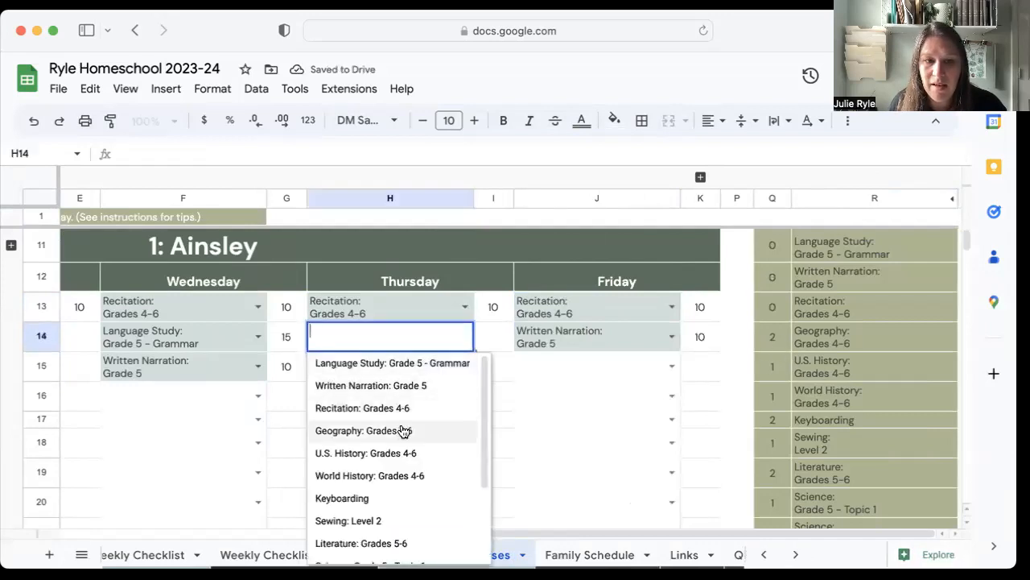
{"action": "left_click", "coordinate": [402, 430]}
{"action": "scroll", "coordinate": [399, 426], "scroll_direction": "left", "scroll_amount": 5}
{"action": "left_click", "coordinate": [473, 337]}
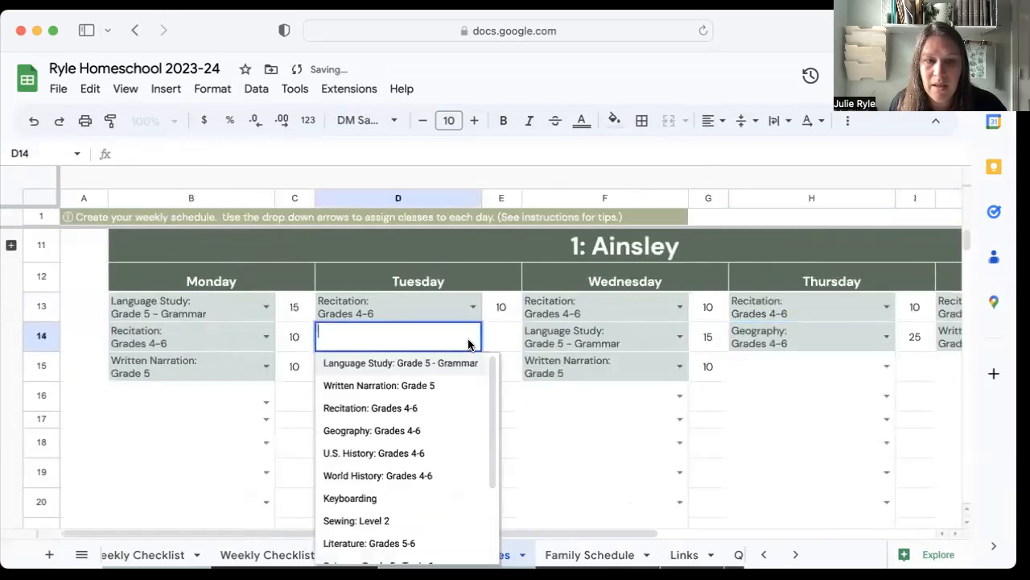
{"action": "left_click", "coordinate": [397, 431]}
{"action": "scroll", "coordinate": [570, 397], "scroll_direction": "right", "scroll_amount": 5}
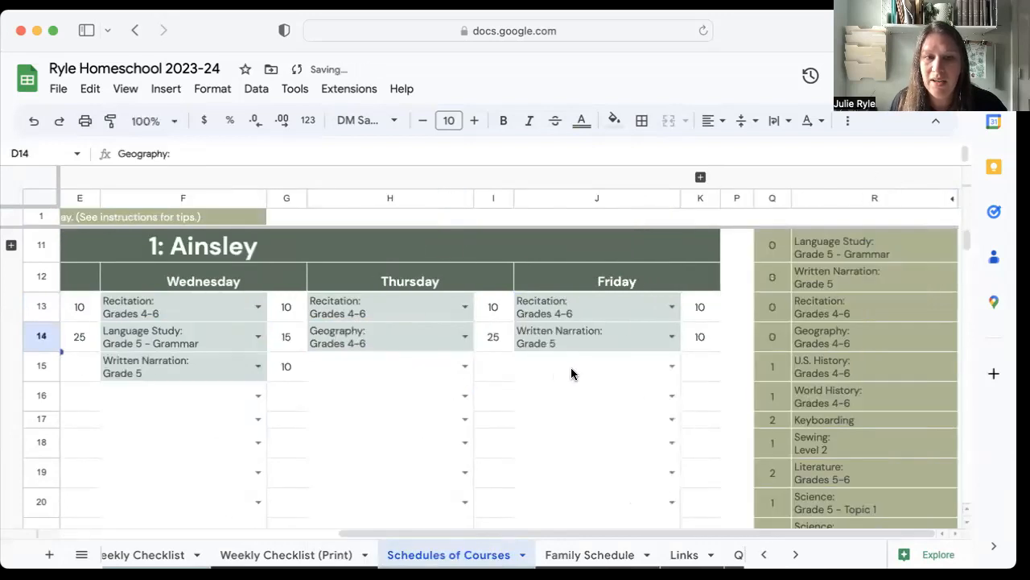
Expand the hidden summary rows above the first student's grid, examine each student's lesson minutes per weekday, and collapse the rows again.
{"action": "scroll", "coordinate": [556, 366], "scroll_direction": "left", "scroll_amount": 5}
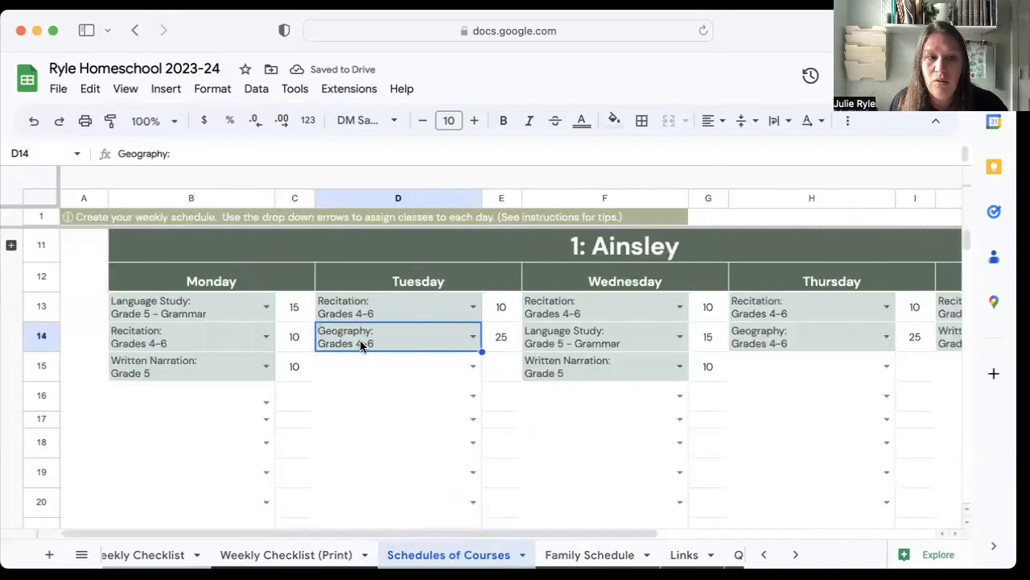
{"action": "left_click", "coordinate": [10, 248]}
{"action": "left_click", "coordinate": [285, 316]}
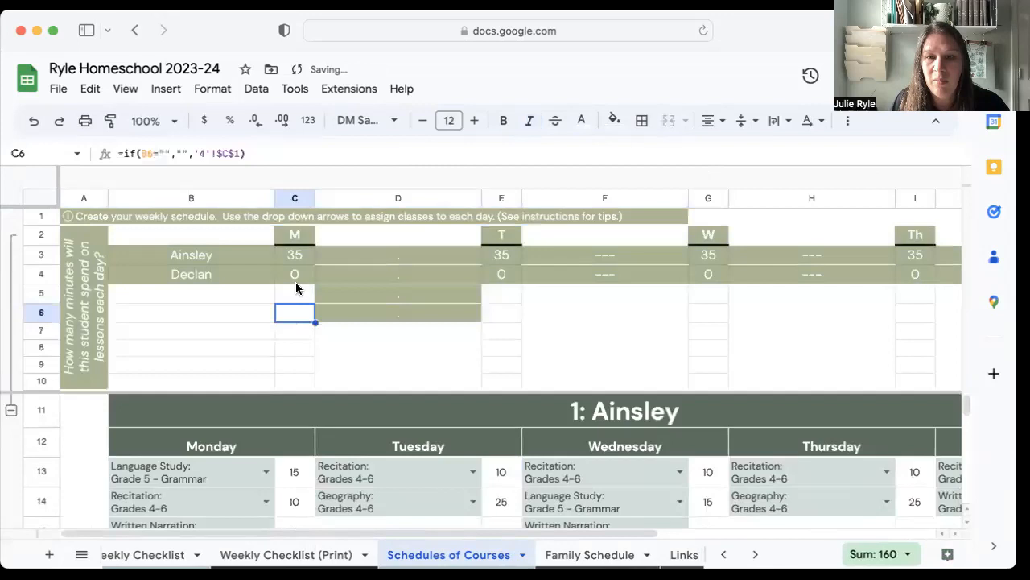
{"action": "scroll", "coordinate": [521, 274], "scroll_direction": "right", "scroll_amount": 3}
{"action": "scroll", "coordinate": [522, 272], "scroll_direction": "right", "scroll_amount": 2}
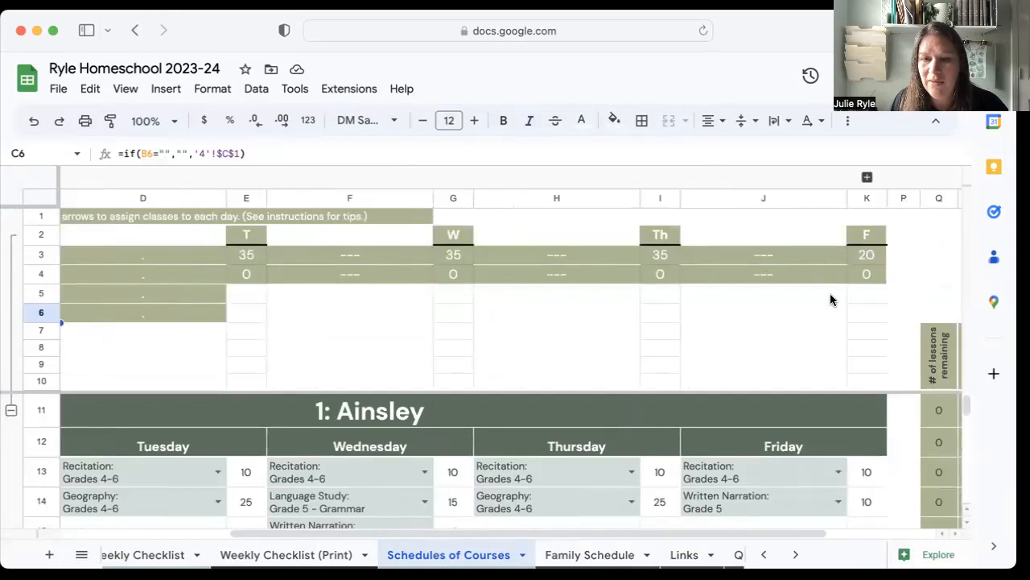
{"action": "scroll", "coordinate": [830, 299], "scroll_direction": "left", "scroll_amount": 5}
{"action": "scroll", "coordinate": [805, 277], "scroll_direction": "right", "scroll_amount": 3}
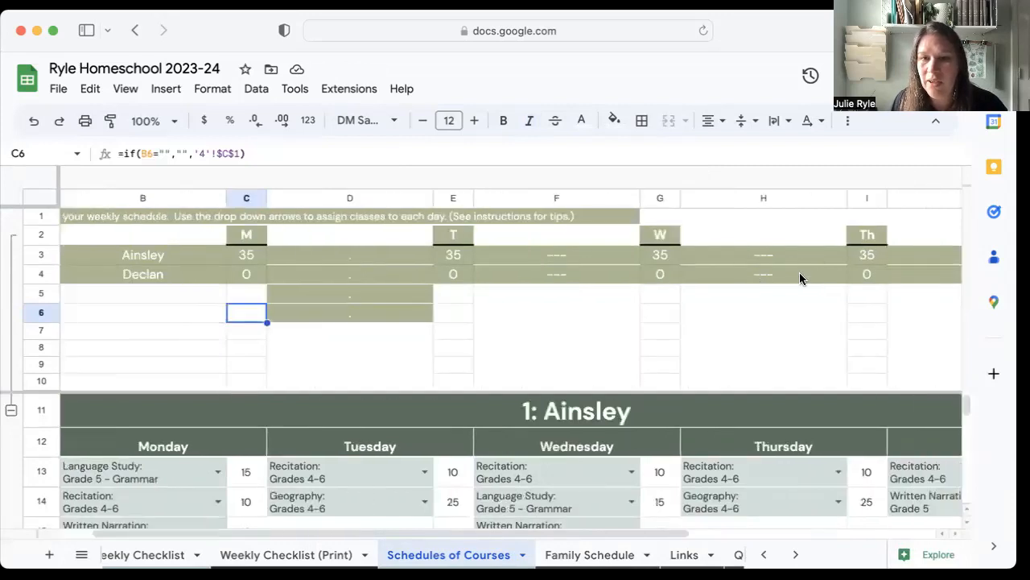
{"action": "scroll", "coordinate": [801, 277], "scroll_direction": "left", "scroll_amount": 3}
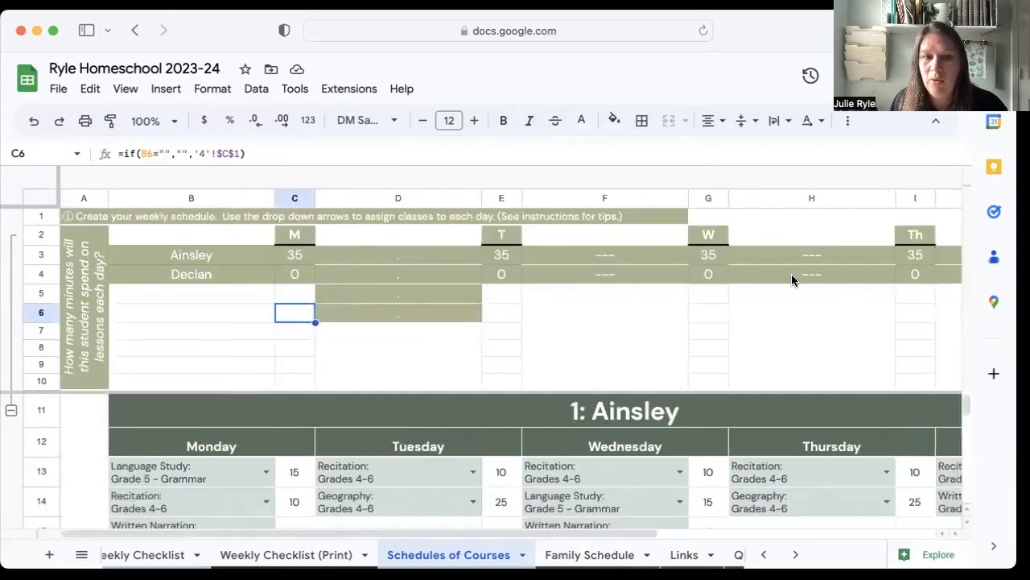
{"action": "left_click", "coordinate": [11, 411]}
Examine the daily and weekly minute totals beneath the first student's schedule grid.
{"action": "scroll", "coordinate": [472, 339], "scroll_direction": "down", "scroll_amount": 10}
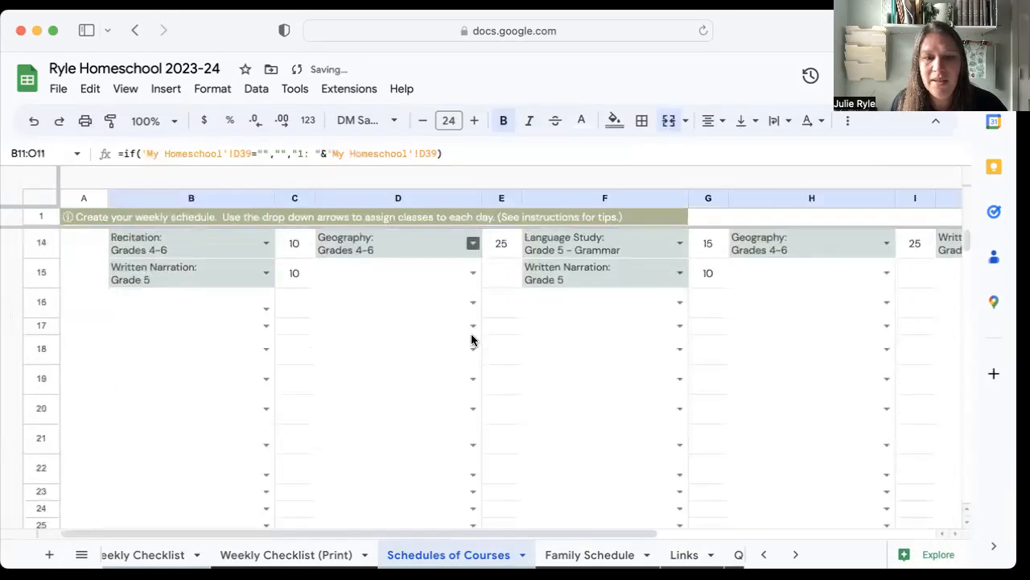
{"action": "scroll", "coordinate": [472, 339], "scroll_direction": "down", "scroll_amount": 8}
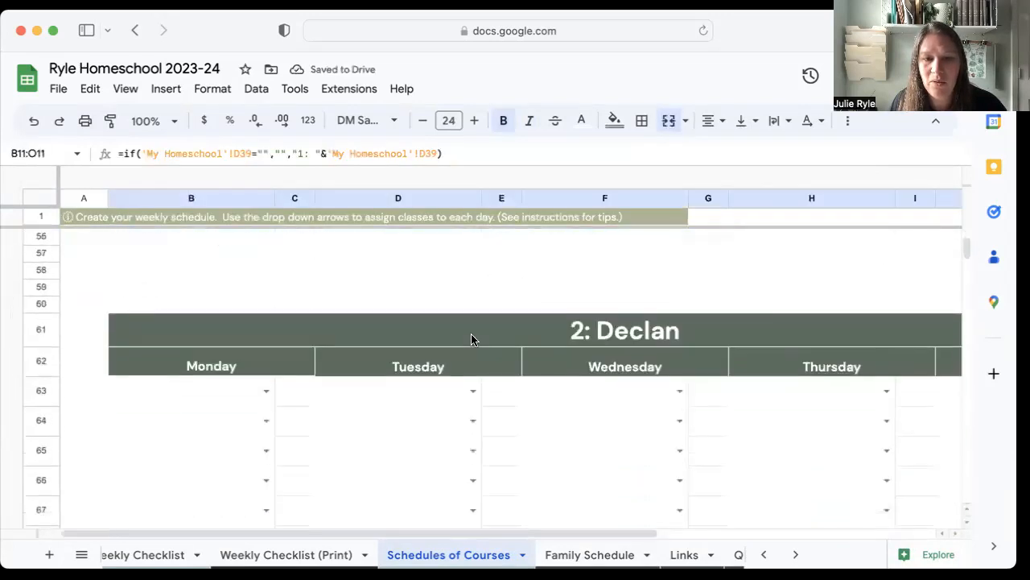
{"action": "scroll", "coordinate": [472, 339], "scroll_direction": "up", "scroll_amount": 2}
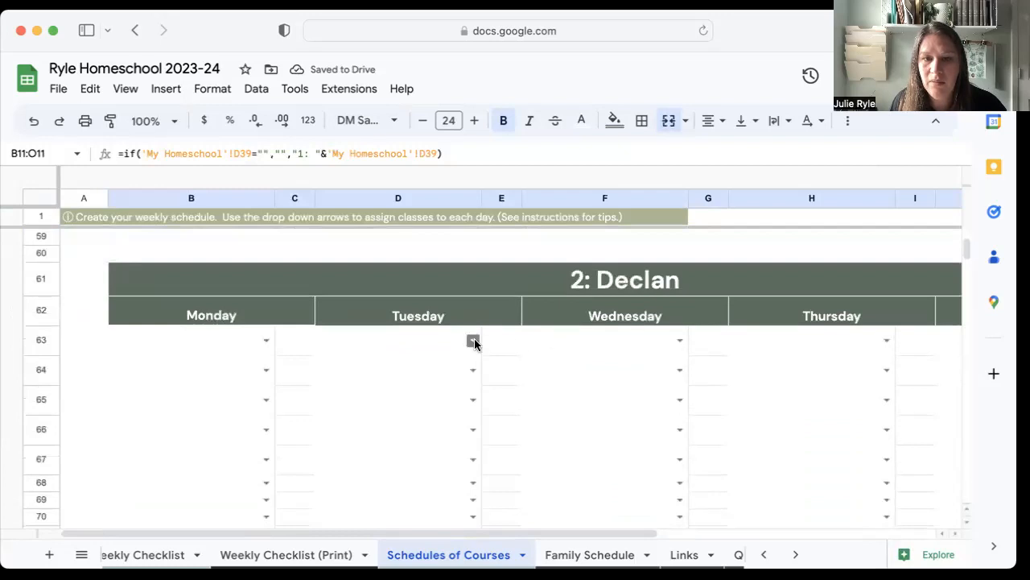
{"action": "scroll", "coordinate": [463, 335], "scroll_direction": "up", "scroll_amount": 8}
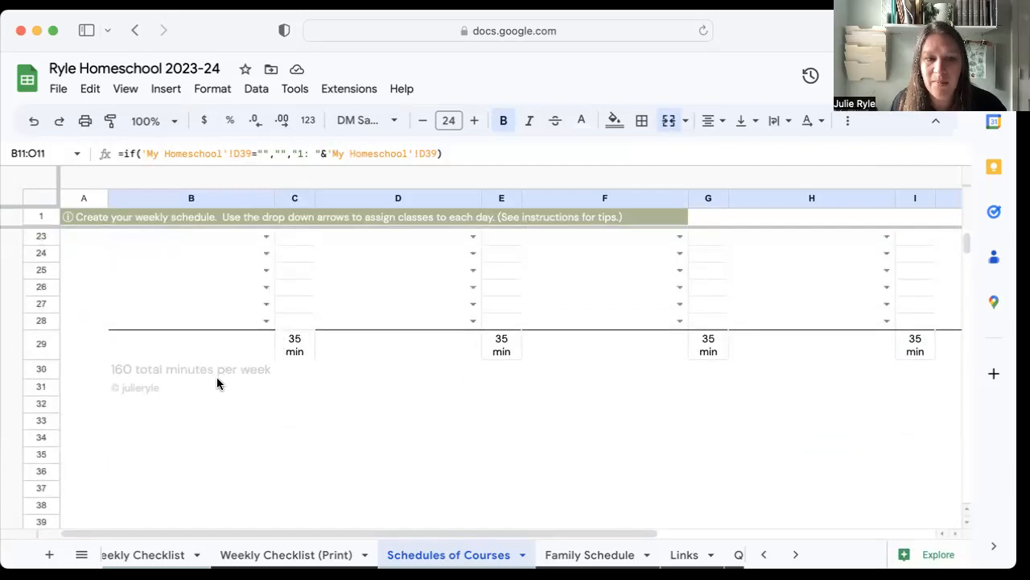
Schedule "U.S. History: Grades 2-3" for the second student on Monday in row 63.
{"action": "scroll", "coordinate": [395, 385], "scroll_direction": "down", "scroll_amount": 14}
{"action": "scroll", "coordinate": [395, 385], "scroll_direction": "up", "scroll_amount": 2}
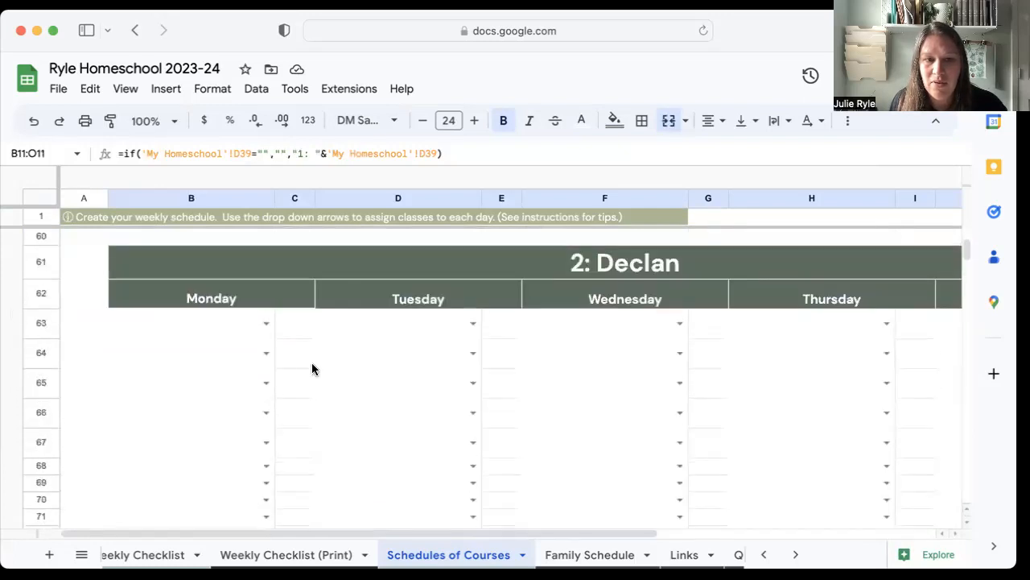
{"action": "left_click", "coordinate": [265, 323]}
{"action": "left_click", "coordinate": [206, 392]}
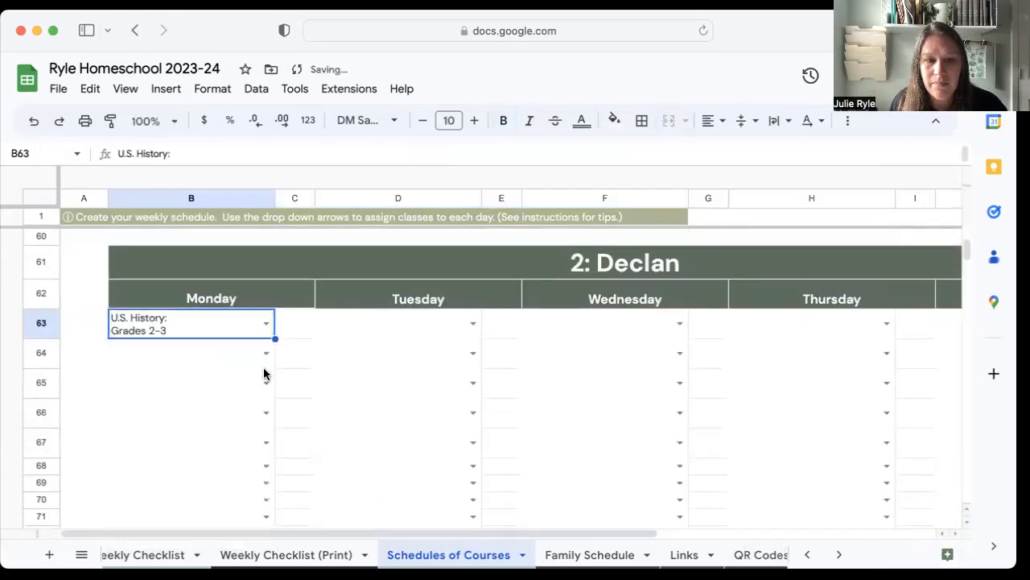
Try adding "U.S. History: Grades 2-3" to the second student's Tuesday in row 63, check the remaining-lessons list, and clear the extra entry.
{"action": "left_click", "coordinate": [472, 323]}
{"action": "left_click", "coordinate": [396, 393]}
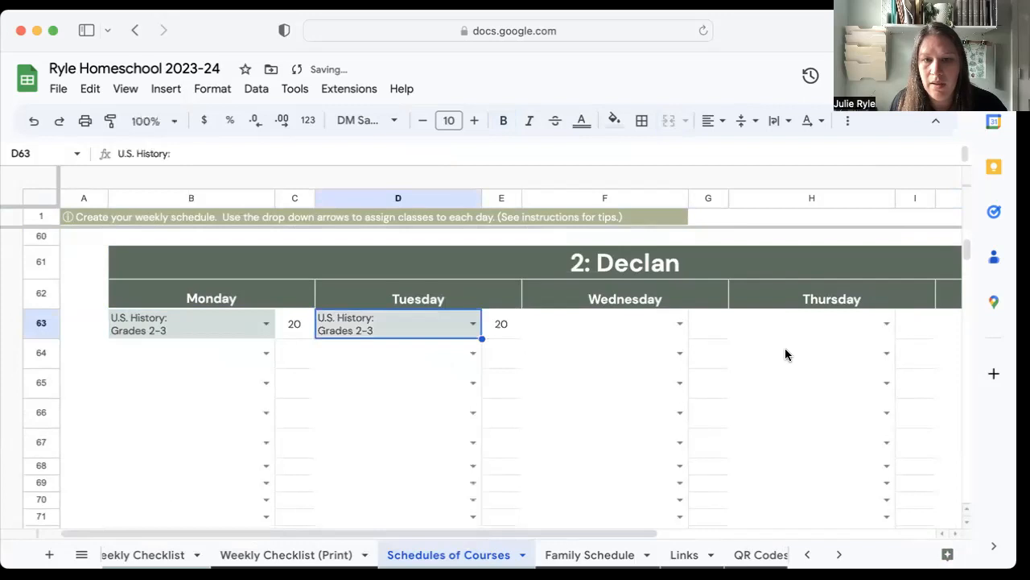
{"action": "scroll", "coordinate": [784, 354], "scroll_direction": "right", "scroll_amount": 5}
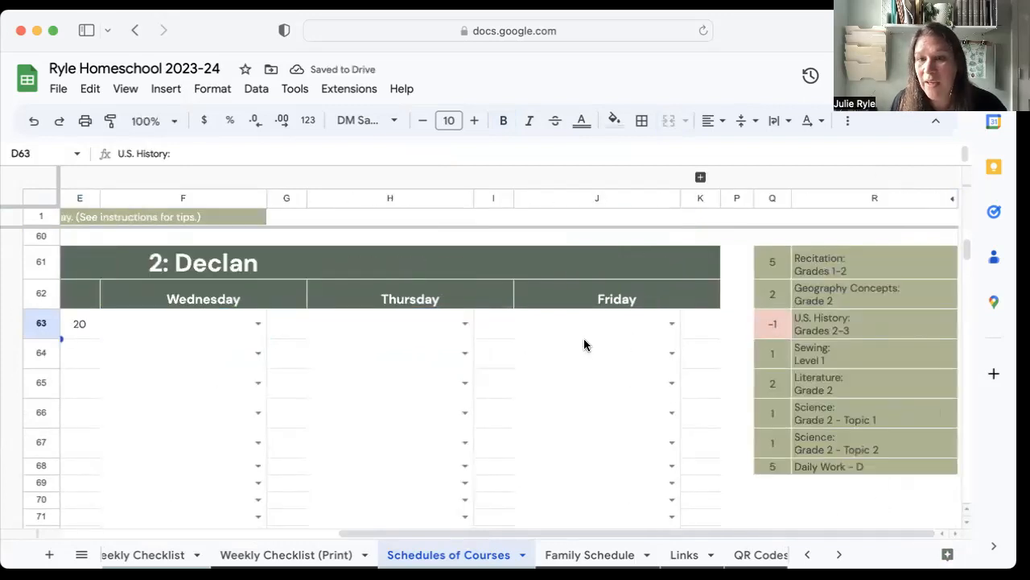
{"action": "scroll", "coordinate": [399, 334], "scroll_direction": "left", "scroll_amount": 5}
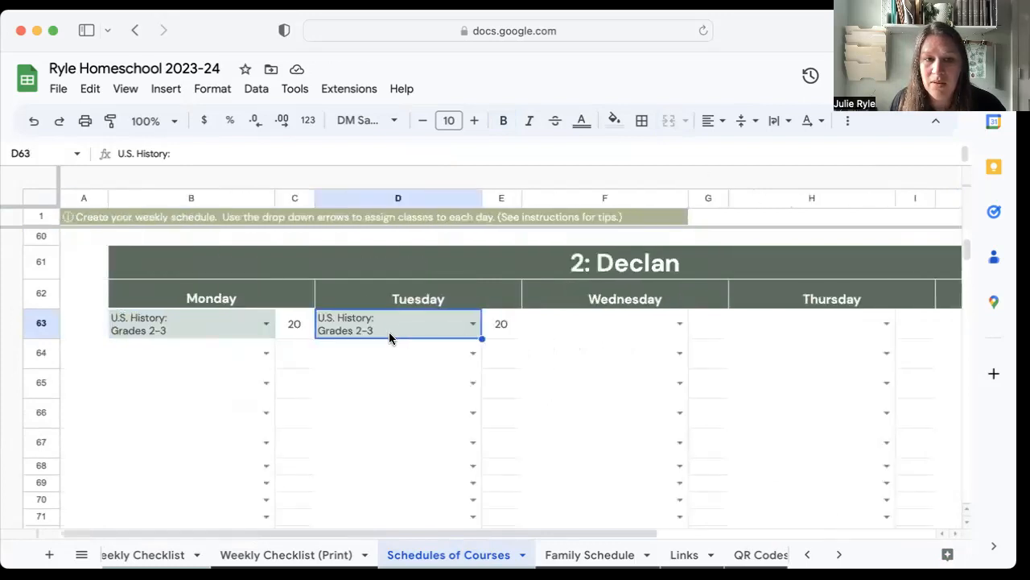
{"action": "key", "text": "Delete"}
{"action": "left_click", "coordinate": [598, 346]}
Schedule "Geography Concepts: Grade 2" for the second student on Tuesday in row 63 and check the remaining-lessons list.
{"action": "left_click", "coordinate": [473, 324]}
{"action": "left_click", "coordinate": [403, 371]}
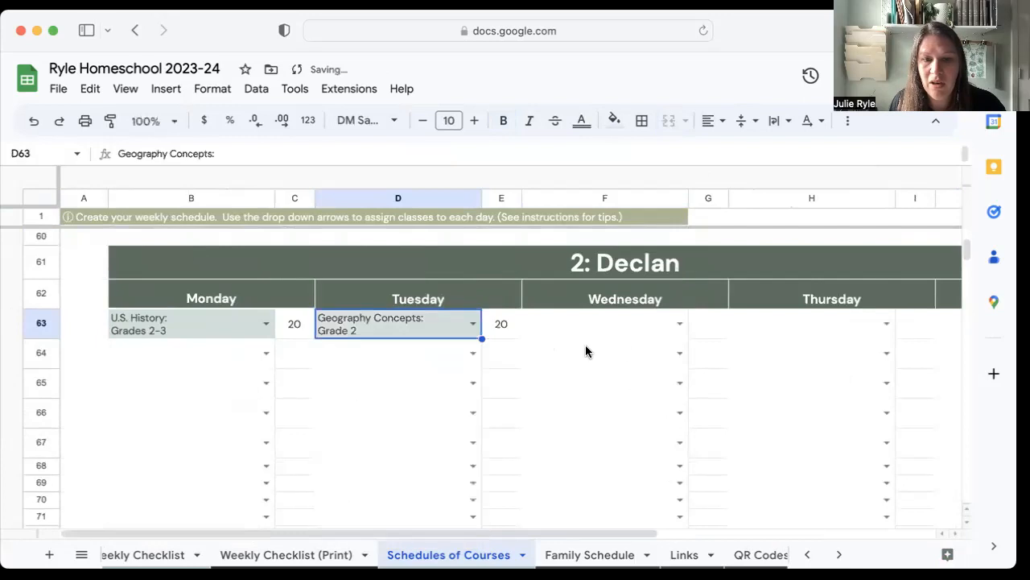
{"action": "scroll", "coordinate": [724, 364], "scroll_direction": "right", "scroll_amount": 5}
{"action": "scroll", "coordinate": [688, 421], "scroll_direction": "left", "scroll_amount": 5}
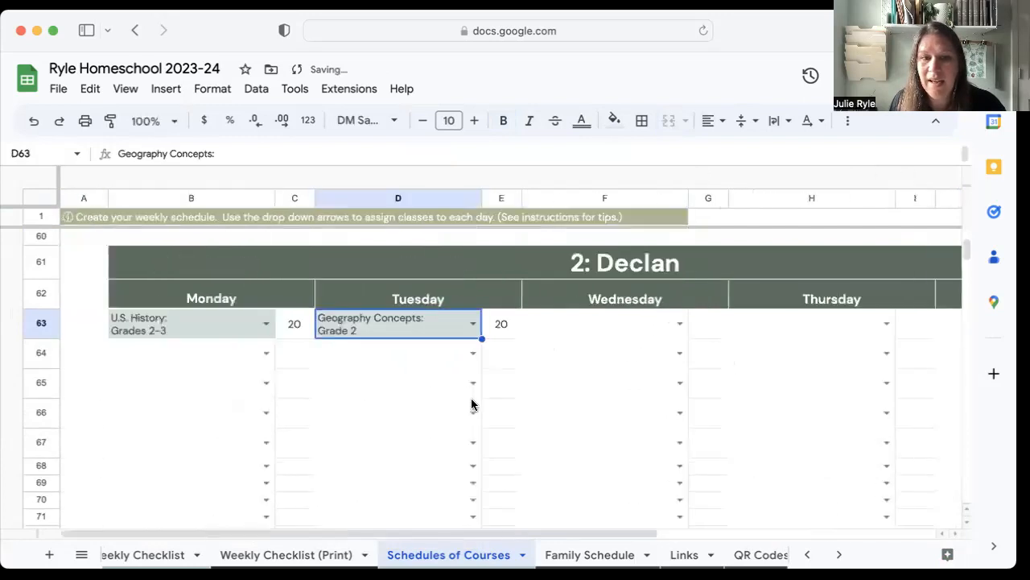
Examine the Together schedule's Monday course choices in row 113 and its list of courses with remaining lessons.
{"action": "scroll", "coordinate": [420, 385], "scroll_direction": "down", "scroll_amount": 15}
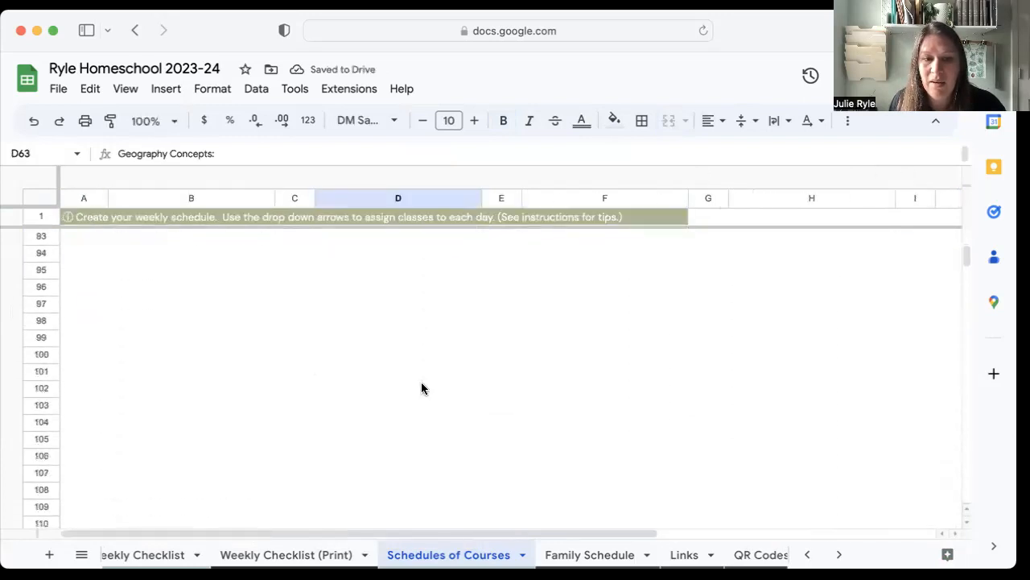
{"action": "scroll", "coordinate": [421, 389], "scroll_direction": "down", "scroll_amount": 1}
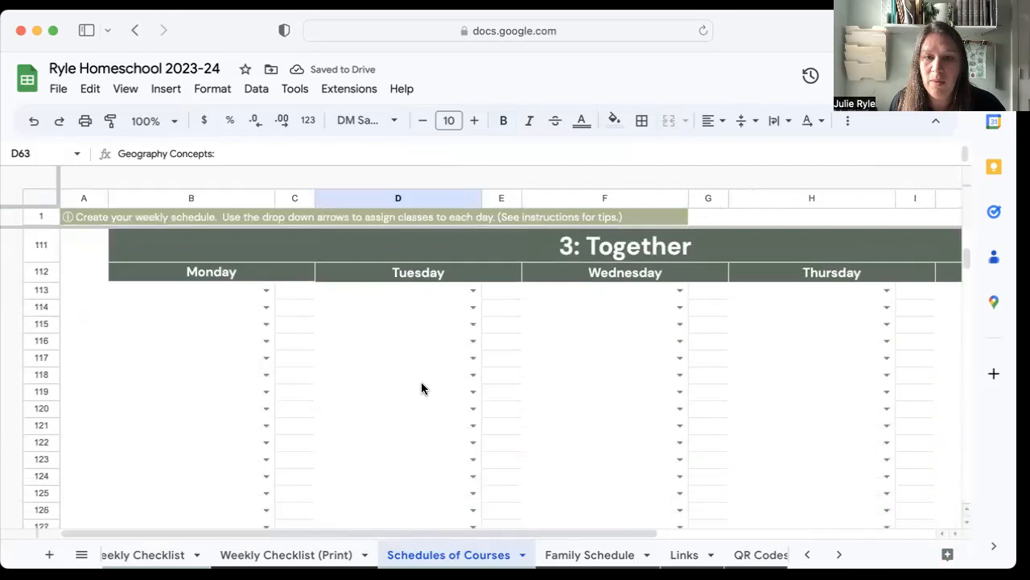
{"action": "left_click", "coordinate": [264, 292]}
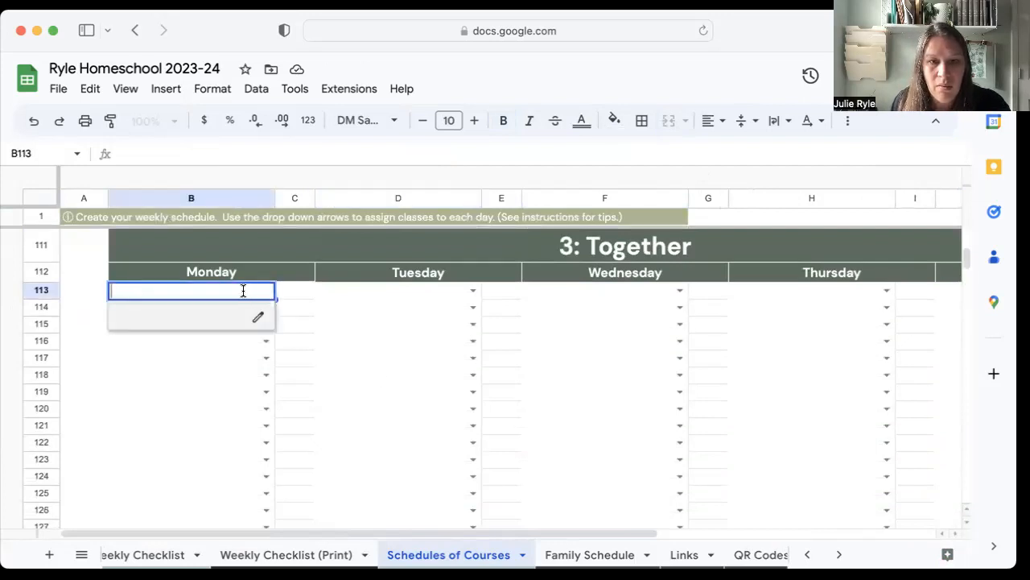
{"action": "left_click", "coordinate": [373, 295]}
{"action": "left_click", "coordinate": [266, 290]}
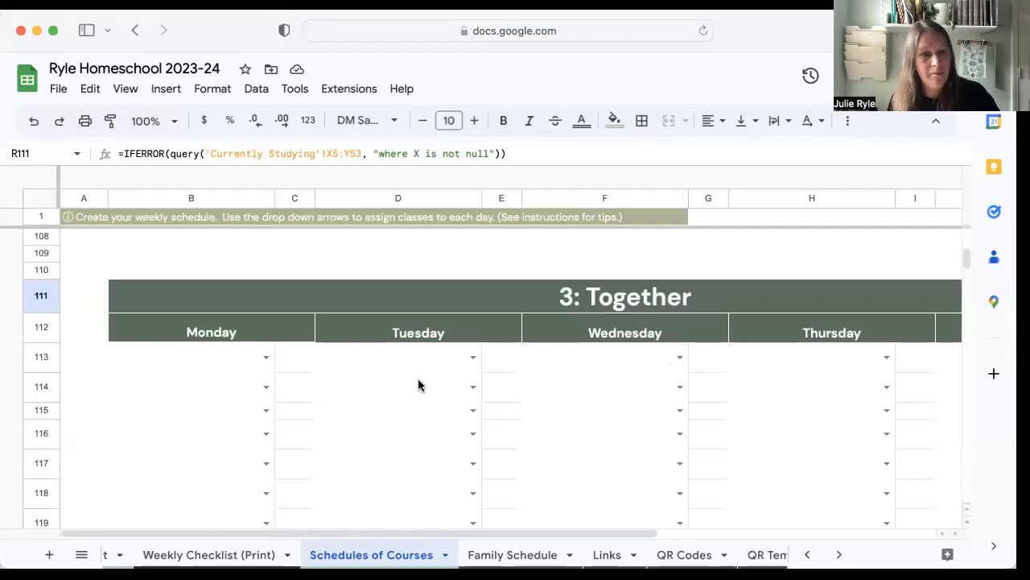
{"action": "scroll", "coordinate": [399, 366], "scroll_direction": "right", "scroll_amount": 5}
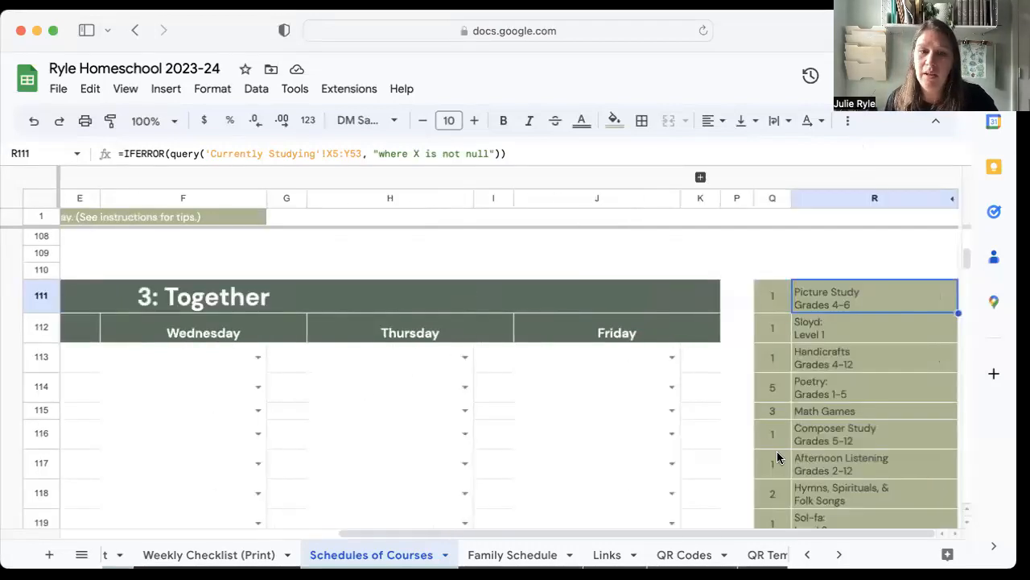
{"action": "scroll", "coordinate": [575, 364], "scroll_direction": "left", "scroll_amount": 5}
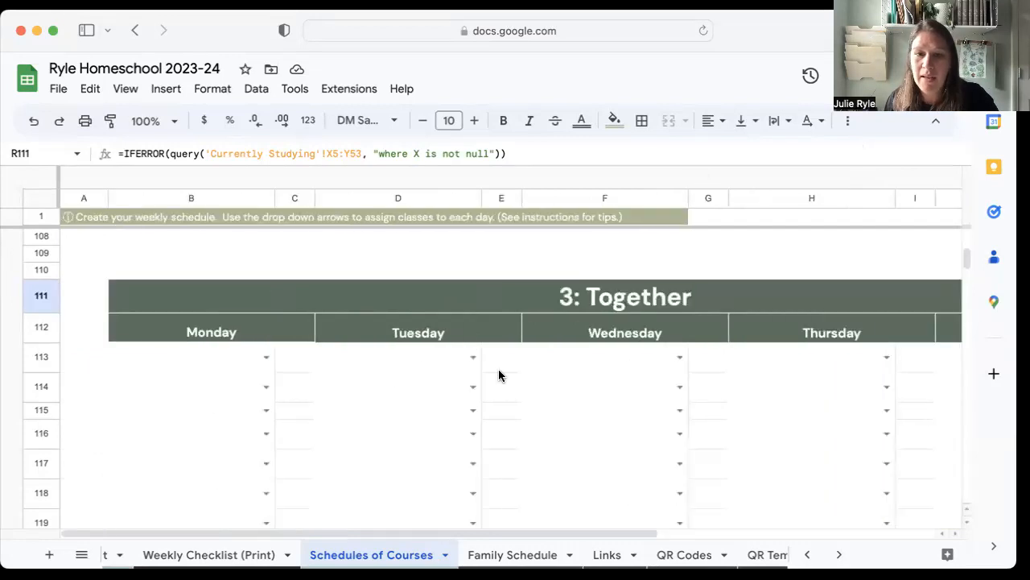
In row 113 of the Together schedule, assign "Picture Study Grades 4-6" to Monday, "Sloyd: Level 1" to Tuesday and "Handicrafts Grades 4-12" to Wednesday.
{"action": "left_click", "coordinate": [265, 357]}
{"action": "left_click", "coordinate": [214, 384]}
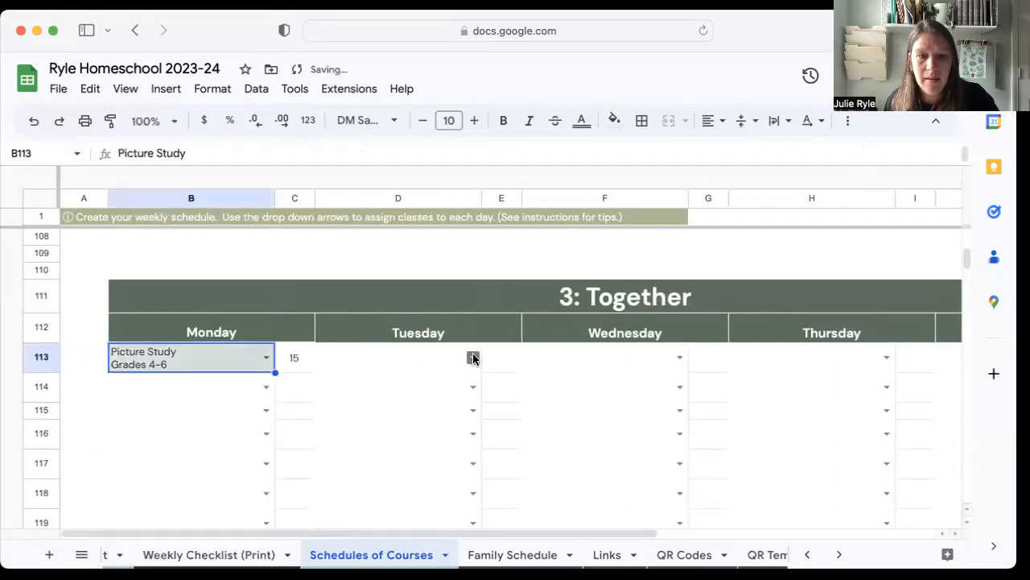
{"action": "left_click", "coordinate": [472, 357]}
{"action": "left_click", "coordinate": [351, 407]}
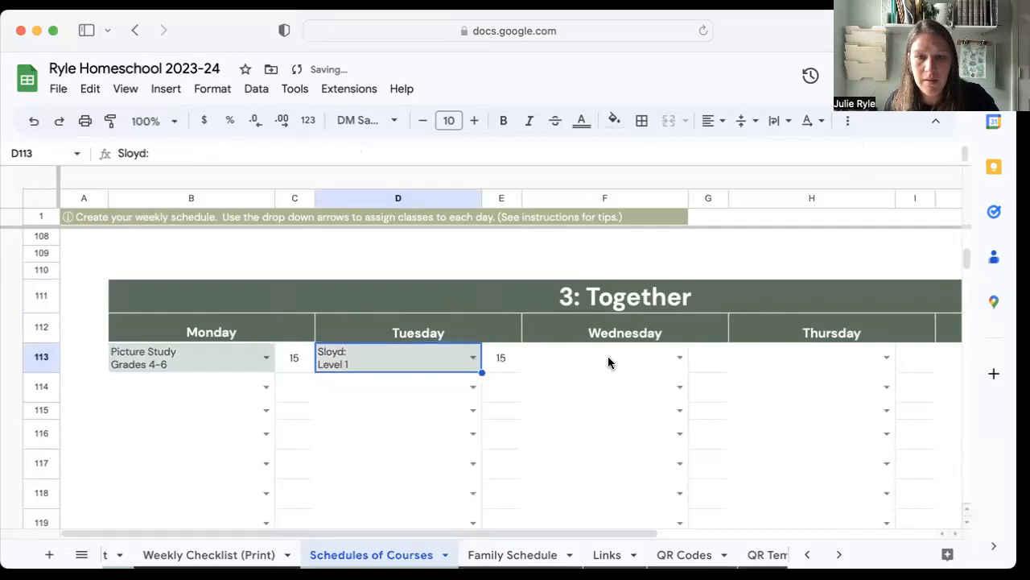
{"action": "left_click", "coordinate": [680, 357]}
{"action": "left_click", "coordinate": [605, 429]}
{"action": "scroll", "coordinate": [772, 411], "scroll_direction": "right", "scroll_amount": 5}
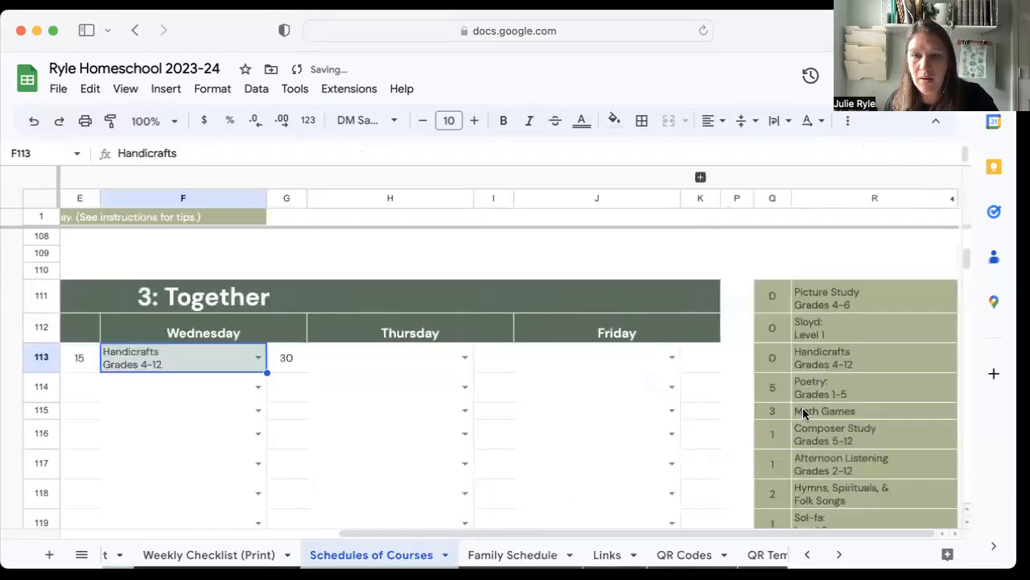
Schedule "Poetry: Grades 1-5" in the Together schedule on Monday, Tuesday and Wednesday in row 114.
{"action": "scroll", "coordinate": [779, 414], "scroll_direction": "left", "scroll_amount": 5}
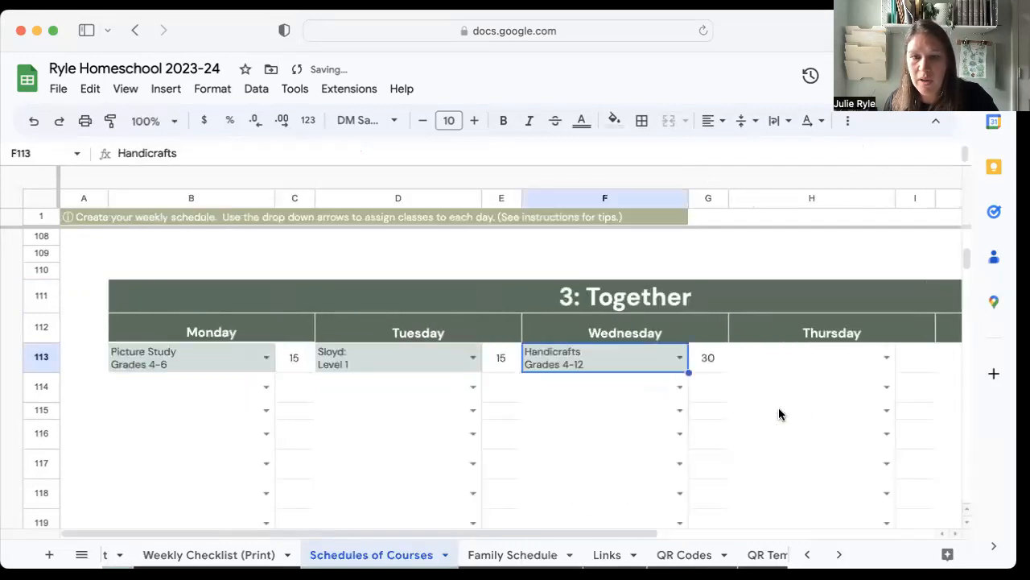
{"action": "left_click", "coordinate": [266, 387]}
{"action": "left_click", "coordinate": [187, 481]}
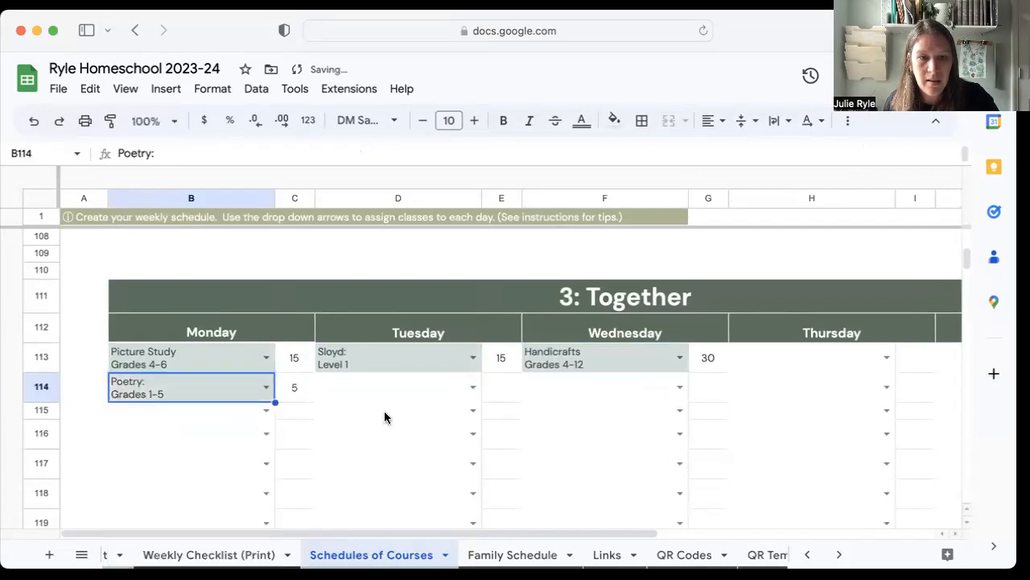
{"action": "left_click", "coordinate": [473, 386]}
{"action": "left_click", "coordinate": [396, 483]}
{"action": "left_click", "coordinate": [679, 387]}
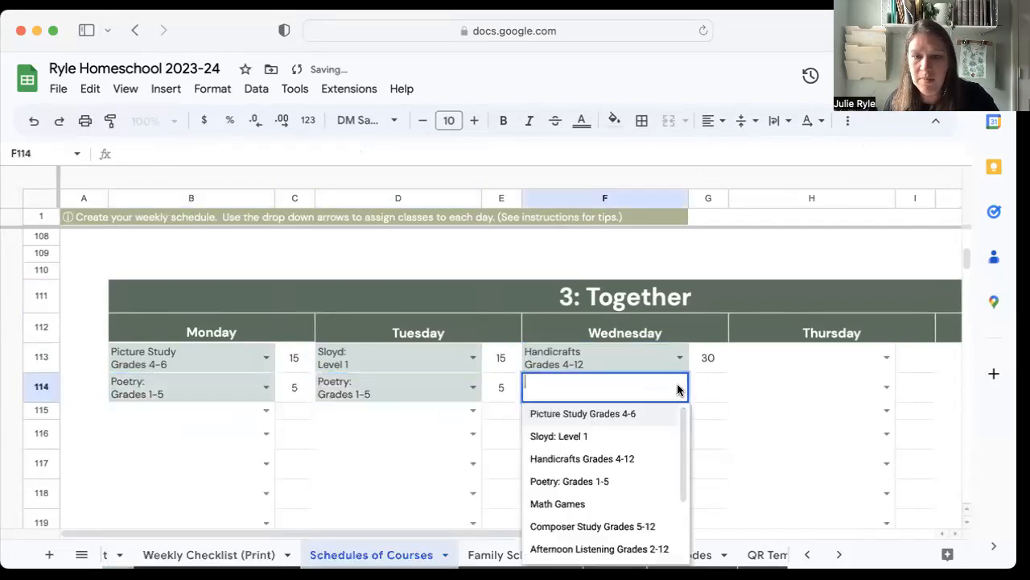
{"action": "left_click", "coordinate": [633, 481]}
In the Together schedule, assign "Poetry: Grades 1-5" to Thursday and Friday in row 113 and "Math Games" to Friday in row 114.
{"action": "left_click", "coordinate": [887, 357]}
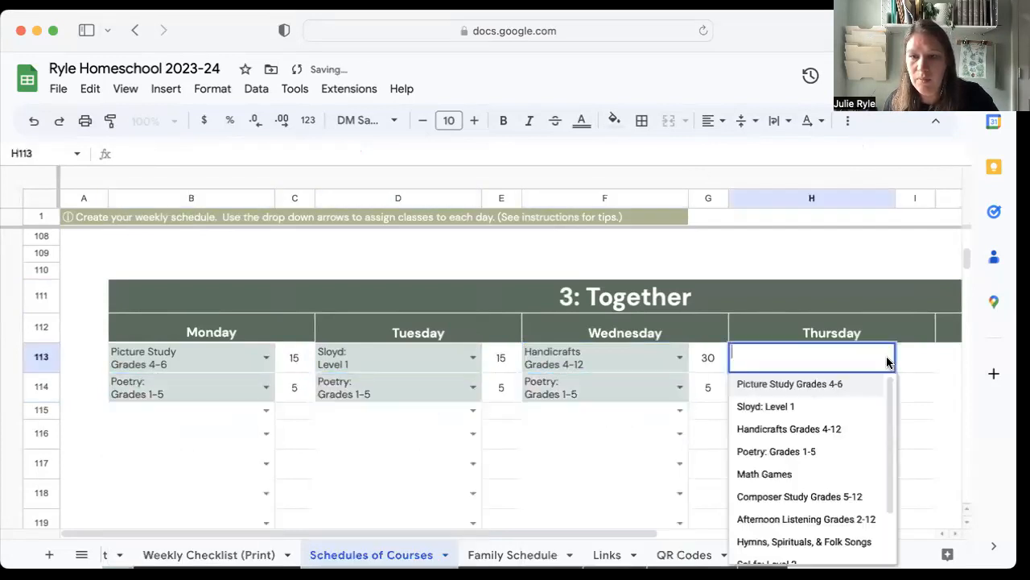
{"action": "left_click", "coordinate": [794, 452]}
{"action": "scroll", "coordinate": [815, 417], "scroll_direction": "right", "scroll_amount": 5}
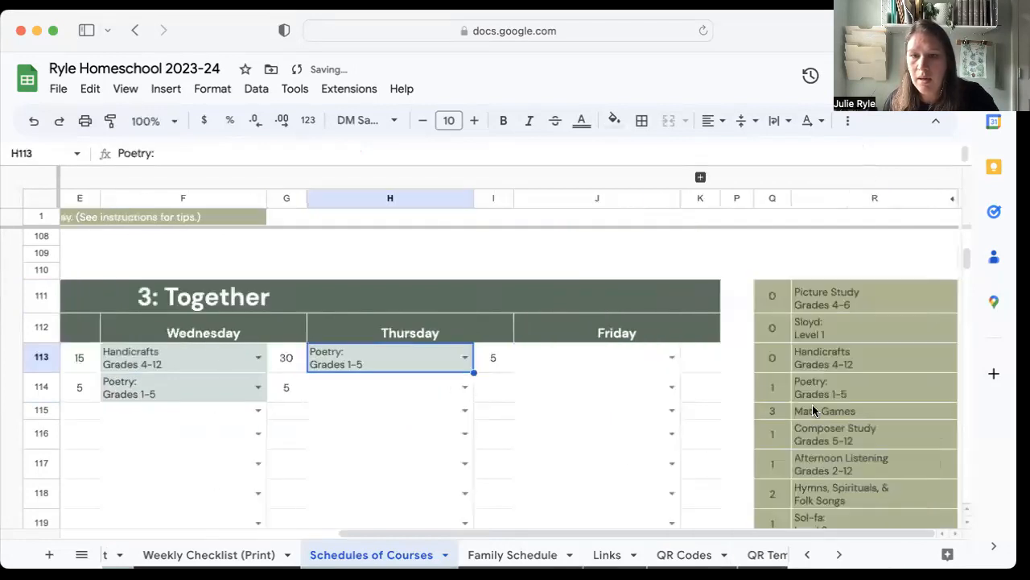
{"action": "left_click", "coordinate": [671, 357]}
{"action": "left_click", "coordinate": [588, 450]}
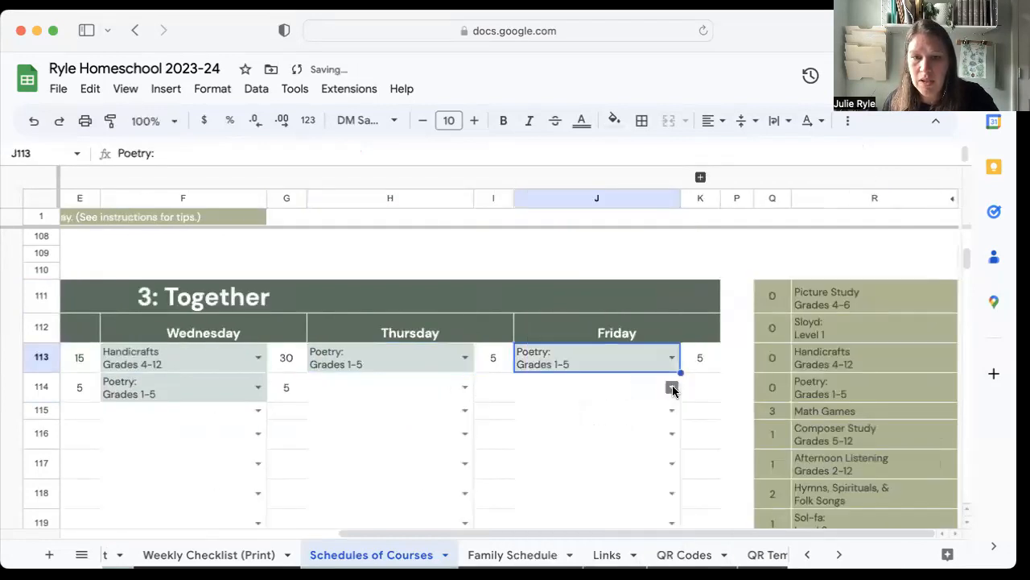
{"action": "left_click", "coordinate": [671, 386]}
{"action": "left_click", "coordinate": [580, 505]}
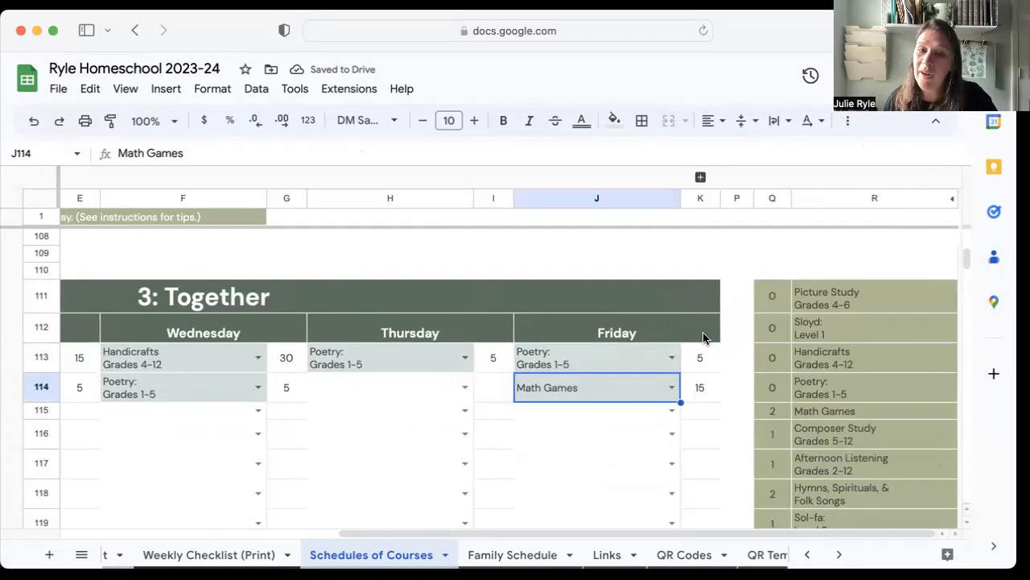
Expand the grouped rows 2–10 above the first student's schedule, accepting the protected-range edit, and go to the Friday minutes column.
{"action": "scroll", "coordinate": [688, 335], "scroll_direction": "up", "scroll_amount": 20}
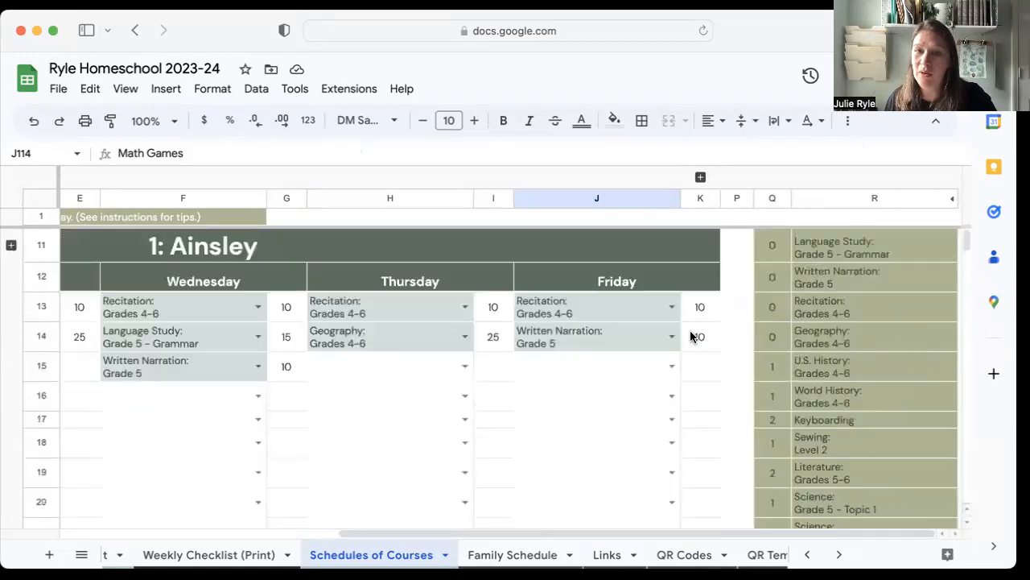
{"action": "left_click", "coordinate": [11, 245]}
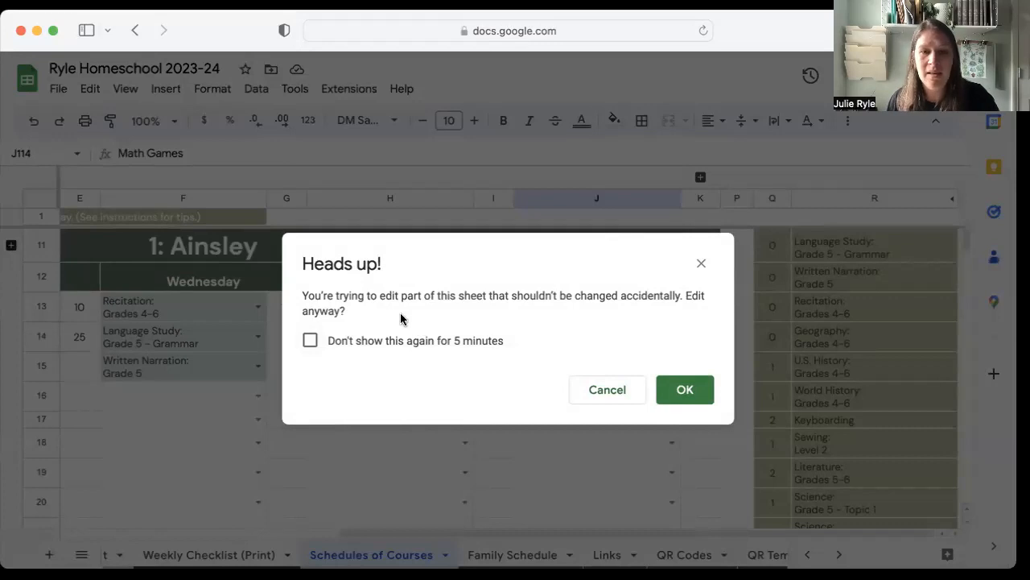
{"action": "left_click", "coordinate": [684, 393]}
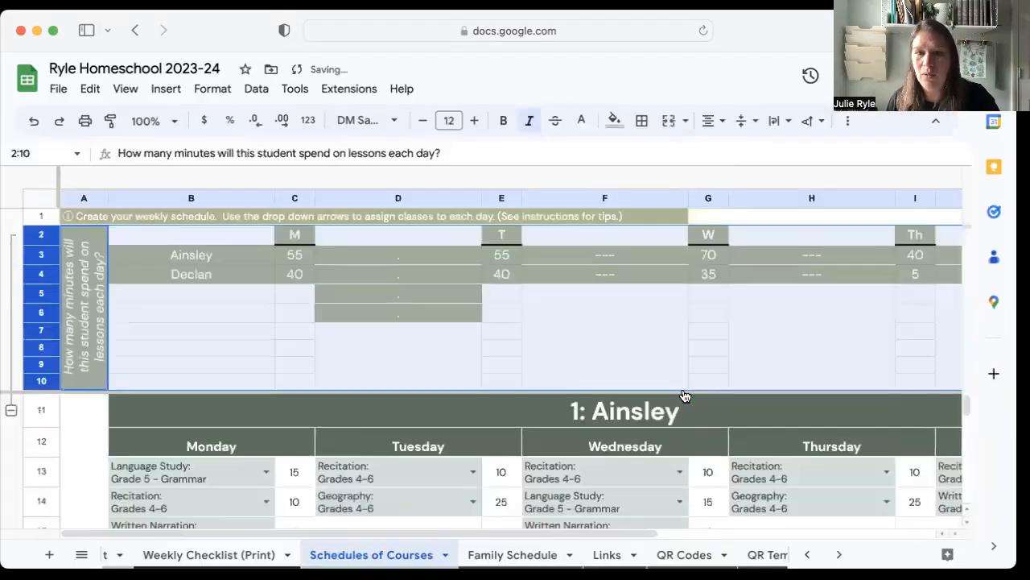
{"action": "left_click", "coordinate": [698, 294]}
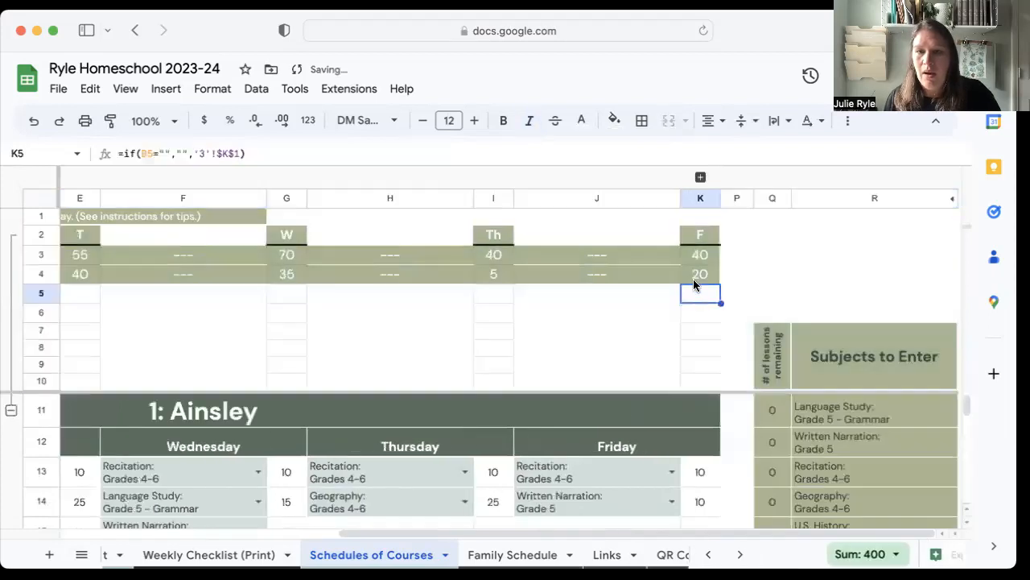
Examine each student's daily lesson minutes in rows 3–4 against the entries in the individual and Together schedules.
{"action": "scroll", "coordinate": [705, 274], "scroll_direction": "down", "scroll_amount": 1}
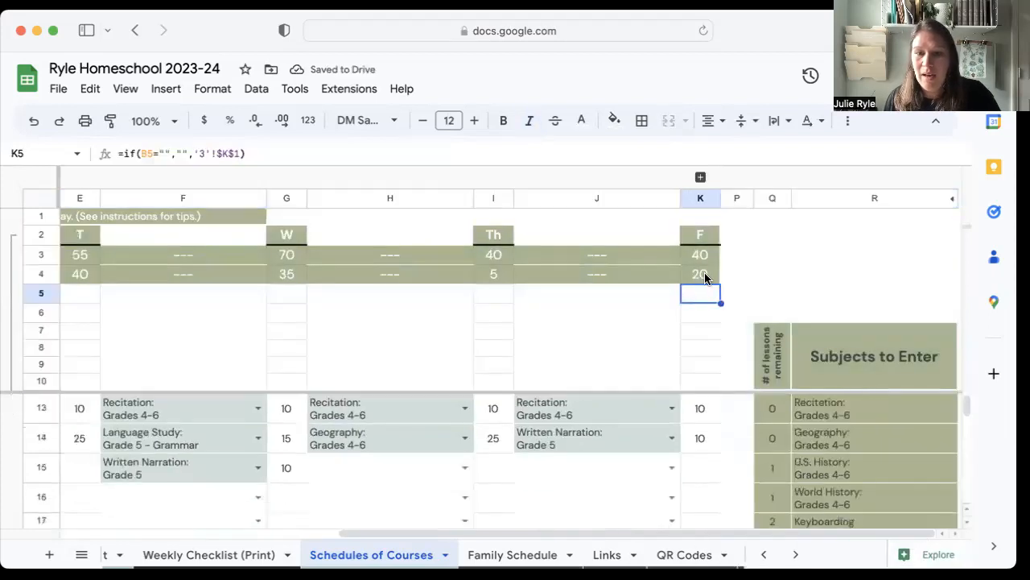
{"action": "scroll", "coordinate": [705, 274], "scroll_direction": "up", "scroll_amount": 1}
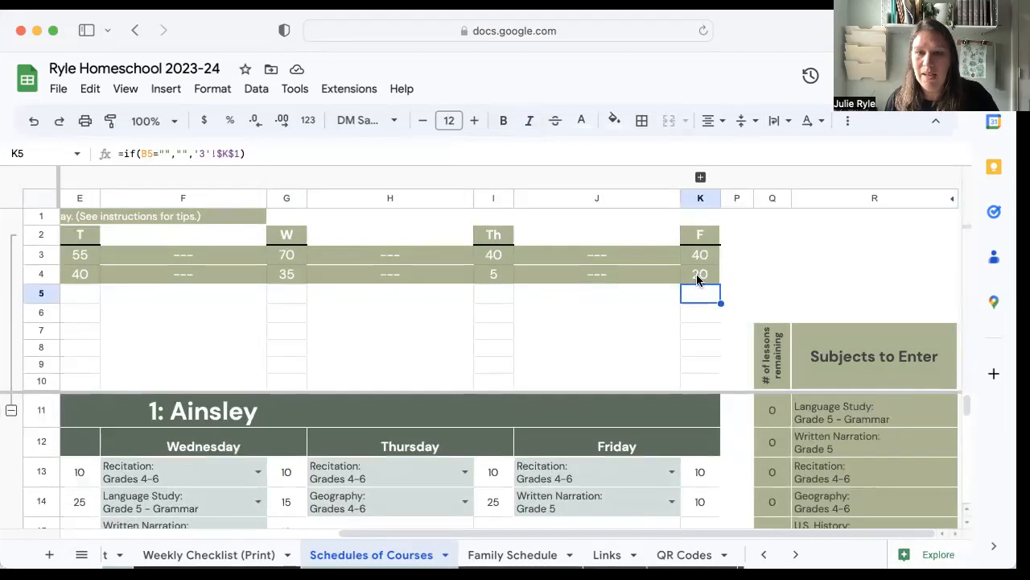
{"action": "scroll", "coordinate": [683, 370], "scroll_direction": "down", "scroll_amount": 2}
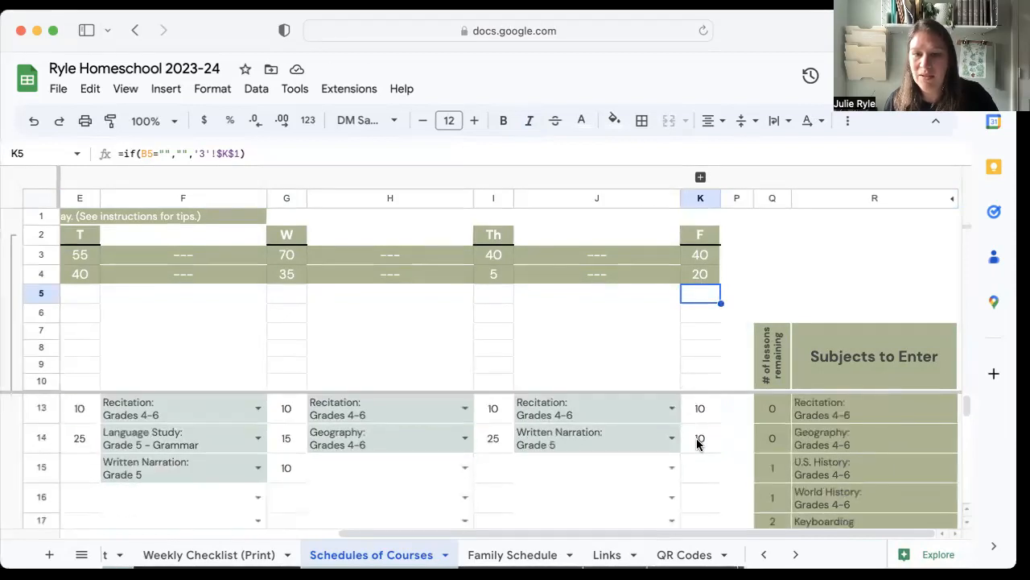
{"action": "scroll", "coordinate": [686, 432], "scroll_direction": "down", "scroll_amount": 10}
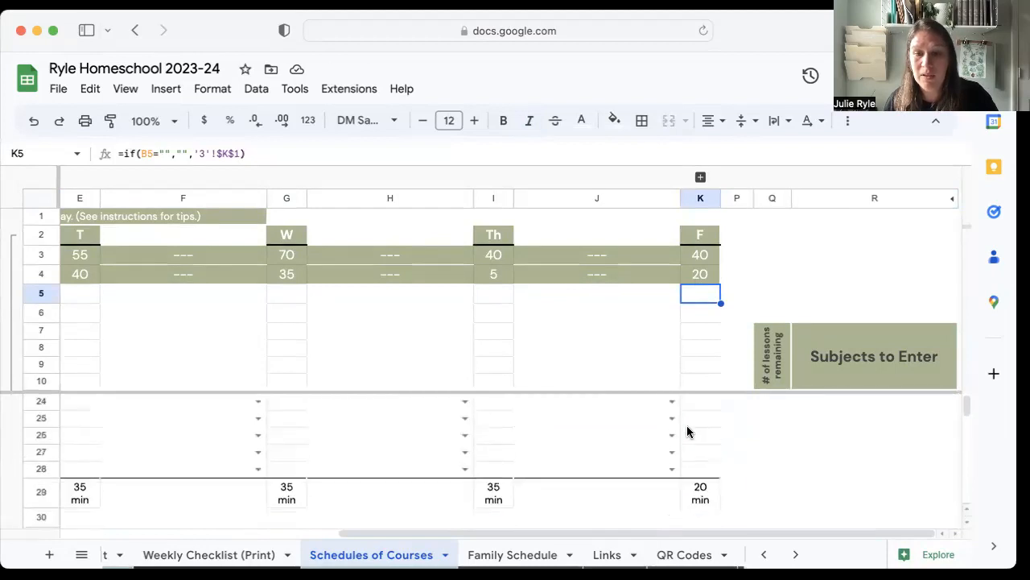
{"action": "scroll", "coordinate": [687, 432], "scroll_direction": "down", "scroll_amount": 20}
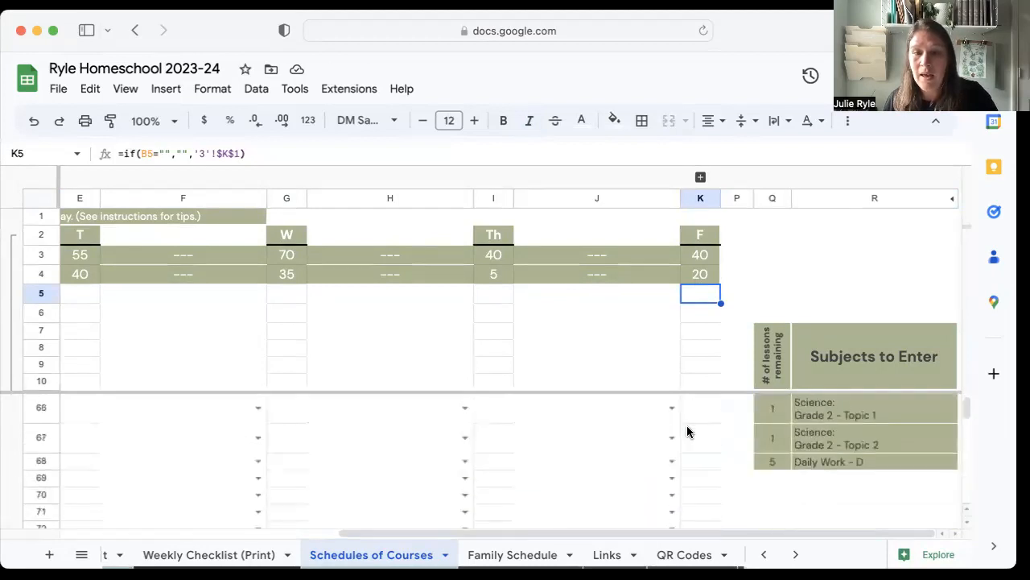
{"action": "scroll", "coordinate": [686, 433], "scroll_direction": "down", "scroll_amount": 10}
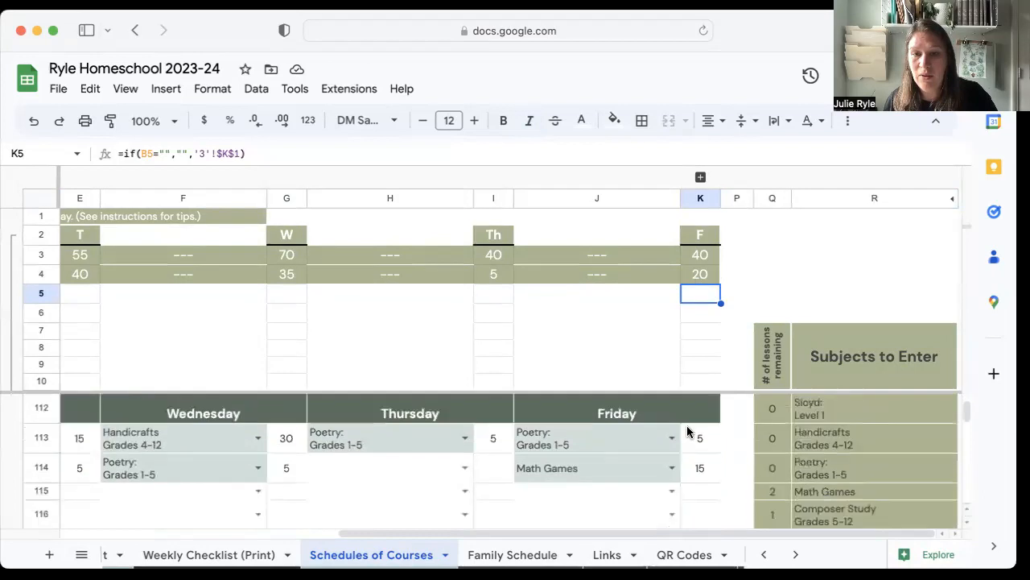
{"action": "scroll", "coordinate": [703, 416], "scroll_direction": "up", "scroll_amount": 2}
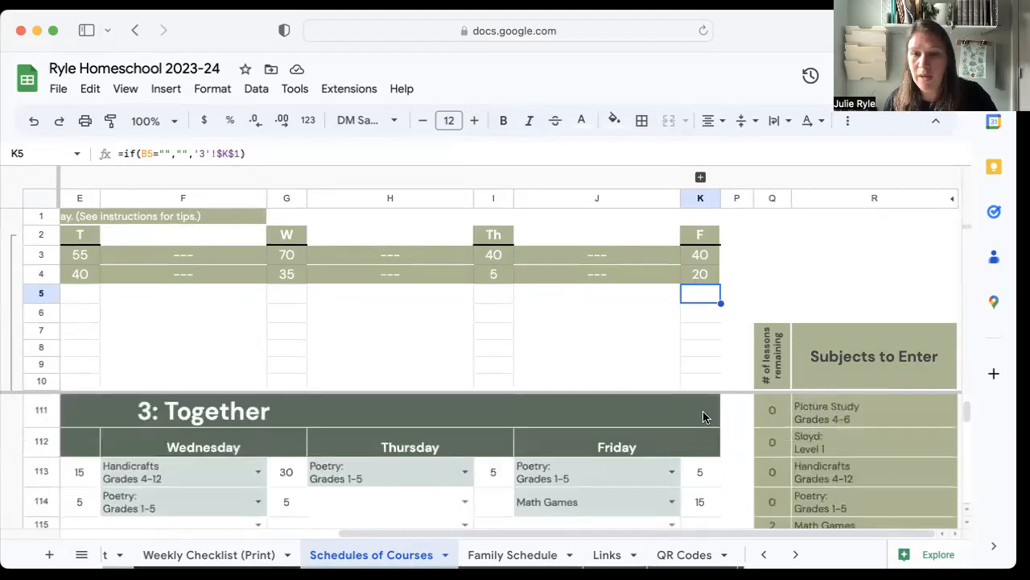
{"action": "left_click", "coordinate": [697, 256]}
{"action": "scroll", "coordinate": [676, 258], "scroll_direction": "left", "scroll_amount": 5}
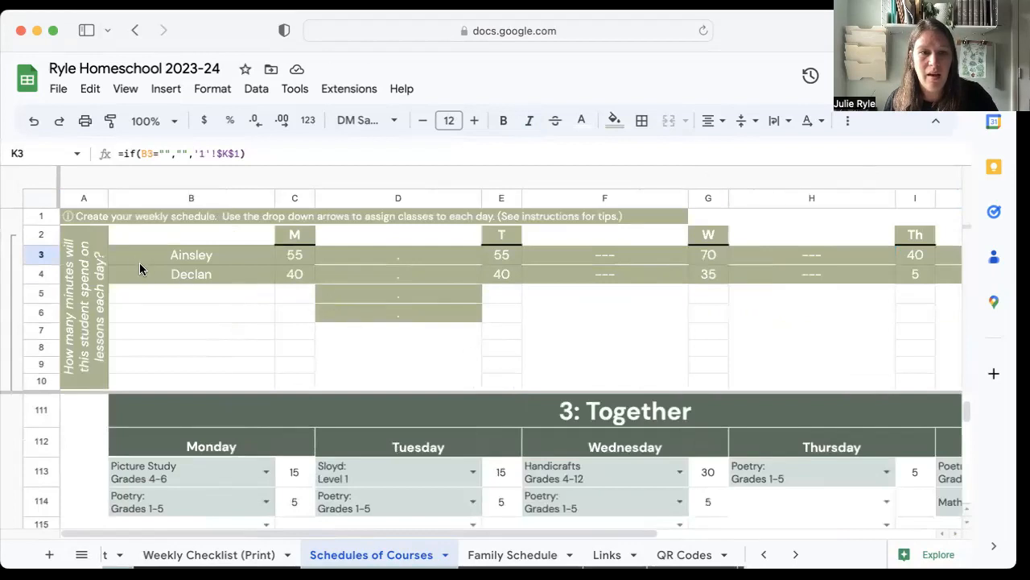
{"action": "scroll", "coordinate": [739, 340], "scroll_direction": "right", "scroll_amount": 5}
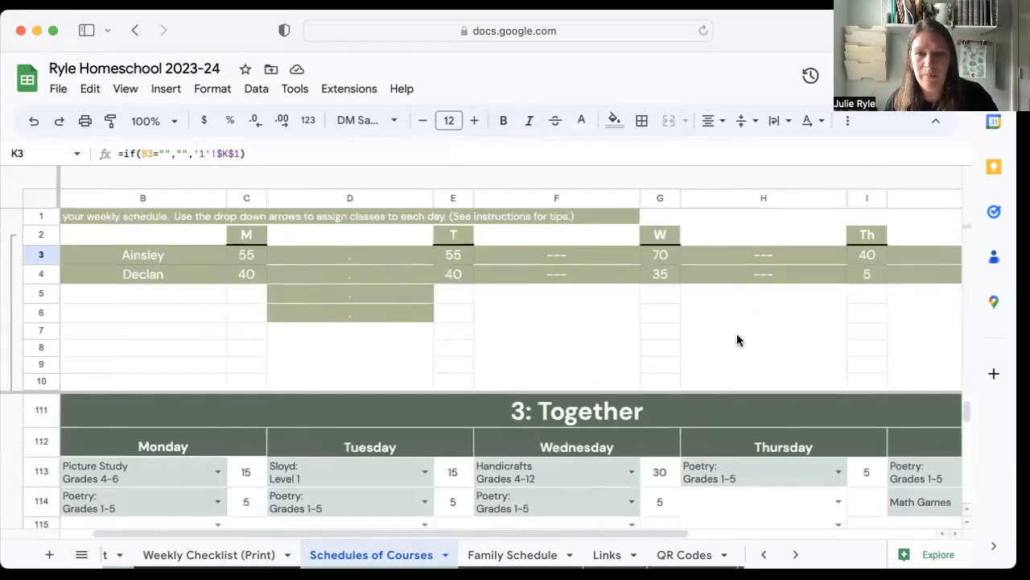
{"action": "scroll", "coordinate": [695, 344], "scroll_direction": "left", "scroll_amount": 5}
{"action": "scroll", "coordinate": [26, 358], "scroll_direction": "up", "scroll_amount": 10}
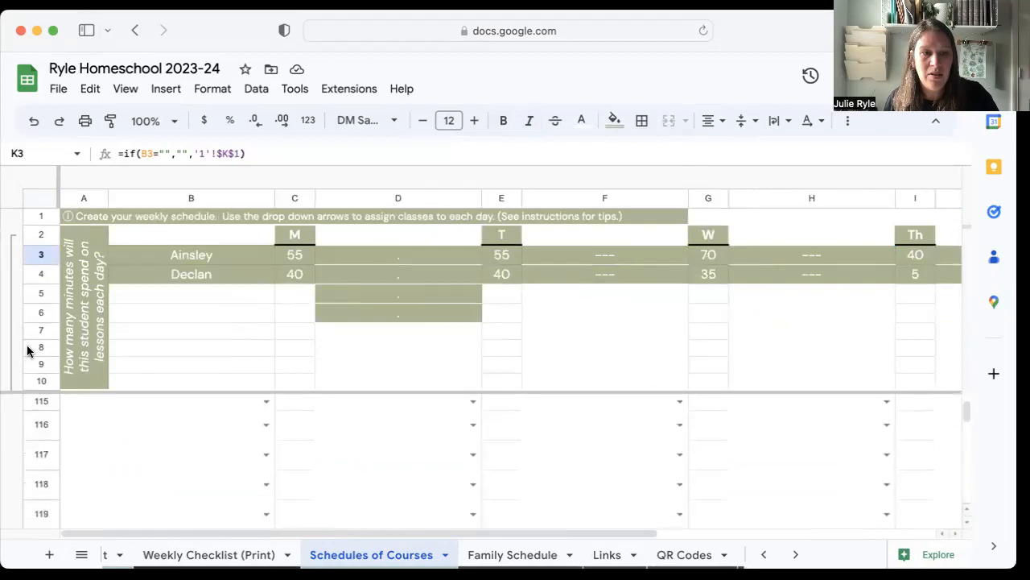
{"action": "scroll", "coordinate": [19, 432], "scroll_direction": "up", "scroll_amount": 12}
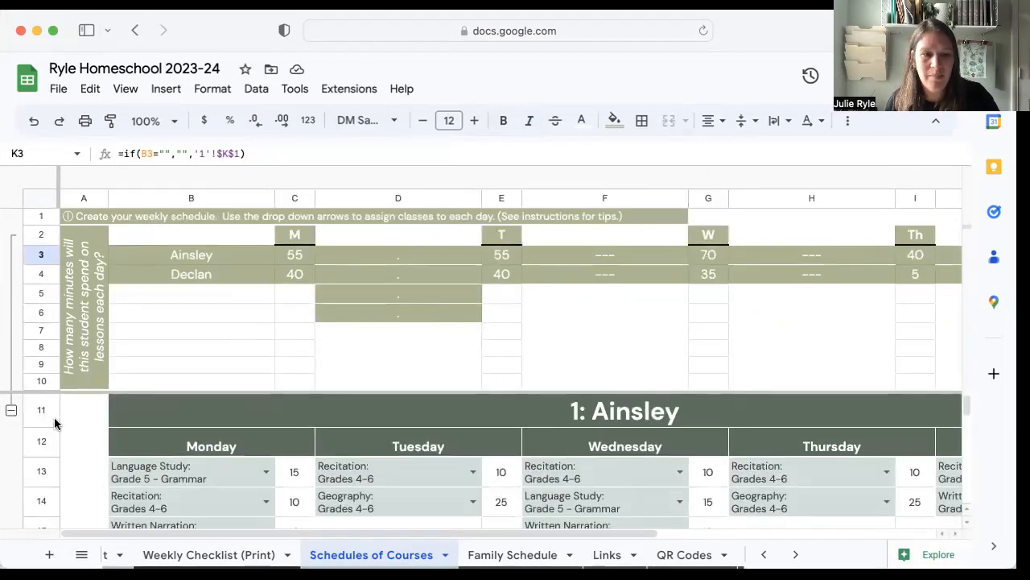
Collapse the daily lesson minutes summary in rows 2–10, accepting the protected-range edit.
{"action": "left_click", "coordinate": [11, 411]}
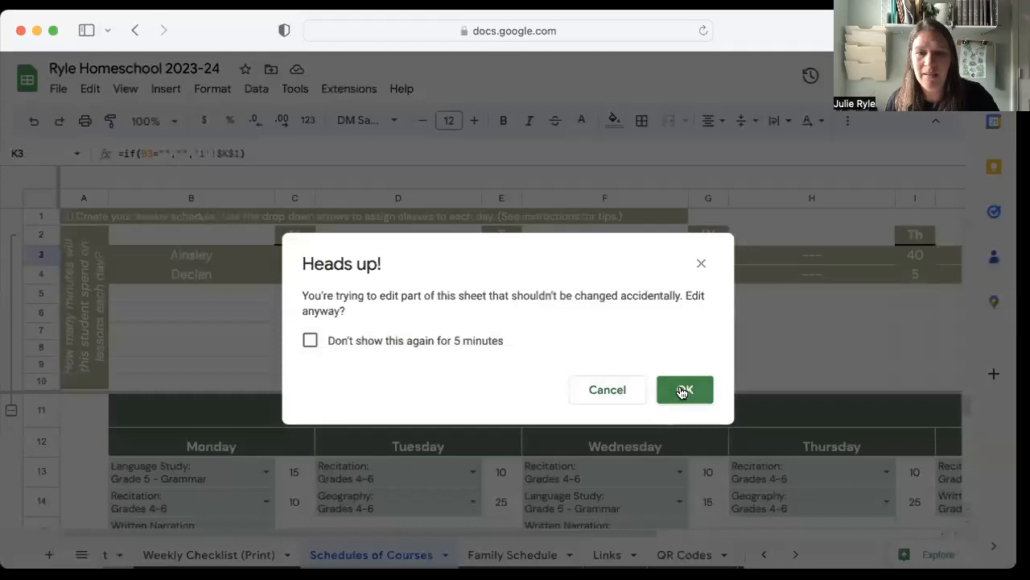
{"action": "left_click", "coordinate": [682, 391]}
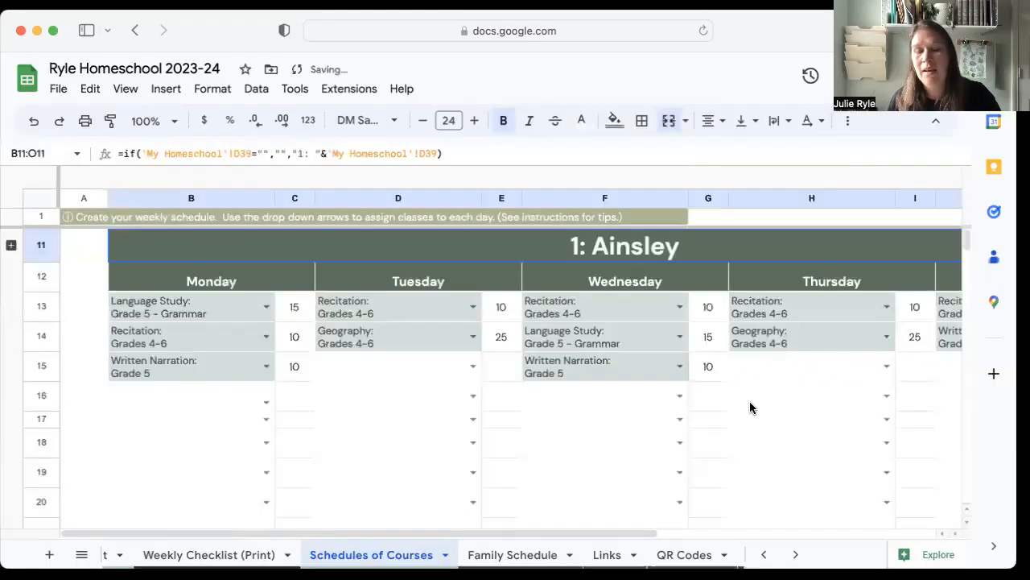
{"action": "scroll", "coordinate": [743, 399], "scroll_direction": "right", "scroll_amount": 5}
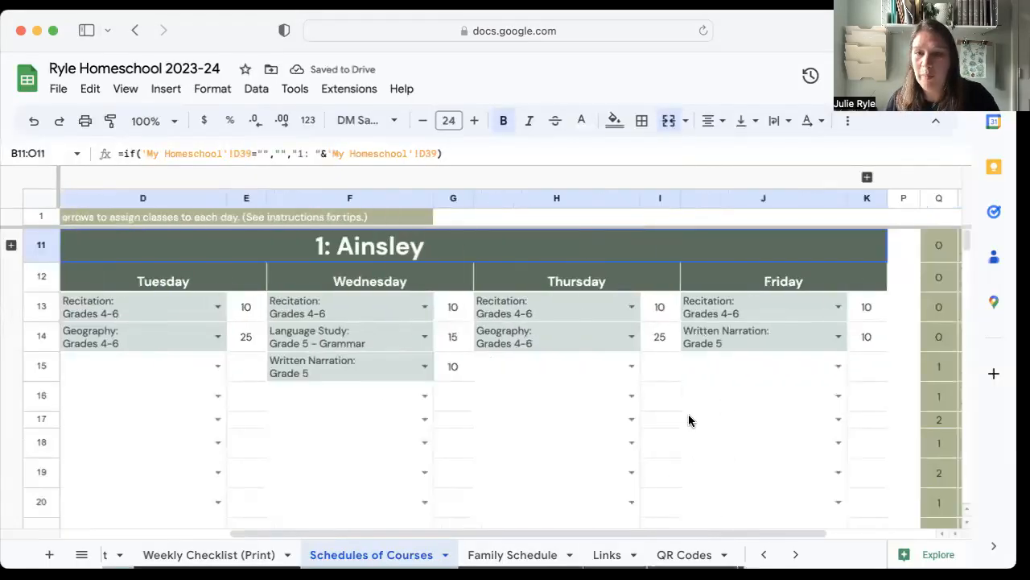
{"action": "scroll", "coordinate": [688, 420], "scroll_direction": "down", "scroll_amount": 5}
Compare both students' Monday to Friday lesson minutes in the summary to see how evenly the completed schedule is balanced.
{"action": "scroll", "coordinate": [688, 419], "scroll_direction": "up", "scroll_amount": 5}
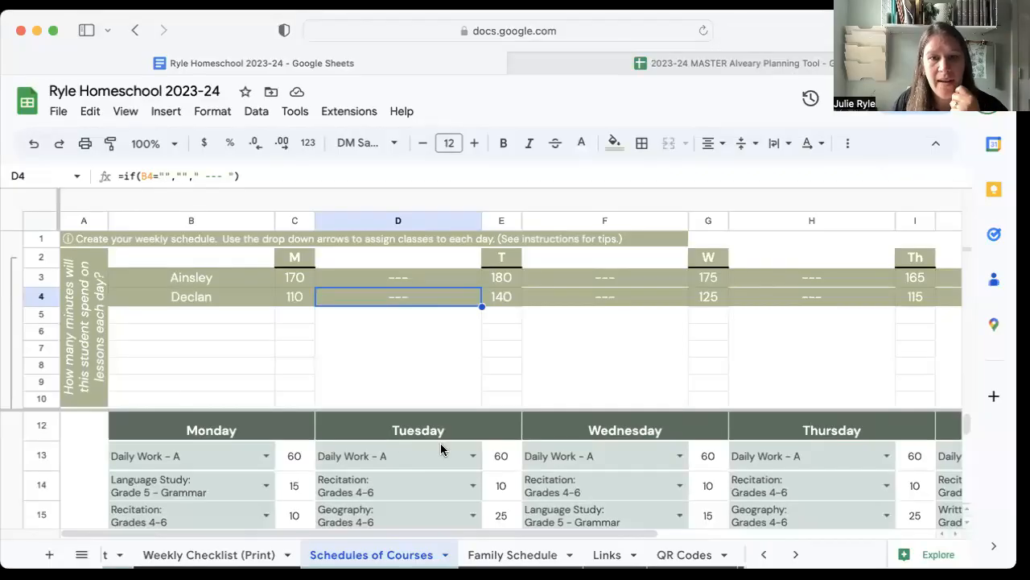
{"action": "scroll", "coordinate": [441, 450], "scroll_direction": "down", "scroll_amount": 2}
{"action": "scroll", "coordinate": [441, 449], "scroll_direction": "up", "scroll_amount": 3}
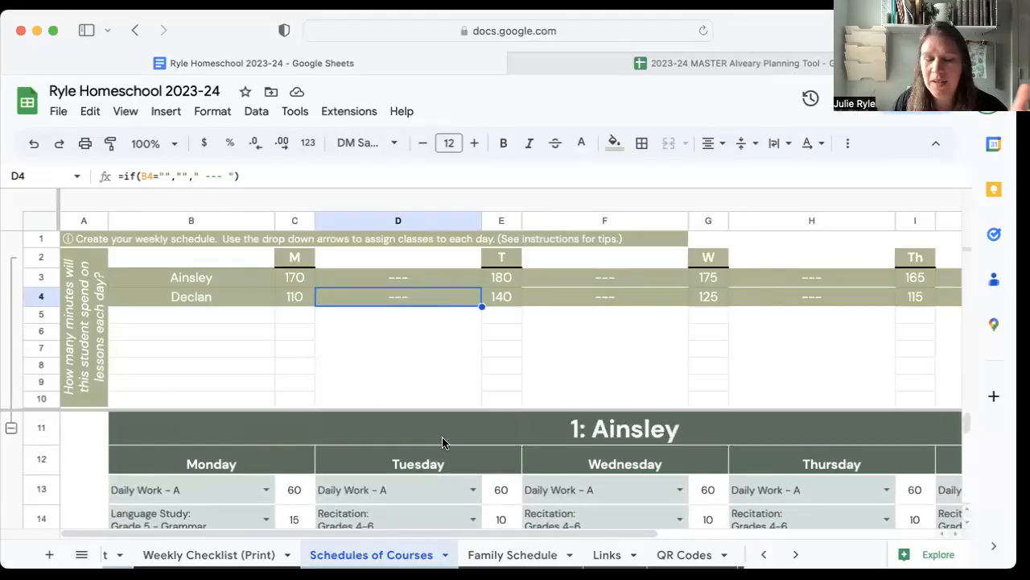
{"action": "scroll", "coordinate": [438, 445], "scroll_direction": "down", "scroll_amount": 2}
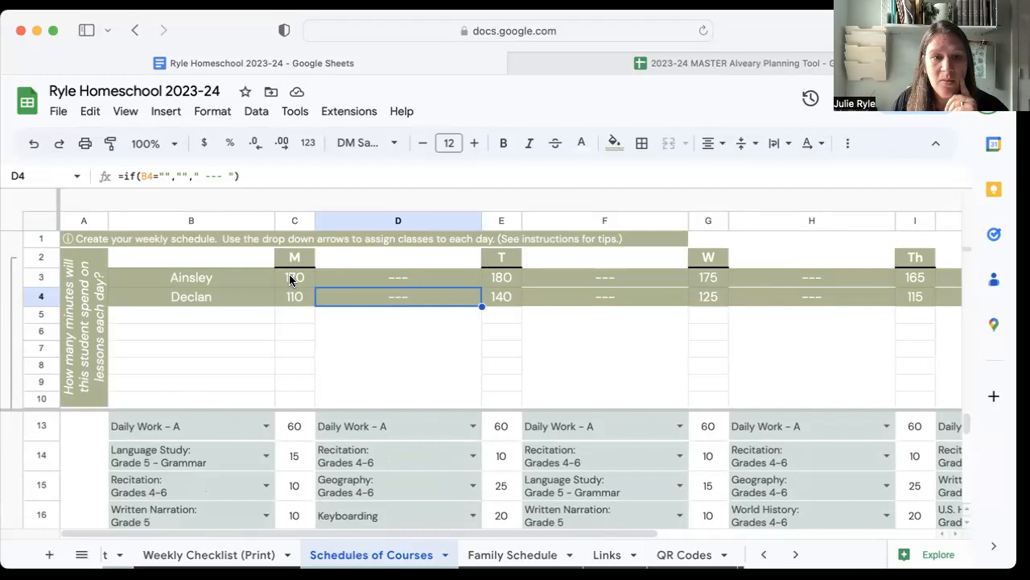
{"action": "scroll", "coordinate": [485, 287], "scroll_direction": "right", "scroll_amount": 5}
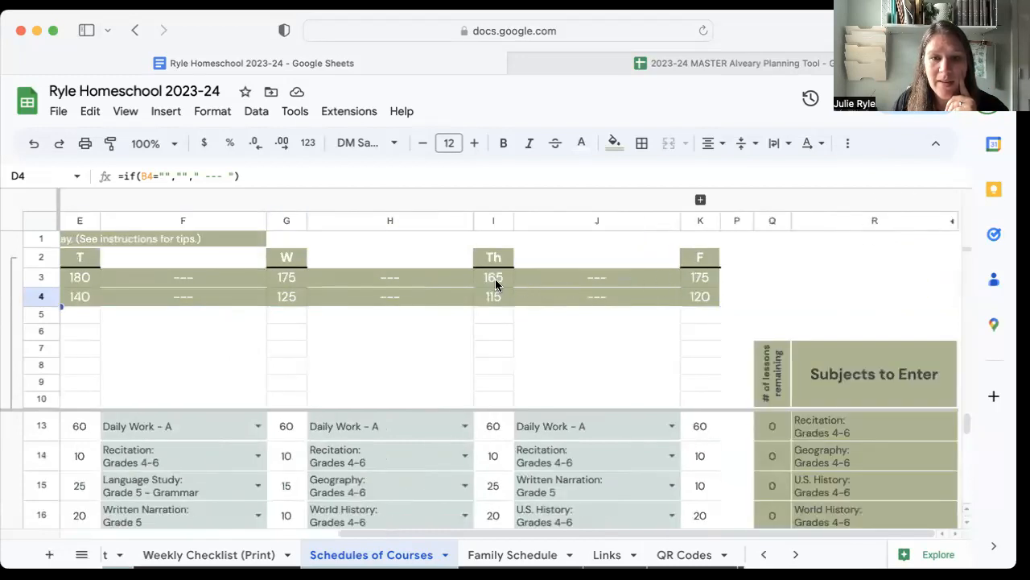
{"action": "scroll", "coordinate": [495, 283], "scroll_direction": "left", "scroll_amount": 3}
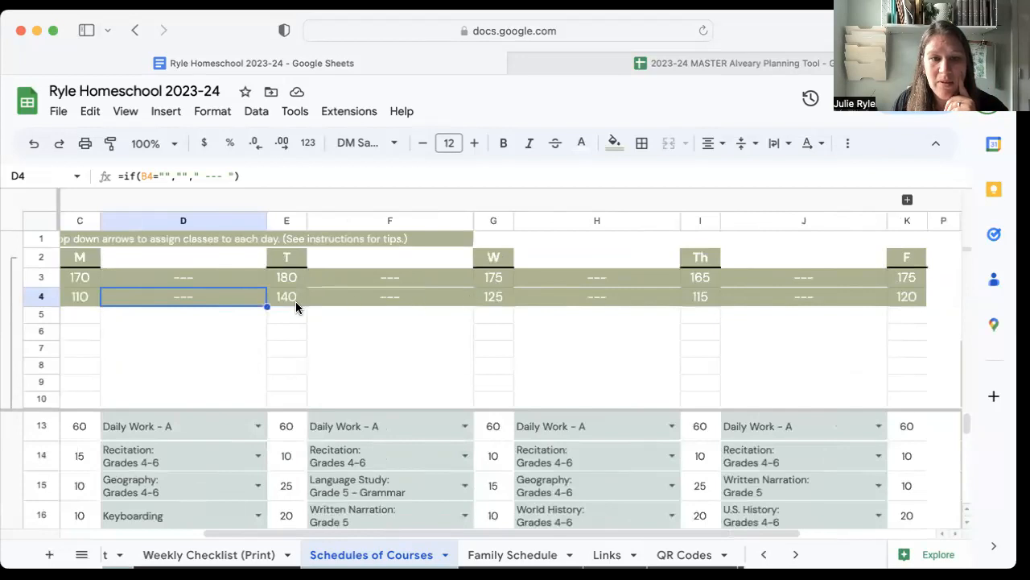
{"action": "scroll", "coordinate": [295, 301], "scroll_direction": "left", "scroll_amount": 2}
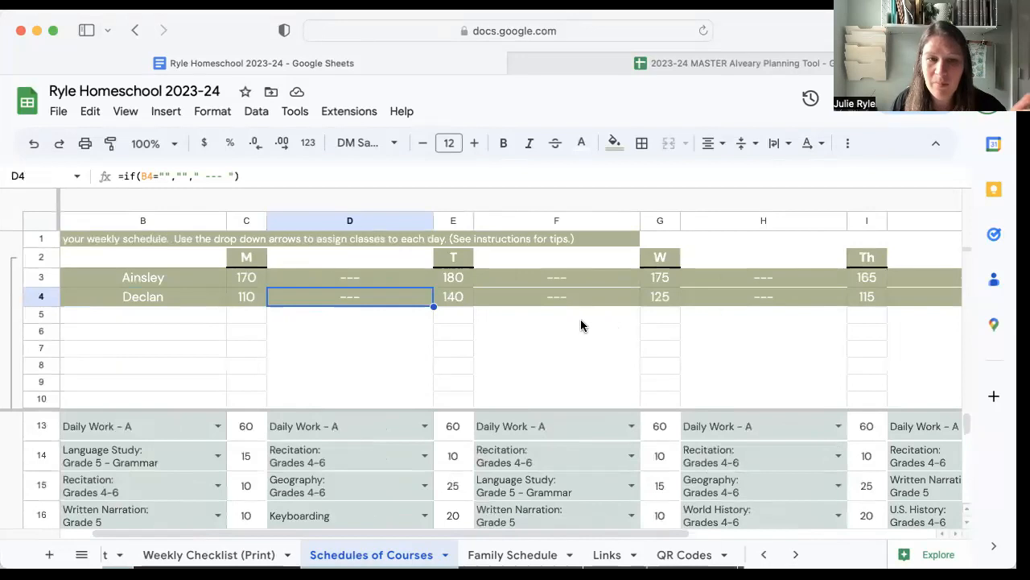
In the second student's schedule, move "Geography Concepts: Grade 2" in row 66 from Tuesday to Monday.
{"action": "scroll", "coordinate": [441, 323], "scroll_direction": "down", "scroll_amount": 3}
{"action": "scroll", "coordinate": [442, 324], "scroll_direction": "down", "scroll_amount": 10}
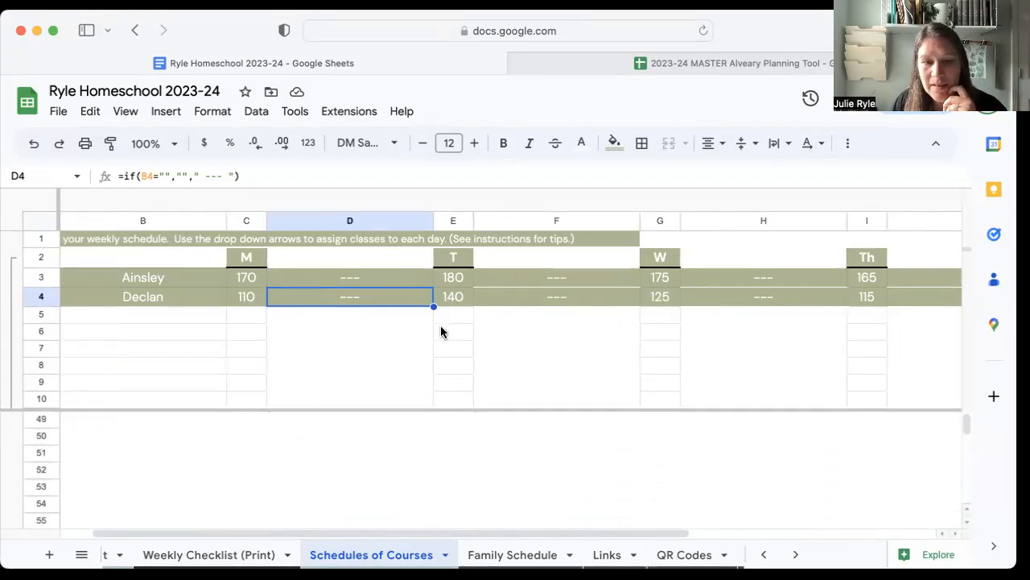
{"action": "scroll", "coordinate": [442, 332], "scroll_direction": "down", "scroll_amount": 5}
{"action": "scroll", "coordinate": [385, 437], "scroll_direction": "up", "scroll_amount": 1}
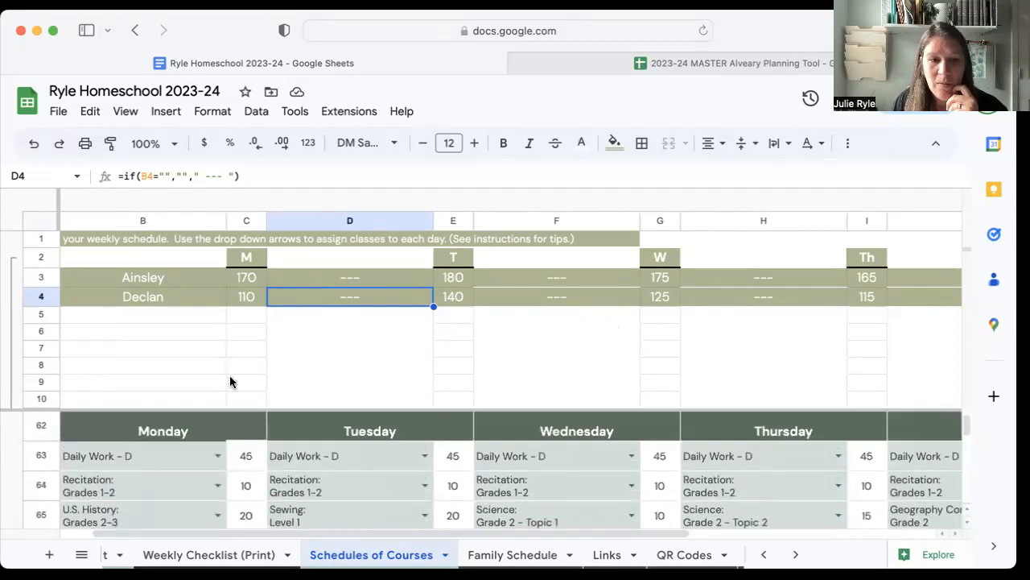
{"action": "scroll", "coordinate": [567, 383], "scroll_direction": "down", "scroll_amount": 2}
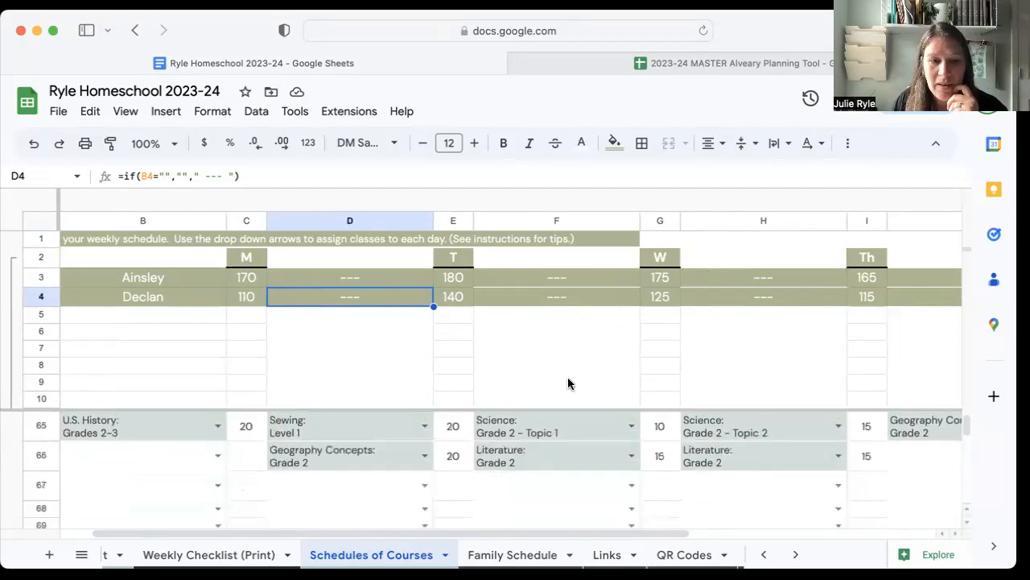
{"action": "left_click", "coordinate": [357, 463]}
{"action": "key", "text": "ctrl+c"}
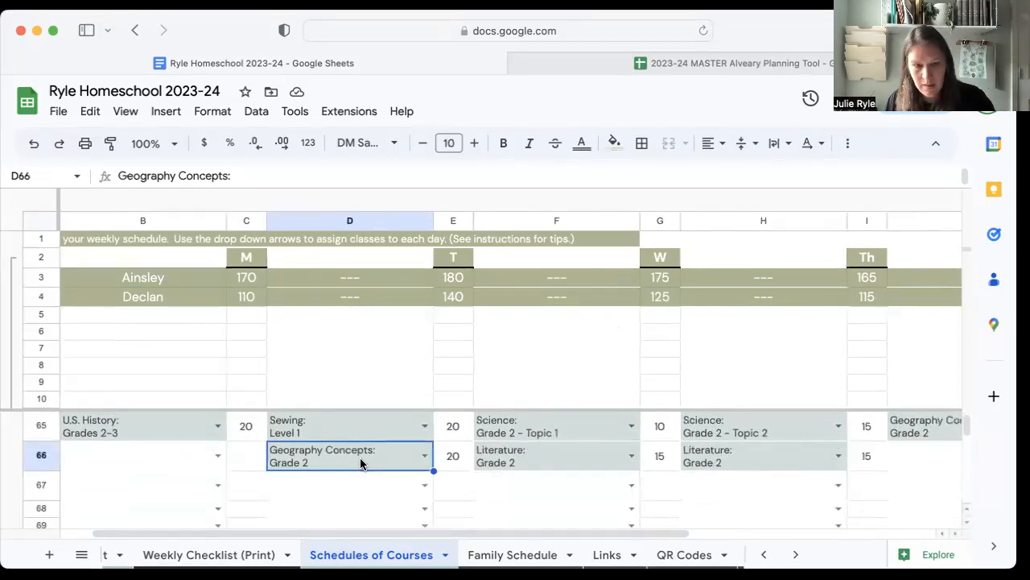
{"action": "left_click", "coordinate": [150, 457]}
{"action": "key", "text": "ctrl+v"}
{"action": "left_click", "coordinate": [355, 464]}
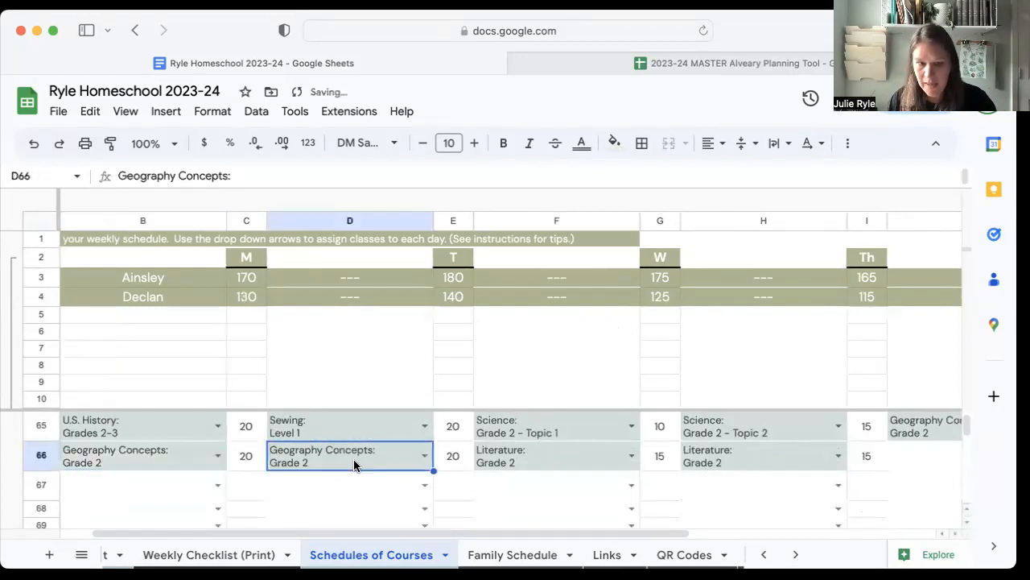
{"action": "key", "text": "Delete"}
Check both students' remaining lesson counts beside "Subjects to Enter" and their daily minutes after the move.
{"action": "scroll", "coordinate": [759, 456], "scroll_direction": "right", "scroll_amount": 5}
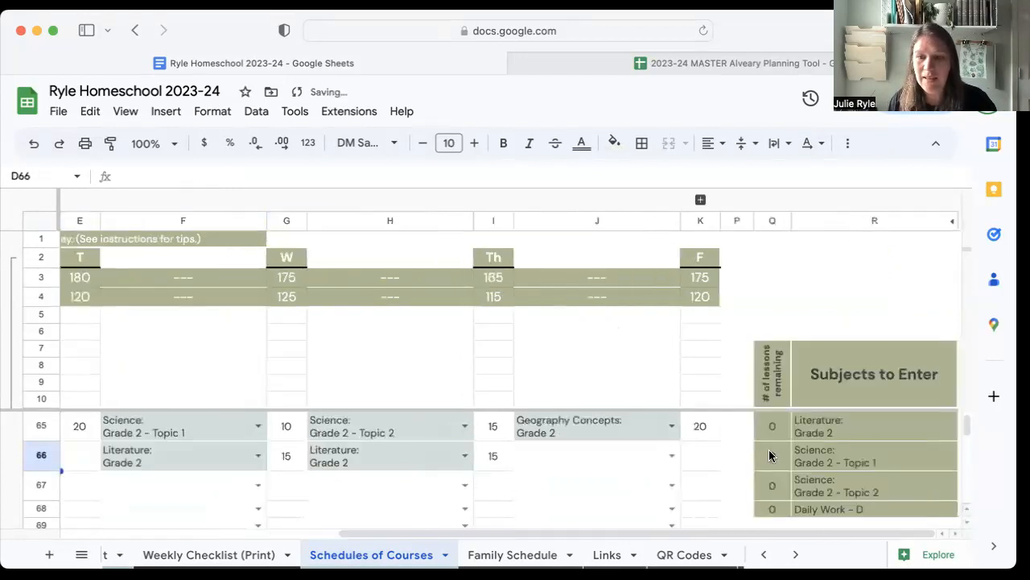
{"action": "scroll", "coordinate": [733, 439], "scroll_direction": "down", "scroll_amount": 2}
{"action": "scroll", "coordinate": [736, 441], "scroll_direction": "left", "scroll_amount": 3}
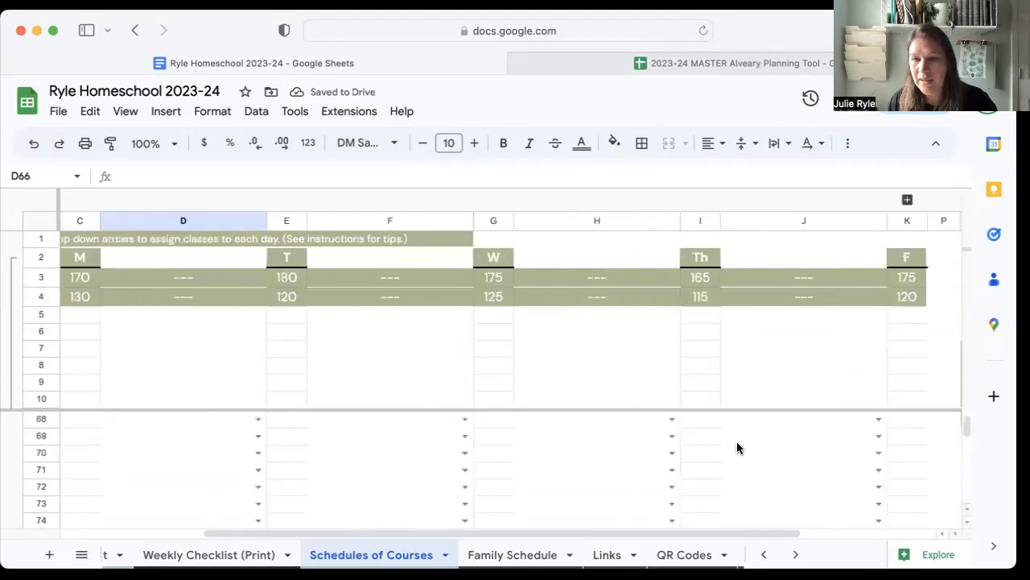
{"action": "scroll", "coordinate": [736, 442], "scroll_direction": "up", "scroll_amount": 3}
{"action": "scroll", "coordinate": [781, 448], "scroll_direction": "right", "scroll_amount": 3}
{"action": "scroll", "coordinate": [782, 448], "scroll_direction": "up", "scroll_amount": 2}
{"action": "scroll", "coordinate": [782, 448], "scroll_direction": "up", "scroll_amount": 5}
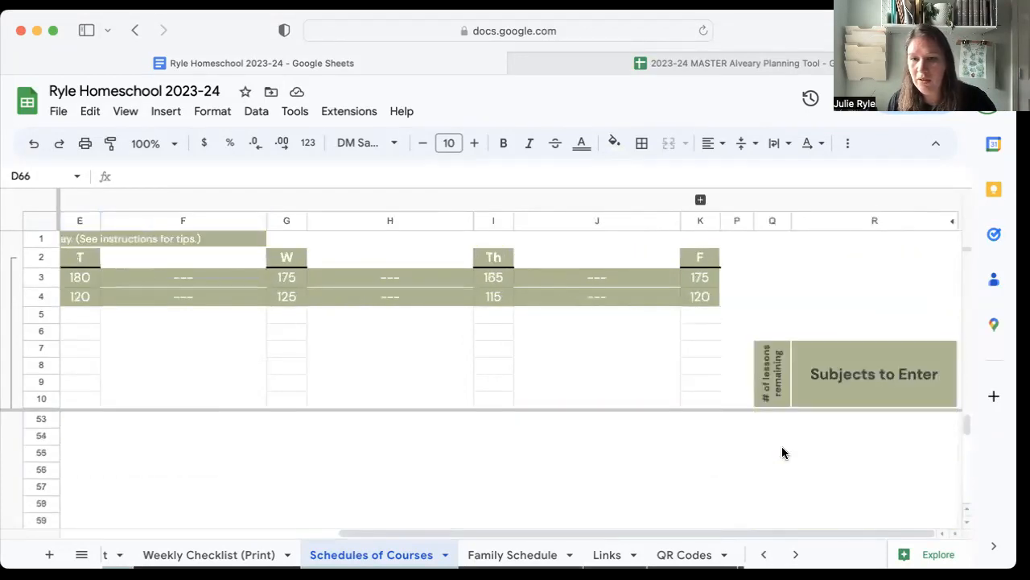
{"action": "scroll", "coordinate": [784, 453], "scroll_direction": "up", "scroll_amount": 10}
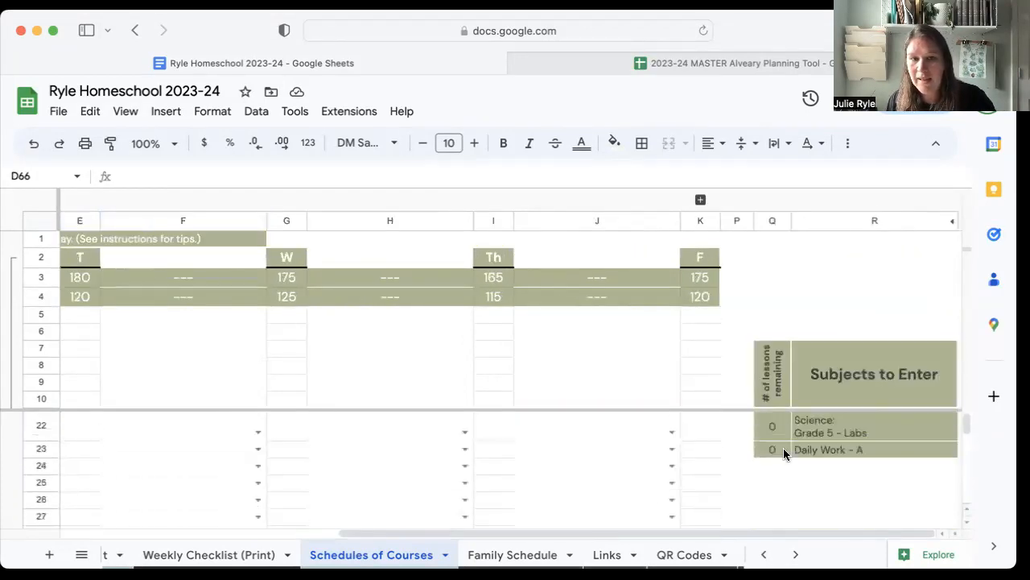
{"action": "scroll", "coordinate": [211, 311], "scroll_direction": "left", "scroll_amount": 5}
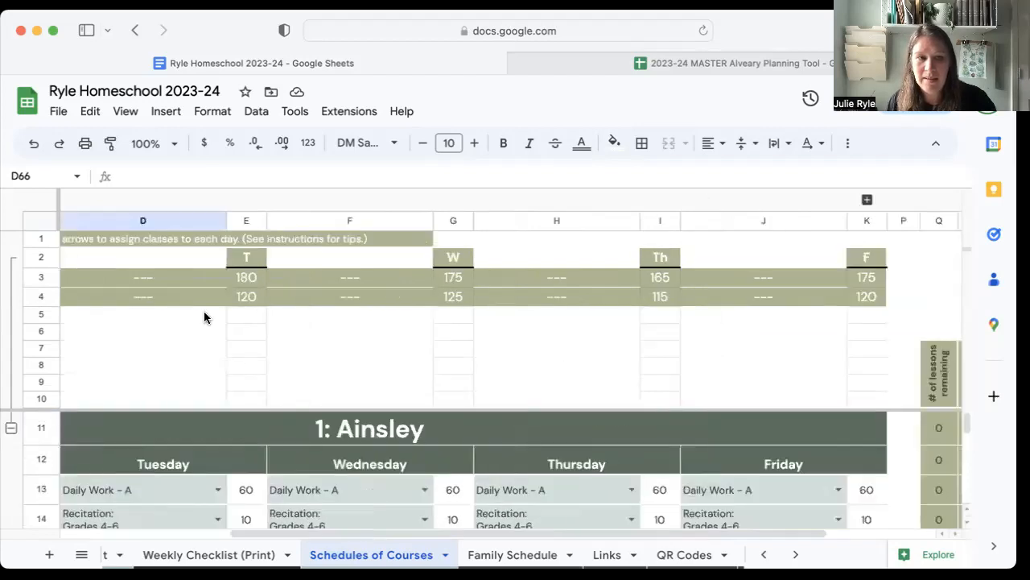
{"action": "scroll", "coordinate": [442, 306], "scroll_direction": "right", "scroll_amount": 5}
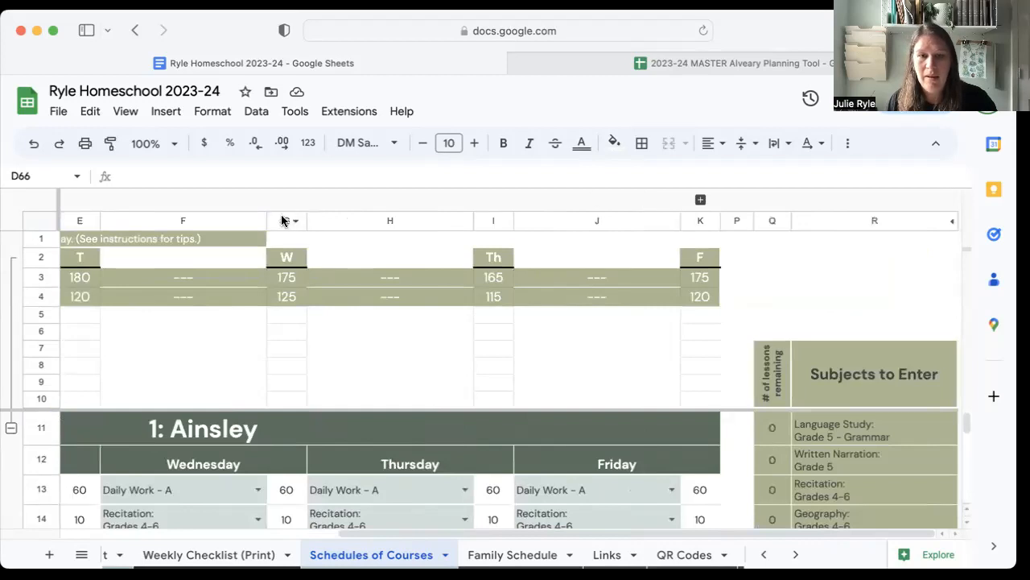
Collapse the daily minutes summary above the first student's schedule, accepting the protected-range edit.
{"action": "scroll", "coordinate": [333, 322], "scroll_direction": "left", "scroll_amount": 10}
{"action": "left_click", "coordinate": [9, 427]}
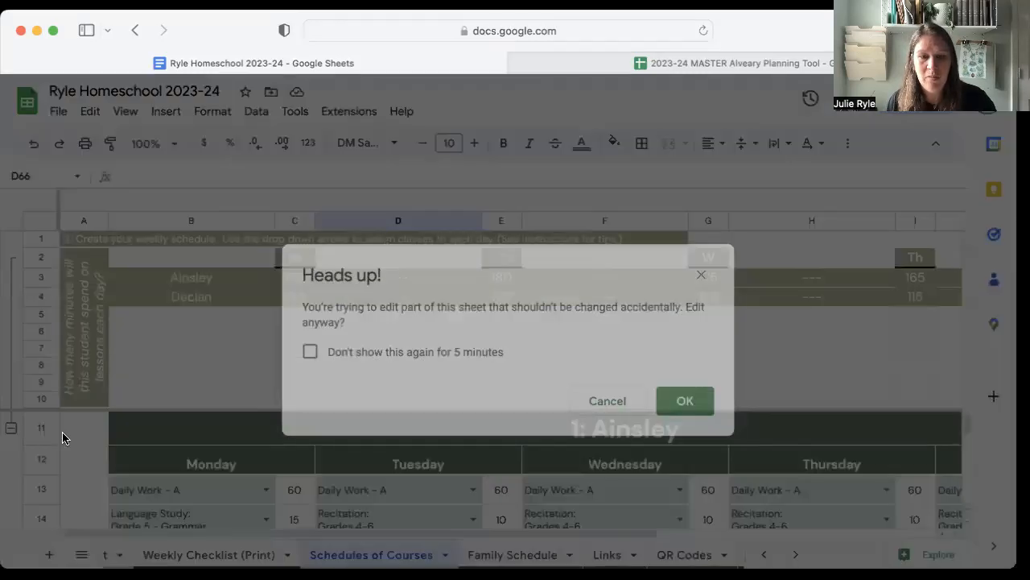
{"action": "left_click", "coordinate": [676, 403]}
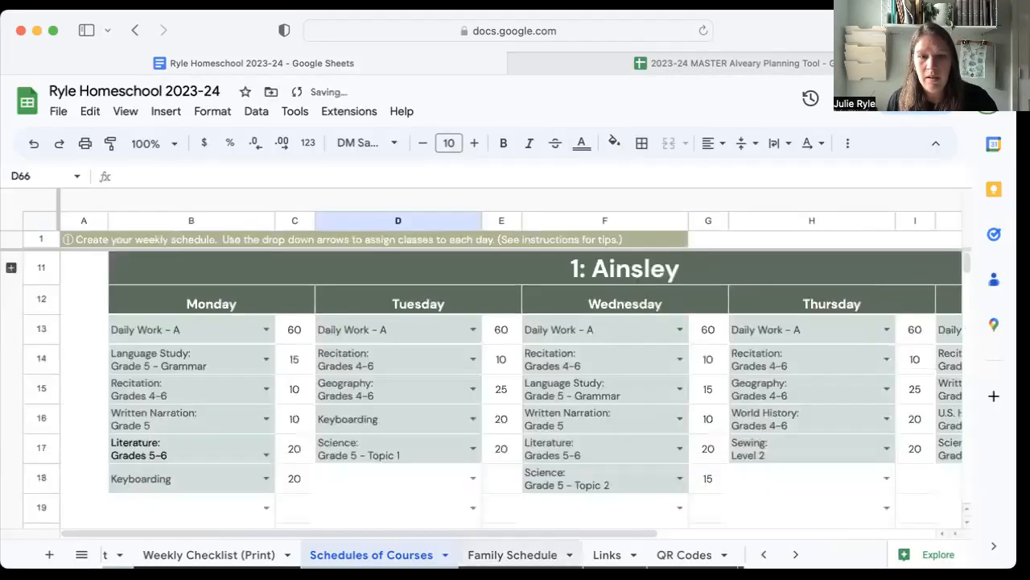
Open the Family Schedule sheet and review the combined daily lessons and each student's time spent on lessons.
{"action": "left_click", "coordinate": [518, 554]}
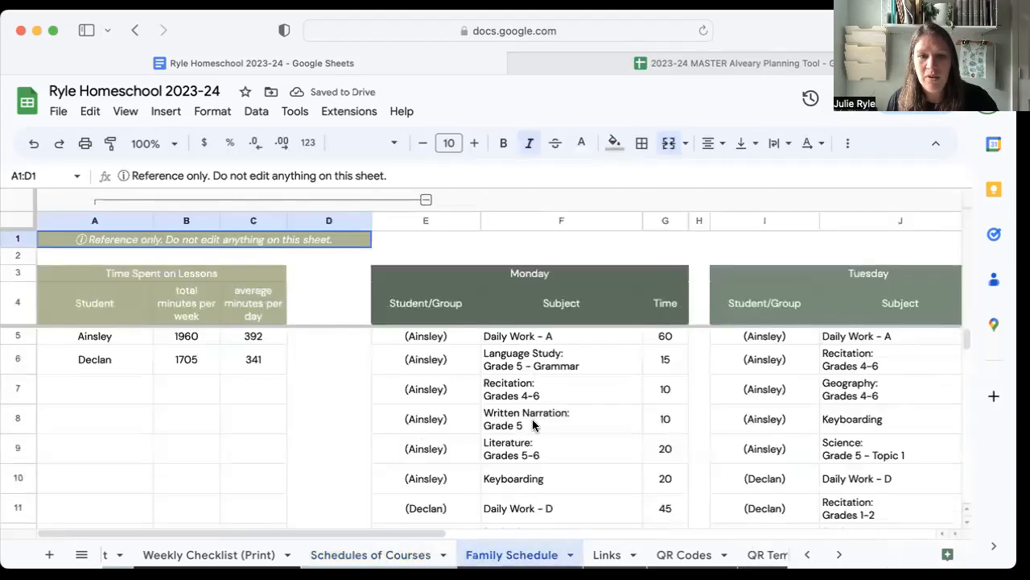
{"action": "scroll", "coordinate": [533, 425], "scroll_direction": "right", "scroll_amount": 3}
{"action": "scroll", "coordinate": [469, 423], "scroll_direction": "left", "scroll_amount": 3}
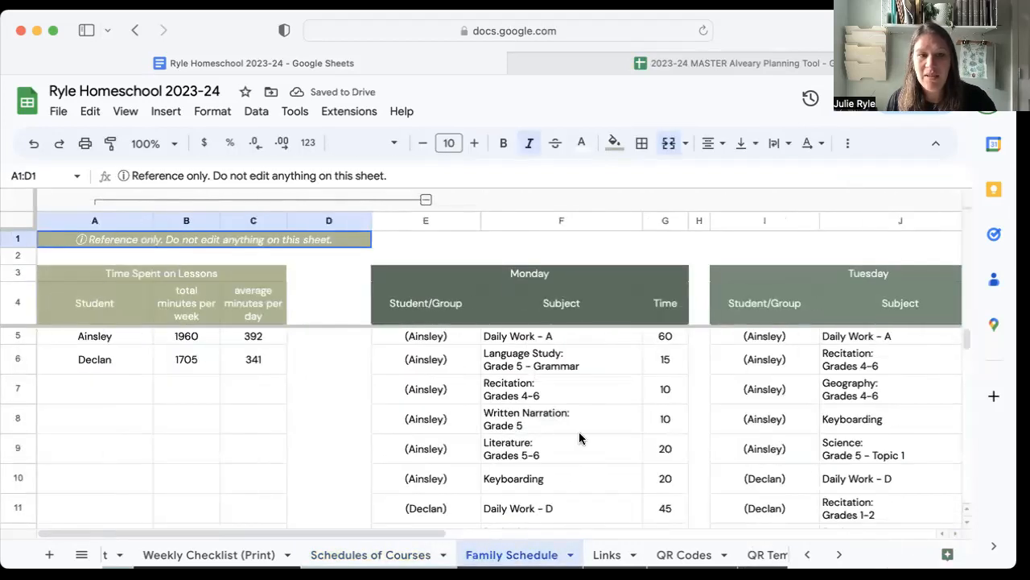
{"action": "scroll", "coordinate": [580, 436], "scroll_direction": "down", "scroll_amount": 4}
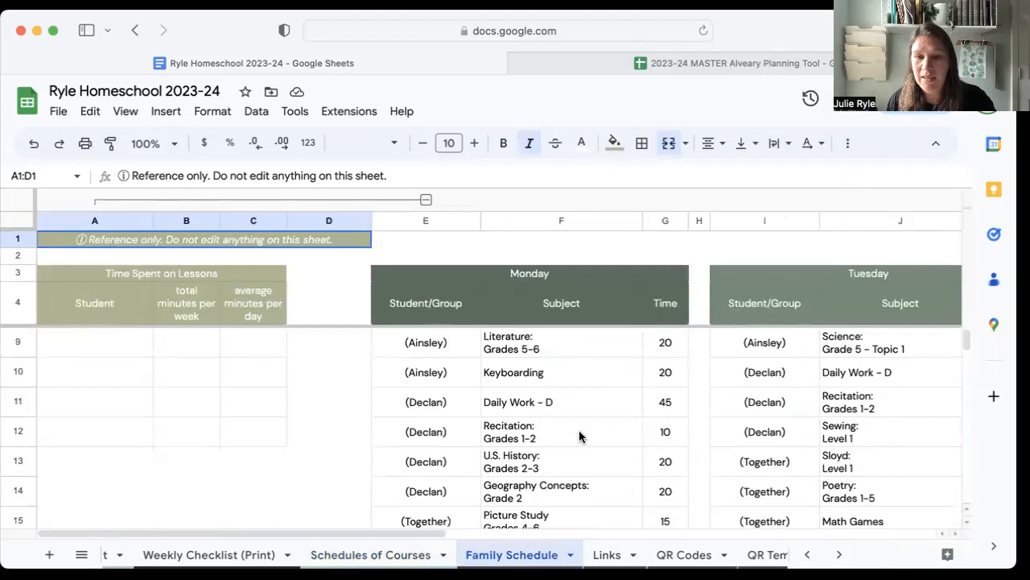
{"action": "scroll", "coordinate": [580, 437], "scroll_direction": "up", "scroll_amount": 2}
{"action": "scroll", "coordinate": [580, 437], "scroll_direction": "up", "scroll_amount": 2}
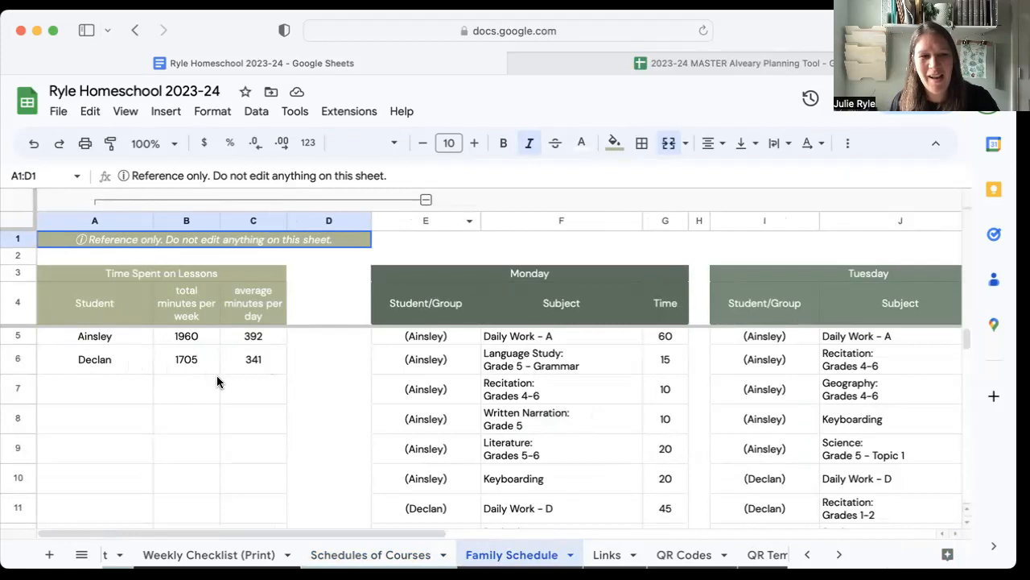
Collapse the "Time Spent on Lessons" columns A–D and unhide the Saturday and Sunday columns in the family schedule.
{"action": "left_click", "coordinate": [426, 200]}
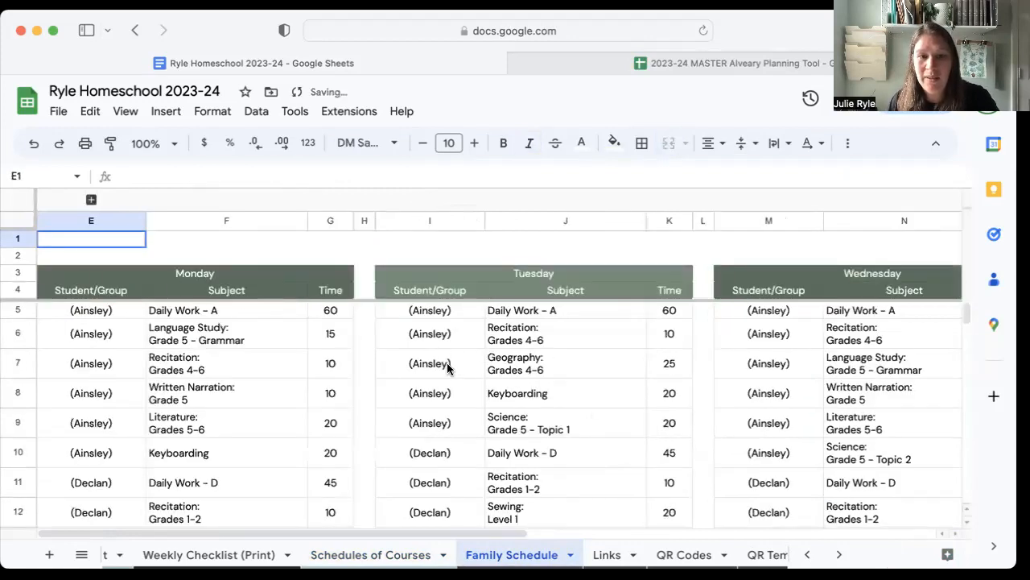
{"action": "left_click", "coordinate": [77, 274]}
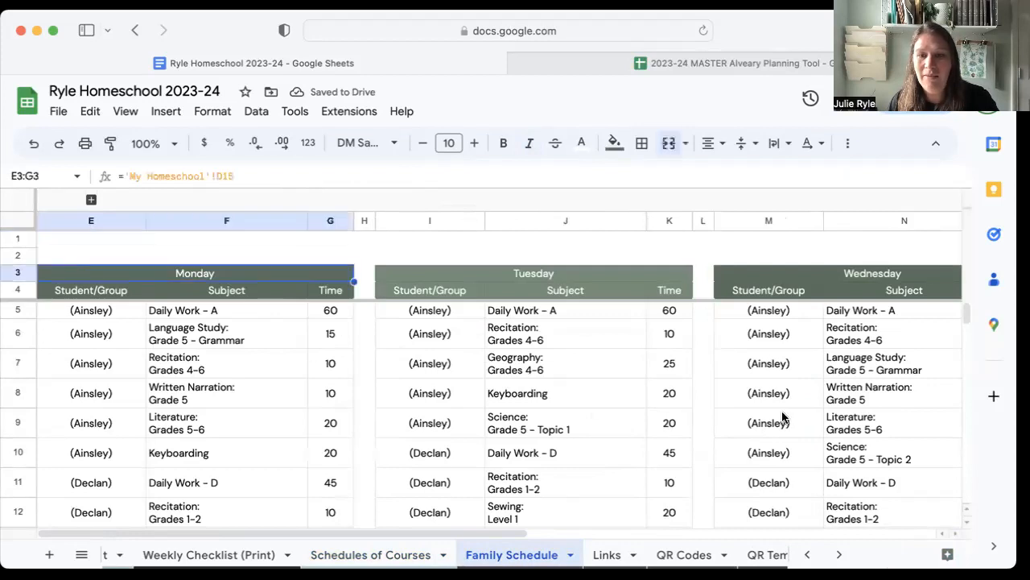
{"action": "scroll", "coordinate": [839, 420], "scroll_direction": "right", "scroll_amount": 10}
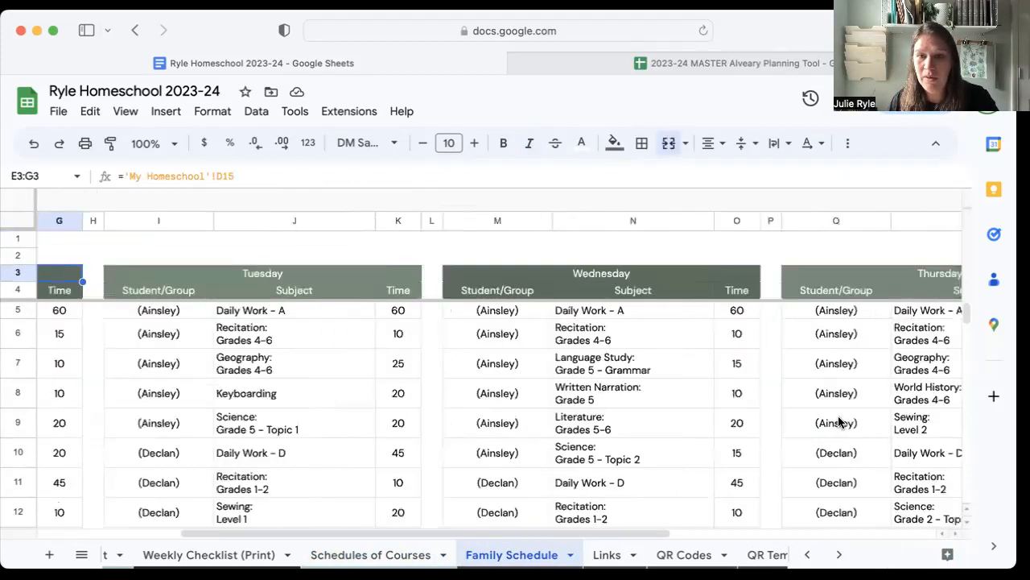
{"action": "scroll", "coordinate": [838, 422], "scroll_direction": "right", "scroll_amount": 2}
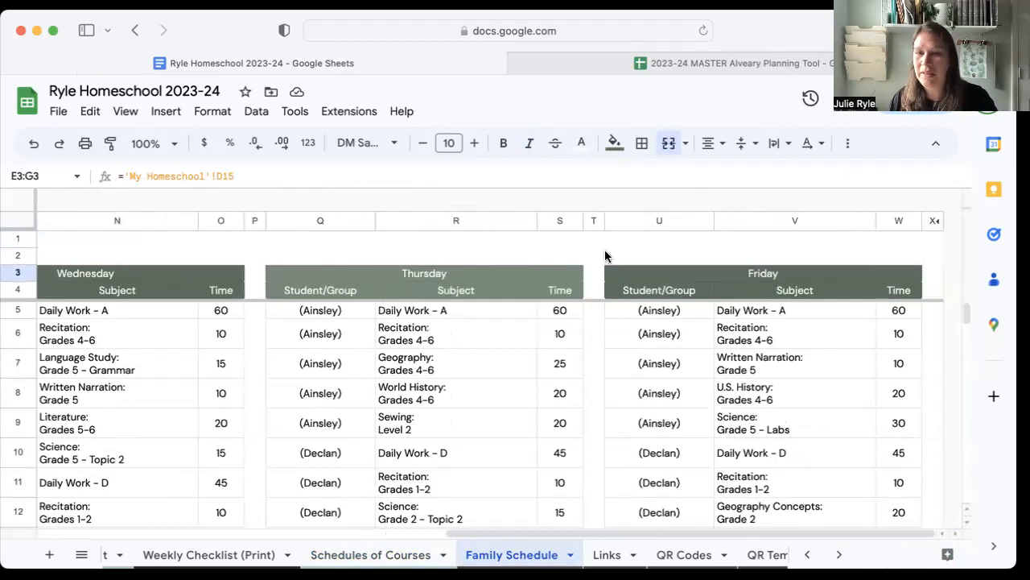
{"action": "left_click_drag", "start_coordinate": [947, 222], "coordinate": [924, 230]}
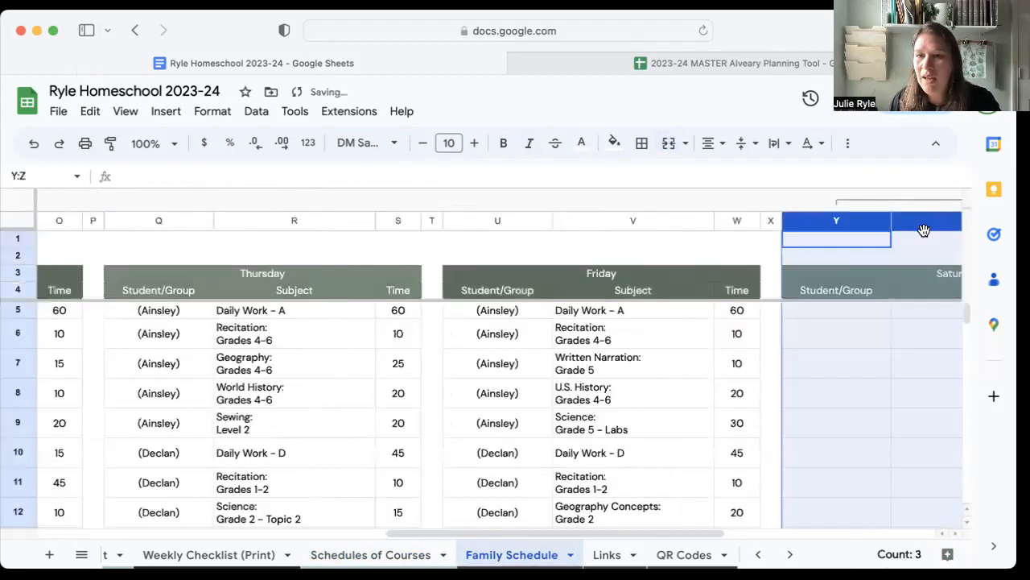
{"action": "scroll", "coordinate": [825, 271], "scroll_direction": "right", "scroll_amount": 10}
{"action": "scroll", "coordinate": [731, 285], "scroll_direction": "left", "scroll_amount": 4}
{"action": "scroll", "coordinate": [793, 242], "scroll_direction": "right", "scroll_amount": 4}
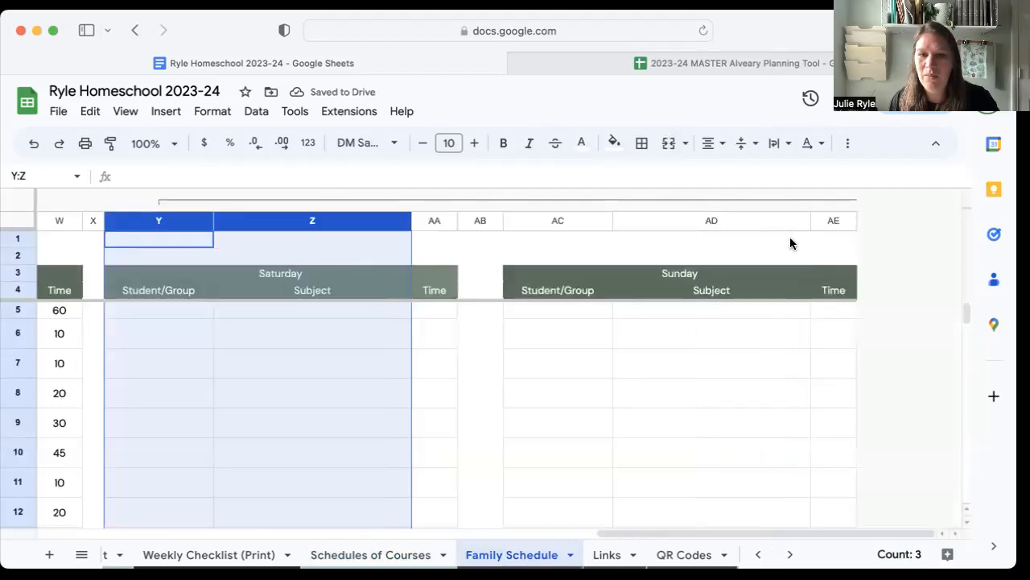
{"action": "scroll", "coordinate": [490, 236], "scroll_direction": "left", "scroll_amount": 4}
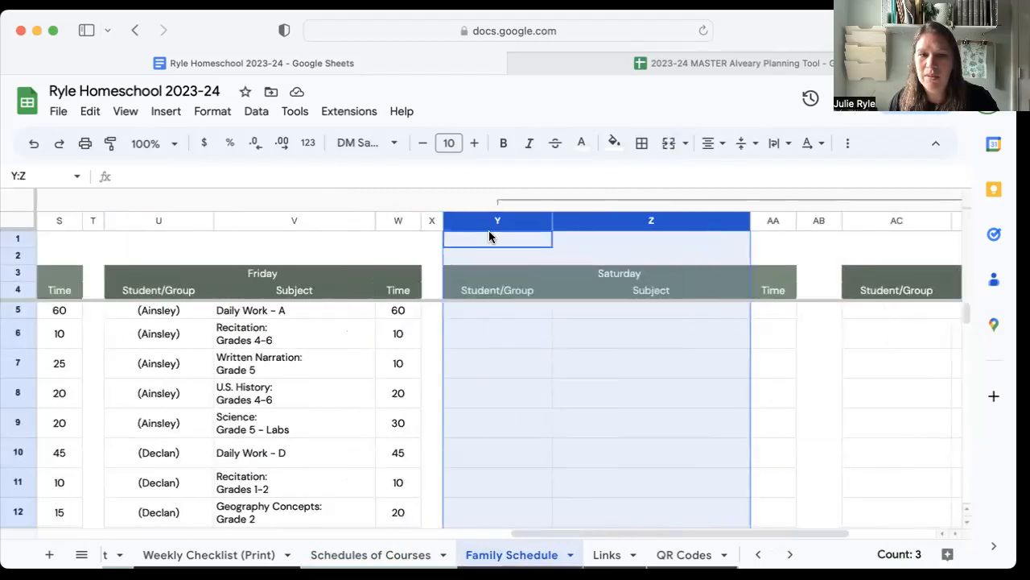
{"action": "scroll", "coordinate": [506, 212], "scroll_direction": "left", "scroll_amount": 12}
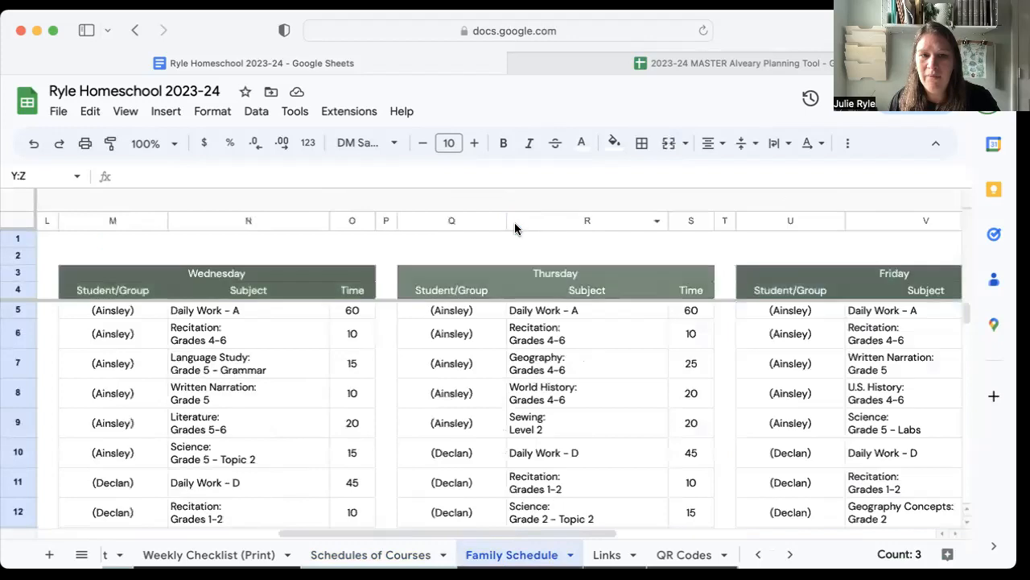
Select the family schedule's Monday to Friday block with its headers, range E3:W17.
{"action": "left_click", "coordinate": [184, 280]}
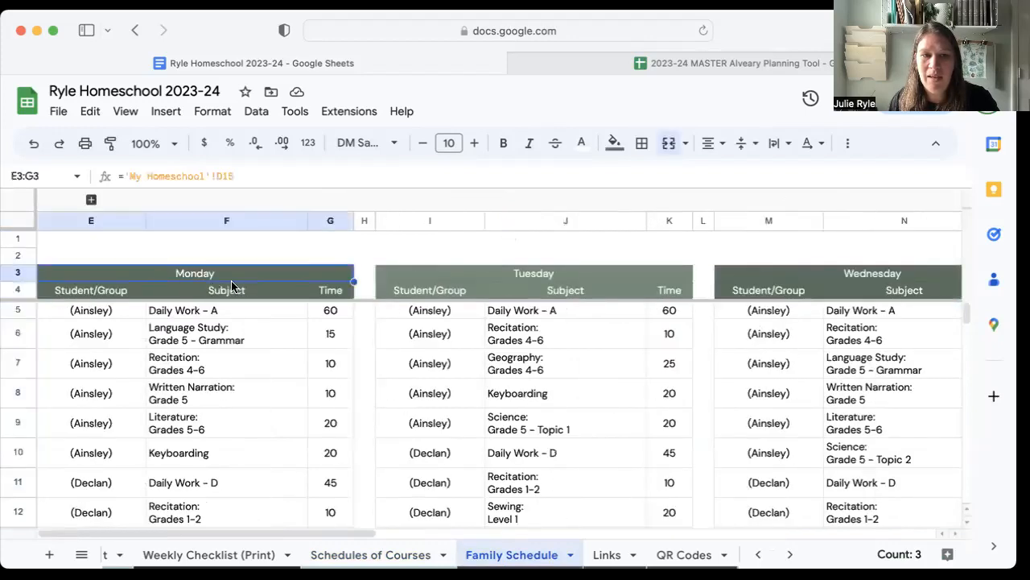
{"action": "scroll", "coordinate": [789, 312], "scroll_direction": "right", "scroll_amount": 10}
{"action": "scroll", "coordinate": [509, 314], "scroll_direction": "down", "scroll_amount": 5}
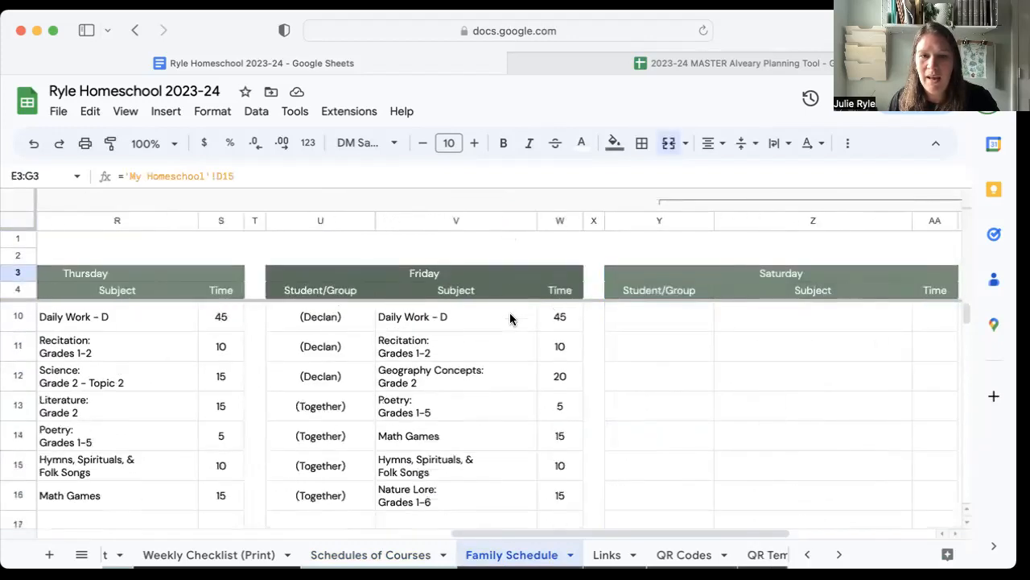
{"action": "scroll", "coordinate": [511, 316], "scroll_direction": "left", "scroll_amount": 8}
{"action": "scroll", "coordinate": [524, 348], "scroll_direction": "left", "scroll_amount": 4}
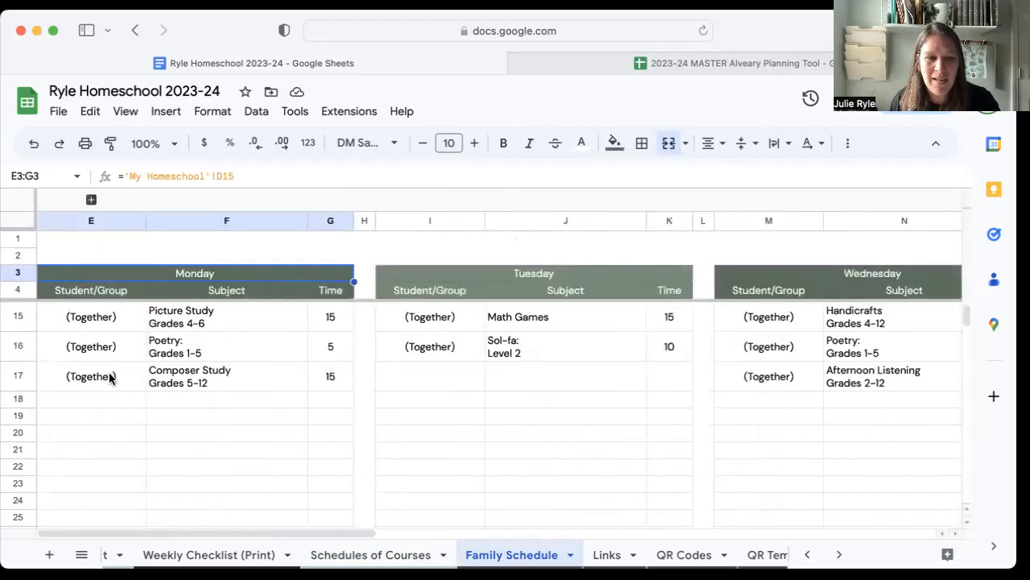
{"action": "scroll", "coordinate": [550, 373], "scroll_direction": "right", "scroll_amount": 15}
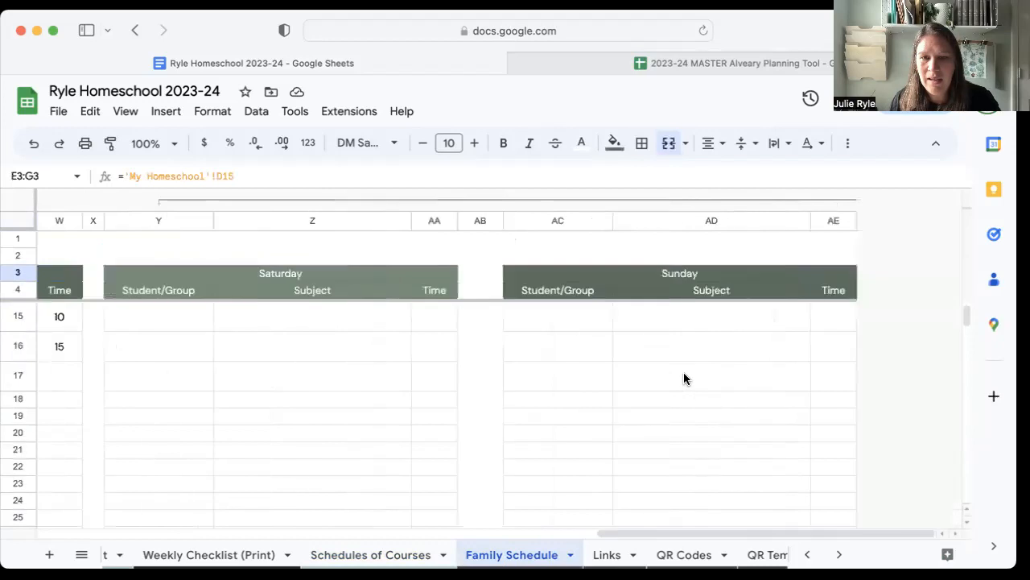
{"action": "scroll", "coordinate": [684, 378], "scroll_direction": "left", "scroll_amount": 4}
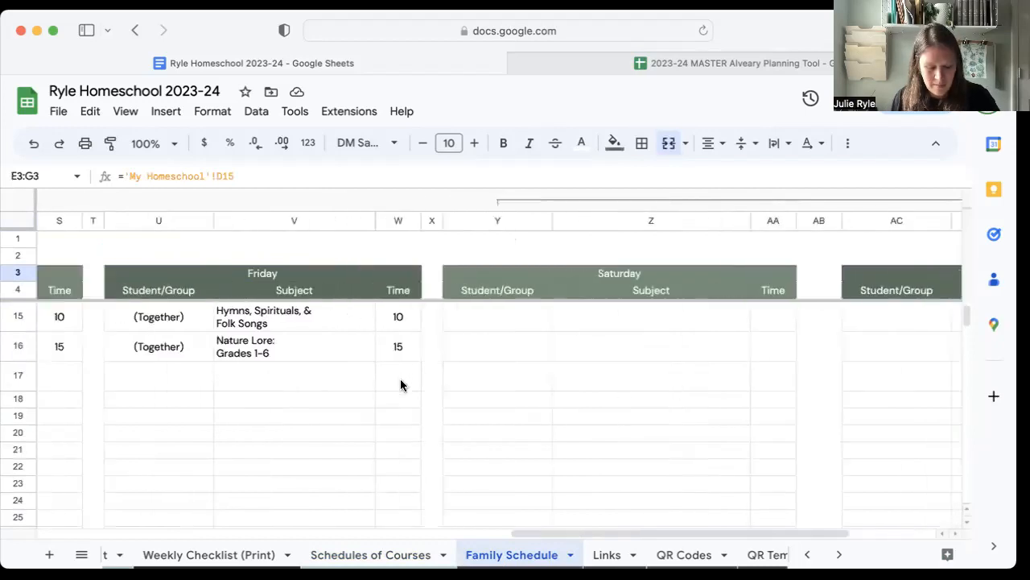
{"action": "left_click", "coordinate": [401, 386], "text": "shift"}
{"action": "scroll", "coordinate": [399, 385], "scroll_direction": "left", "scroll_amount": 8}
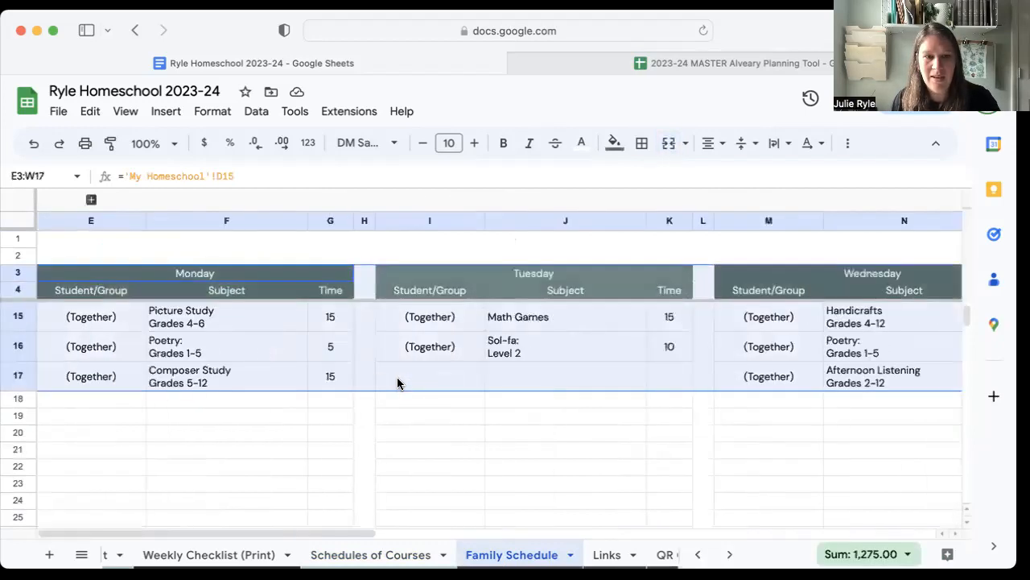
{"action": "scroll", "coordinate": [399, 386], "scroll_direction": "up", "scroll_amount": 3}
Open the print settings for the family schedule and set landscape orientation with the scale at "Fit to width".
{"action": "key", "text": "super+p"}
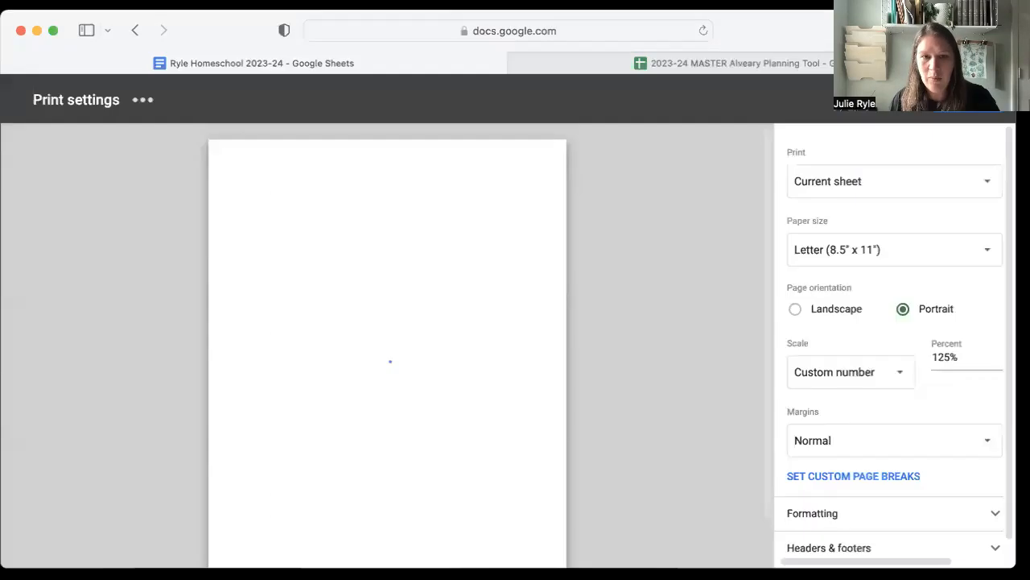
{"action": "left_click", "coordinate": [832, 314]}
{"action": "left_click", "coordinate": [871, 375]}
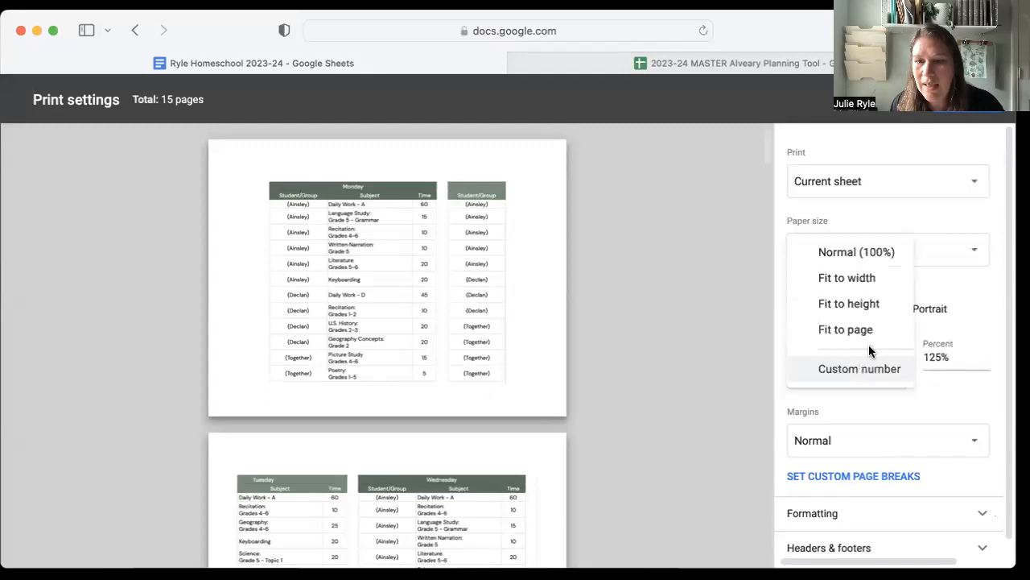
{"action": "left_click", "coordinate": [837, 278]}
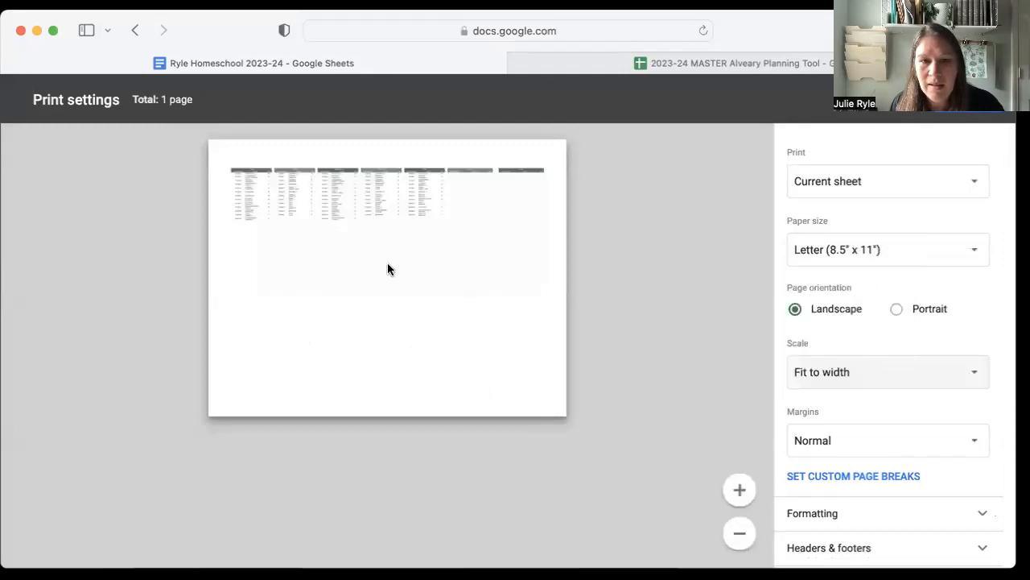
Limit the printout to the selected cells E3:W17 with narrow margins, and inspect the enlarged preview before leaving the print settings.
{"action": "left_click", "coordinate": [845, 189]}
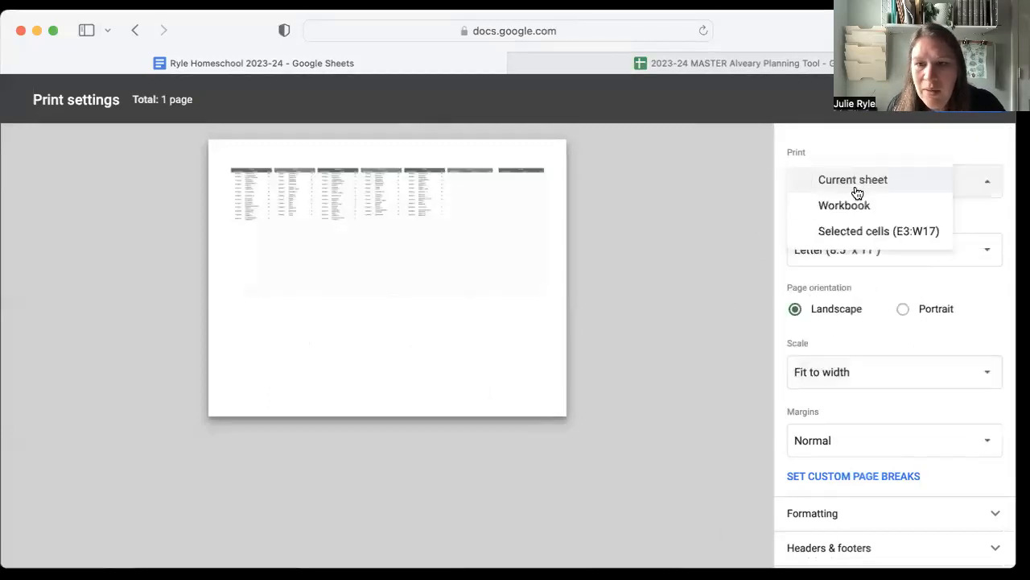
{"action": "left_click", "coordinate": [853, 233]}
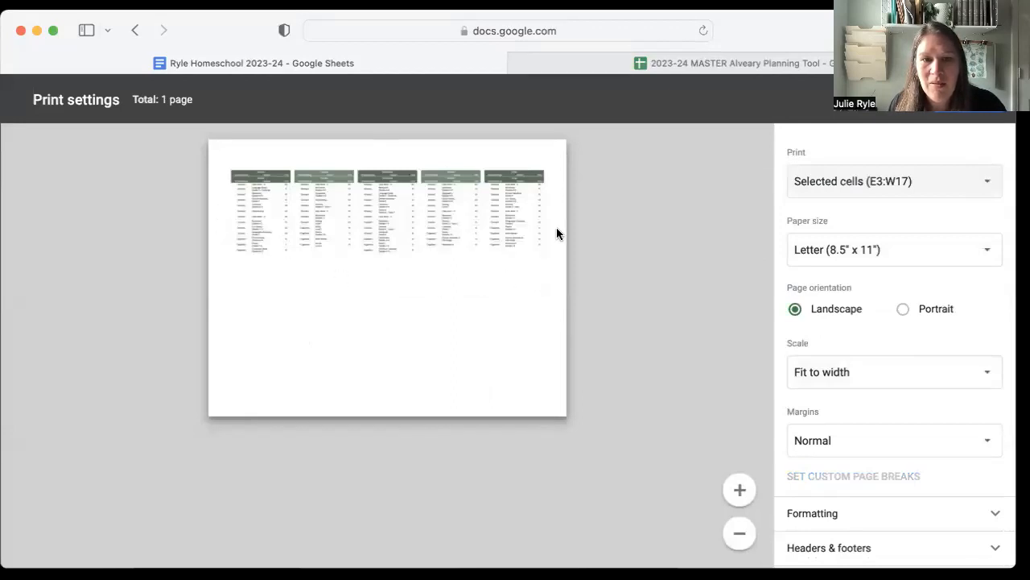
{"action": "left_click", "coordinate": [847, 441]}
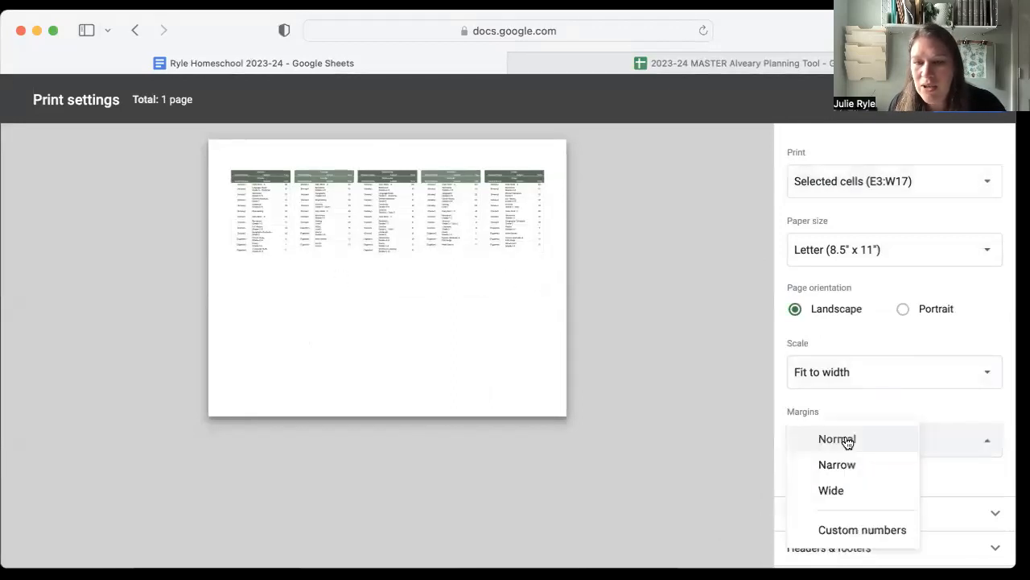
{"action": "left_click", "coordinate": [850, 466]}
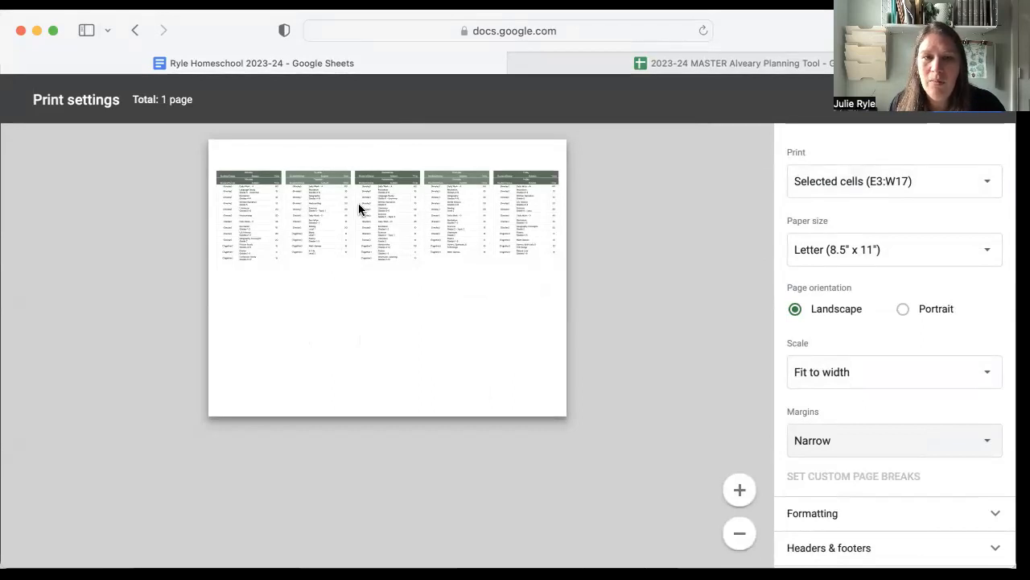
{"action": "left_click", "coordinate": [739, 489]}
{"action": "left_click", "coordinate": [740, 489]}
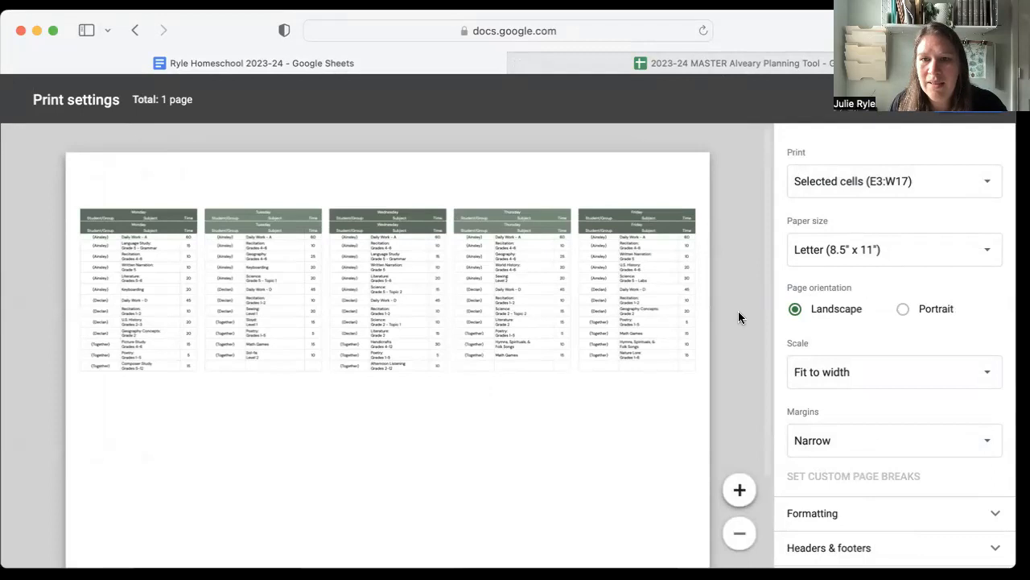
{"action": "left_click", "coordinate": [918, 99]}
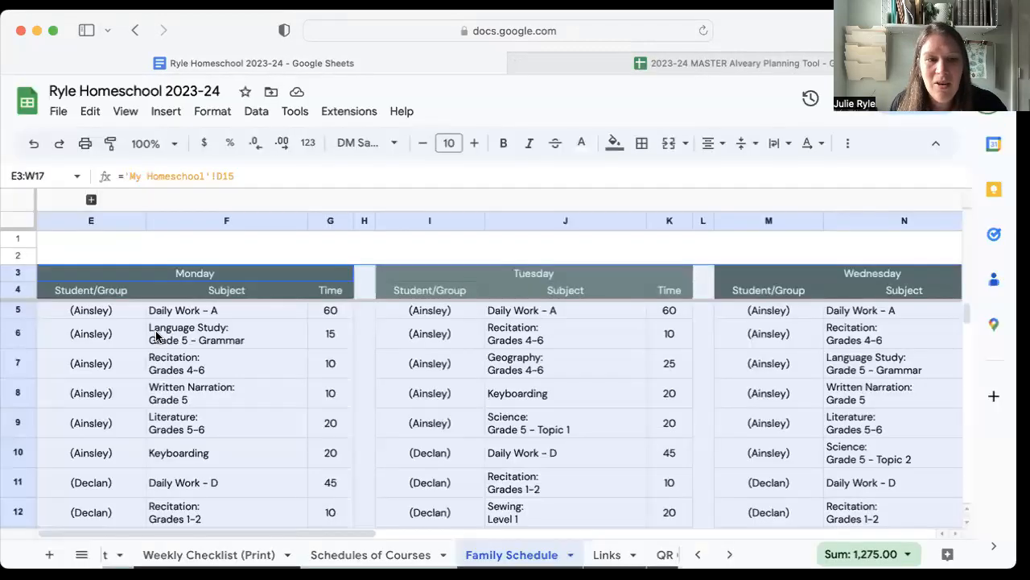
Reselect the Monday to Friday lessons without the header rows, range E5:W17.
{"action": "left_click", "coordinate": [56, 330]}
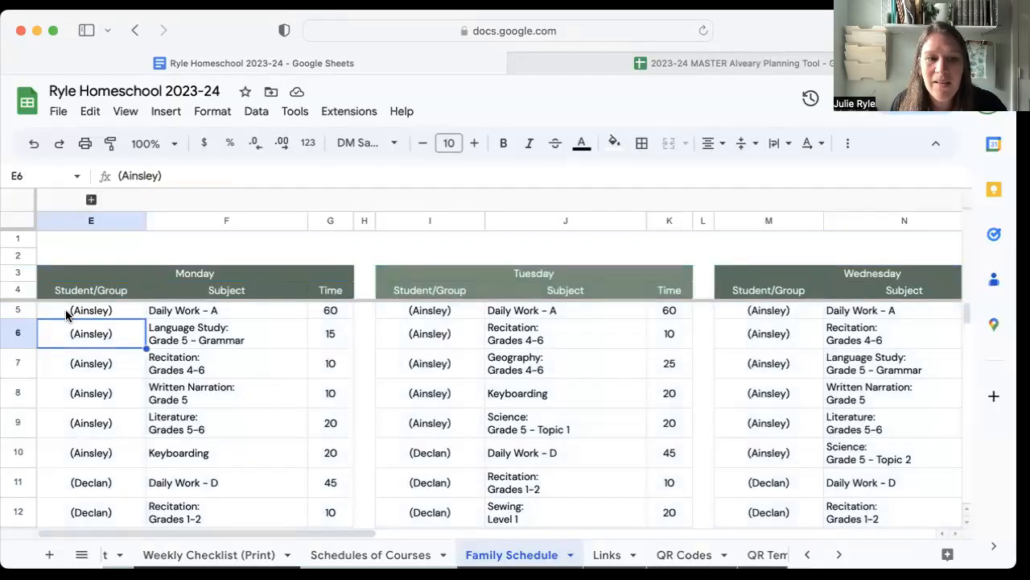
{"action": "left_click", "coordinate": [63, 315]}
{"action": "scroll", "coordinate": [794, 404], "scroll_direction": "right", "scroll_amount": 10}
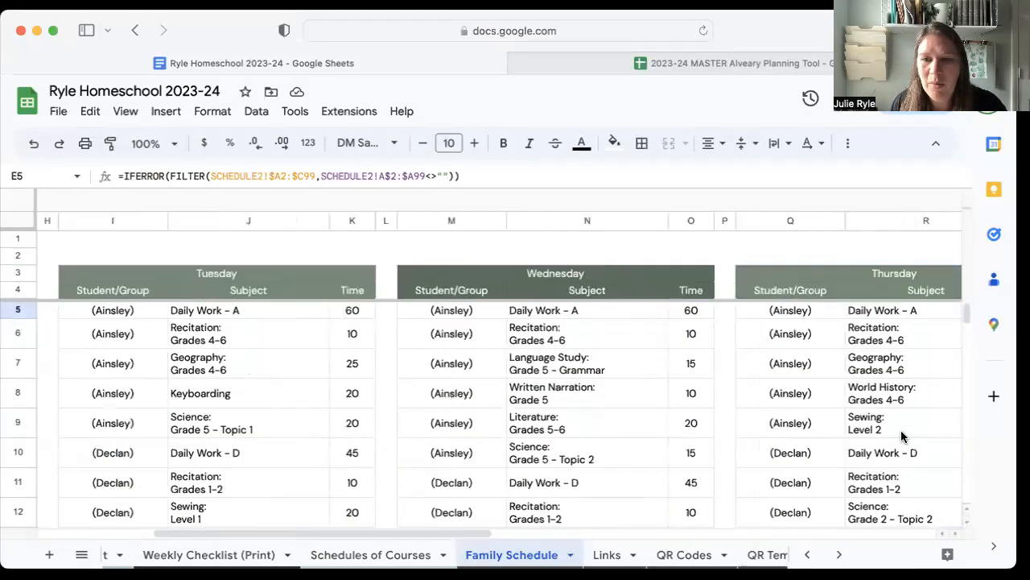
{"action": "scroll", "coordinate": [901, 432], "scroll_direction": "right", "scroll_amount": 2}
{"action": "scroll", "coordinate": [898, 432], "scroll_direction": "right", "scroll_amount": 5}
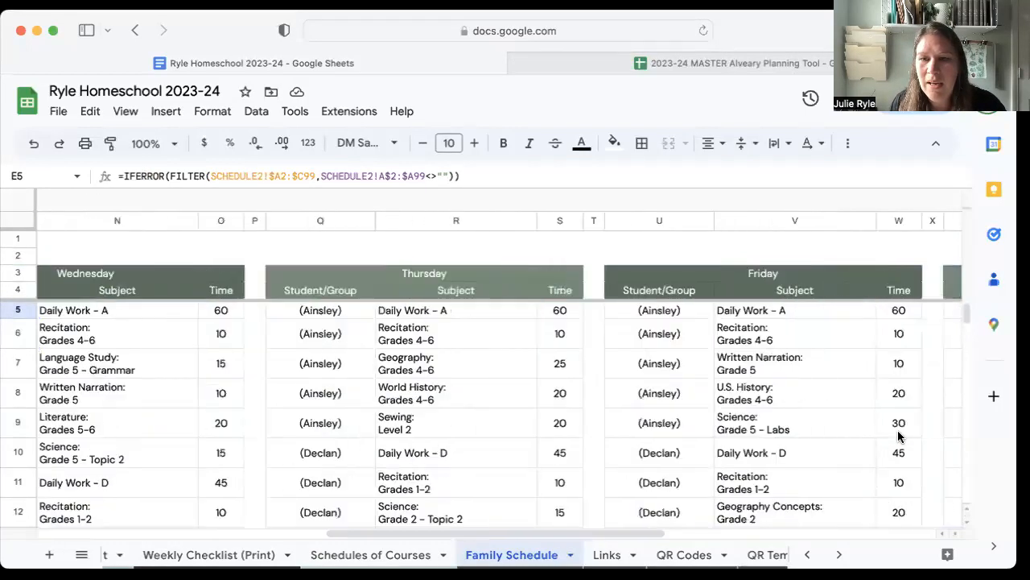
{"action": "scroll", "coordinate": [890, 437], "scroll_direction": "down", "scroll_amount": 5}
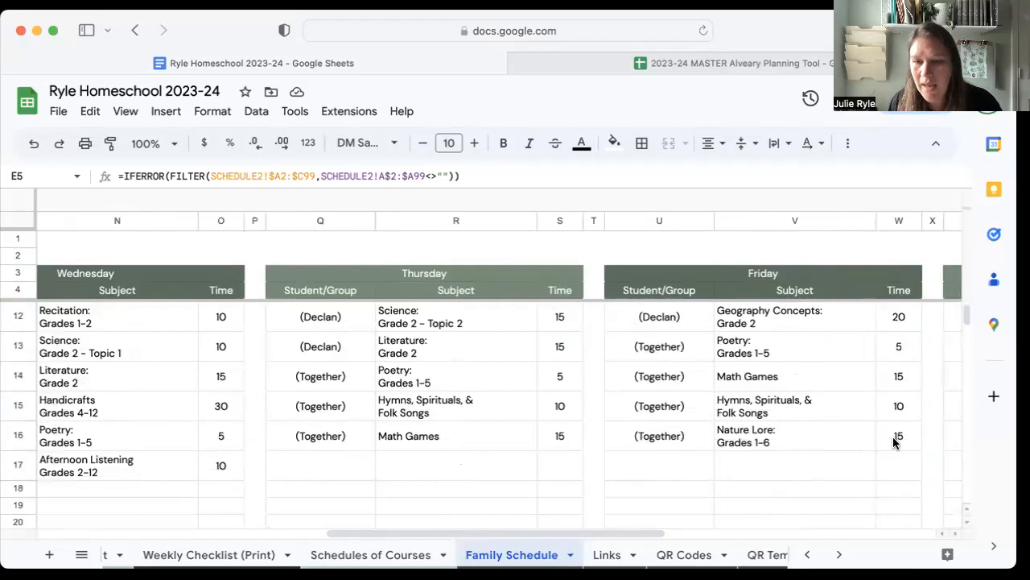
{"action": "left_click", "coordinate": [899, 478], "text": "shift"}
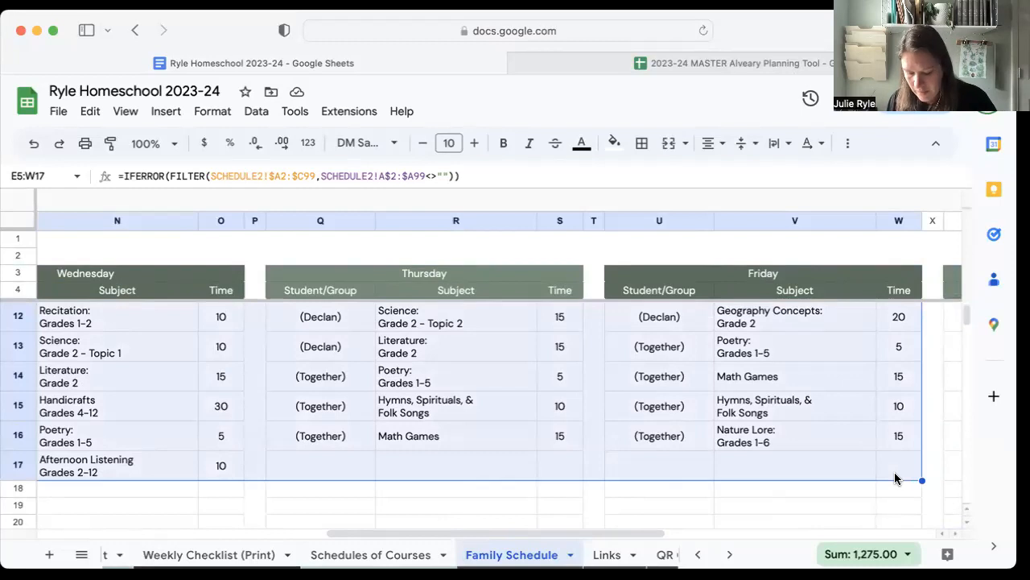
Preview the printout of only the selected cells E5:W17, and leave the print settings without printing.
{"action": "key", "text": "super+p"}
{"action": "left_click", "coordinate": [917, 179]}
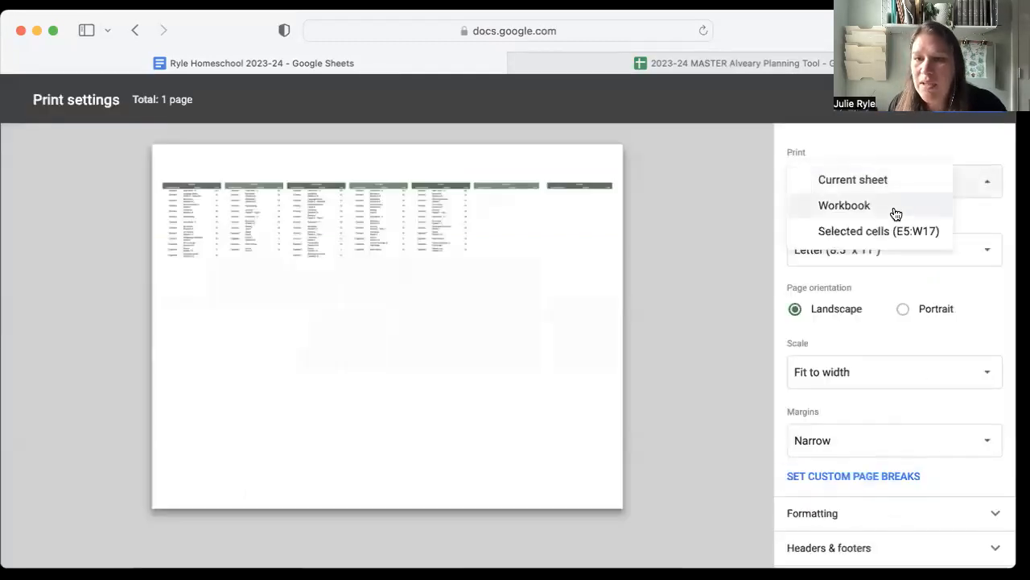
{"action": "left_click", "coordinate": [886, 231]}
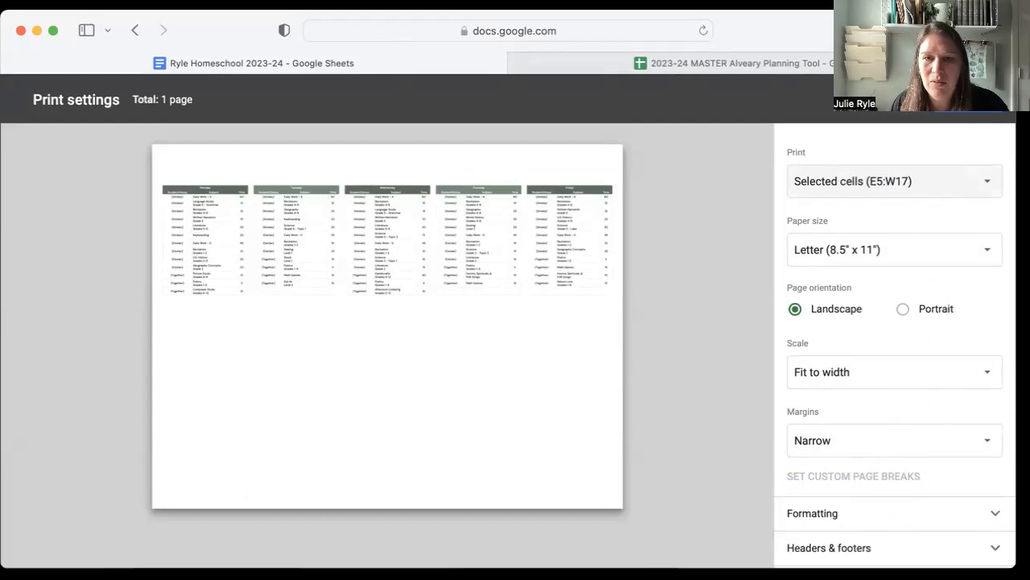
{"action": "key", "text": "Escape"}
Clear the range selection in the family schedule and open the Links sheet.
{"action": "left_click", "coordinate": [532, 467]}
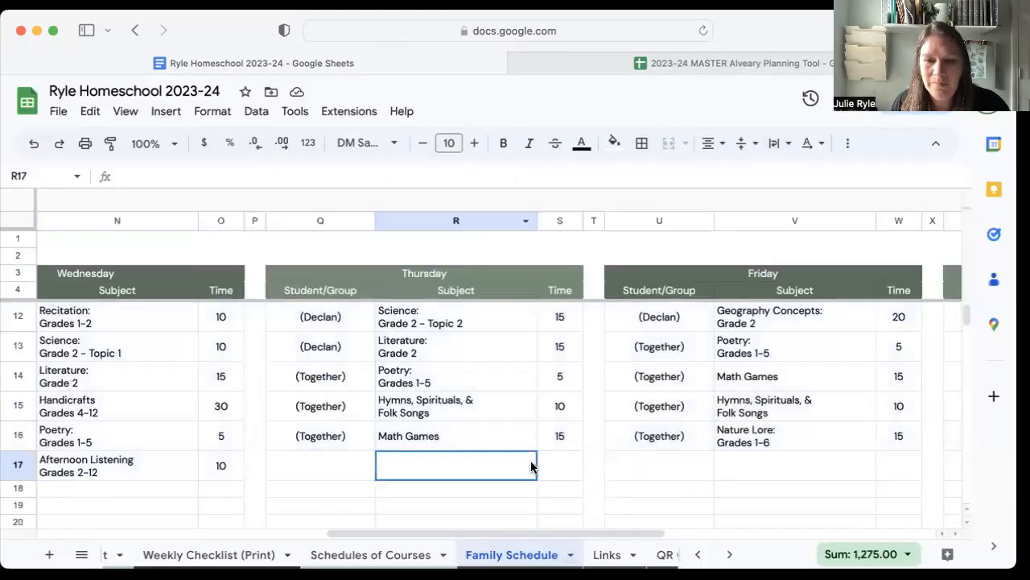
{"action": "left_click", "coordinate": [607, 554]}
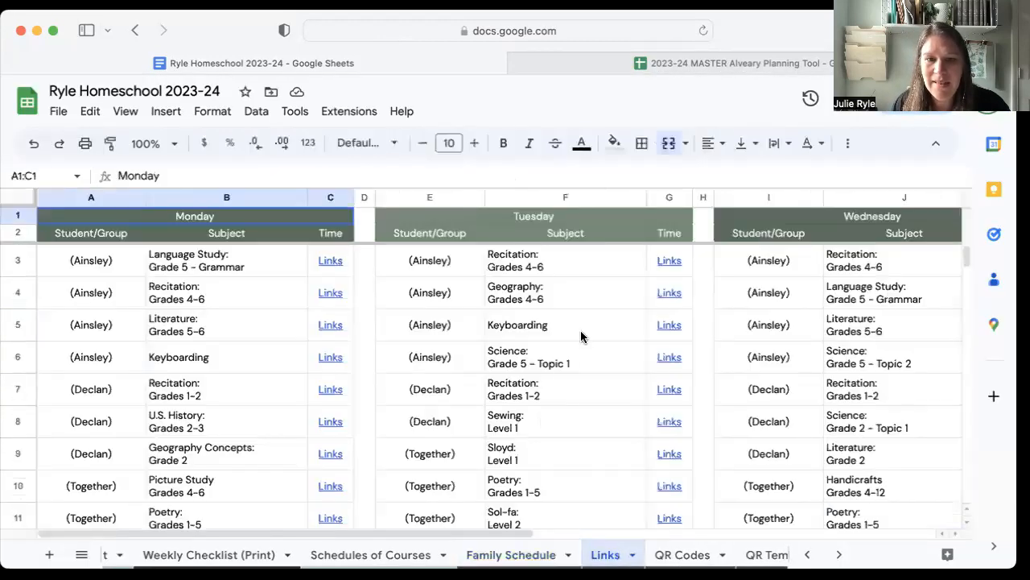
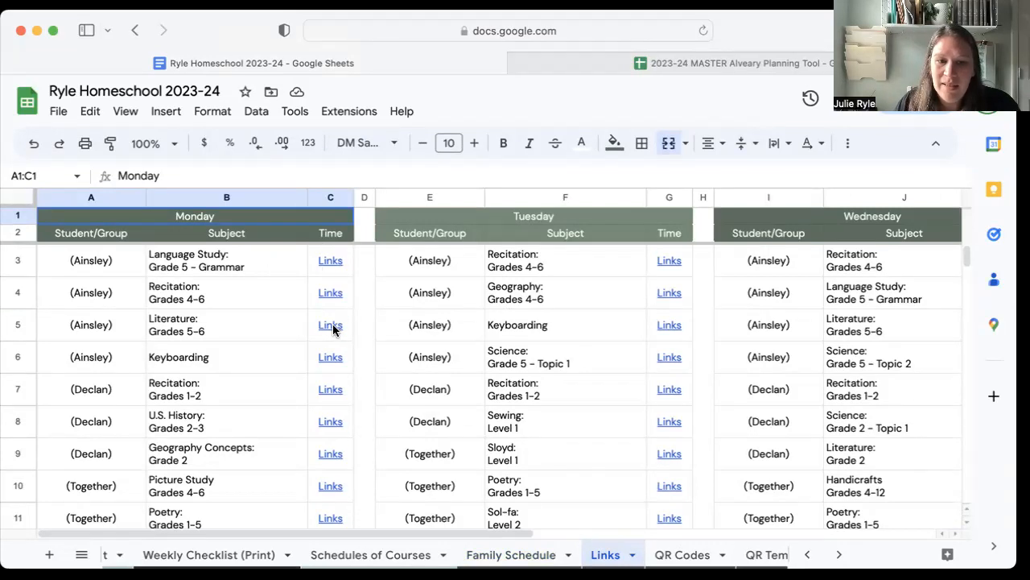
Show the lesson link for Monday's Composer Study, and look through the Monday and Tuesday codes on the QR Codes sheet.
{"action": "scroll", "coordinate": [335, 408], "scroll_direction": "down", "scroll_amount": 3}
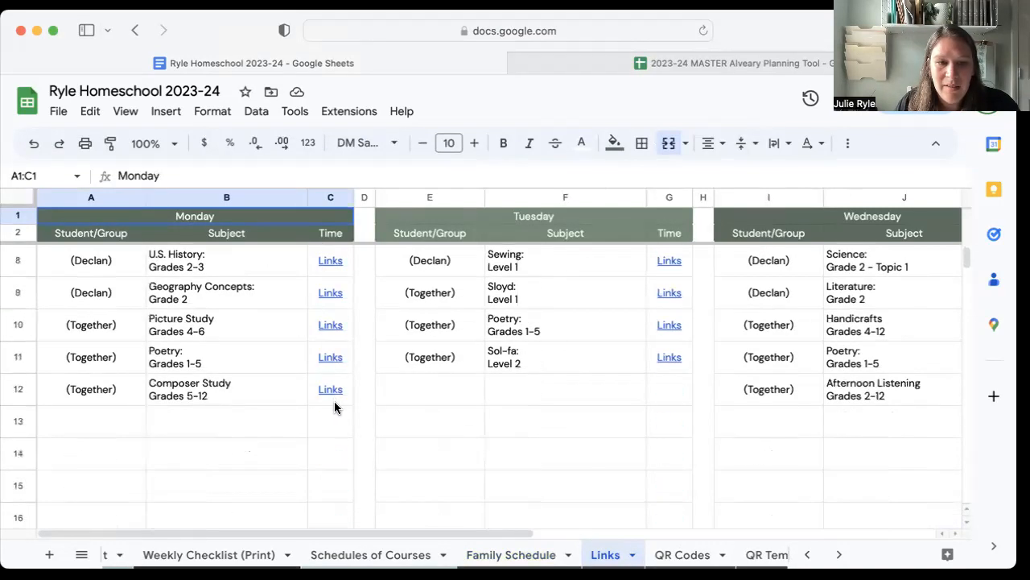
{"action": "left_click", "coordinate": [330, 395]}
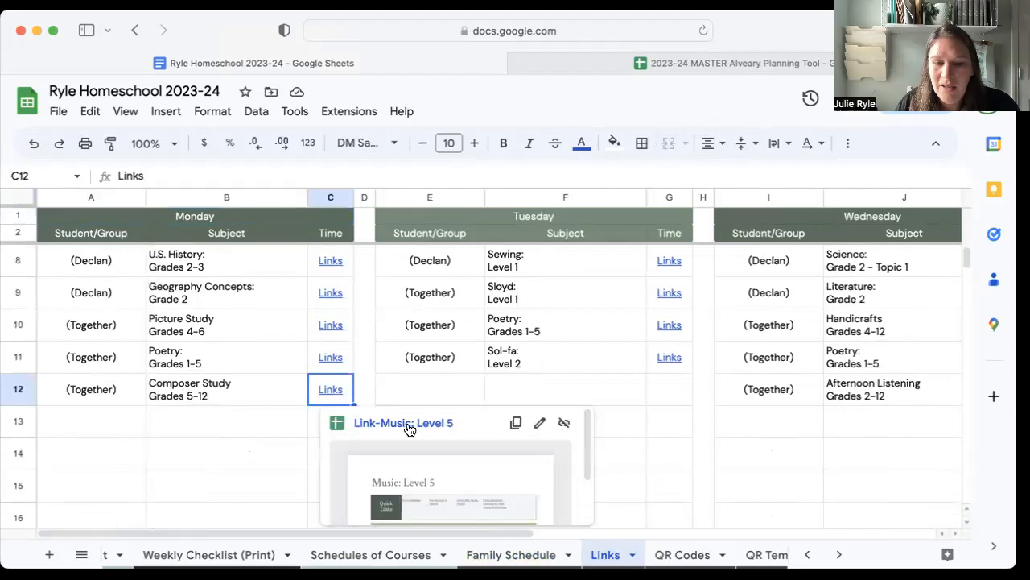
{"action": "left_click", "coordinate": [682, 555]}
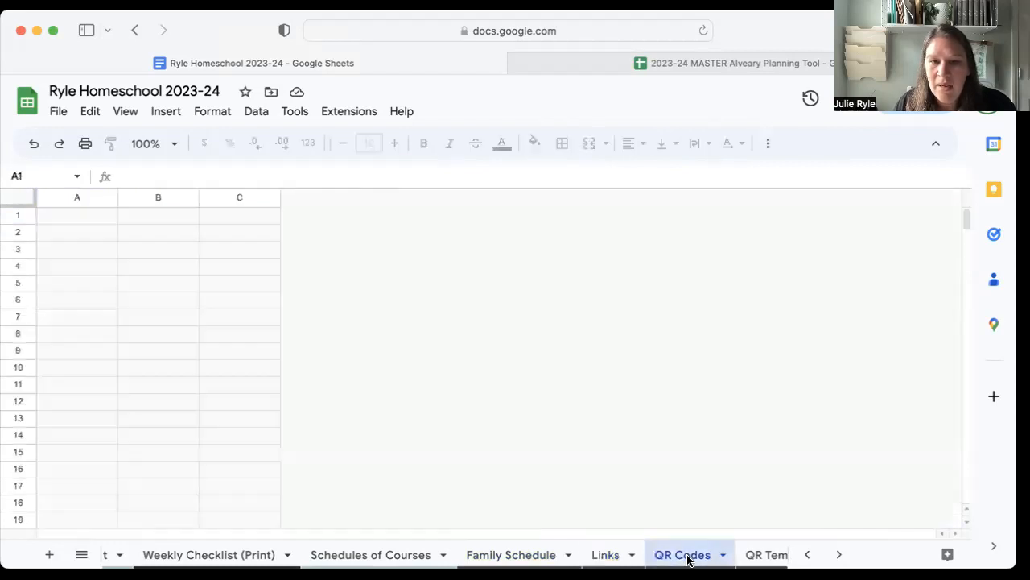
{"action": "scroll", "coordinate": [475, 385], "scroll_direction": "down", "scroll_amount": 4}
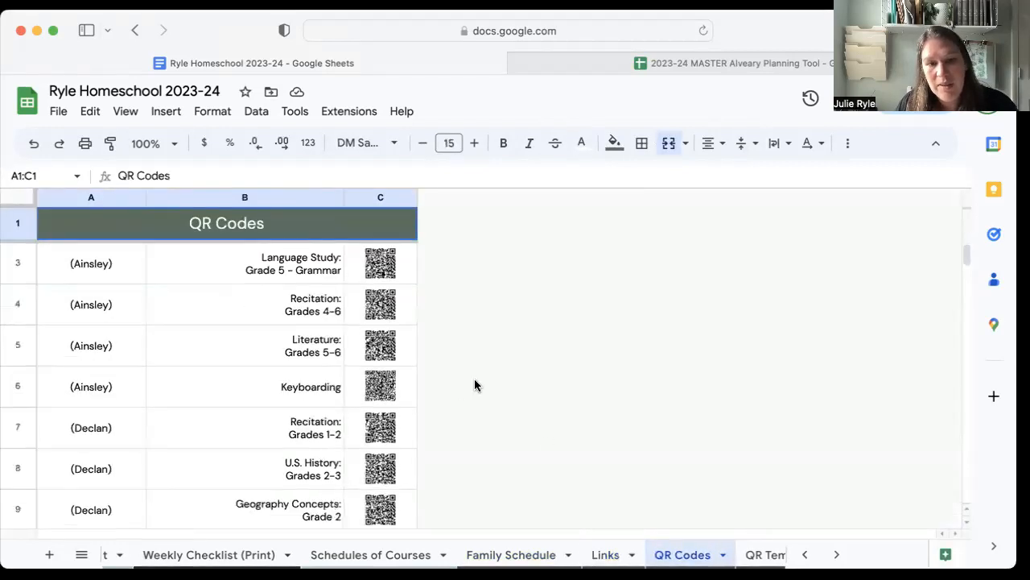
{"action": "scroll", "coordinate": [475, 385], "scroll_direction": "up", "scroll_amount": 4}
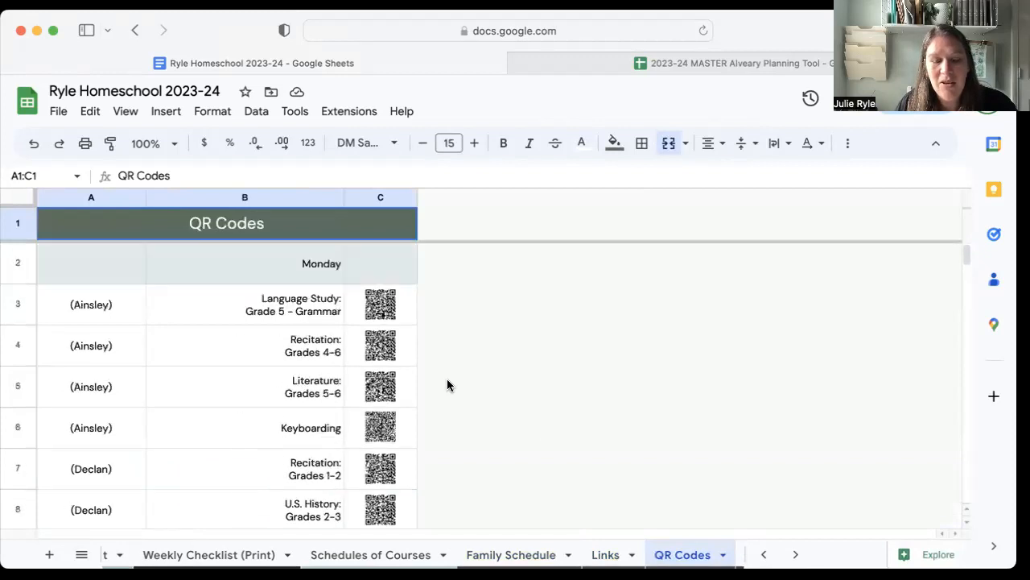
{"action": "scroll", "coordinate": [303, 336], "scroll_direction": "down", "scroll_amount": 6}
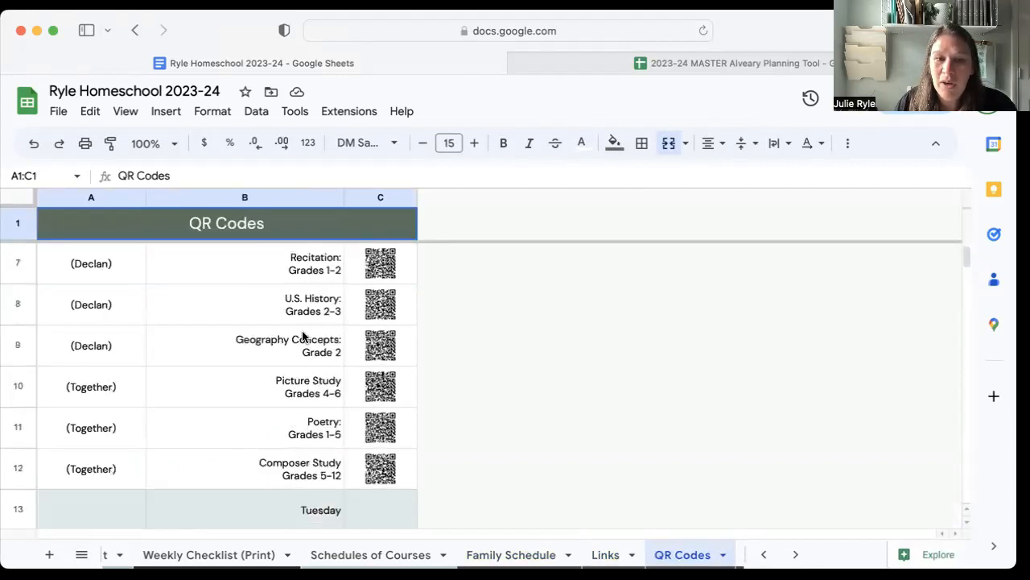
{"action": "scroll", "coordinate": [302, 337], "scroll_direction": "down", "scroll_amount": 4}
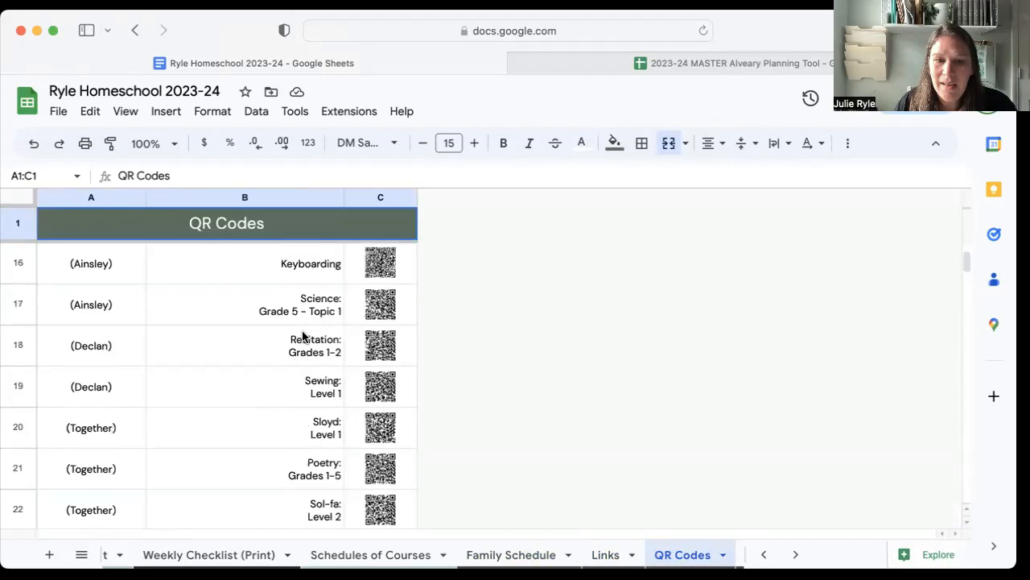
{"action": "scroll", "coordinate": [303, 337], "scroll_direction": "up", "scroll_amount": 10}
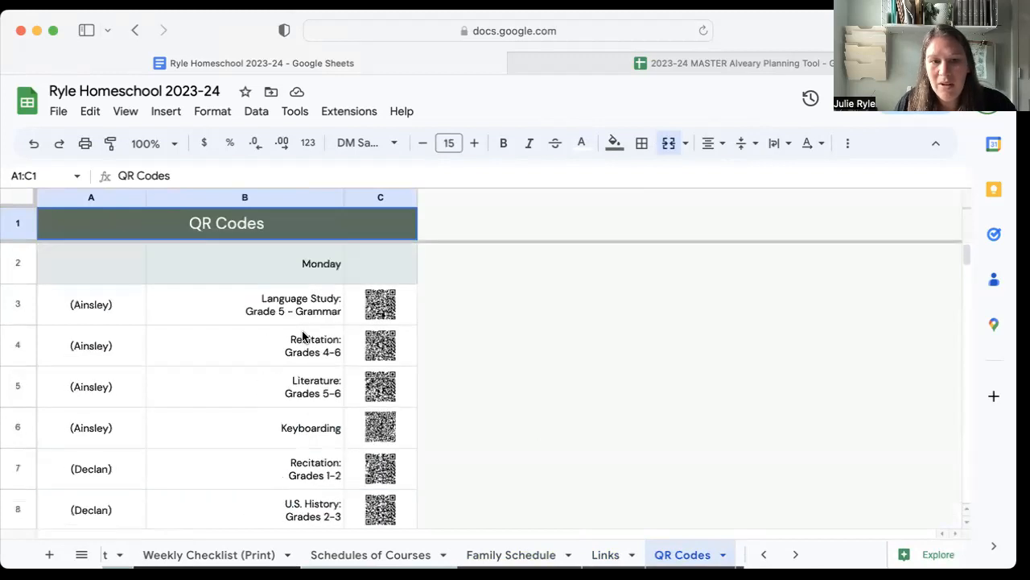
Preview the printout of the whole QR Codes sheet through its Friday lessons, and leave the print settings without printing.
{"action": "key", "text": "super+p"}
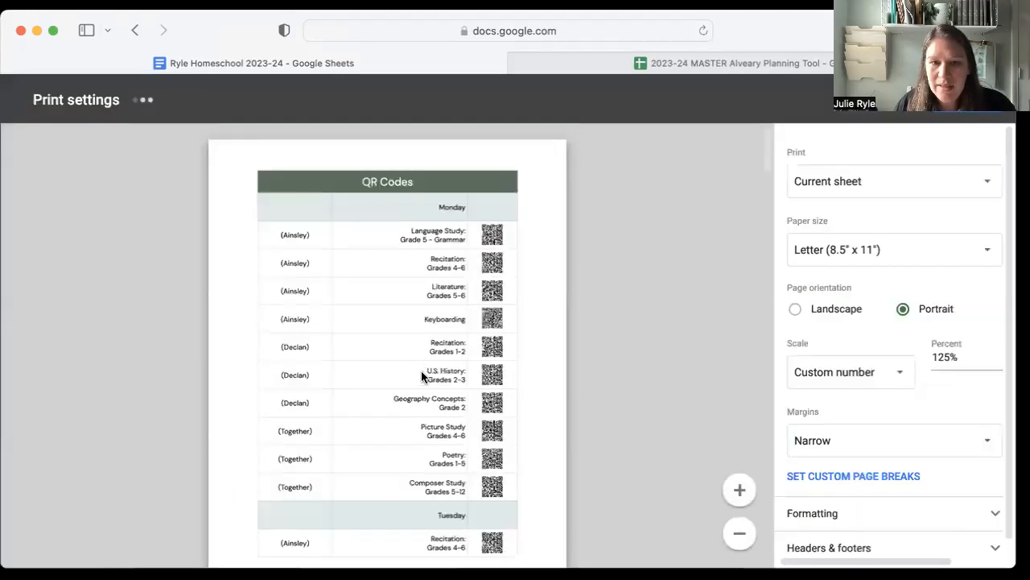
{"action": "scroll", "coordinate": [519, 326], "scroll_direction": "down", "scroll_amount": 10}
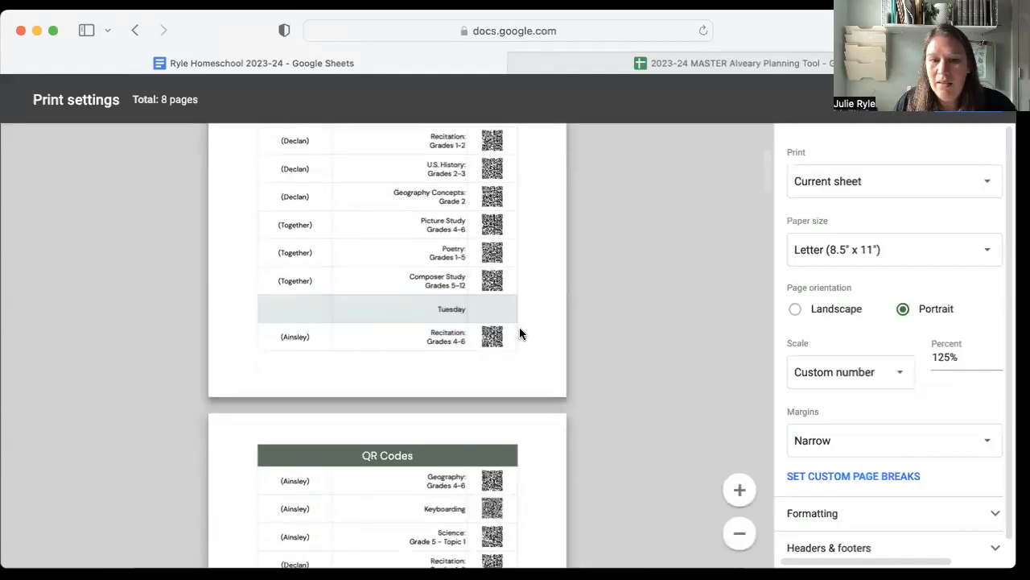
{"action": "scroll", "coordinate": [520, 327], "scroll_direction": "down", "scroll_amount": 10}
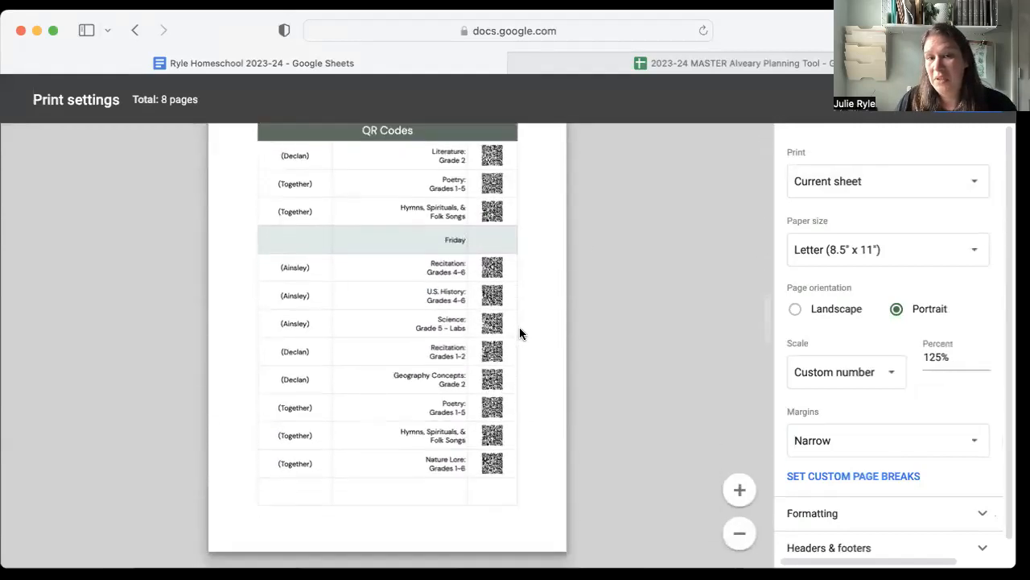
{"action": "left_click", "coordinate": [900, 116]}
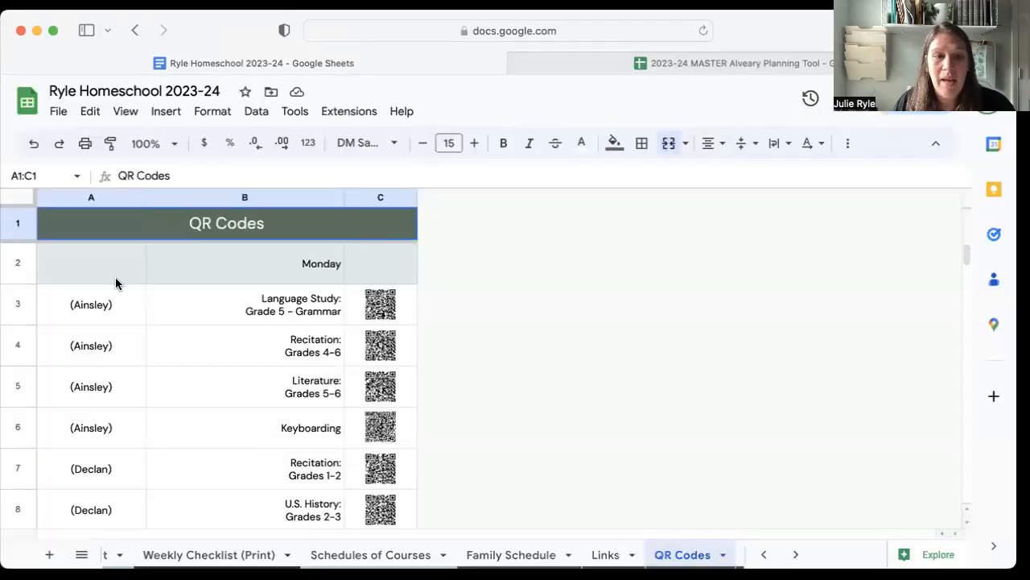
Select Monday's QR codes, range A2:C12, preview a printout of only the selected cells, and leave without printing.
{"action": "left_click", "coordinate": [87, 273]}
{"action": "scroll", "coordinate": [268, 351], "scroll_direction": "down", "scroll_amount": 5}
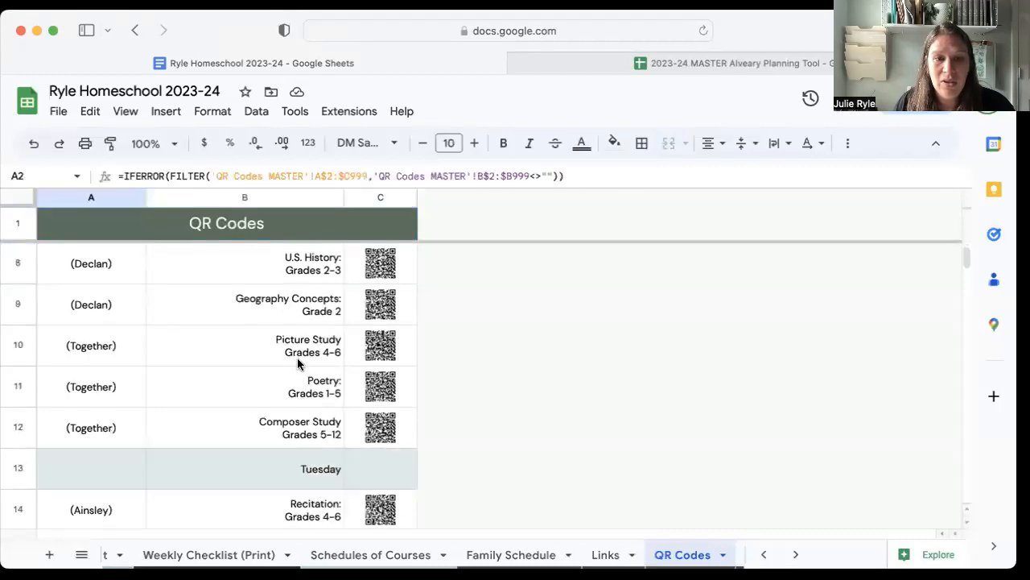
{"action": "left_click", "coordinate": [399, 427], "text": "shift"}
{"action": "key", "text": "ctrl+p"}
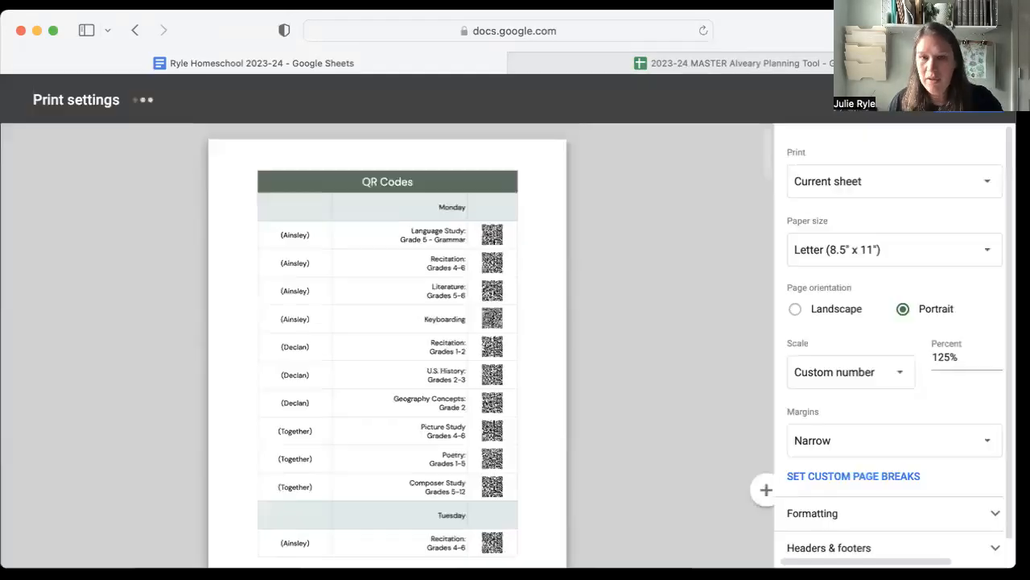
{"action": "left_click", "coordinate": [852, 183]}
{"action": "left_click", "coordinate": [851, 230]}
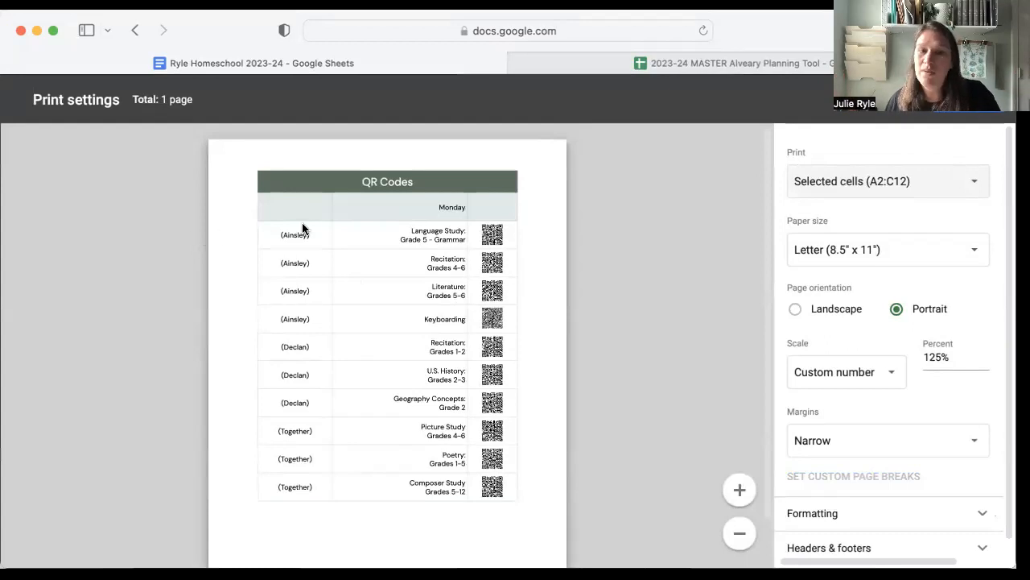
{"action": "left_click", "coordinate": [984, 113]}
Select Tuesday's QR codes, range A13:C22, preview a printout of only the selected cells, and leave without printing.
{"action": "scroll", "coordinate": [380, 430], "scroll_direction": "down", "scroll_amount": 5}
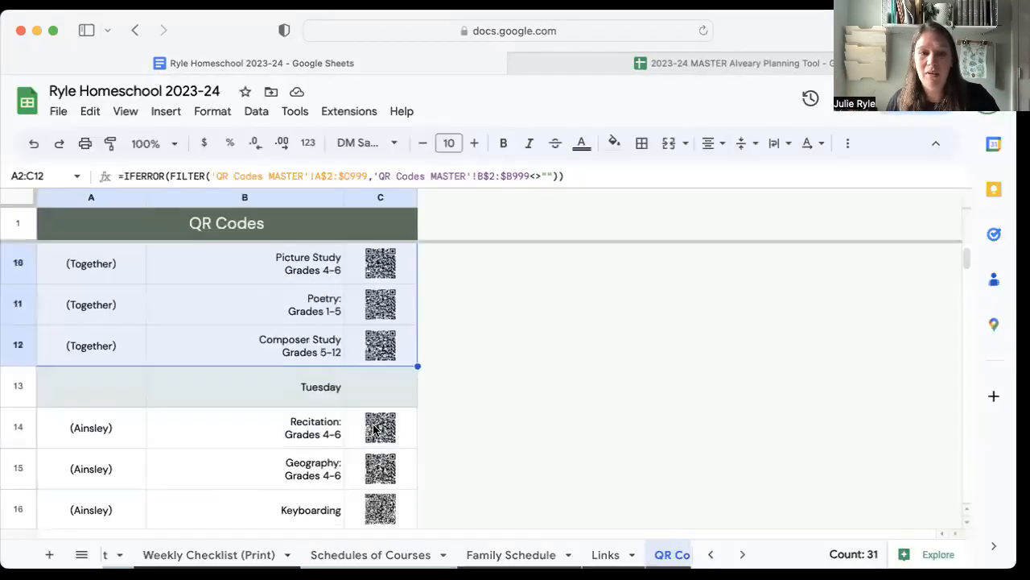
{"action": "left_click", "coordinate": [90, 354]}
{"action": "scroll", "coordinate": [380, 417], "scroll_direction": "down", "scroll_amount": 4}
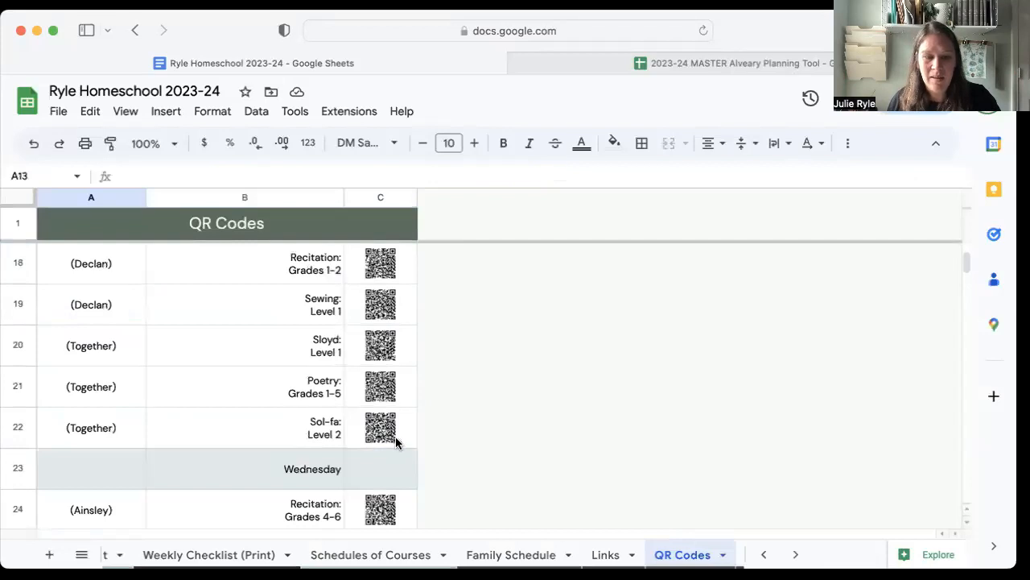
{"action": "left_click", "coordinate": [401, 437], "text": "shift"}
{"action": "key", "text": "super+p"}
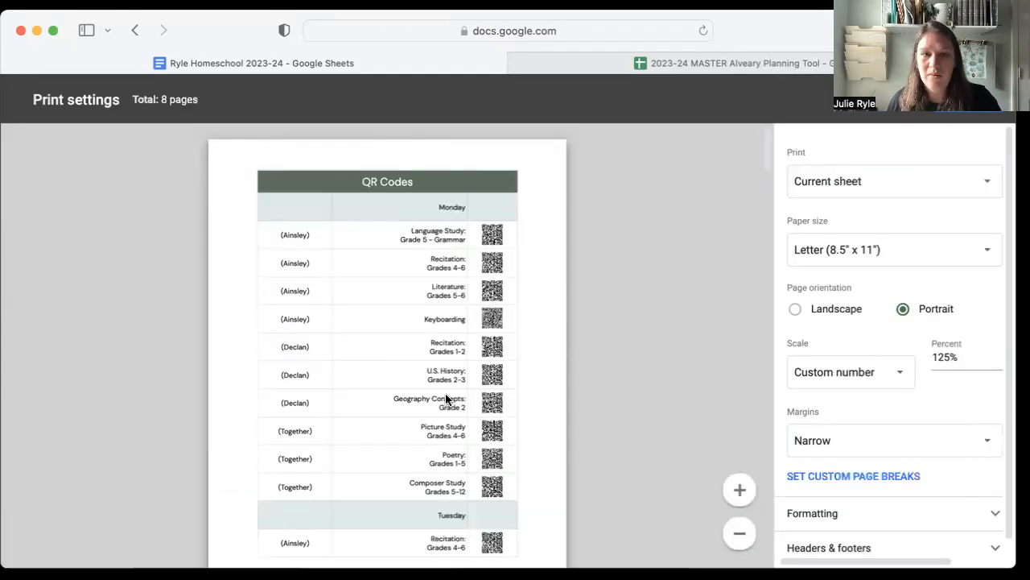
{"action": "left_click", "coordinate": [942, 184]}
{"action": "left_click", "coordinate": [886, 231]}
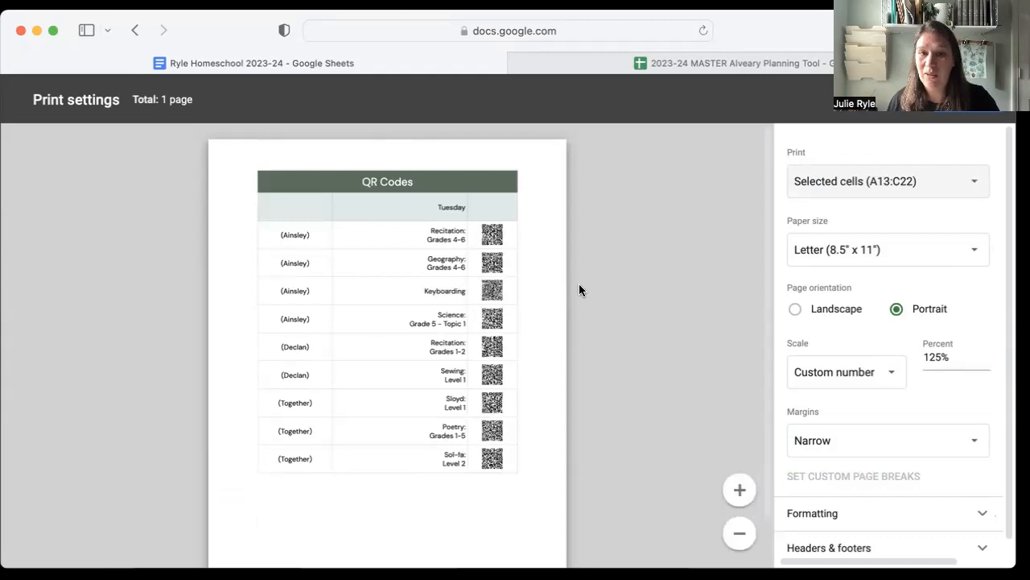
{"action": "left_click", "coordinate": [903, 111]}
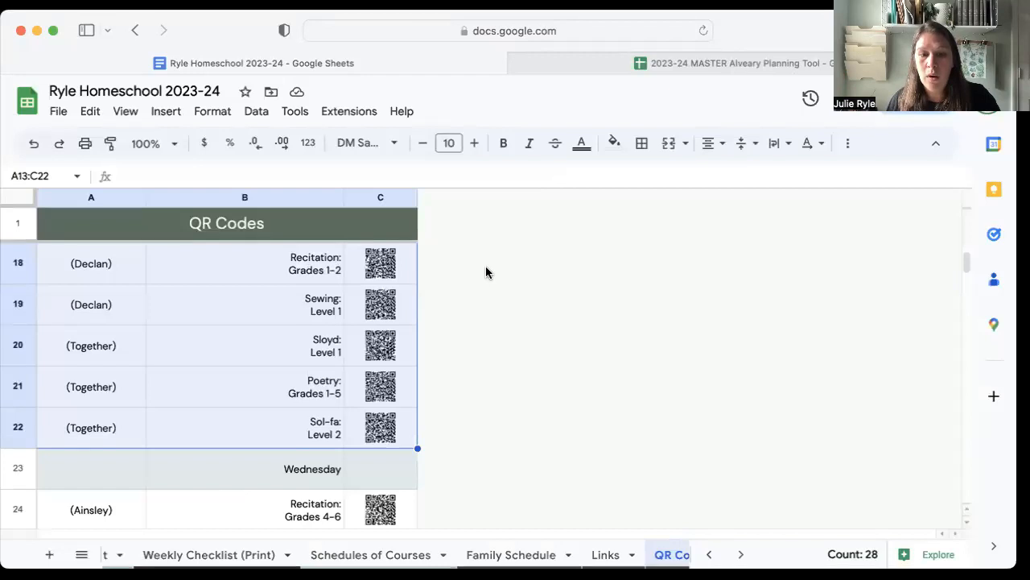
Look at the QR Template 1 sheet, and copy Monday's lessons with their codes, range A3:C12, from the QR Codes sheet.
{"action": "scroll", "coordinate": [634, 559], "scroll_direction": "right", "scroll_amount": 3}
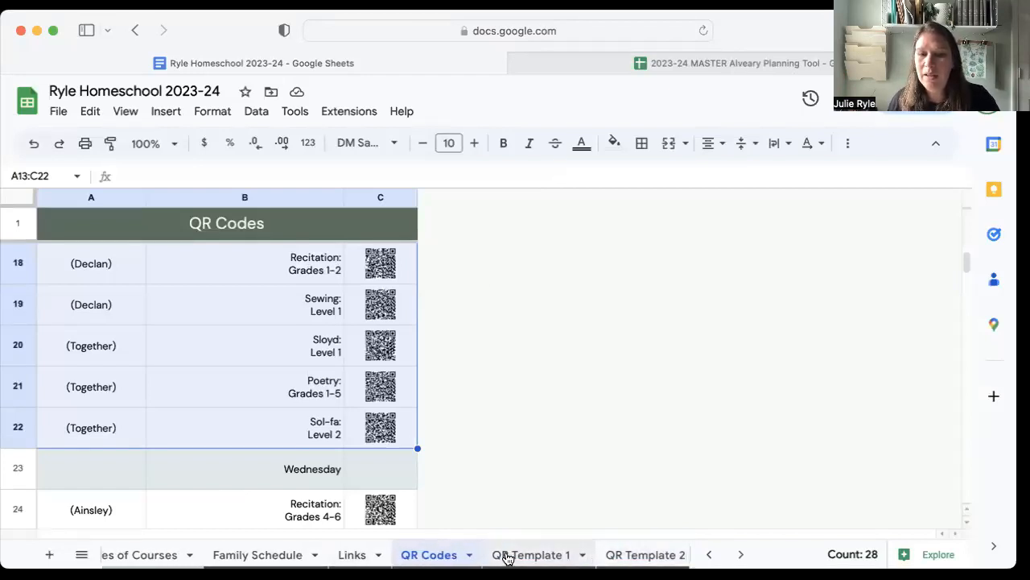
{"action": "left_click", "coordinate": [542, 558]}
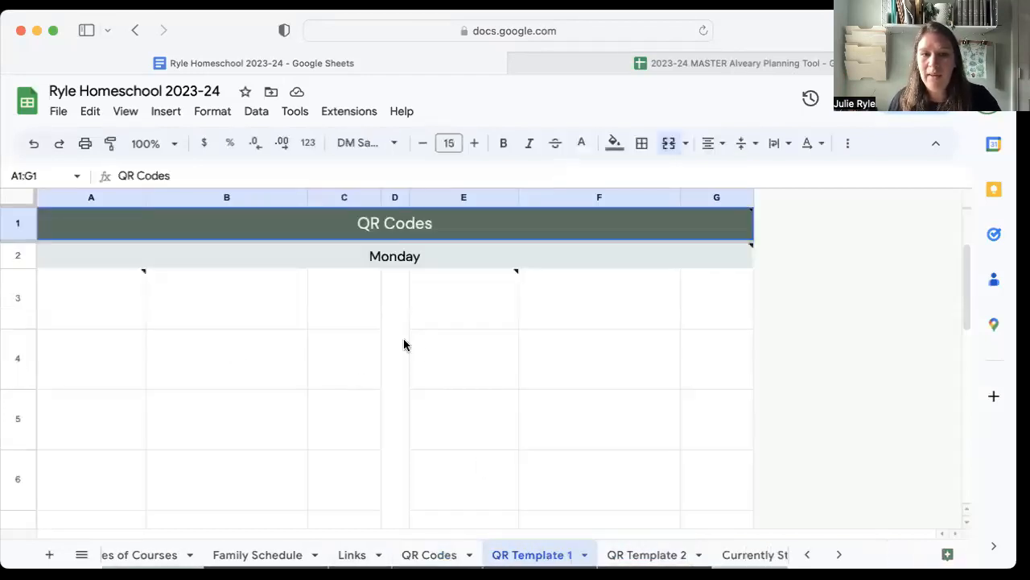
{"action": "left_click", "coordinate": [434, 558]}
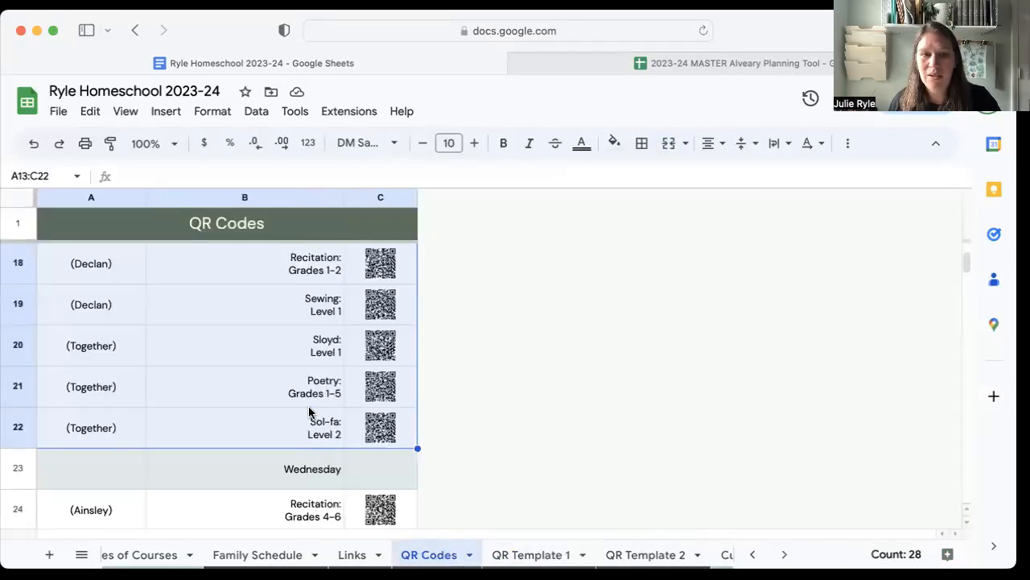
{"action": "scroll", "coordinate": [310, 411], "scroll_direction": "up", "scroll_amount": 10}
{"action": "left_click", "coordinate": [92, 308]}
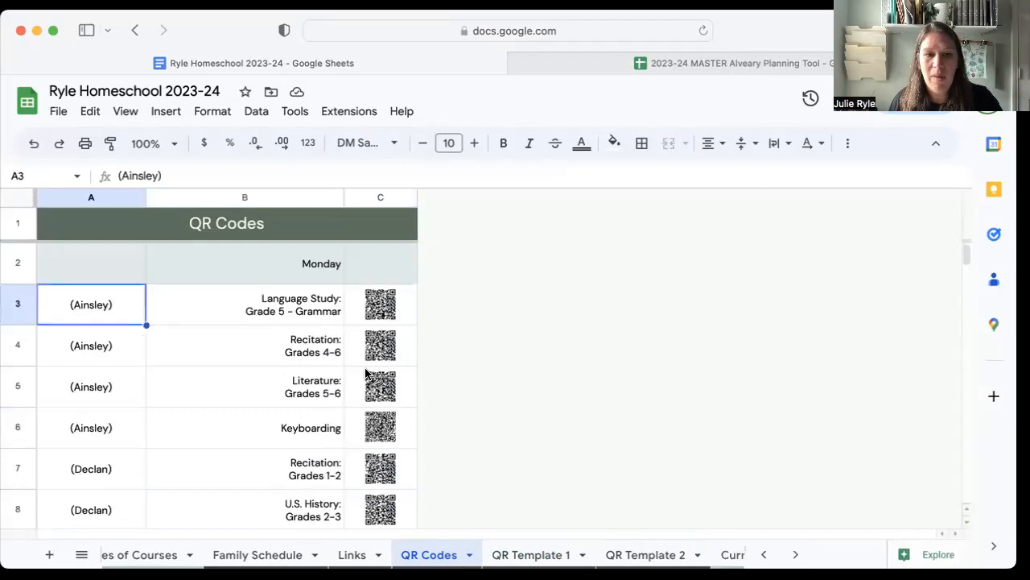
{"action": "scroll", "coordinate": [392, 440], "scroll_direction": "down", "scroll_amount": 3}
{"action": "left_click", "coordinate": [398, 465], "text": "shift"}
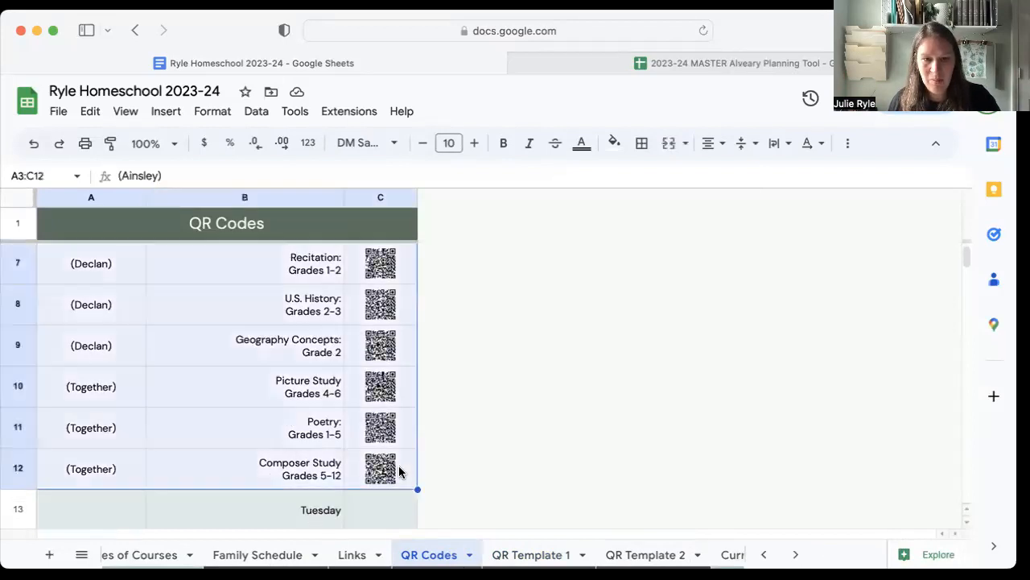
Paste the copied Monday lessons and codes as values only into QR Template 1, starting at cell A3.
{"action": "left_click", "coordinate": [516, 555]}
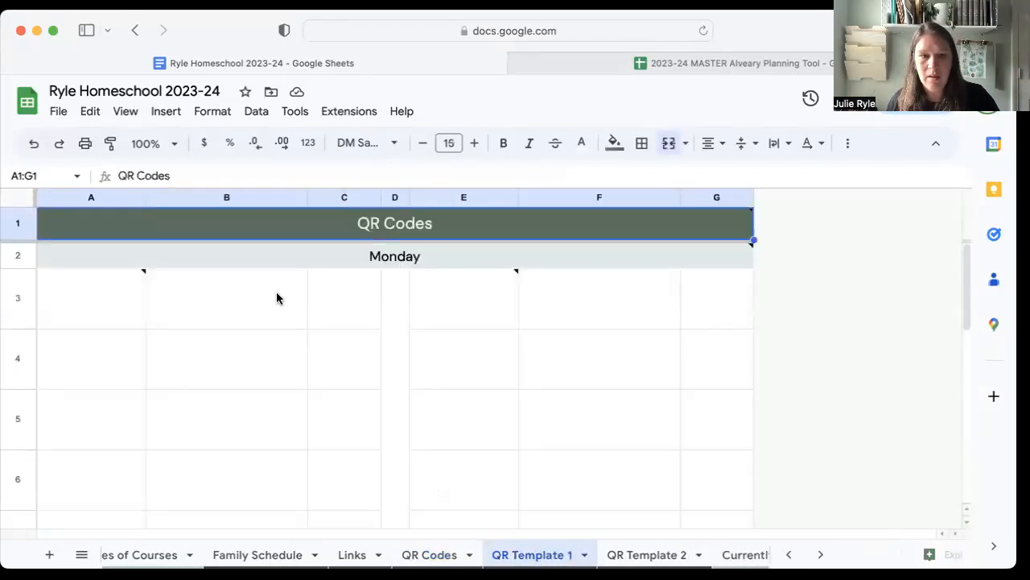
{"action": "left_click", "coordinate": [120, 305]}
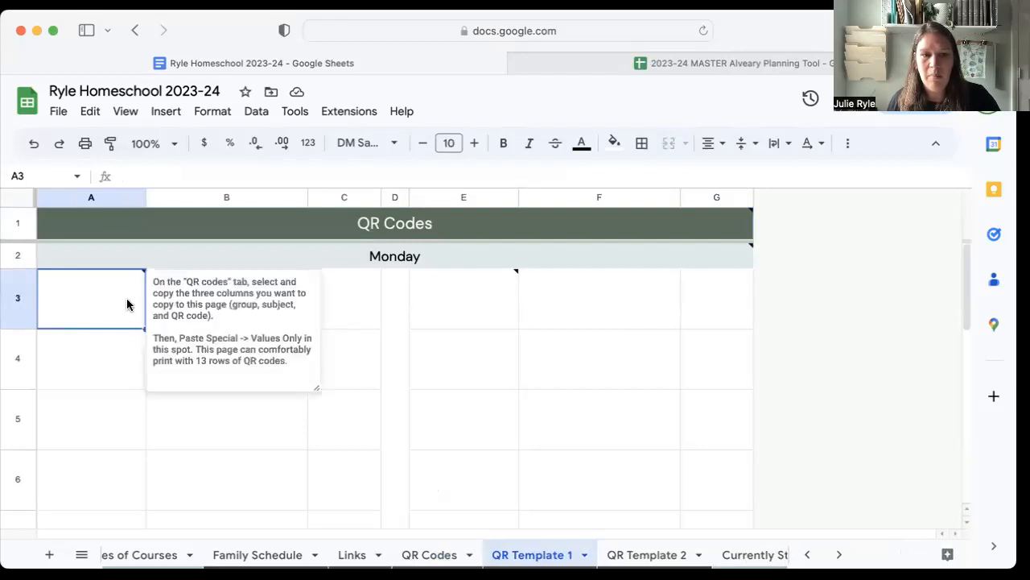
{"action": "key", "text": "ctrl+shift+v"}
{"action": "scroll", "coordinate": [310, 362], "scroll_direction": "down", "scroll_amount": 10}
{"action": "scroll", "coordinate": [242, 346], "scroll_direction": "up", "scroll_amount": 8}
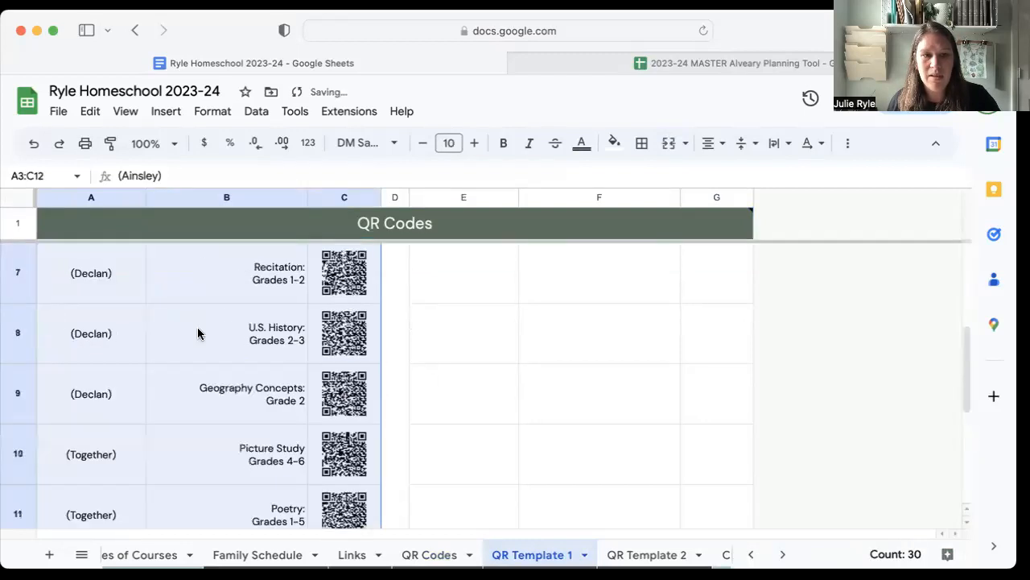
Move the lessons from Recitation Grades 1-2 to Composer Study, range A7:C12, to the second column block starting at E3.
{"action": "left_click", "coordinate": [76, 401]}
{"action": "scroll", "coordinate": [202, 399], "scroll_direction": "down", "scroll_amount": 6}
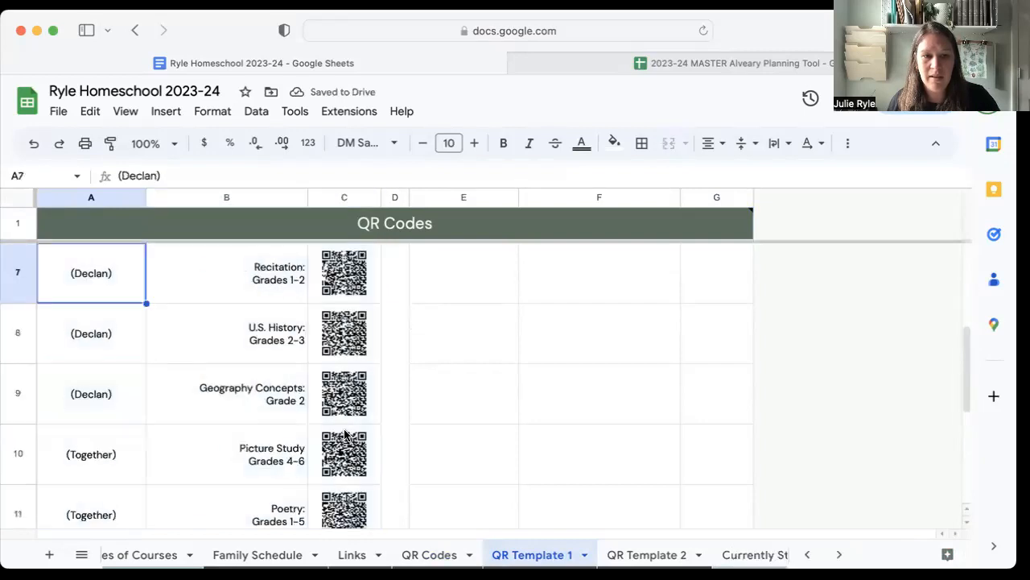
{"action": "left_click", "coordinate": [348, 356], "text": "shift"}
{"action": "key", "text": "super+c"}
{"action": "scroll", "coordinate": [400, 330], "scroll_direction": "up", "scroll_amount": 8}
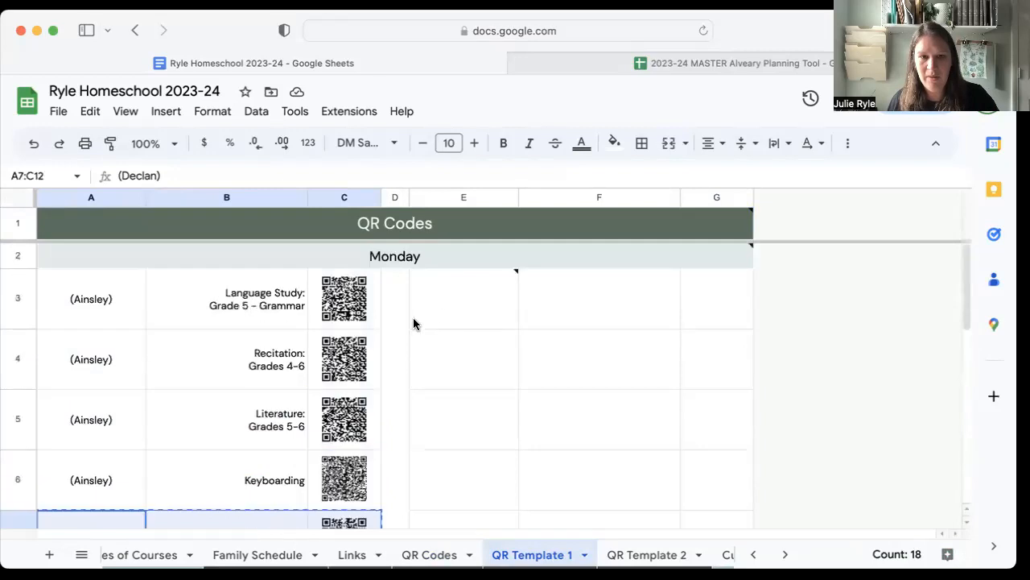
{"action": "left_click", "coordinate": [454, 315]}
{"action": "key", "text": "super+v"}
{"action": "scroll", "coordinate": [552, 390], "scroll_direction": "down", "scroll_amount": 2}
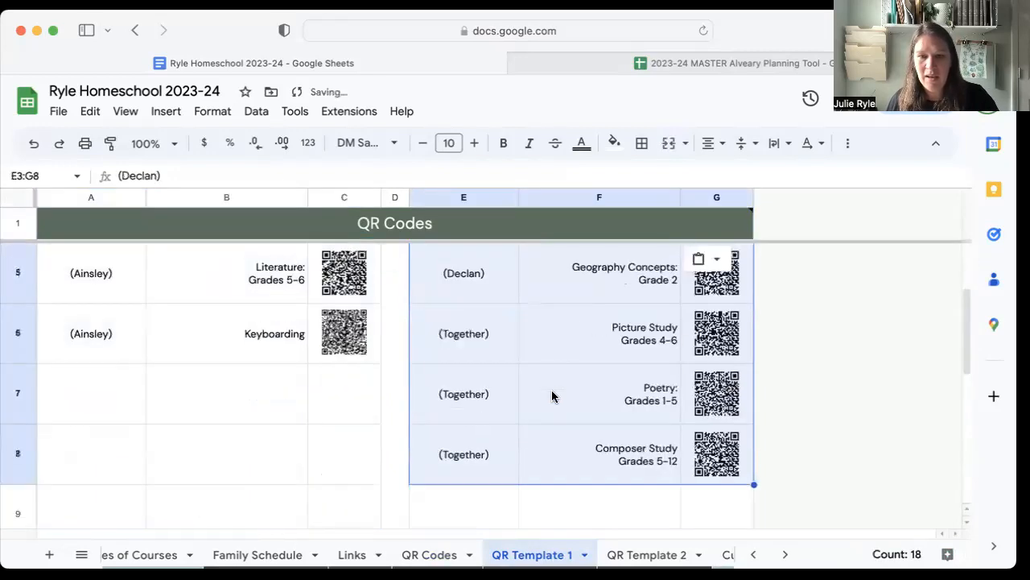
Move the Composer Study row E8:G8 to A7, directly below Keyboarding in the first column block.
{"action": "left_click", "coordinate": [475, 459]}
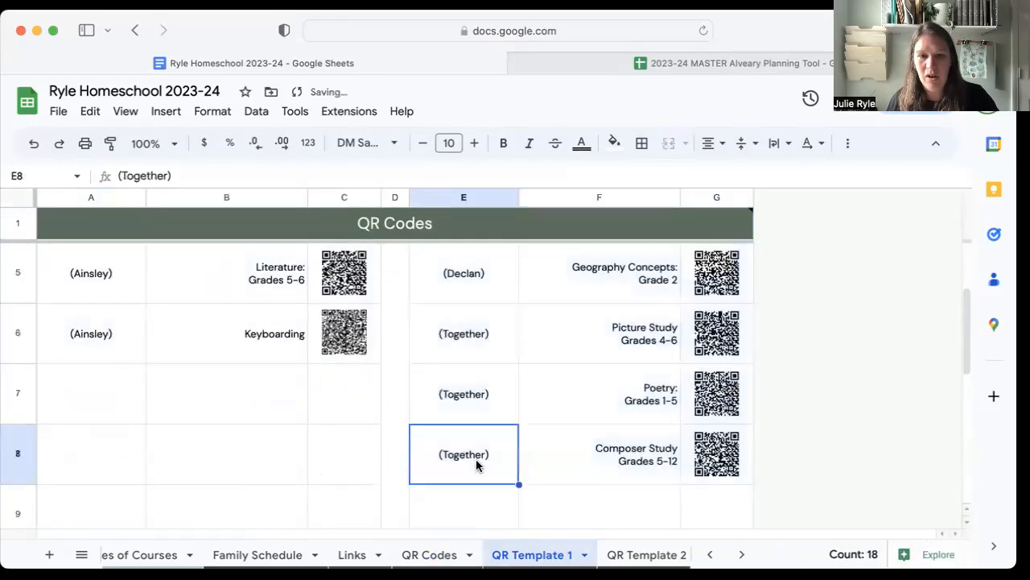
{"action": "left_click", "coordinate": [704, 455], "text": "shift"}
{"action": "key", "text": "super+c"}
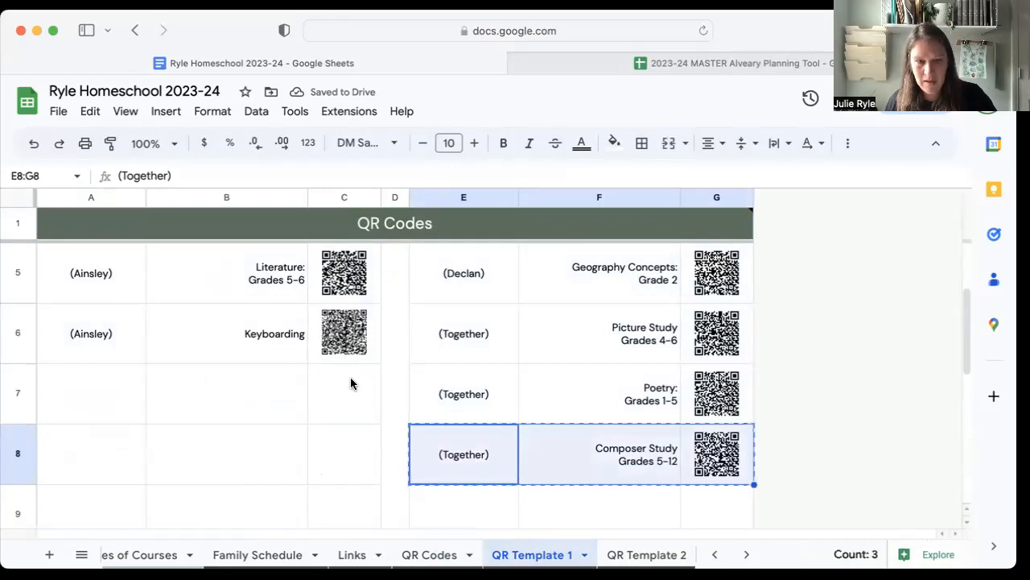
{"action": "left_click", "coordinate": [100, 393]}
{"action": "key", "text": "super+v"}
{"action": "scroll", "coordinate": [497, 402], "scroll_direction": "up", "scroll_amount": 3}
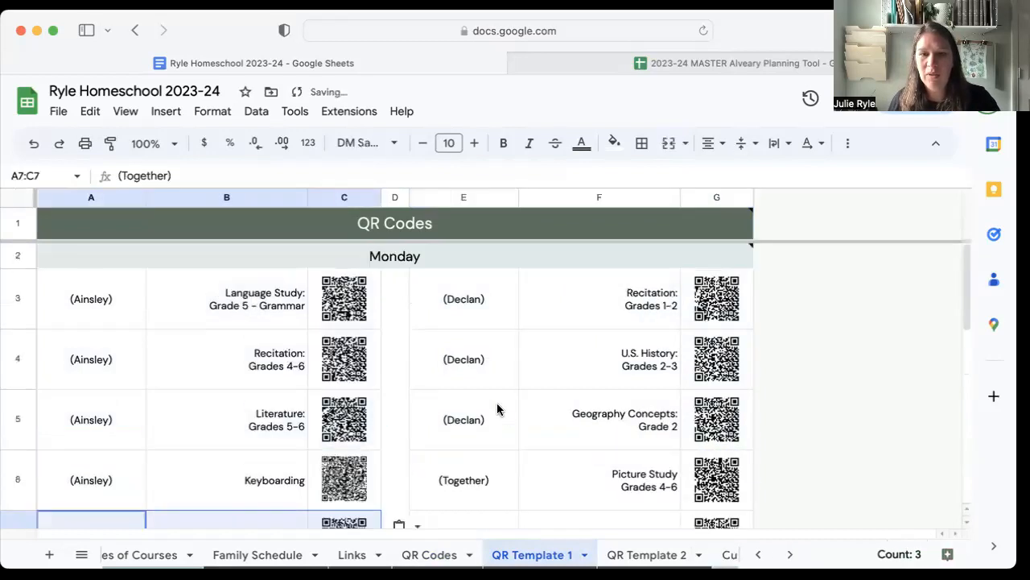
Open the print settings for QR Template 1 and limit the printout to the selected cells A2:G7.
{"action": "key", "text": "super+p"}
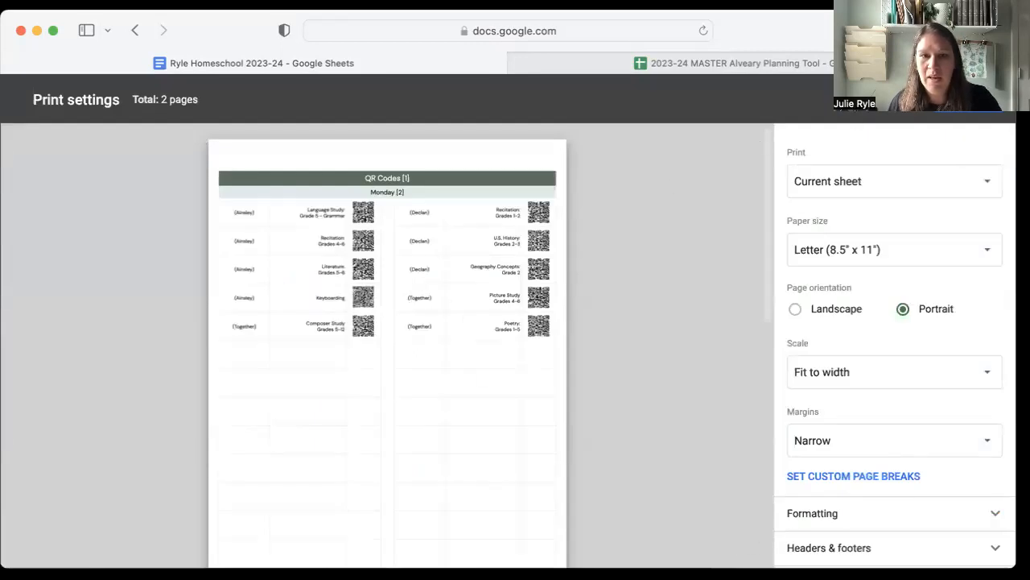
{"action": "left_click", "coordinate": [897, 100]}
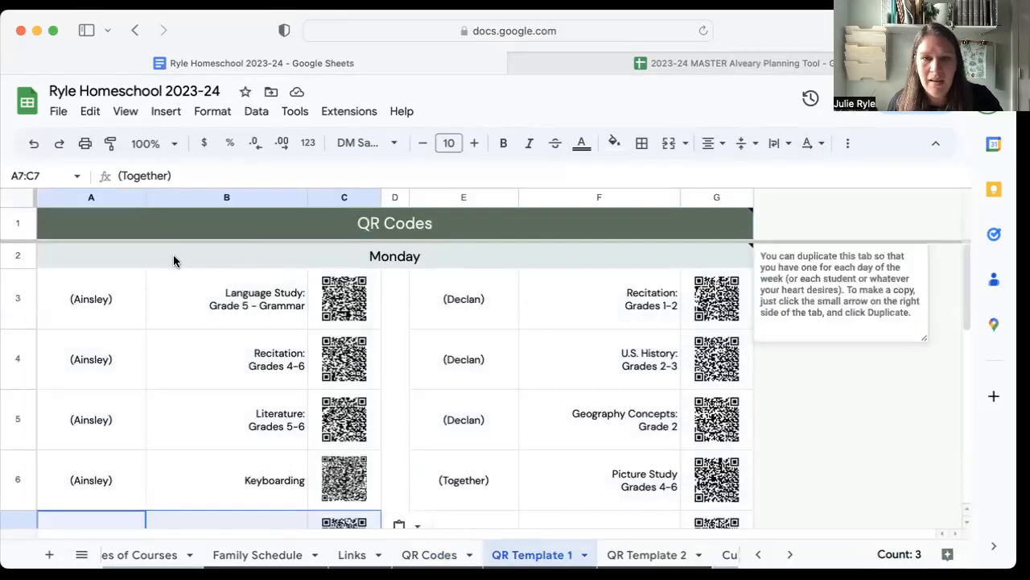
{"action": "left_click", "coordinate": [109, 256]}
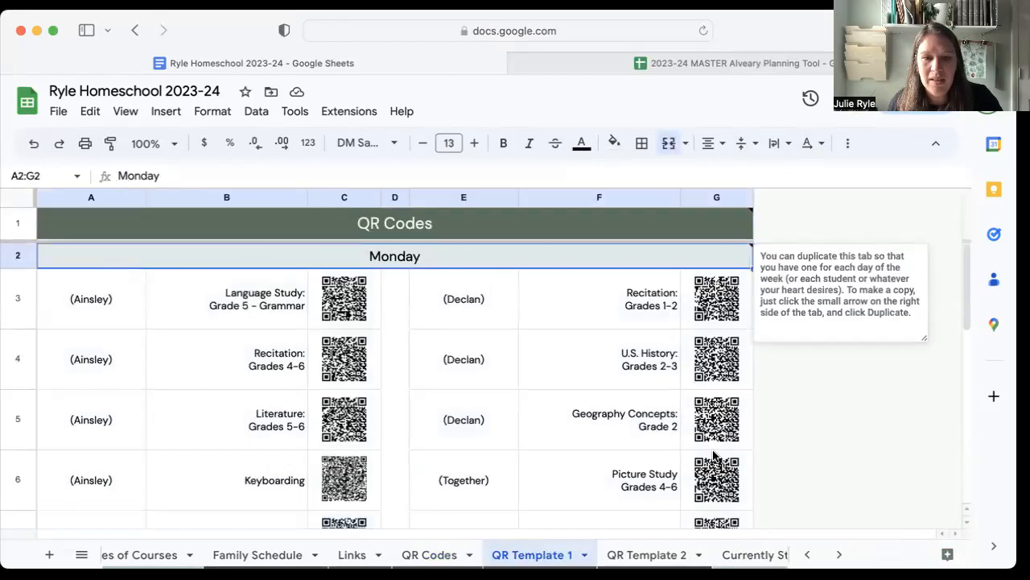
{"action": "scroll", "coordinate": [685, 510], "scroll_direction": "down", "scroll_amount": 5}
{"action": "scroll", "coordinate": [688, 399], "scroll_direction": "up", "scroll_amount": 1}
{"action": "scroll", "coordinate": [701, 387], "scroll_direction": "up", "scroll_amount": 2}
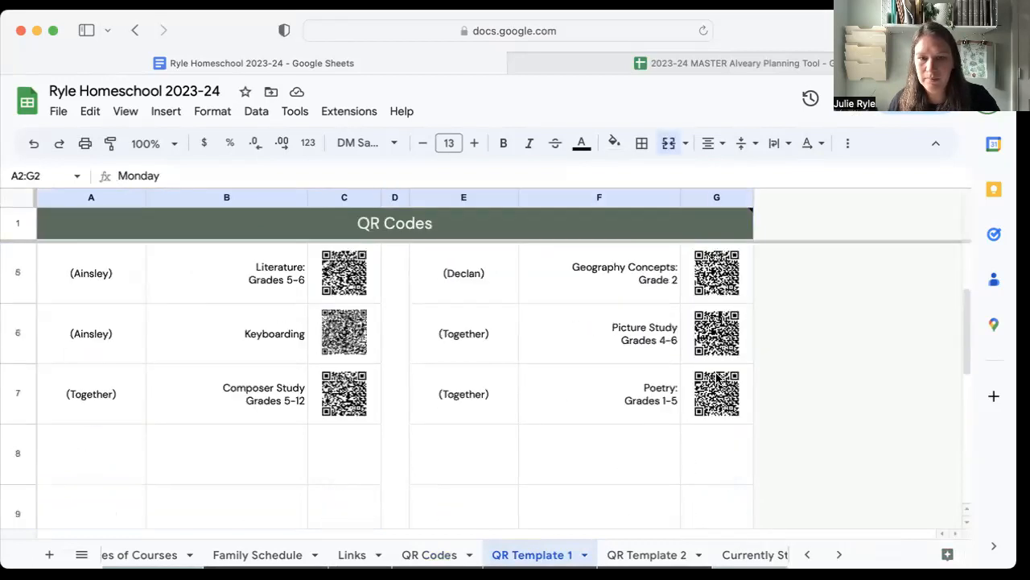
{"action": "left_click", "coordinate": [729, 406], "text": "shift"}
{"action": "key", "text": "super+p"}
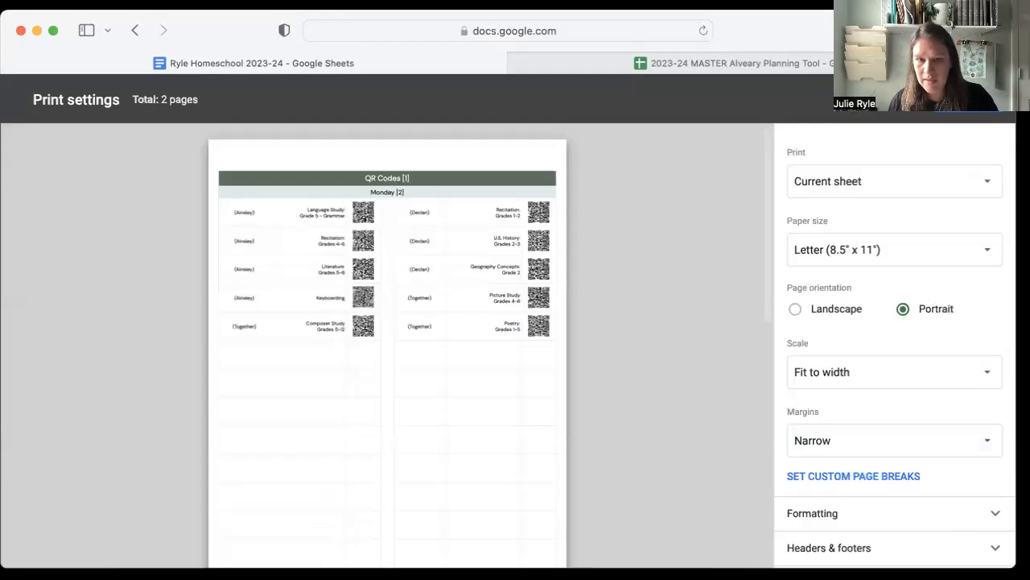
{"action": "left_click", "coordinate": [837, 181]}
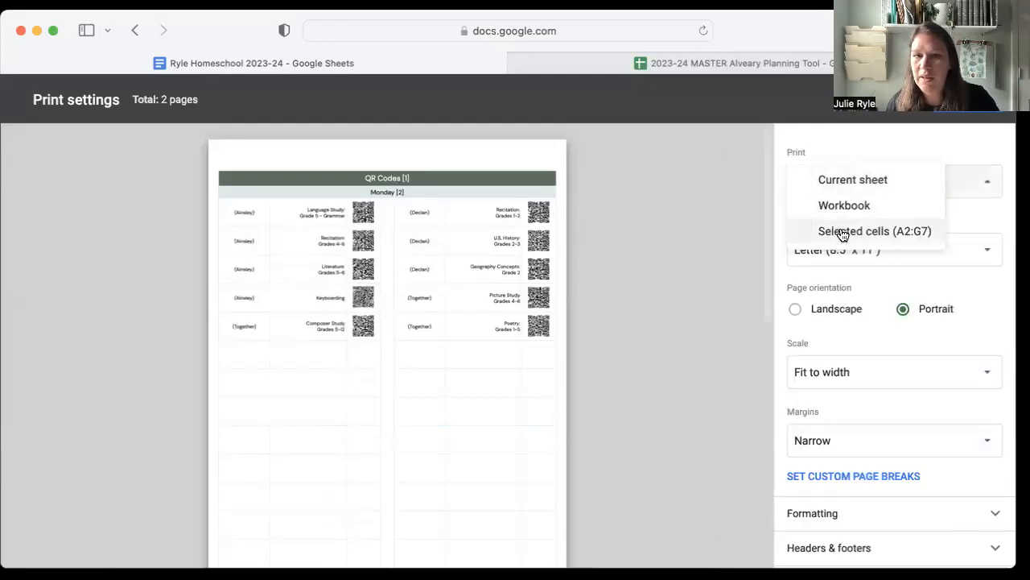
{"action": "left_click", "coordinate": [842, 233]}
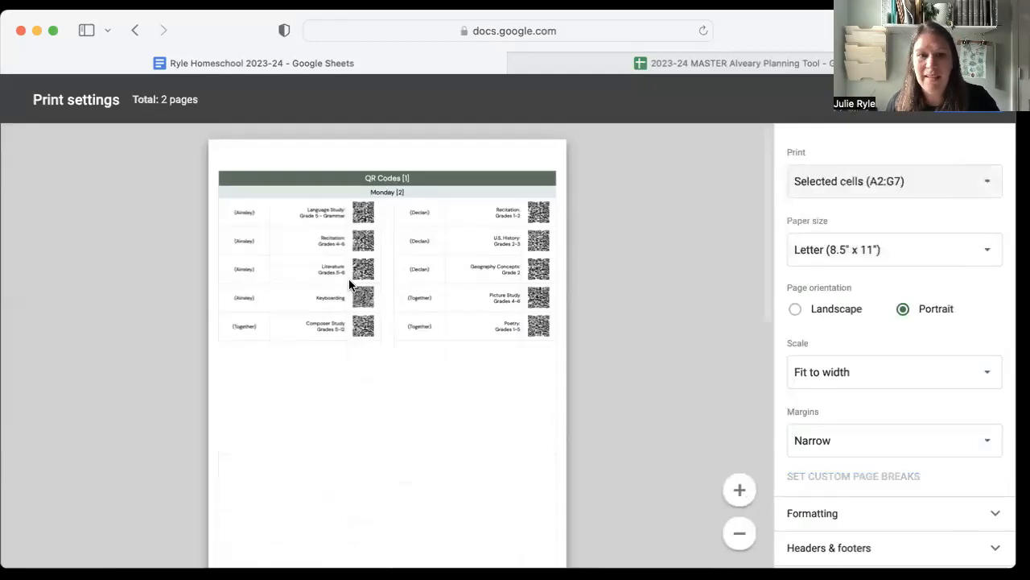
Preview the printout in landscape with notes hidden, compare it with and without gridlines, and leave the print settings without printing.
{"action": "left_click", "coordinate": [843, 310]}
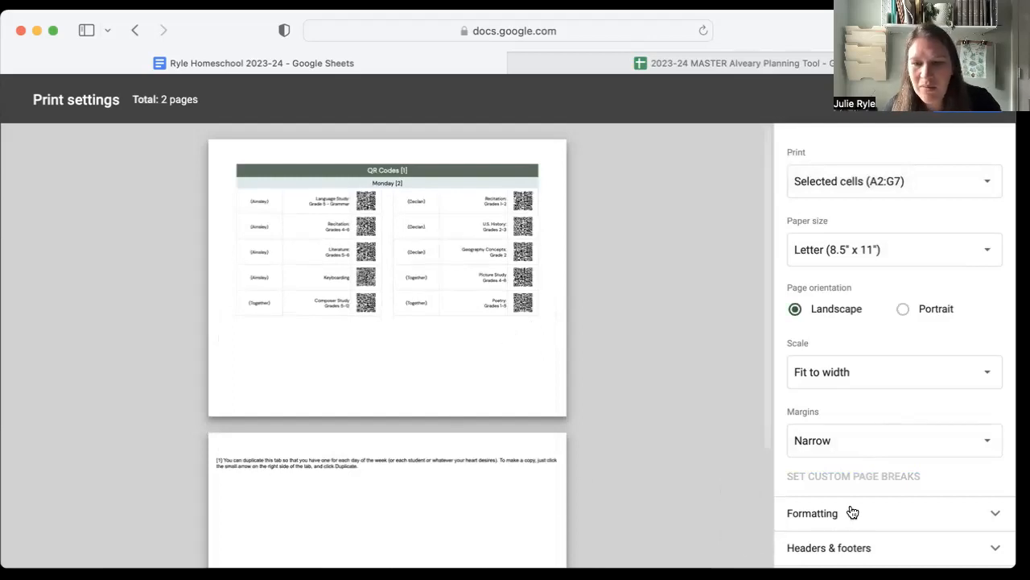
{"action": "left_click", "coordinate": [845, 547]}
{"action": "scroll", "coordinate": [862, 533], "scroll_direction": "down", "scroll_amount": 5}
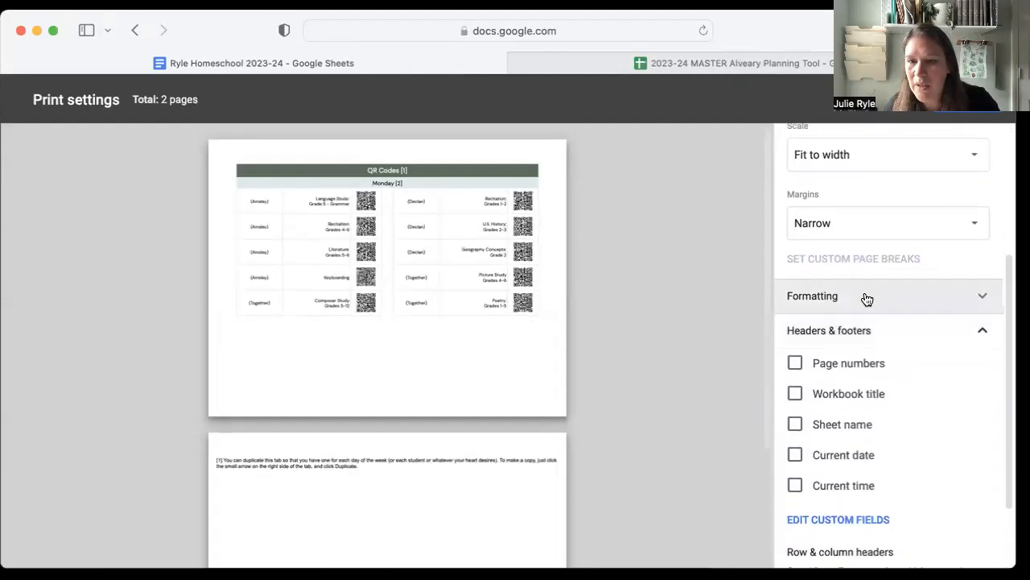
{"action": "left_click", "coordinate": [865, 297]}
{"action": "left_click", "coordinate": [824, 338]}
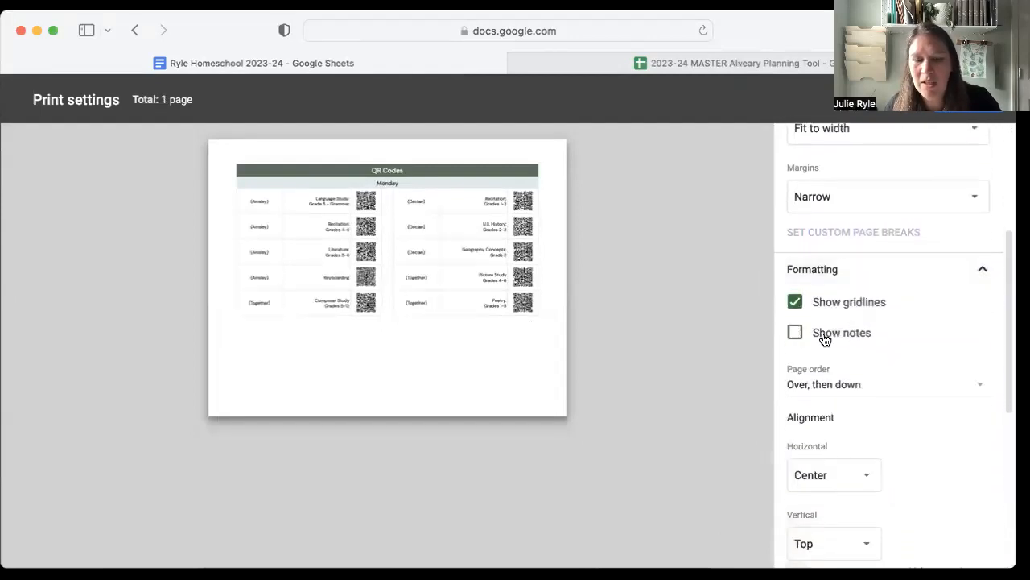
{"action": "left_click", "coordinate": [831, 309]}
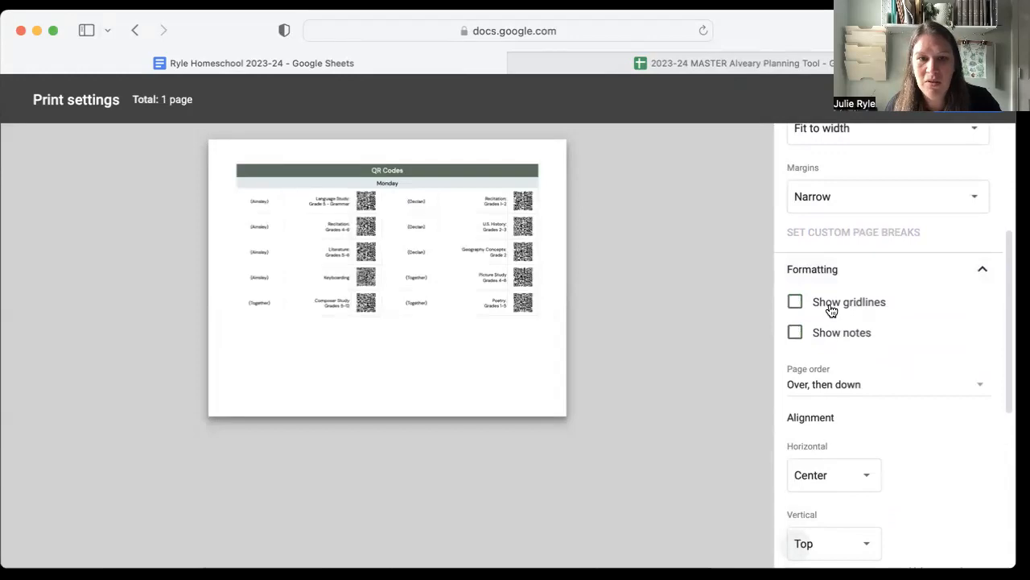
{"action": "left_click", "coordinate": [831, 309]}
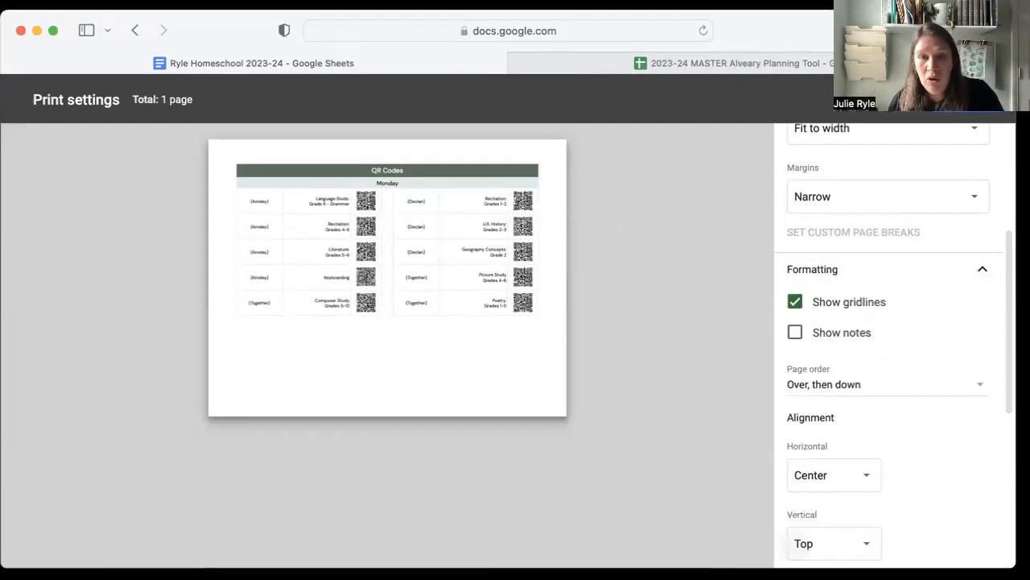
{"action": "left_click", "coordinate": [887, 102]}
{"action": "scroll", "coordinate": [316, 333], "scroll_direction": "up", "scroll_amount": 3}
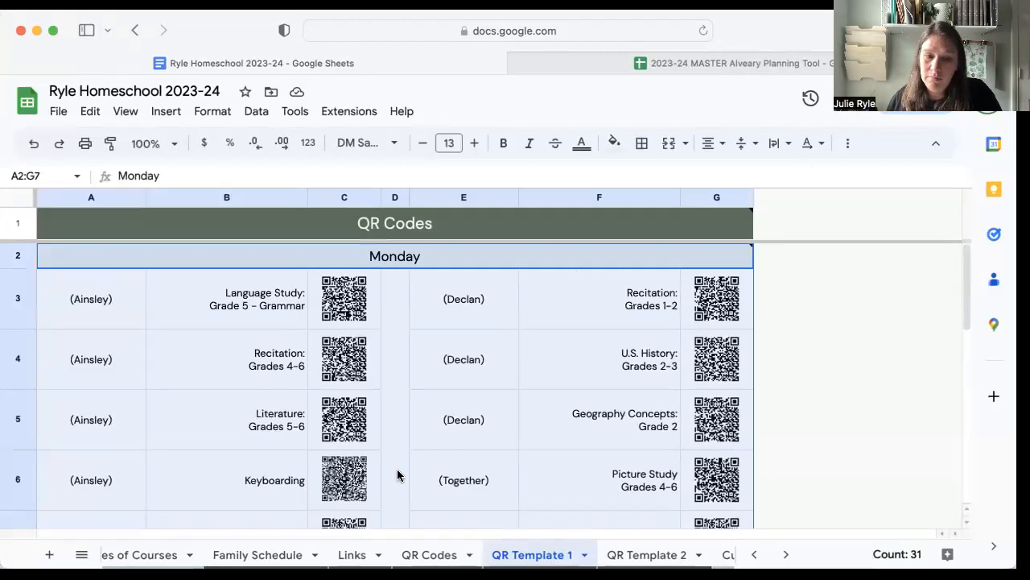
{"action": "left_click", "coordinate": [447, 556]}
{"action": "left_click", "coordinate": [301, 306]}
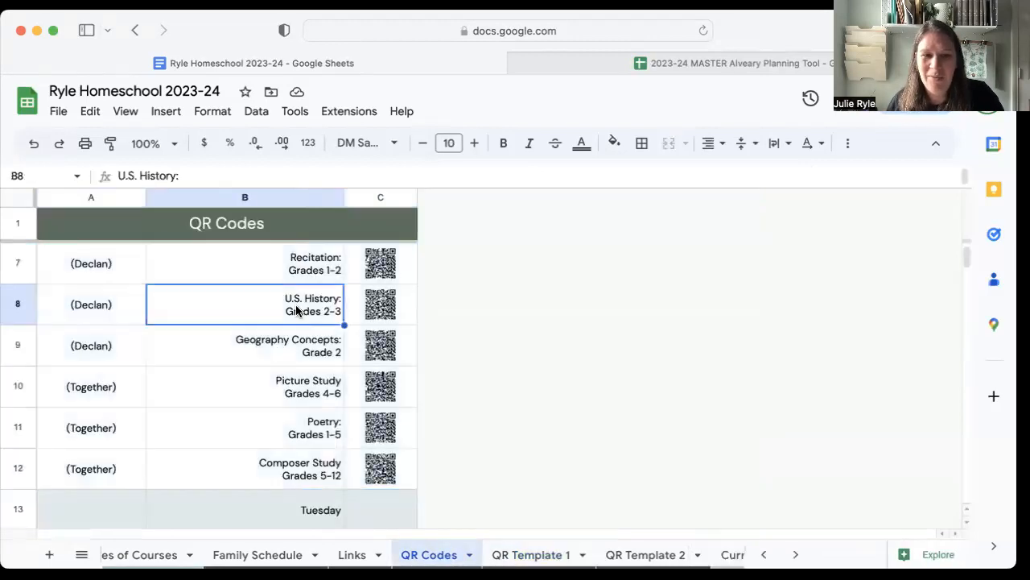
{"action": "scroll", "coordinate": [298, 311], "scroll_direction": "up", "scroll_amount": 3}
{"action": "left_click", "coordinate": [298, 311]}
{"action": "scroll", "coordinate": [380, 362], "scroll_direction": "down", "scroll_amount": 5}
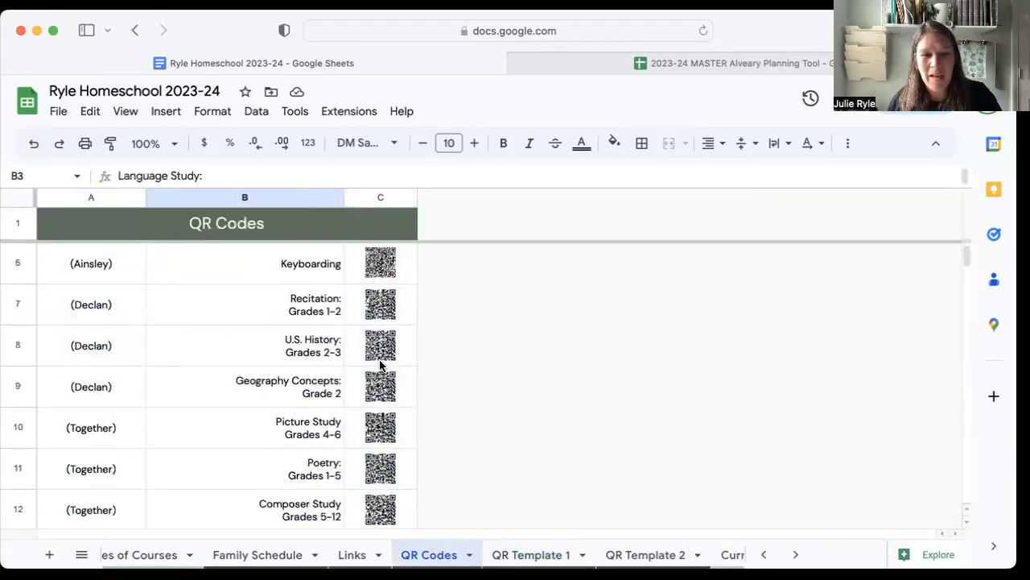
{"action": "left_click", "coordinate": [384, 387], "text": "shift"}
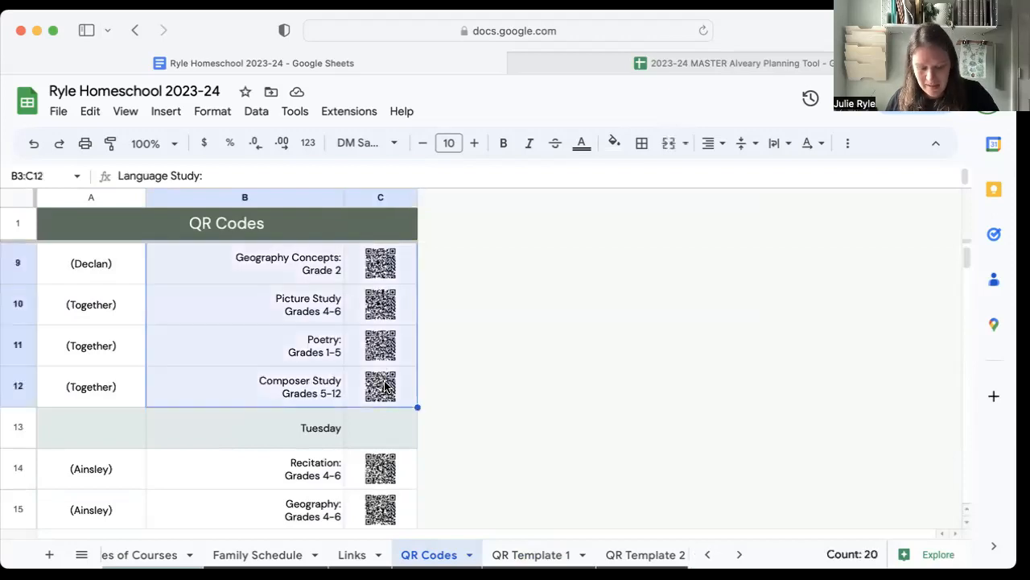
{"action": "left_click", "coordinate": [636, 554]}
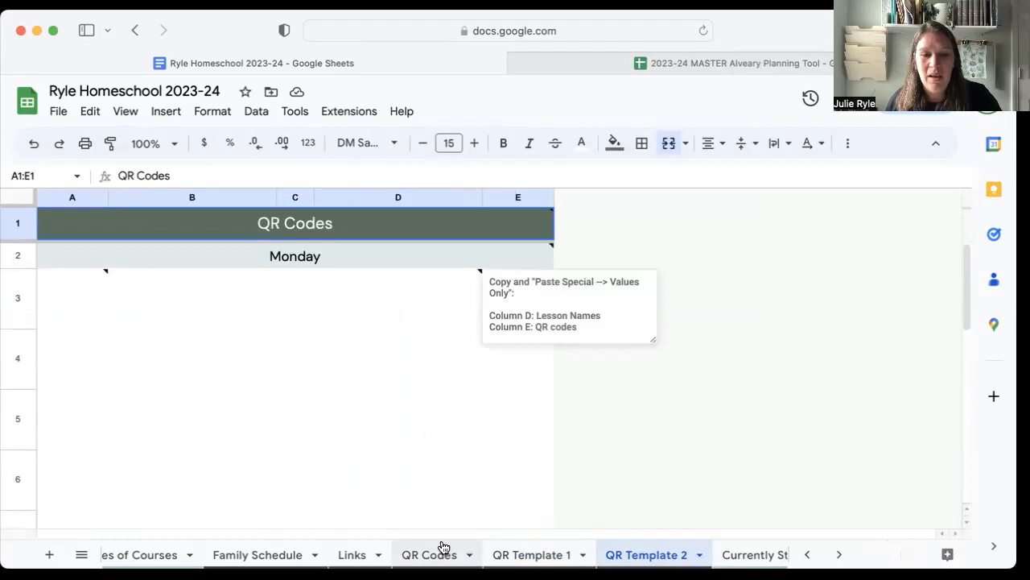
Copy the codes in C3:C7 of QR Template 1 and paste them into QR Template 2 starting at cell A3.
{"action": "left_click", "coordinate": [547, 556]}
{"action": "left_click", "coordinate": [326, 300]}
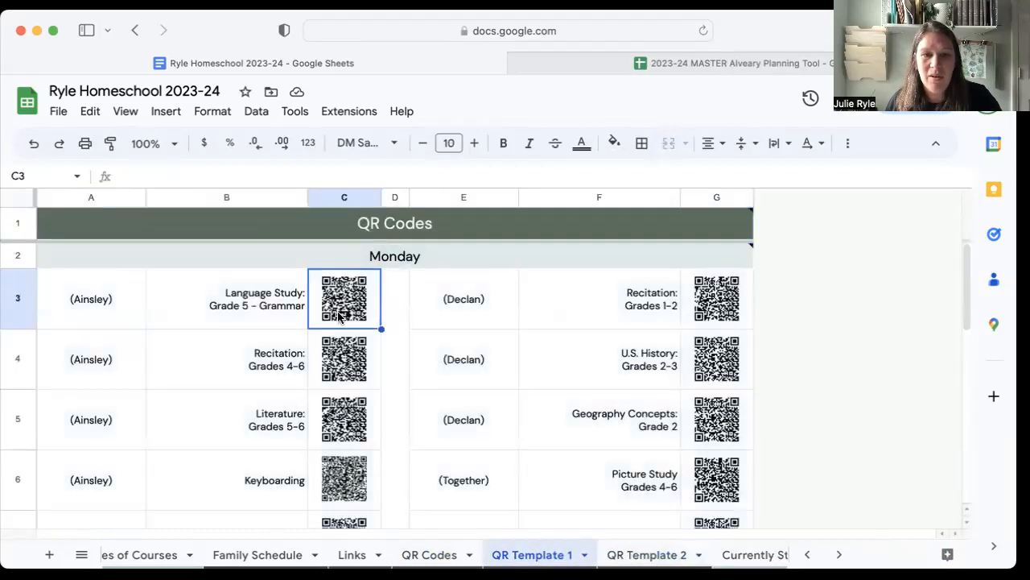
{"action": "scroll", "coordinate": [343, 363], "scroll_direction": "down", "scroll_amount": 5}
{"action": "left_click", "coordinate": [344, 293], "text": "shift"}
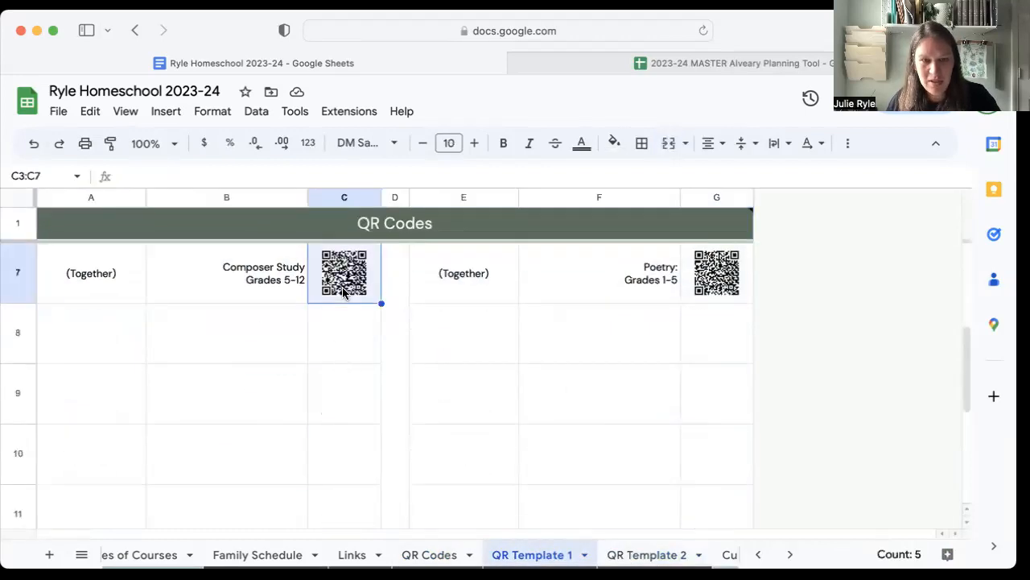
{"action": "left_click", "coordinate": [649, 554]}
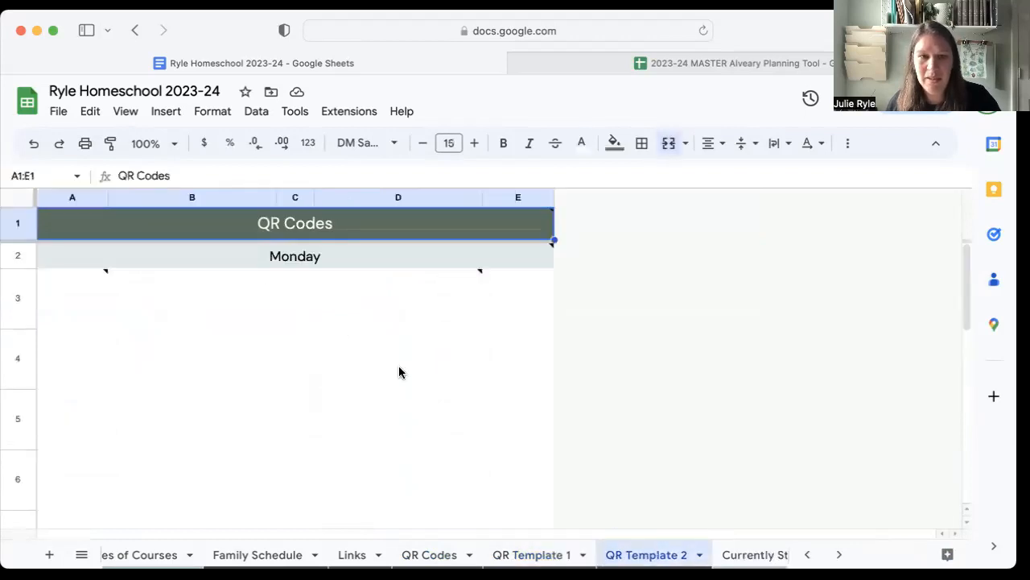
{"action": "left_click", "coordinate": [74, 286]}
{"action": "key", "text": "super+v"}
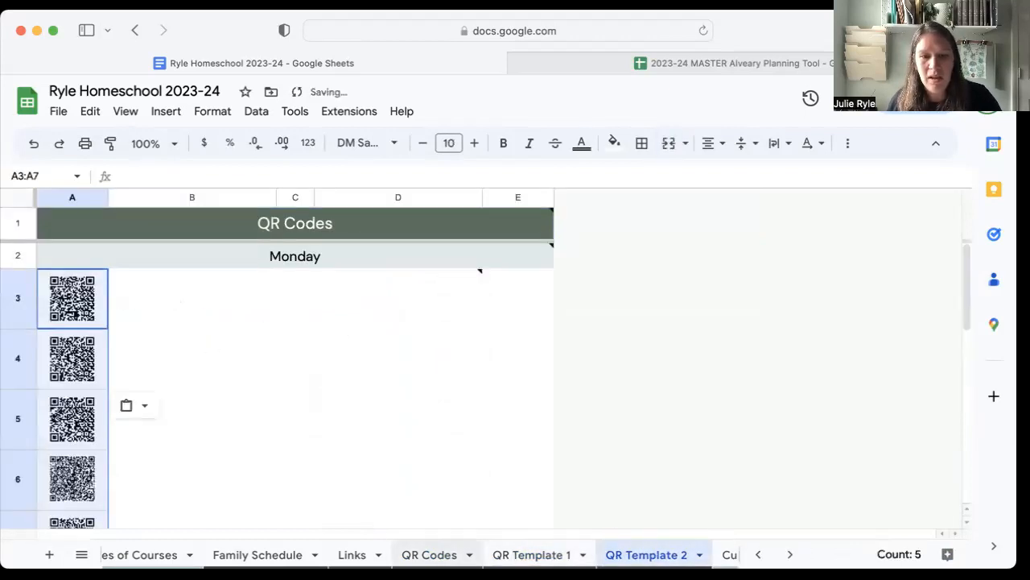
Copy only Monday's lesson names, range B3:B12, from the QR Codes sheet.
{"action": "left_click", "coordinate": [429, 554]}
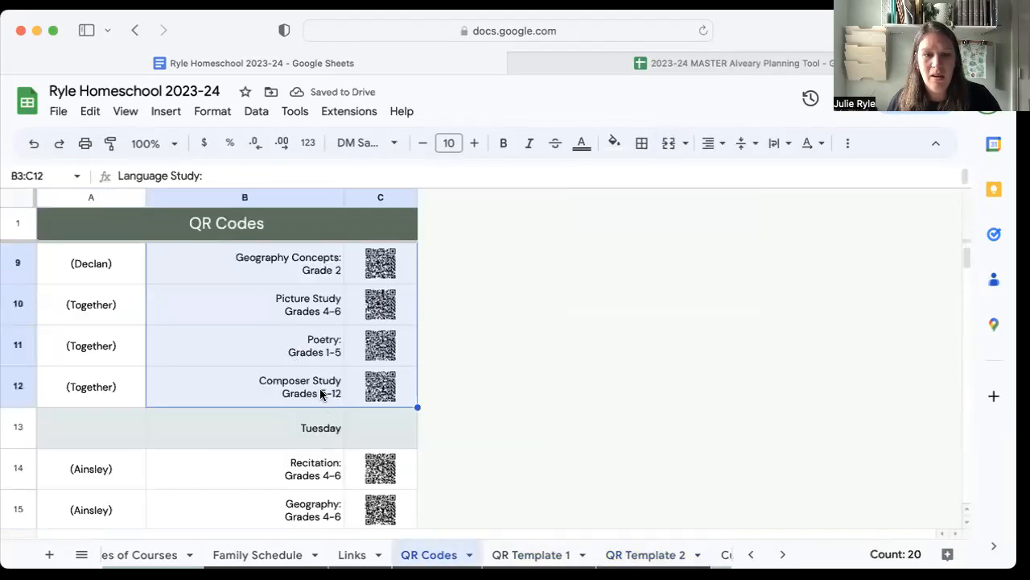
{"action": "scroll", "coordinate": [320, 394], "scroll_direction": "up", "scroll_amount": 5}
{"action": "left_click", "coordinate": [312, 338]}
{"action": "left_click", "coordinate": [333, 301]}
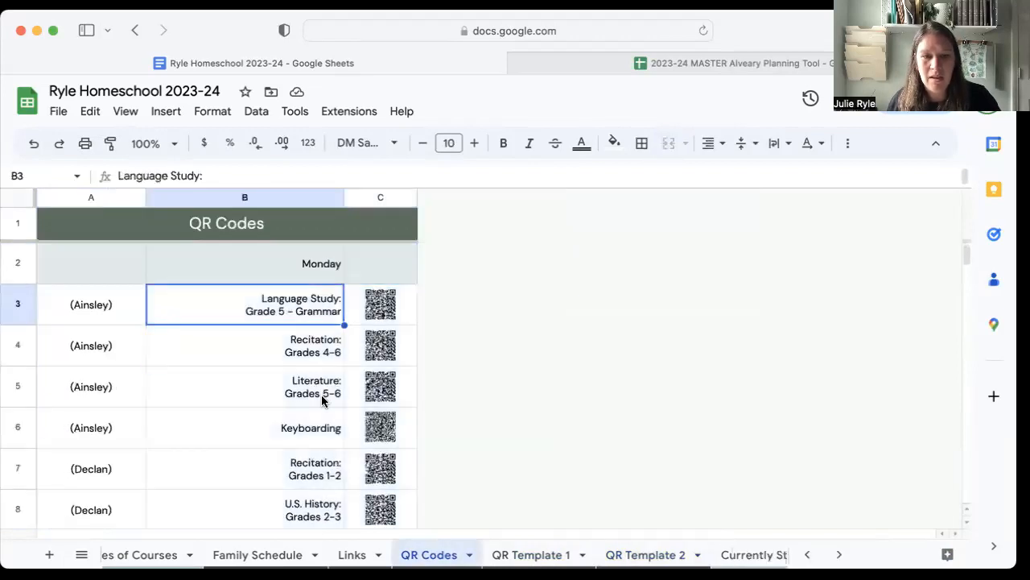
{"action": "scroll", "coordinate": [323, 402], "scroll_direction": "down", "scroll_amount": 3}
{"action": "left_click", "coordinate": [298, 469], "text": "shift"}
{"action": "key", "text": "super+c"}
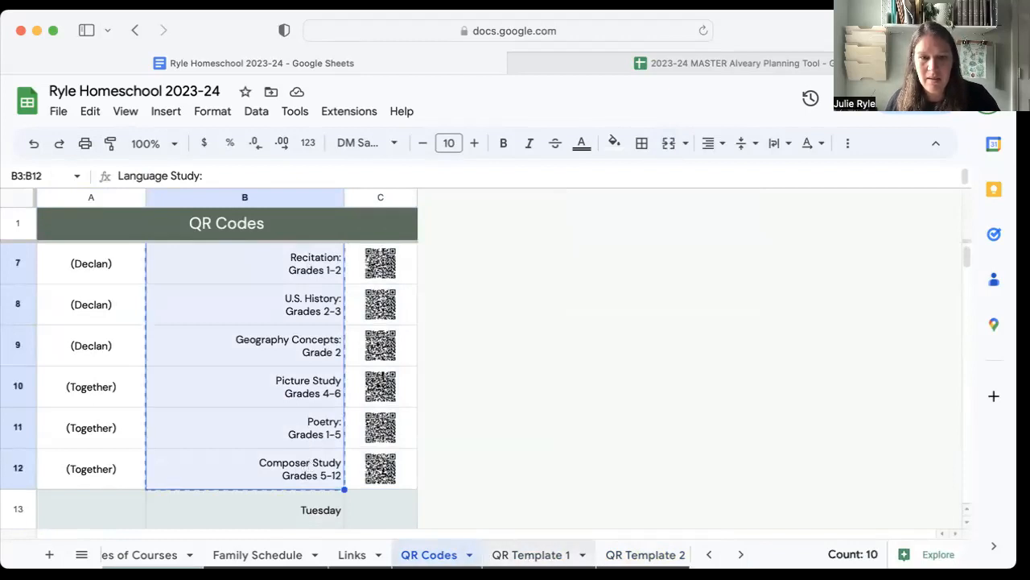
Paste the copied lesson names as values only into QR Template 2, starting at cell B3, and check the pasted list.
{"action": "left_click", "coordinate": [649, 554]}
{"action": "left_click", "coordinate": [193, 278]}
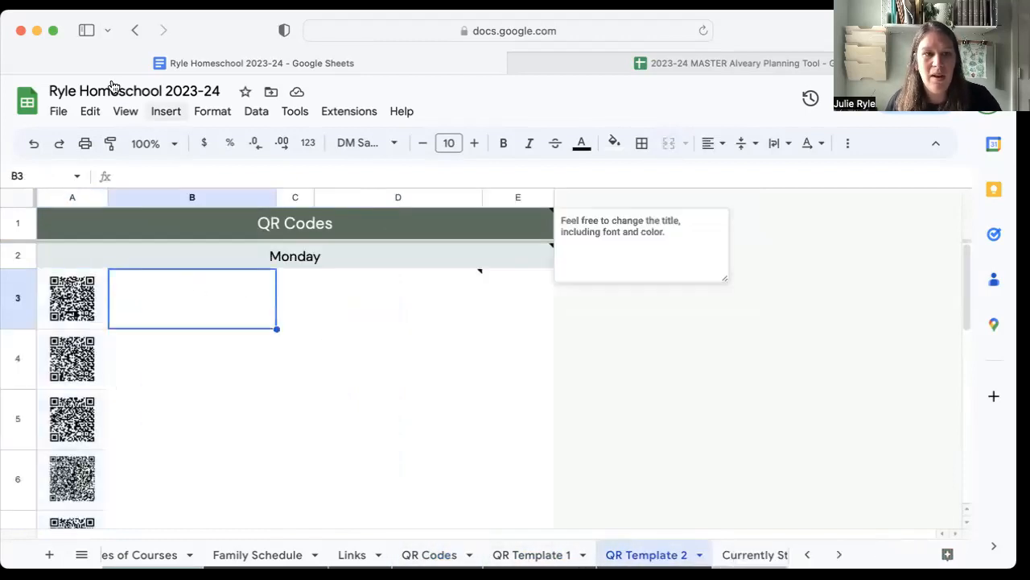
{"action": "left_click", "coordinate": [91, 115]}
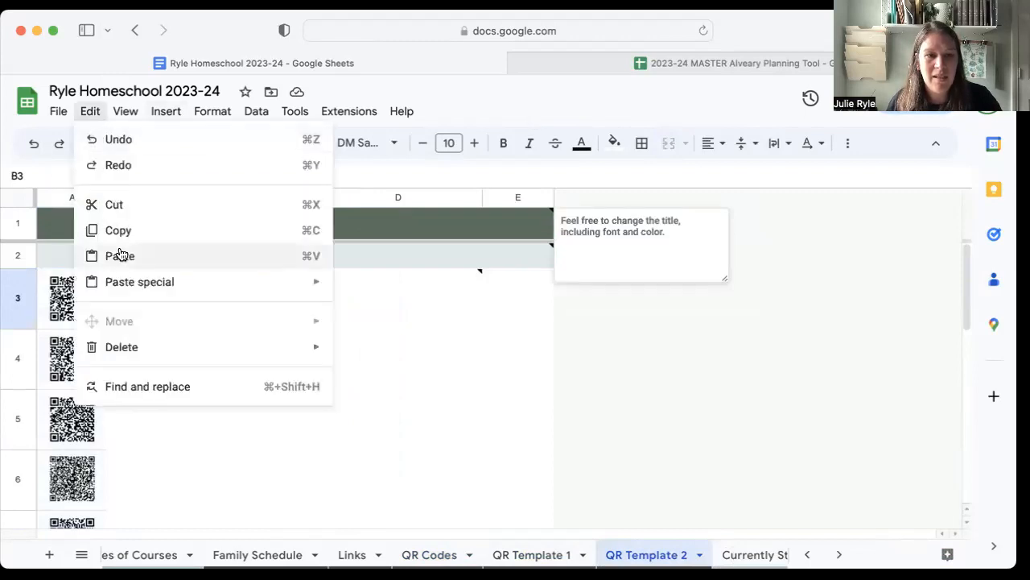
{"action": "mouse_move", "coordinate": [122, 283]}
{"action": "left_click", "coordinate": [430, 294]}
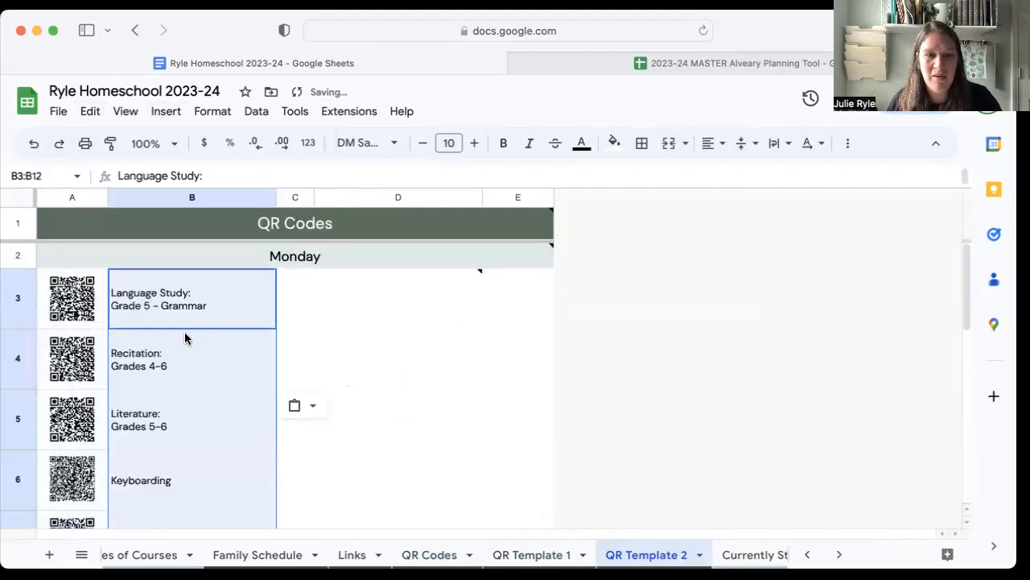
{"action": "scroll", "coordinate": [175, 321], "scroll_direction": "down", "scroll_amount": 3}
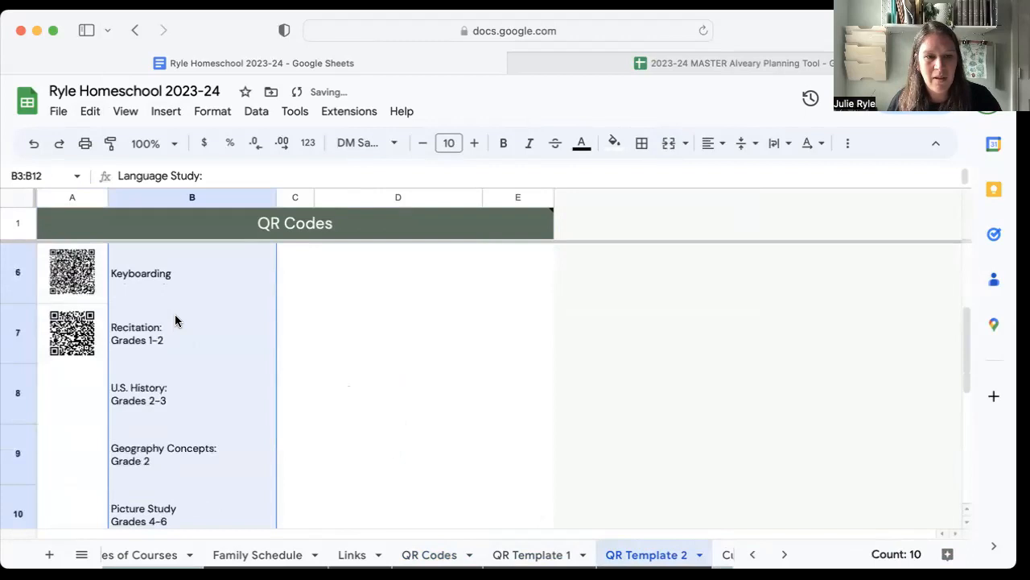
{"action": "scroll", "coordinate": [176, 320], "scroll_direction": "up", "scroll_amount": 4}
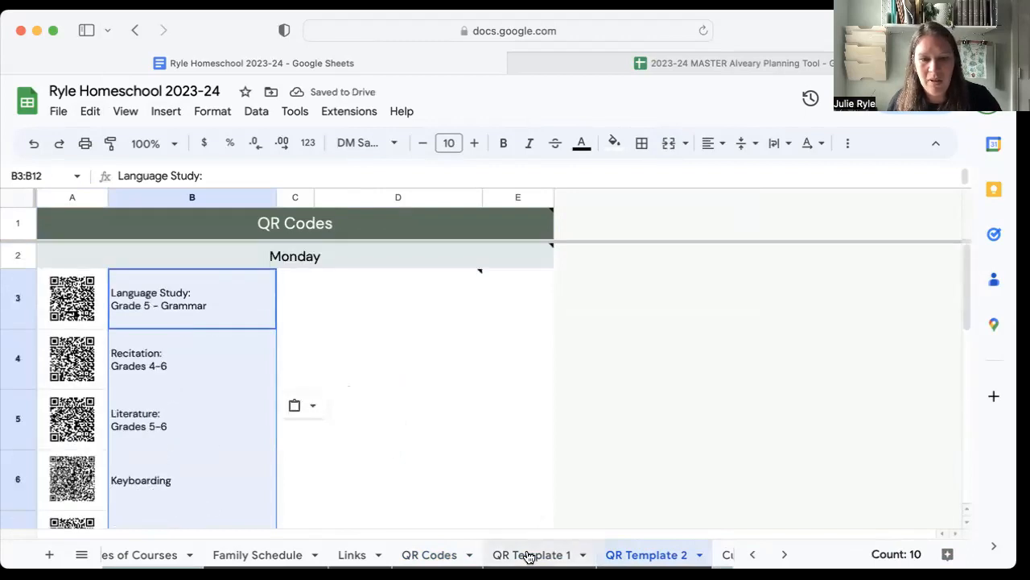
Copy all of Monday's QR codes, range C3:C12, from the QR Codes sheet.
{"action": "left_click", "coordinate": [421, 554]}
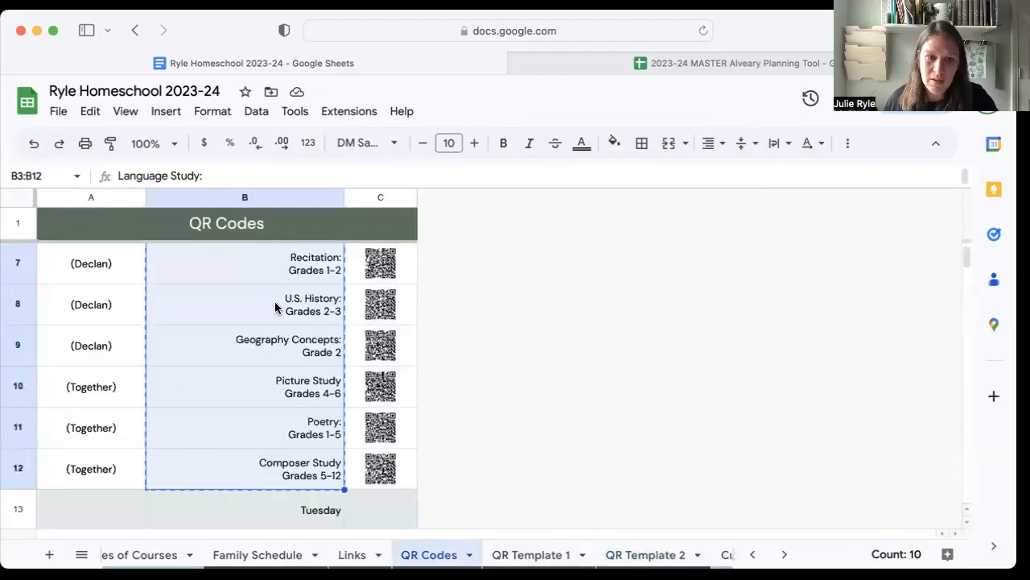
{"action": "scroll", "coordinate": [366, 282], "scroll_direction": "up", "scroll_amount": 5}
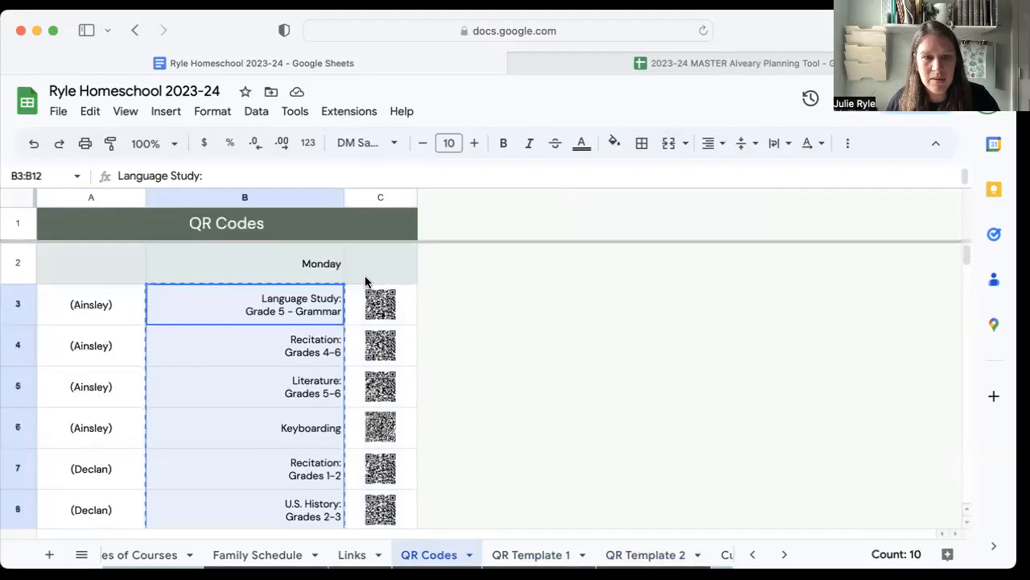
{"action": "left_click", "coordinate": [403, 309]}
{"action": "scroll", "coordinate": [402, 387], "scroll_direction": "down", "scroll_amount": 6}
{"action": "left_click", "coordinate": [402, 387], "text": "shift"}
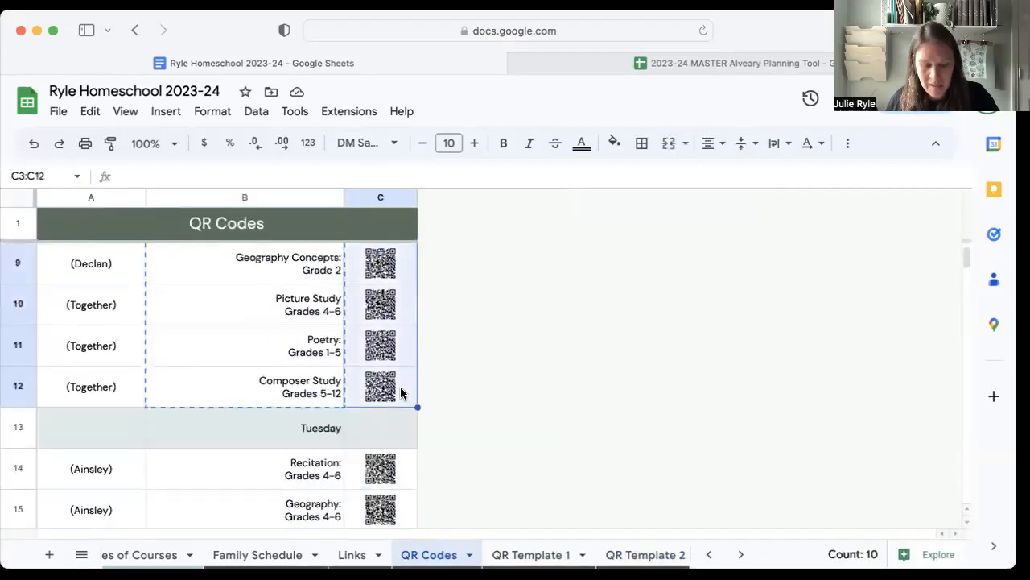
{"action": "key", "text": "super+c"}
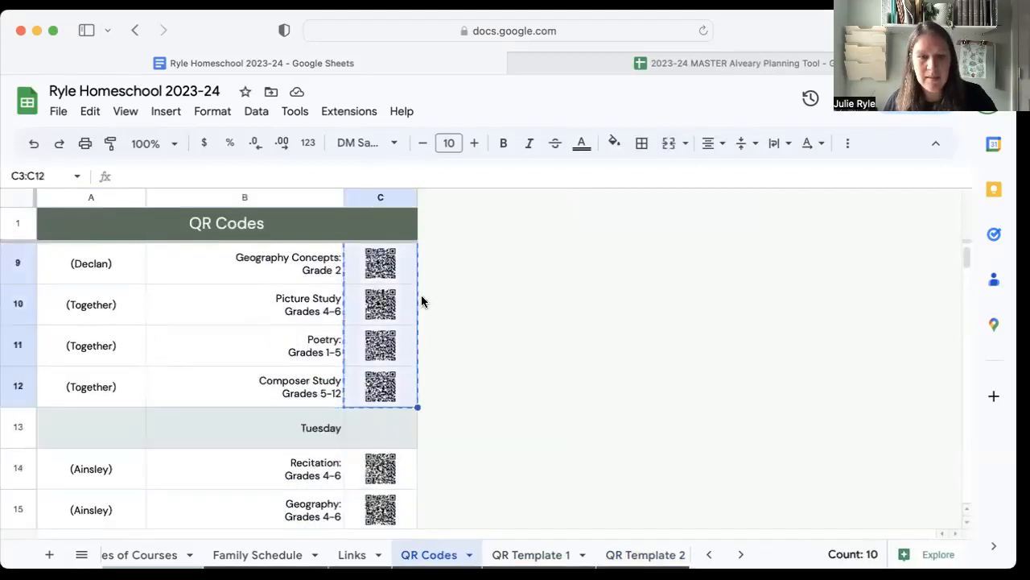
Paste Monday's copied QR codes as values only into QR Template 2, starting at cell A3, and check the pasted column.
{"action": "left_click", "coordinate": [608, 558]}
{"action": "left_click", "coordinate": [72, 298]}
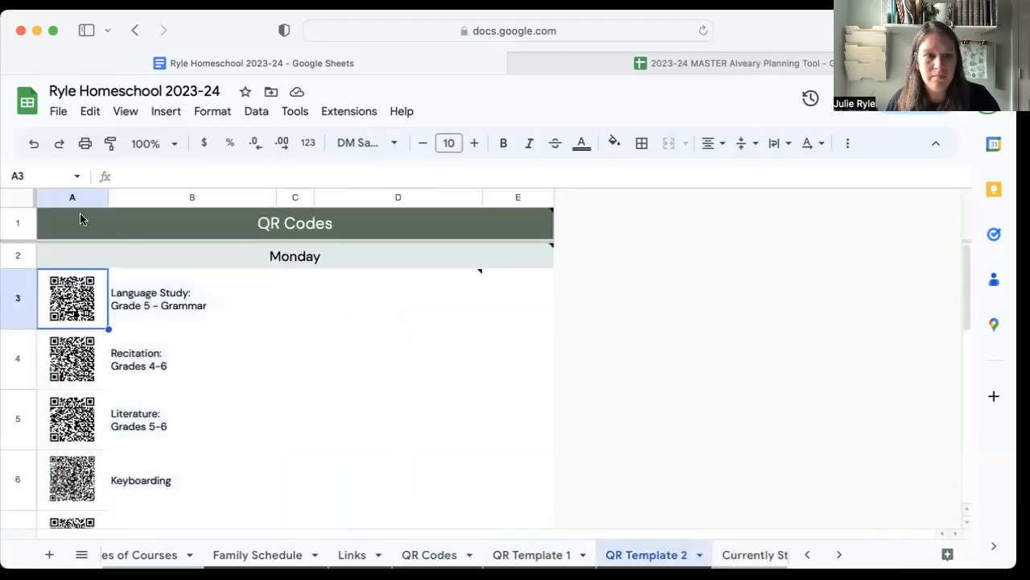
{"action": "left_click", "coordinate": [90, 120]}
{"action": "mouse_move", "coordinate": [122, 286]}
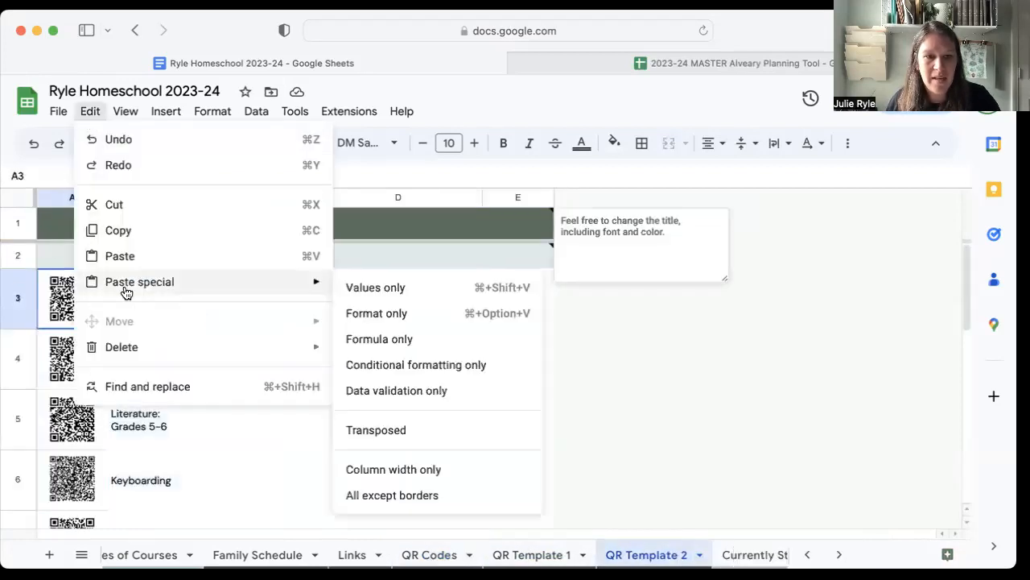
{"action": "left_click", "coordinate": [419, 290]}
{"action": "scroll", "coordinate": [225, 410], "scroll_direction": "down", "scroll_amount": 10}
{"action": "scroll", "coordinate": [225, 411], "scroll_direction": "up", "scroll_amount": 7}
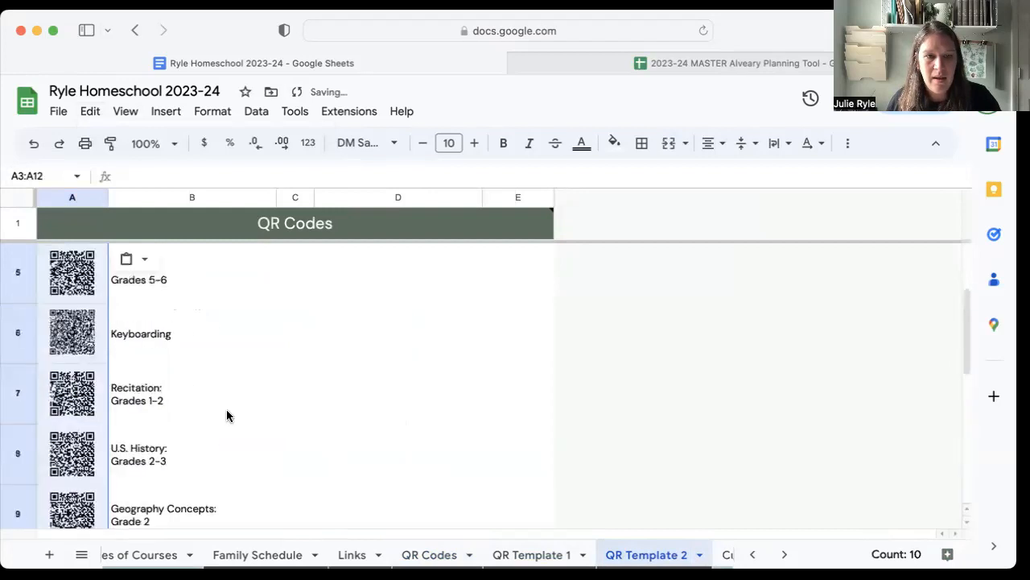
{"action": "scroll", "coordinate": [233, 403], "scroll_direction": "up", "scroll_amount": 3}
Change the day heading in row 2 of QR Template 2 to "Monday & Tuesday".
{"action": "left_click", "coordinate": [295, 260]}
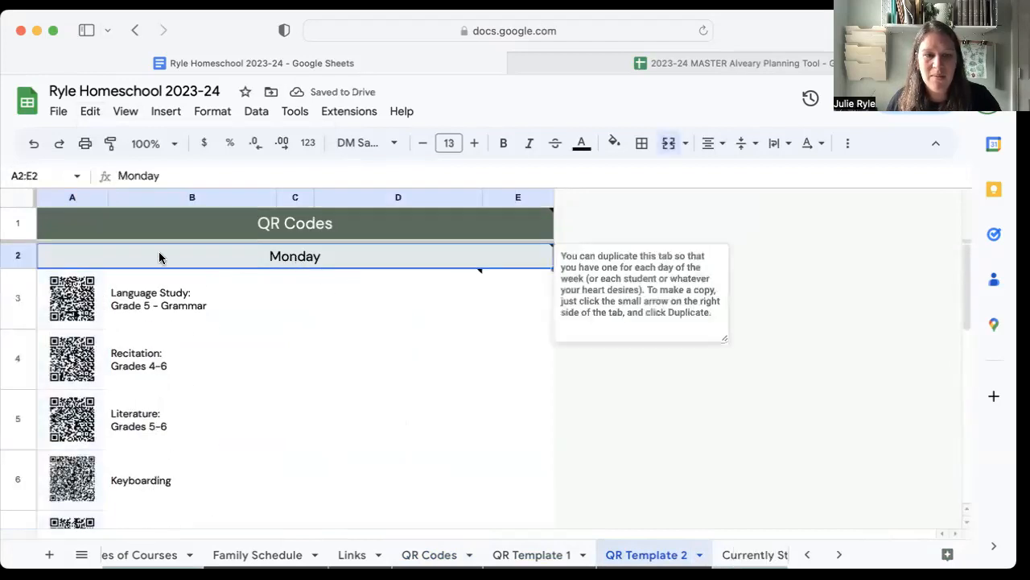
{"action": "double_click", "coordinate": [320, 255]}
{"action": "type", "text": "& Tuesday"}
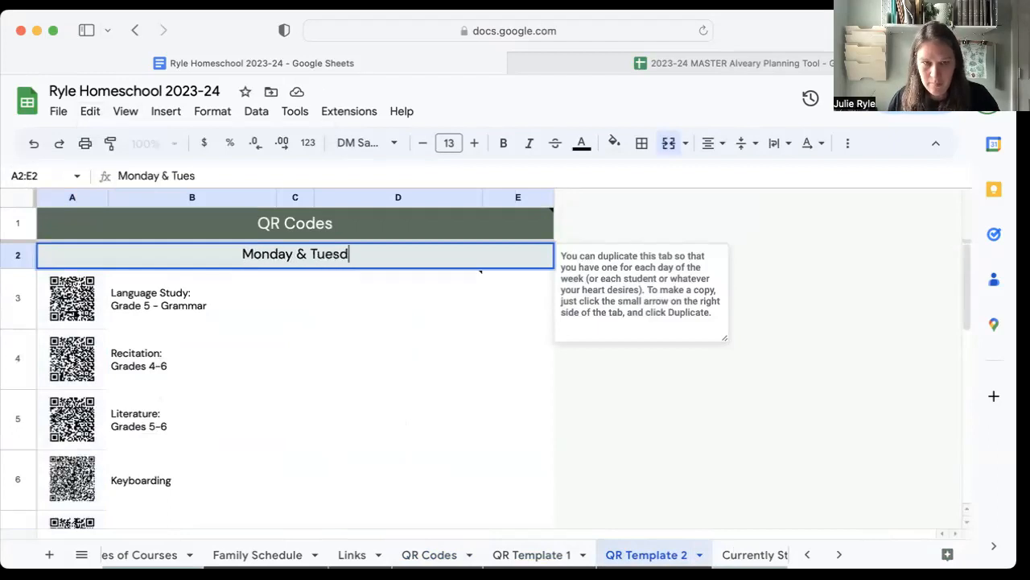
{"action": "left_click", "coordinate": [323, 311]}
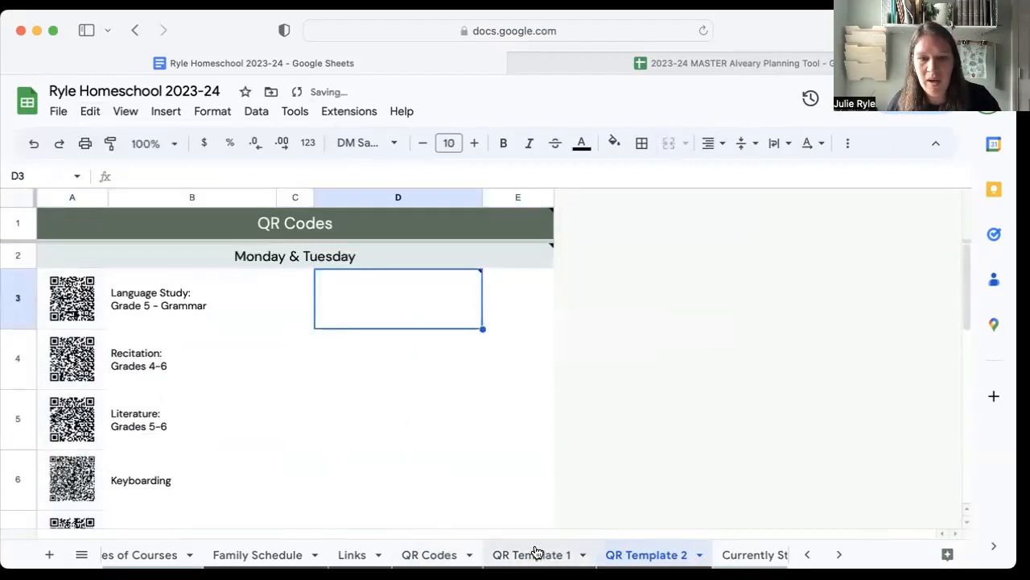
Copy Tuesday's lesson names together with their QR codes, range B14:C22, from the QR Codes sheet.
{"action": "left_click", "coordinate": [429, 555]}
{"action": "scroll", "coordinate": [426, 470], "scroll_direction": "down", "scroll_amount": 3}
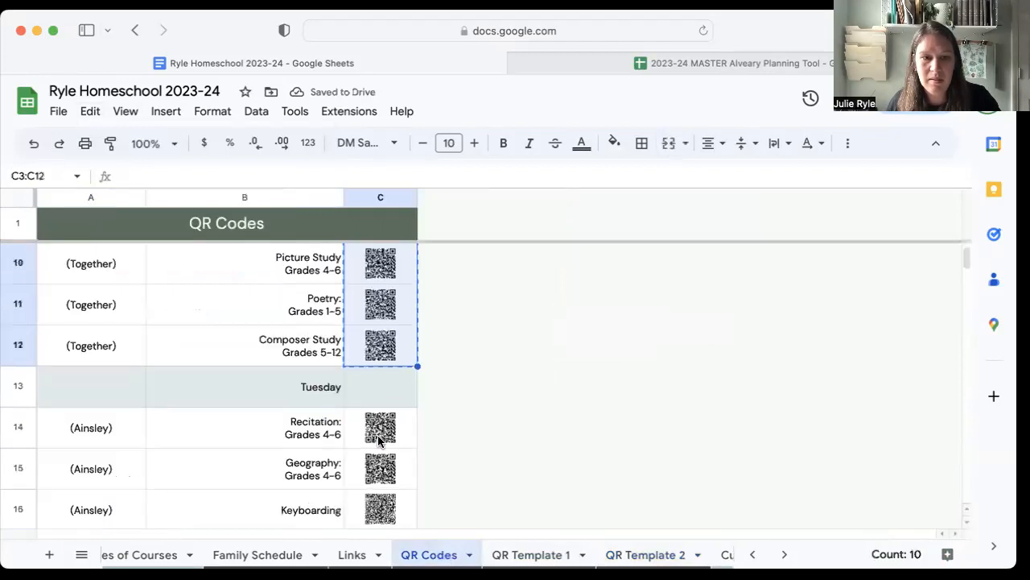
{"action": "left_click", "coordinate": [239, 350]}
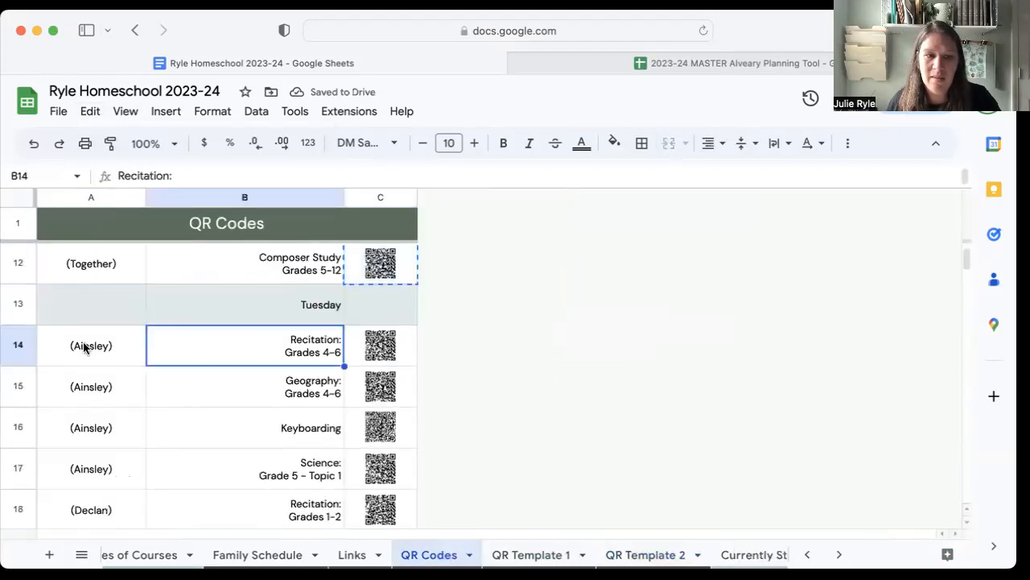
{"action": "scroll", "coordinate": [368, 370], "scroll_direction": "down", "scroll_amount": 3}
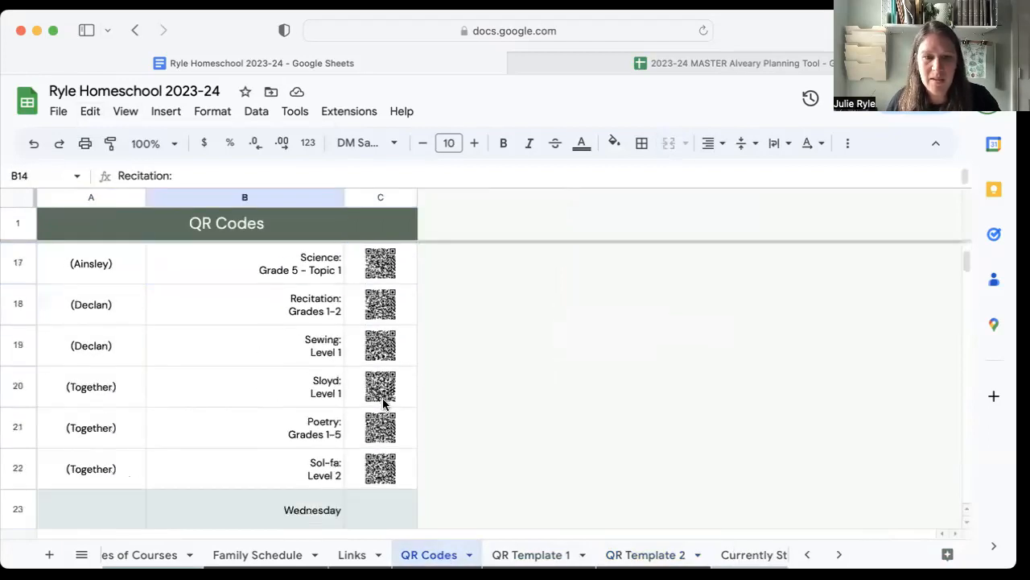
{"action": "left_click", "coordinate": [395, 473]}
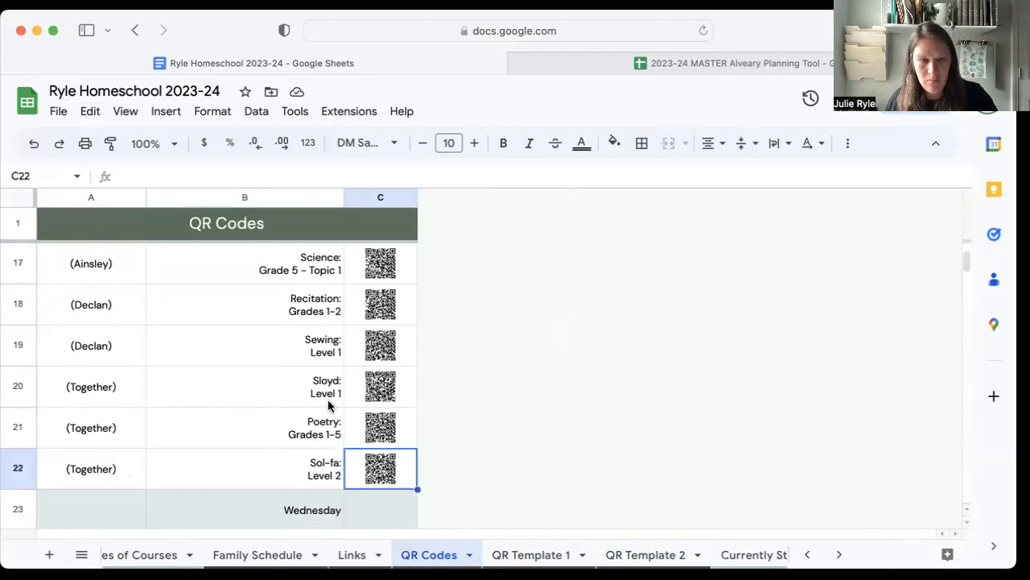
{"action": "scroll", "coordinate": [326, 395], "scroll_direction": "up", "scroll_amount": 3}
{"action": "left_click", "coordinate": [266, 357], "text": "shift"}
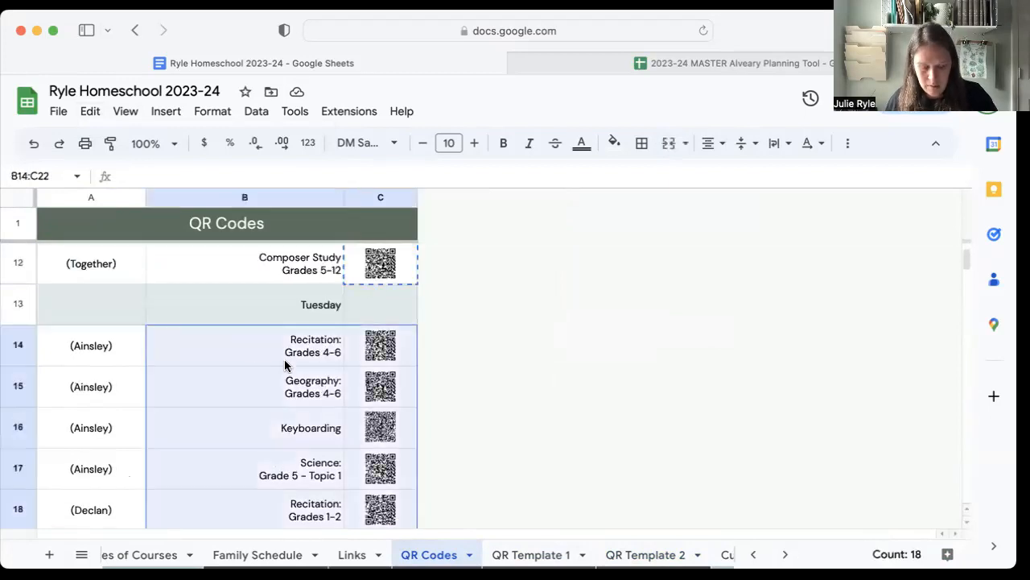
{"action": "key", "text": "super+c"}
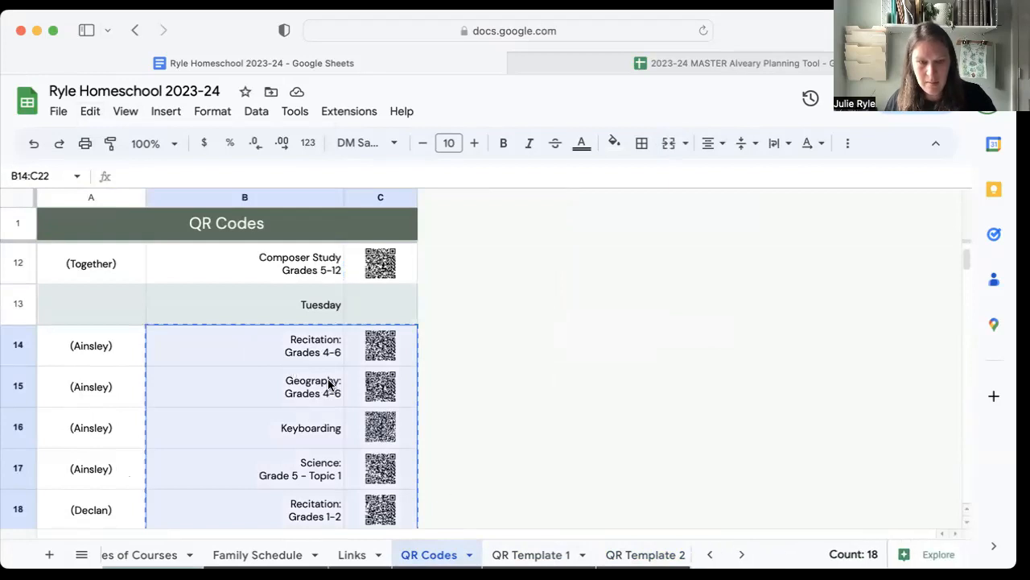
Paste Tuesday's names and codes as values only into QR Template 2, starting at cell D3, and check the pasted rows.
{"action": "left_click", "coordinate": [640, 555]}
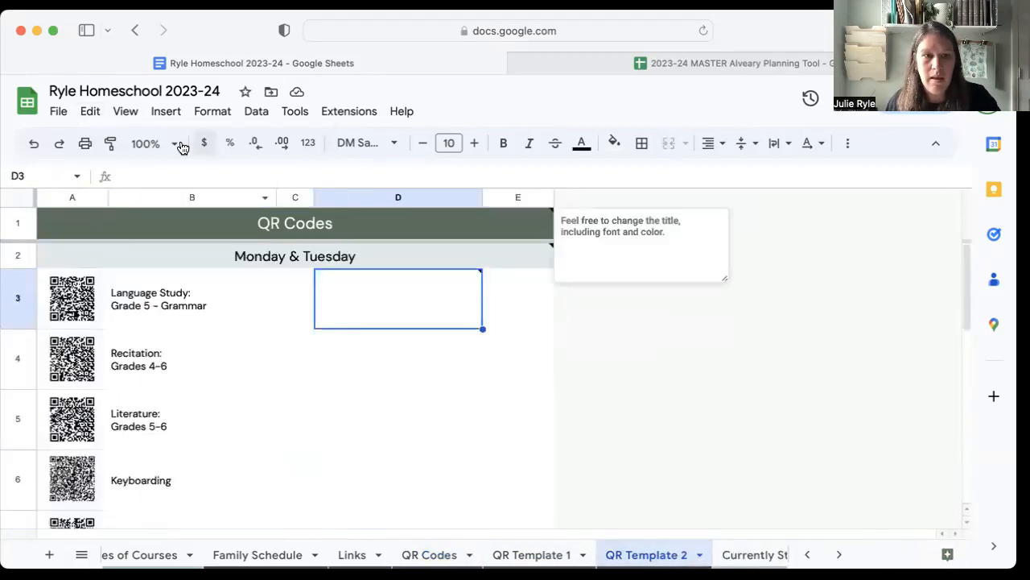
{"action": "left_click", "coordinate": [90, 112]}
{"action": "mouse_move", "coordinate": [126, 286]}
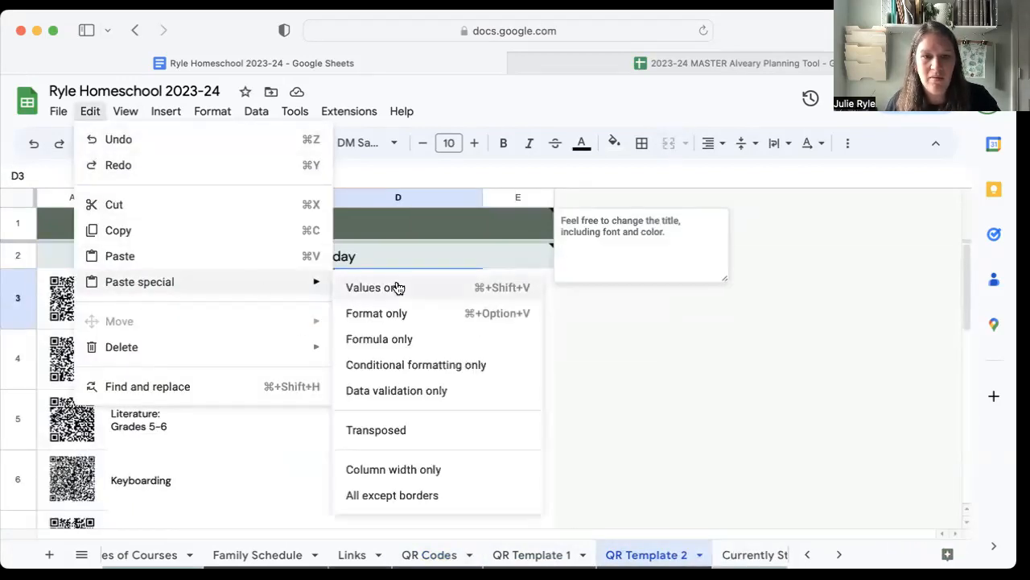
{"action": "left_click", "coordinate": [396, 287]}
{"action": "scroll", "coordinate": [459, 337], "scroll_direction": "down", "scroll_amount": 2}
{"action": "scroll", "coordinate": [458, 336], "scroll_direction": "down", "scroll_amount": 5}
{"action": "scroll", "coordinate": [460, 337], "scroll_direction": "up", "scroll_amount": 6}
{"action": "left_click", "coordinate": [664, 340]}
{"action": "scroll", "coordinate": [660, 345], "scroll_direction": "up", "scroll_amount": 2}
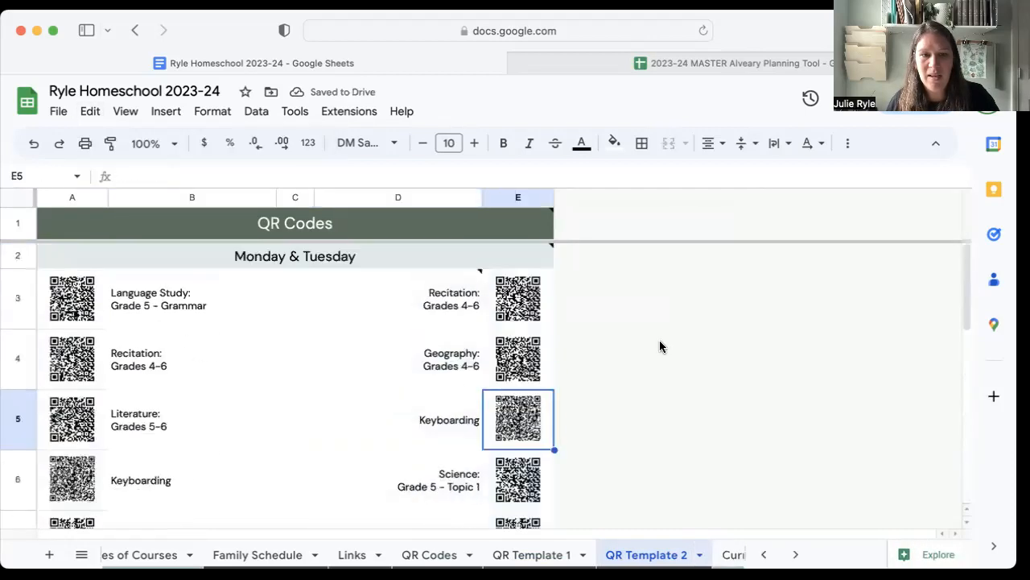
Preview the printout of the Monday & Tuesday QR page with notes hidden, and leave the print settings.
{"action": "key", "text": "ctrl+p"}
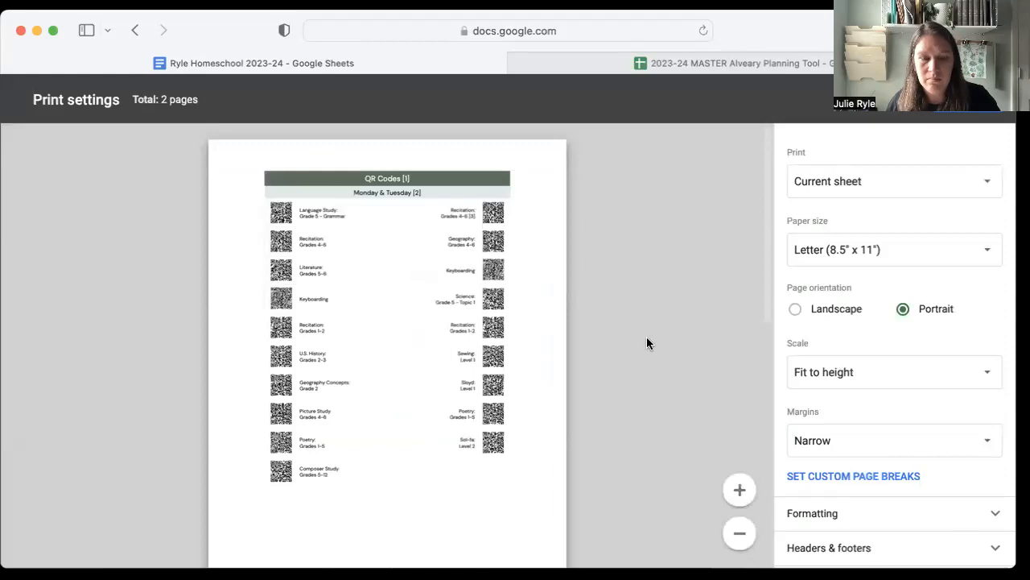
{"action": "left_click", "coordinate": [814, 521]}
{"action": "scroll", "coordinate": [883, 546], "scroll_direction": "down", "scroll_amount": 4}
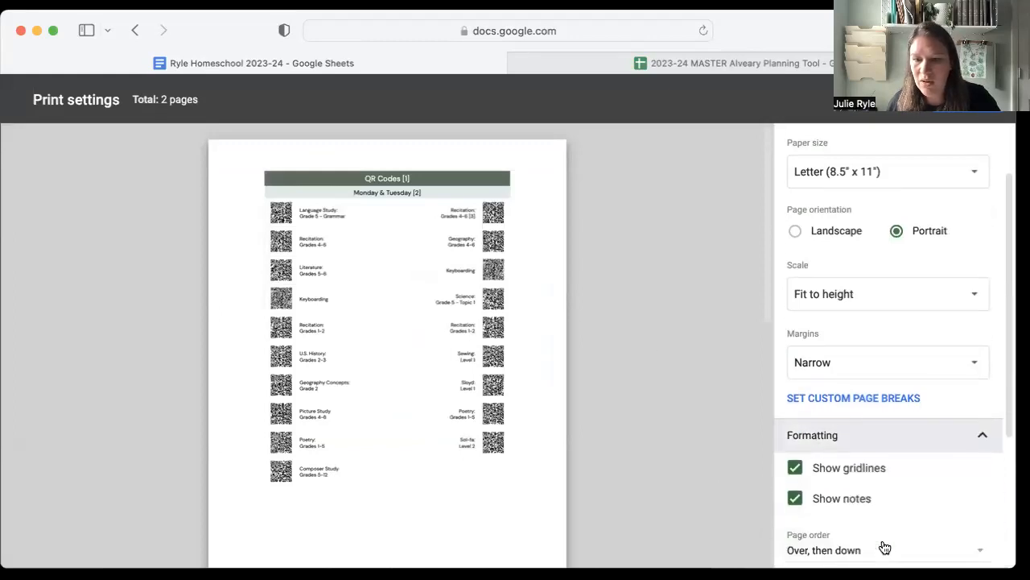
{"action": "left_click", "coordinate": [829, 435]}
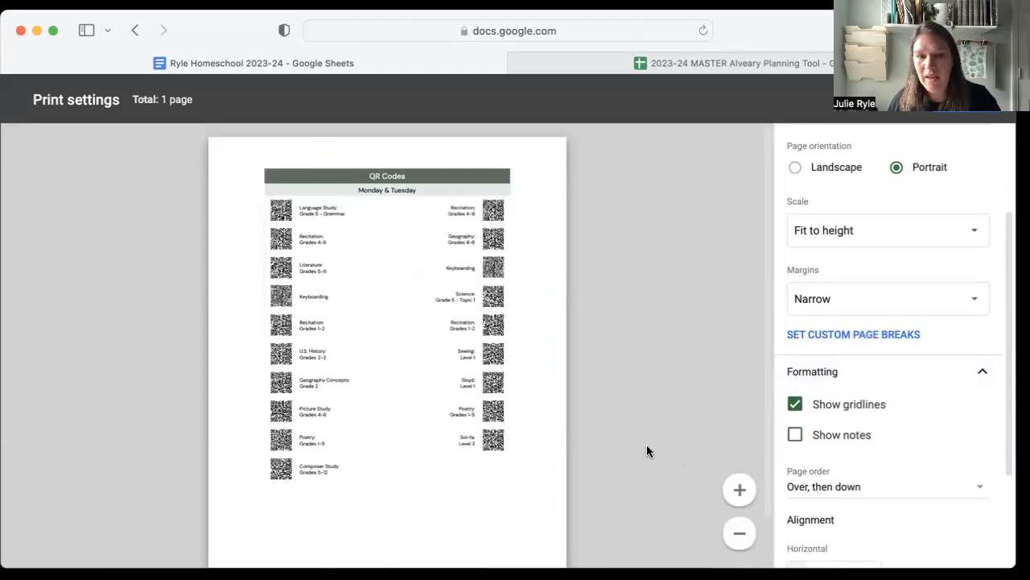
{"action": "left_click", "coordinate": [897, 102]}
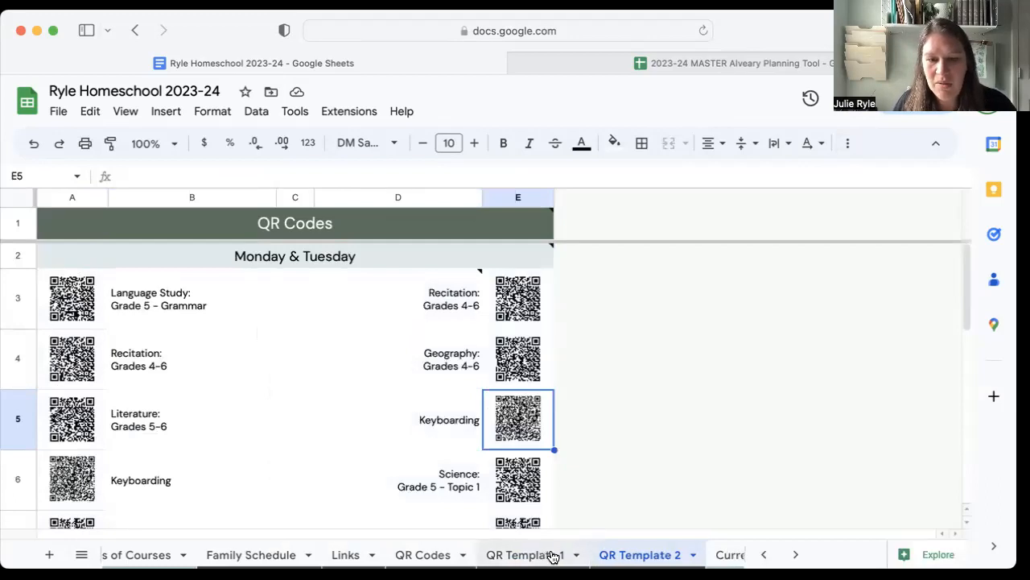
Set the week to 7 on the Currently Studying sheet.
{"action": "scroll", "coordinate": [552, 555], "scroll_direction": "right", "scroll_amount": 5}
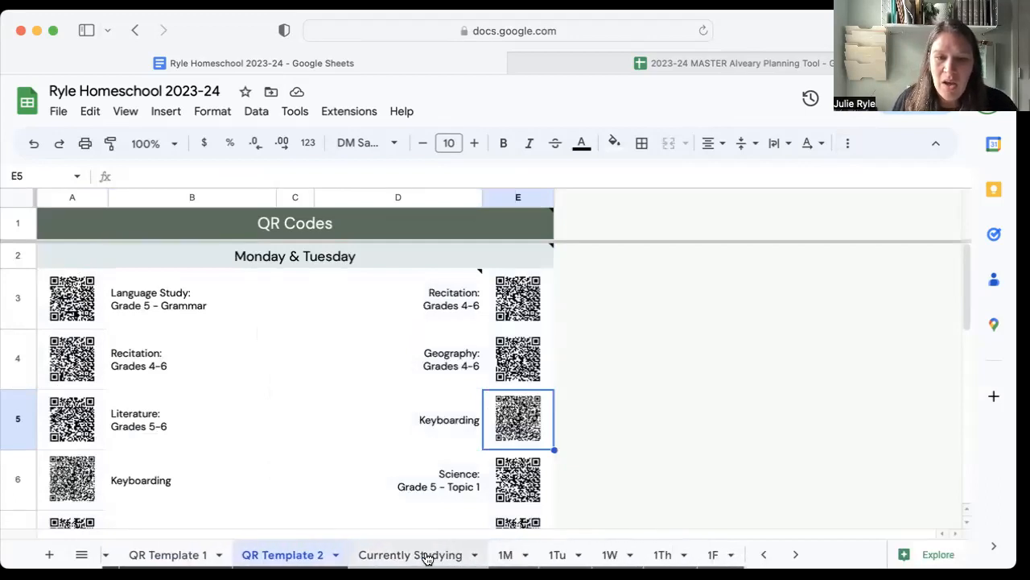
{"action": "left_click", "coordinate": [424, 555]}
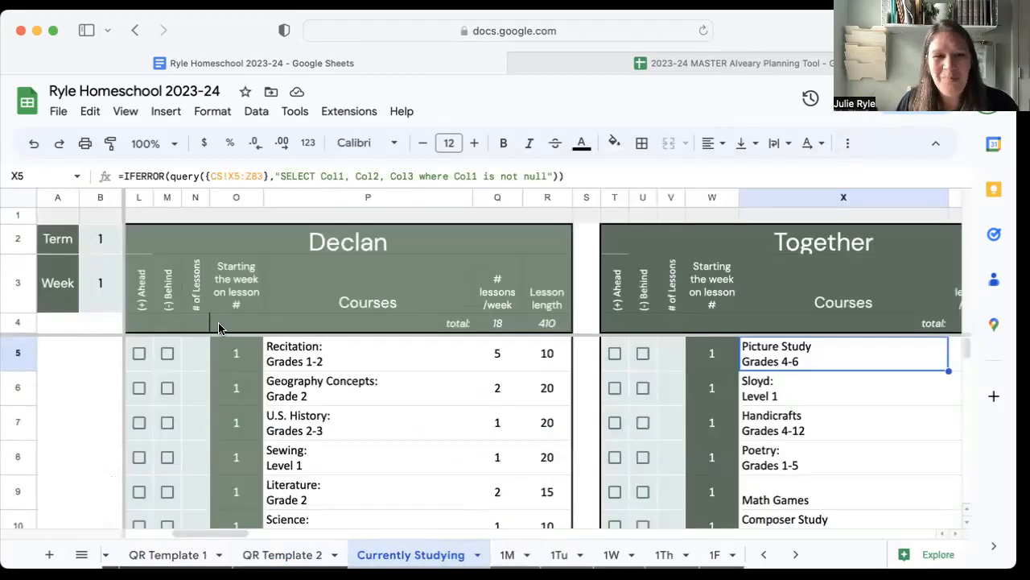
{"action": "scroll", "coordinate": [271, 393], "scroll_direction": "down", "scroll_amount": 5}
{"action": "scroll", "coordinate": [274, 393], "scroll_direction": "up", "scroll_amount": 5}
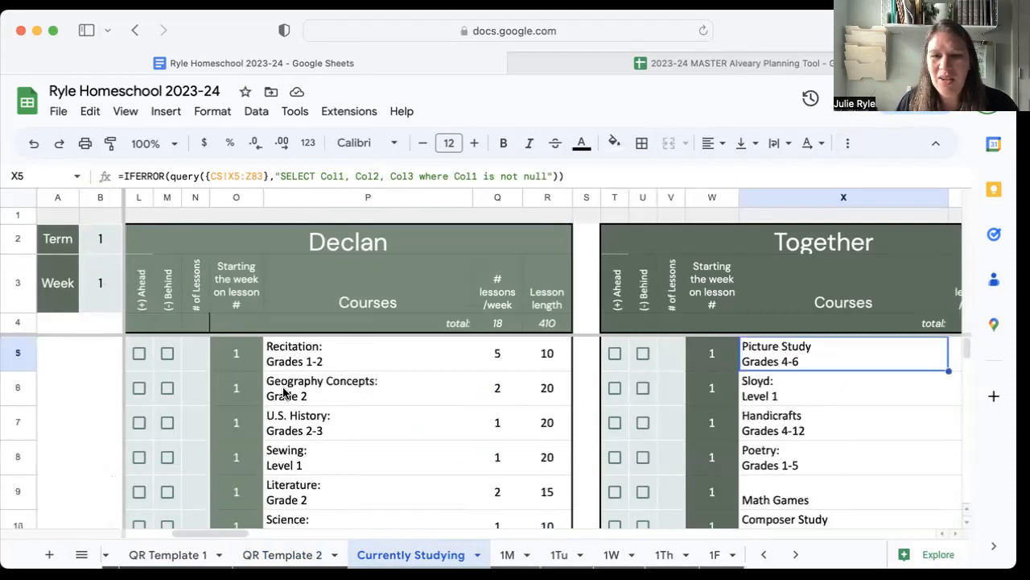
{"action": "left_click", "coordinate": [91, 285]}
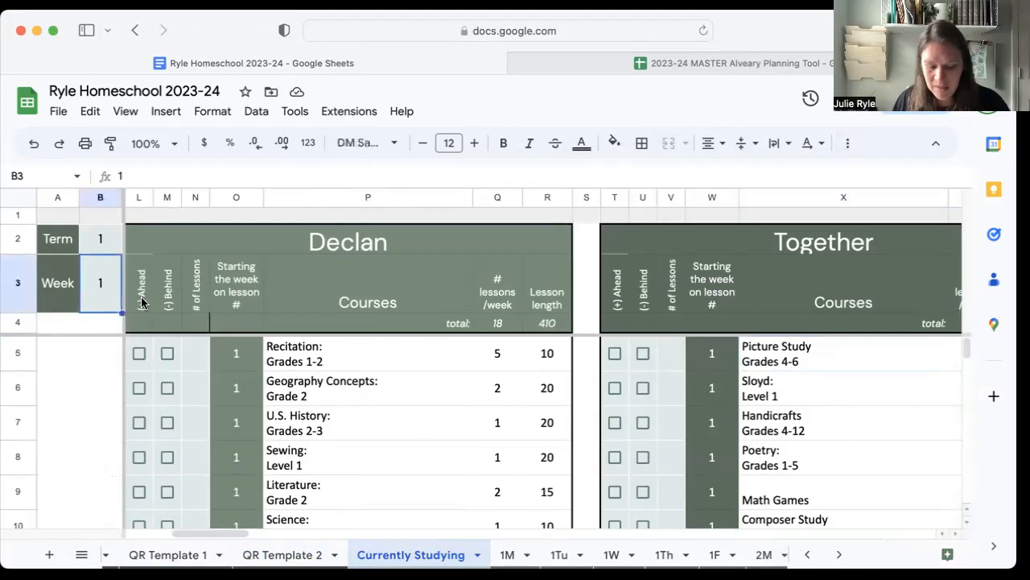
{"action": "type", "text": "7"}
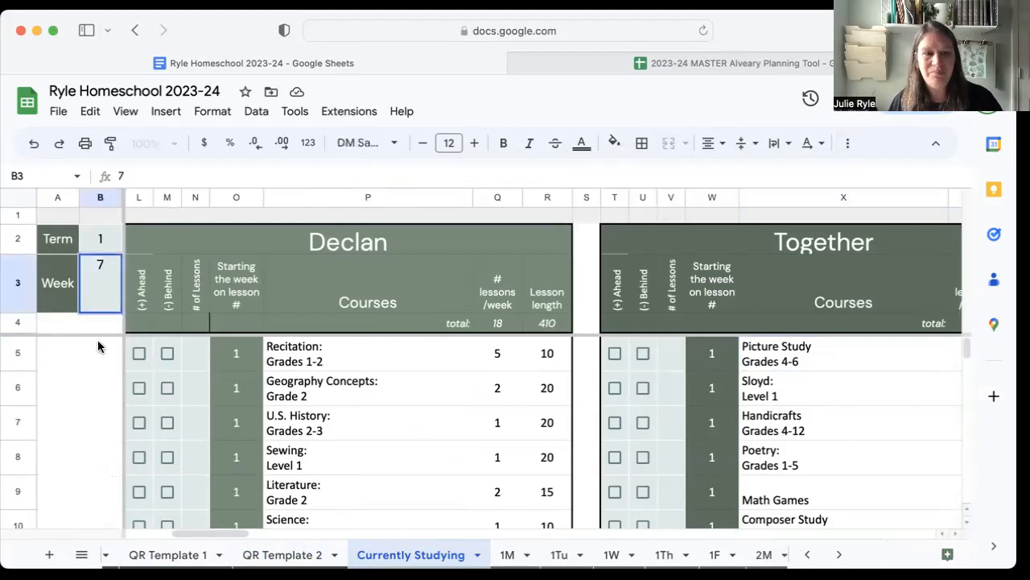
{"action": "left_click", "coordinate": [100, 350]}
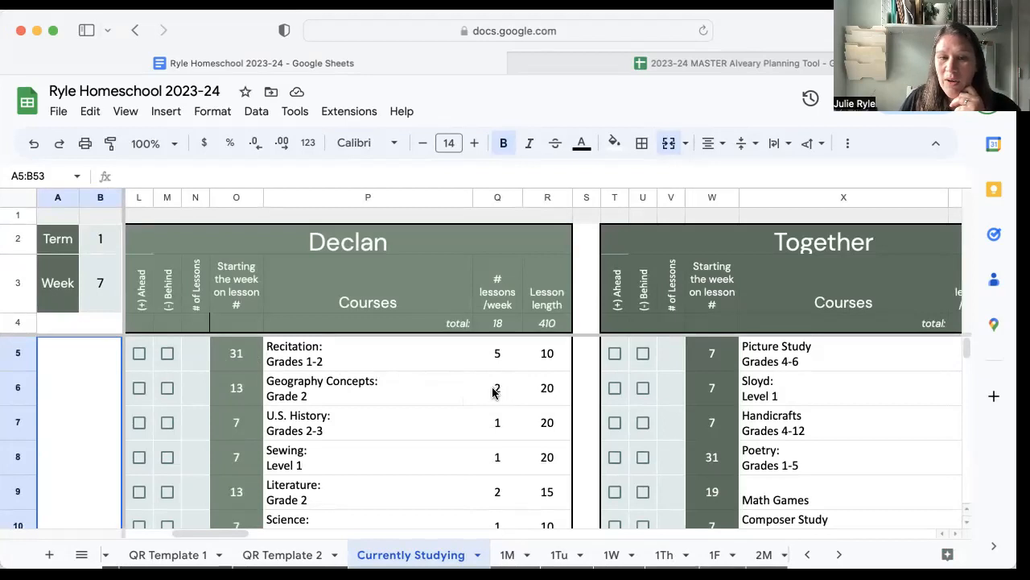
Mark Geography Concepts: Grade 2 as 1 lesson behind in the Grade 2 student's section of Currently Studying.
{"action": "left_click", "coordinate": [198, 391]}
{"action": "type", "text": "1"}
{"action": "left_click", "coordinate": [76, 396]}
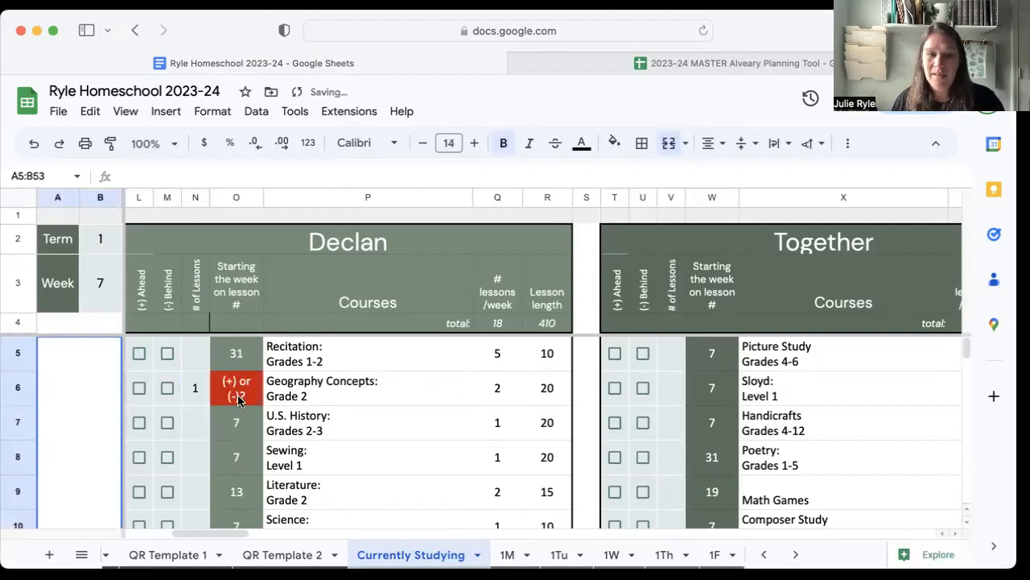
{"action": "left_click", "coordinate": [167, 387]}
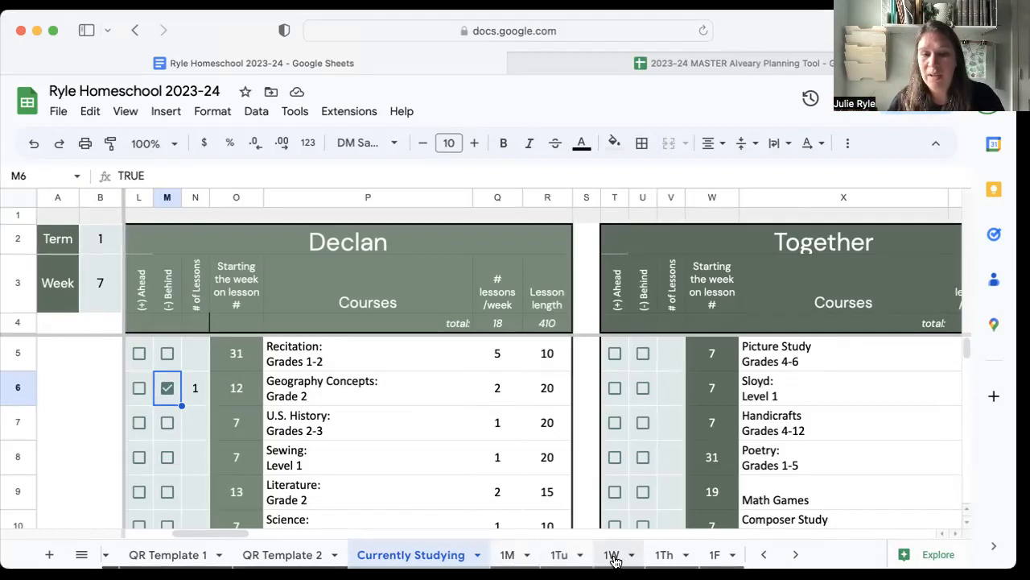
Rename the 1M sheet to the student's first name followed by "M", and look over that student's Monday checklist.
{"action": "scroll", "coordinate": [632, 559], "scroll_direction": "right", "scroll_amount": 2}
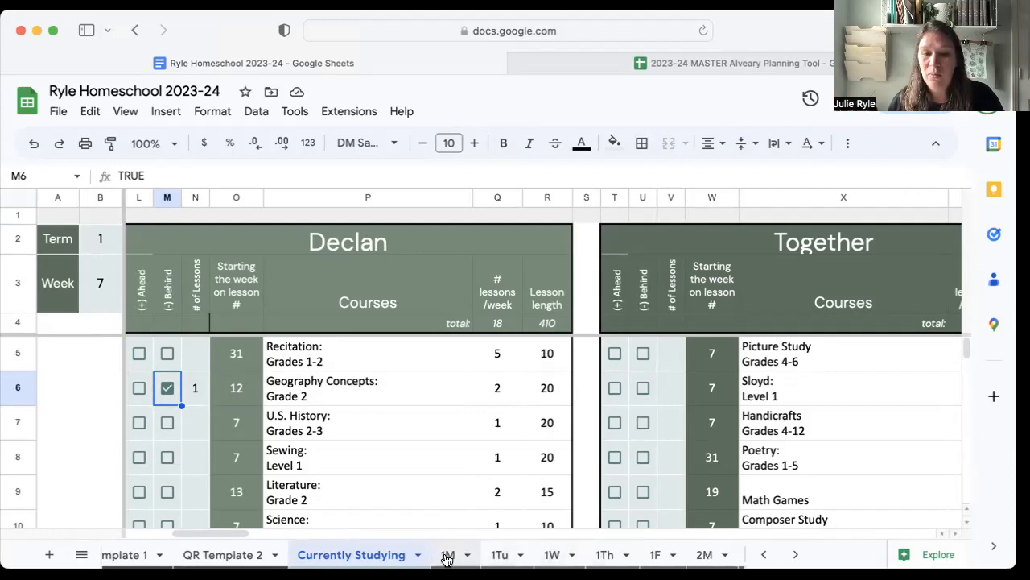
{"action": "scroll", "coordinate": [647, 559], "scroll_direction": "right", "scroll_amount": 7}
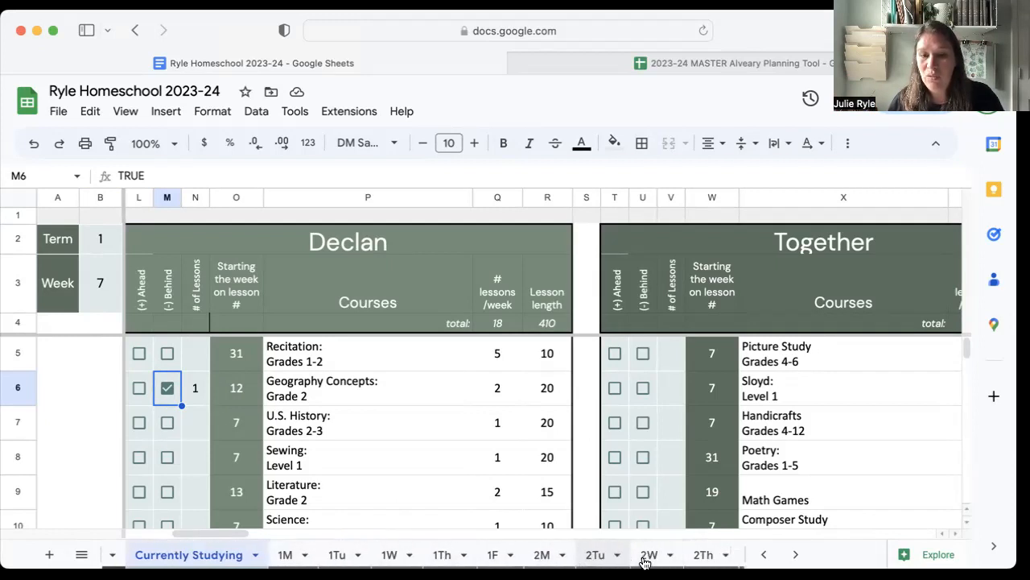
{"action": "scroll", "coordinate": [633, 559], "scroll_direction": "right", "scroll_amount": 3}
{"action": "scroll", "coordinate": [322, 557], "scroll_direction": "left", "scroll_amount": 6}
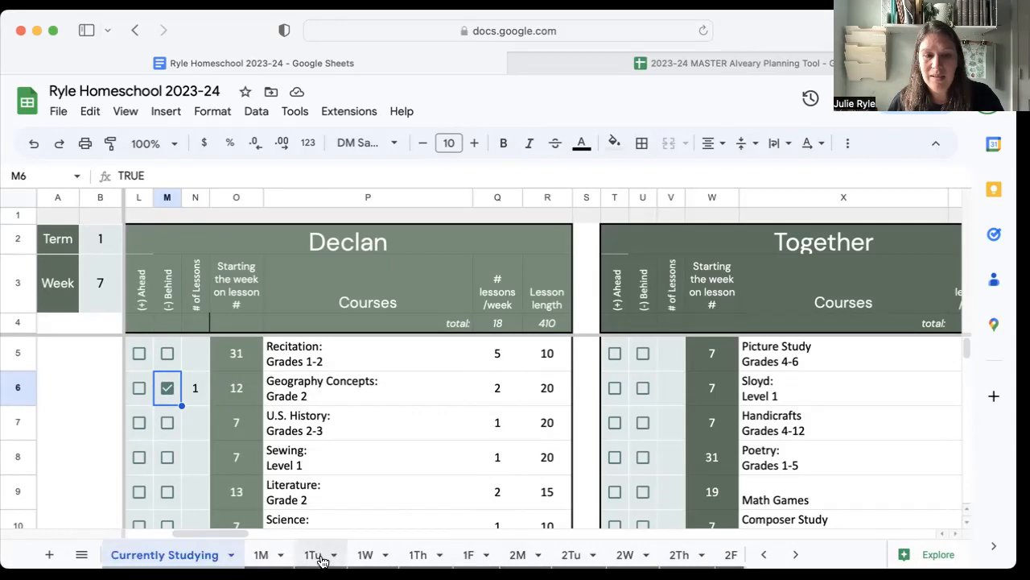
{"action": "left_click", "coordinate": [281, 556]}
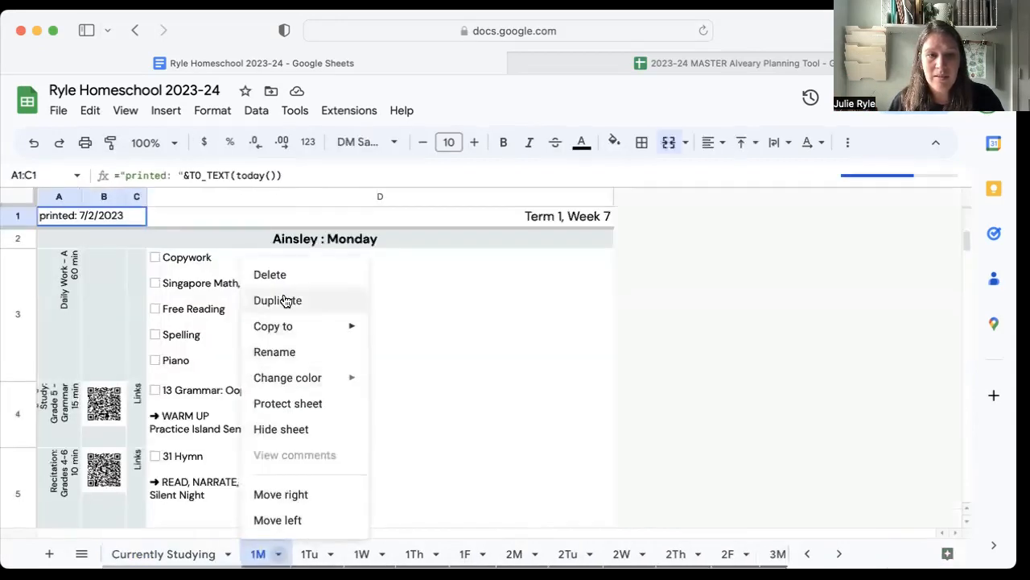
{"action": "left_click", "coordinate": [290, 352]}
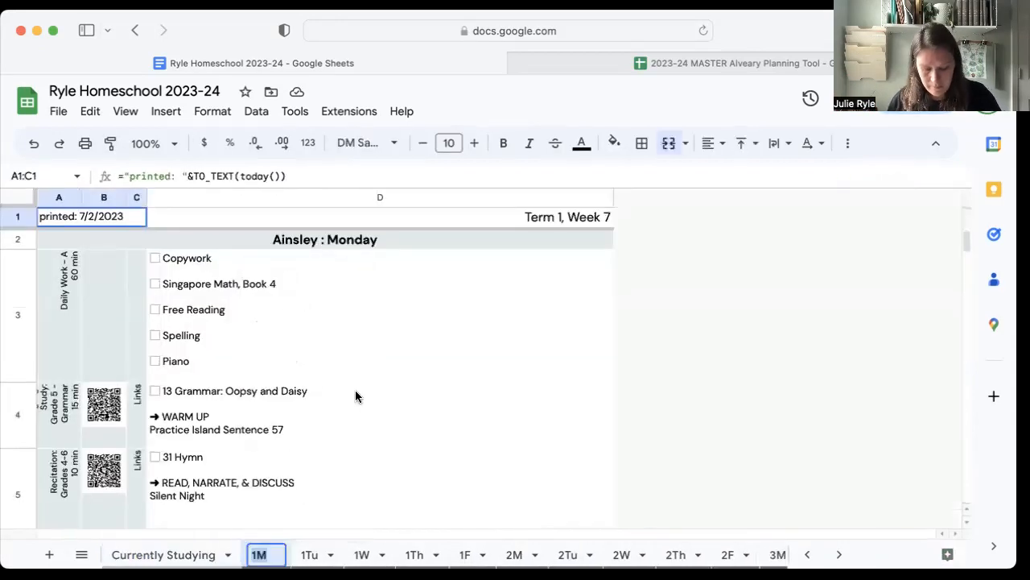
{"action": "type", "text": "Ainsley M"}
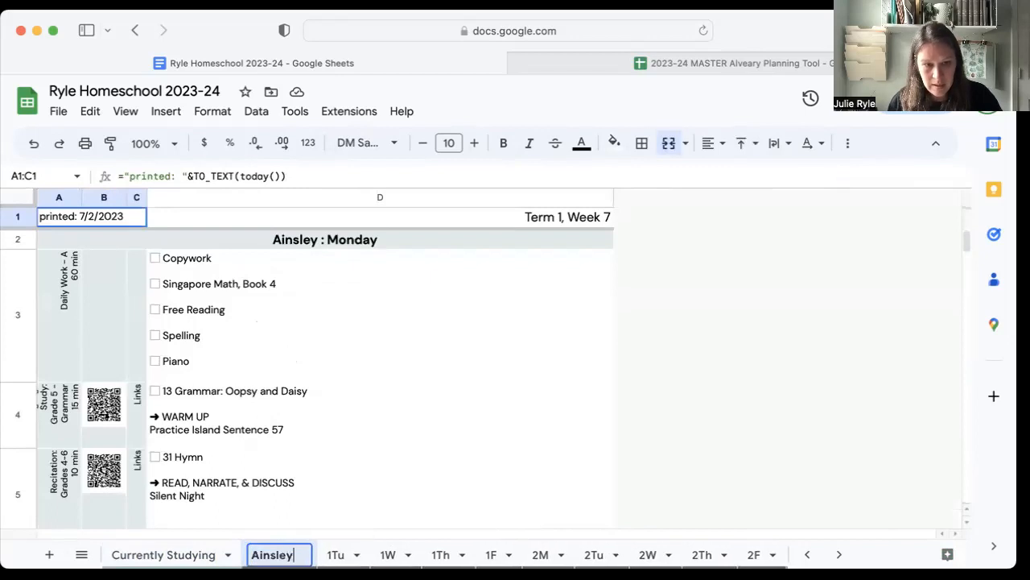
{"action": "left_click", "coordinate": [354, 554]}
{"action": "left_click", "coordinate": [280, 554]}
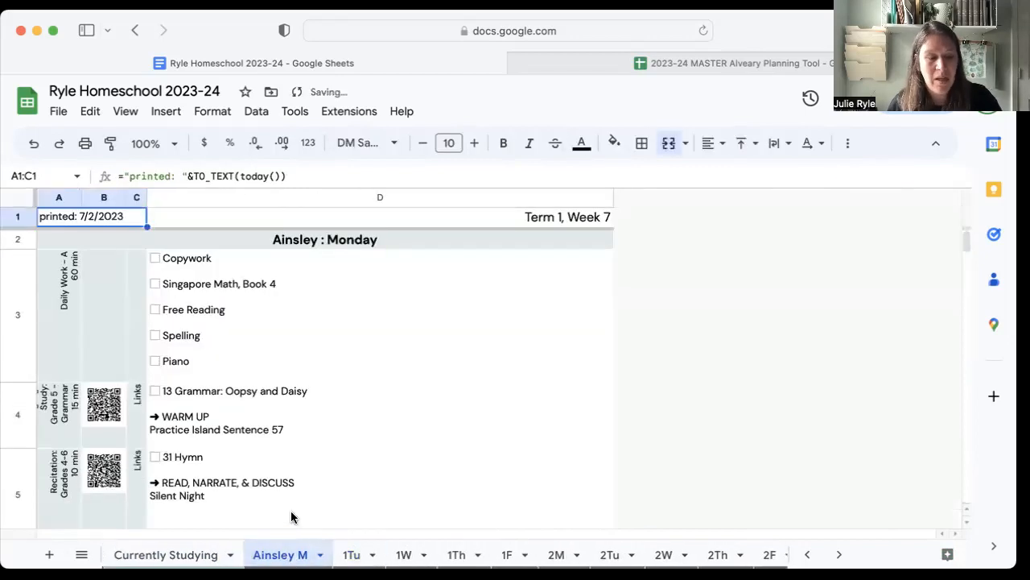
{"action": "scroll", "coordinate": [299, 486], "scroll_direction": "down", "scroll_amount": 10}
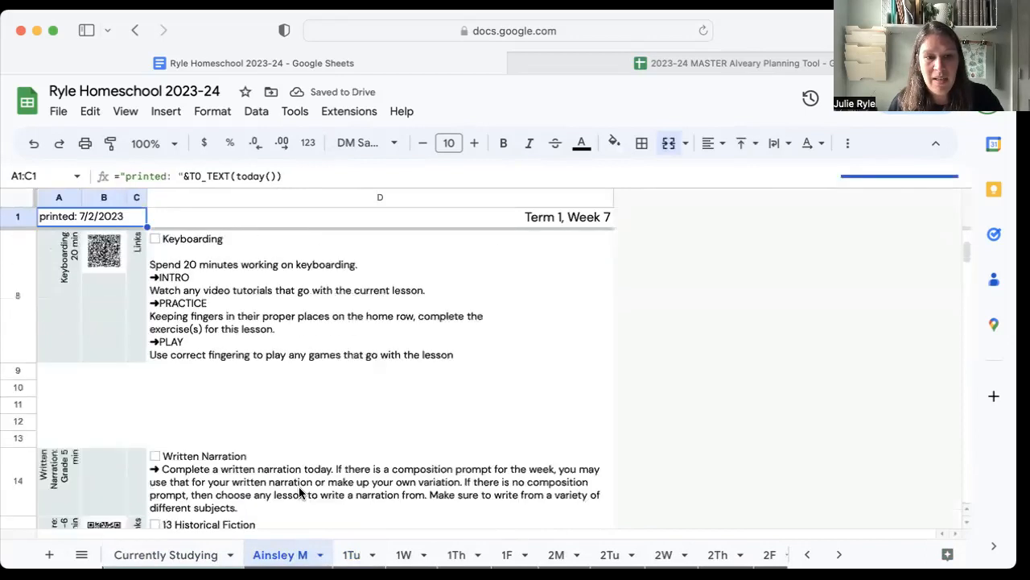
Inspect the blank rows 9 to 13 between Keyboarding and Written Narration on the student's Monday checklist.
{"action": "scroll", "coordinate": [300, 493], "scroll_direction": "up", "scroll_amount": 2}
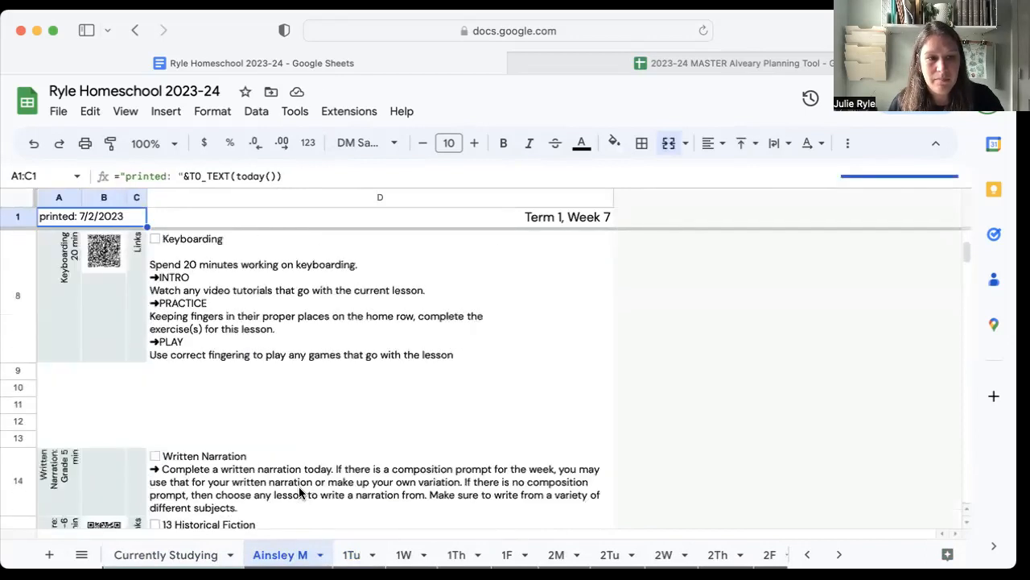
{"action": "left_click", "coordinate": [88, 372]}
{"action": "left_click", "coordinate": [57, 372]}
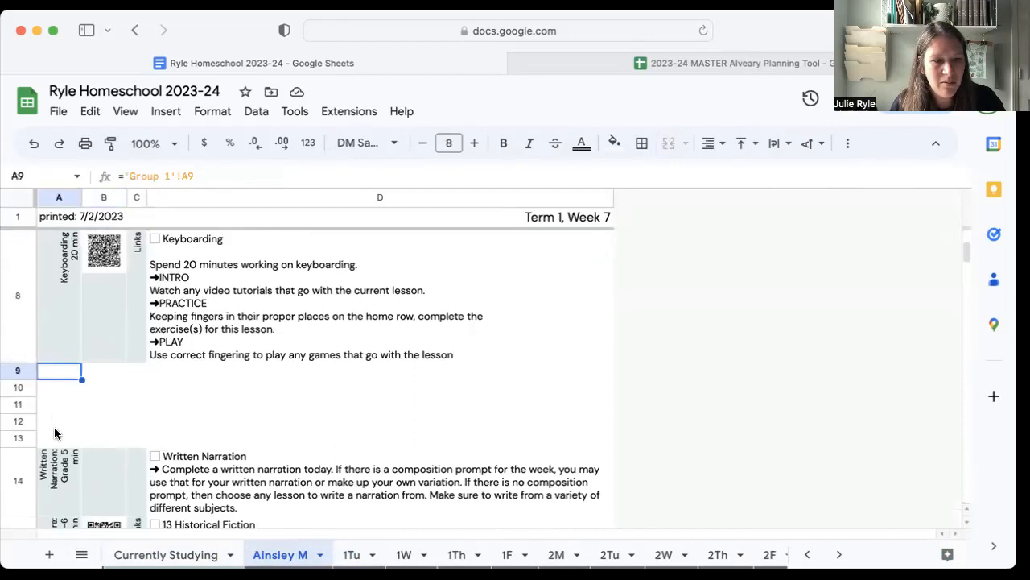
{"action": "left_click", "coordinate": [55, 425]}
{"action": "scroll", "coordinate": [61, 438], "scroll_direction": "down", "scroll_amount": 5}
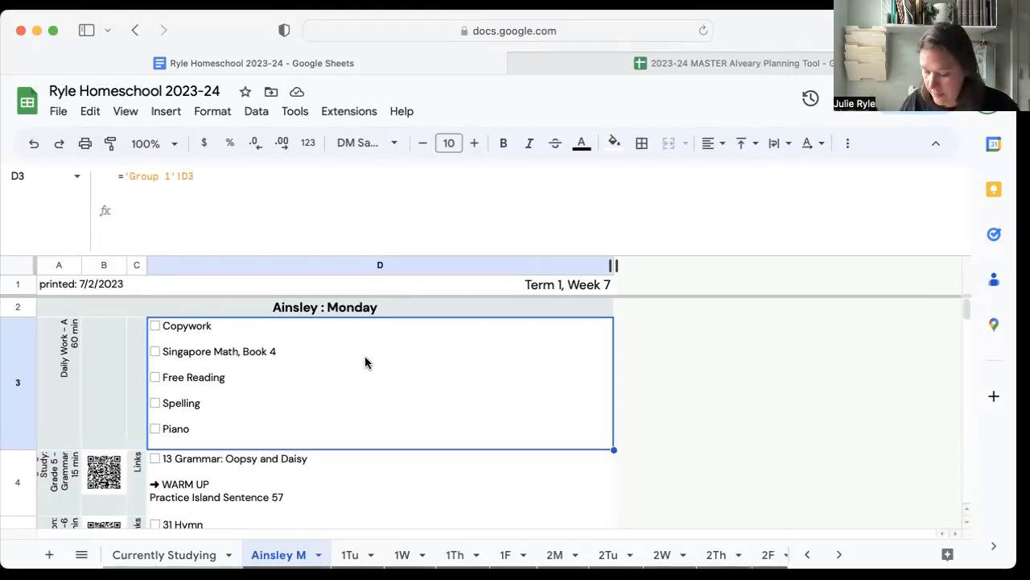
Shrink the formula bar to one line, and preview the printout of the student's Monday checklist without printing it.
{"action": "left_click", "coordinate": [269, 198]}
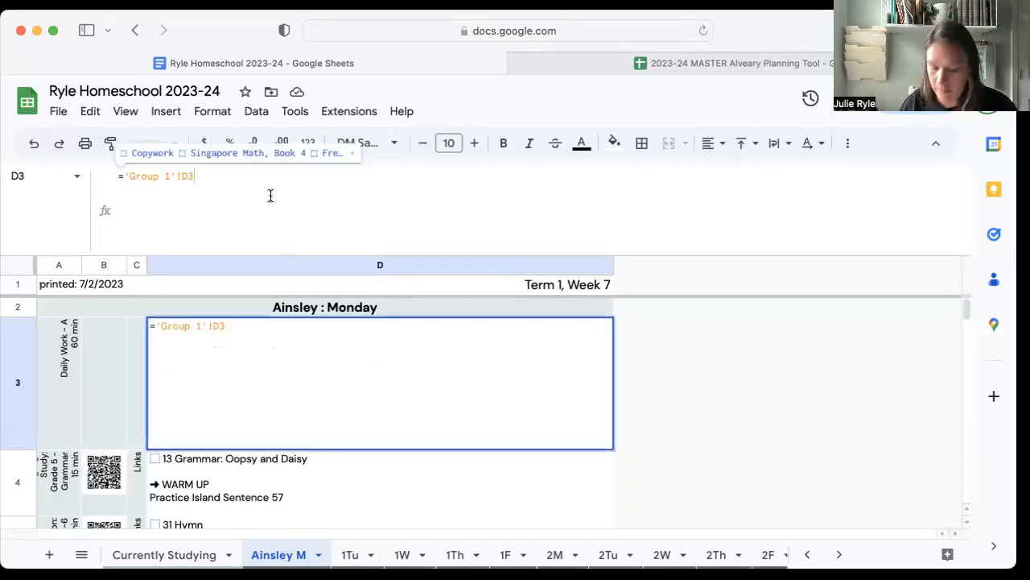
{"action": "left_click_drag", "start_coordinate": [11, 254], "coordinate": [20, 193]}
{"action": "key", "text": "super+p"}
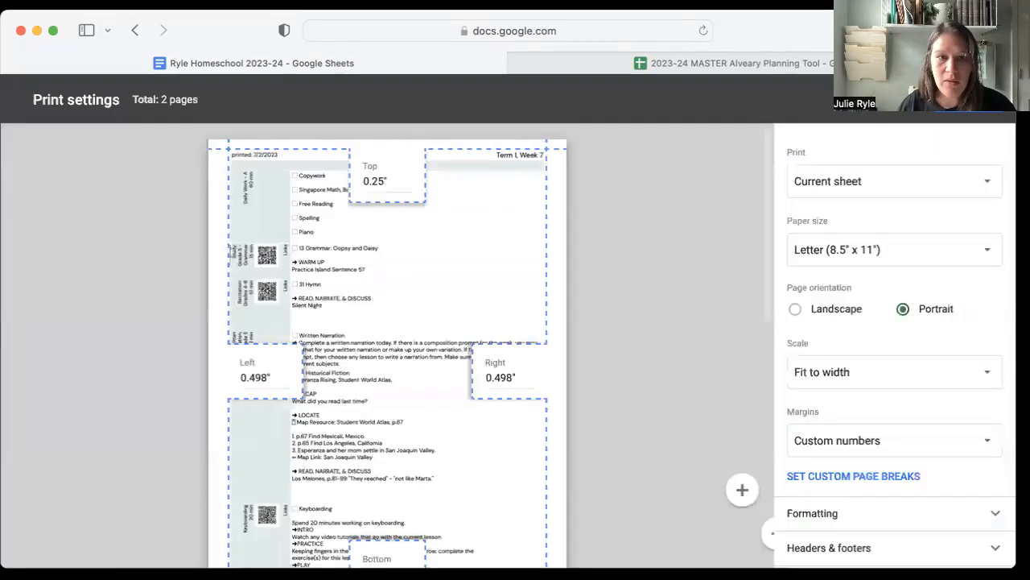
{"action": "scroll", "coordinate": [437, 352], "scroll_direction": "down", "scroll_amount": 5}
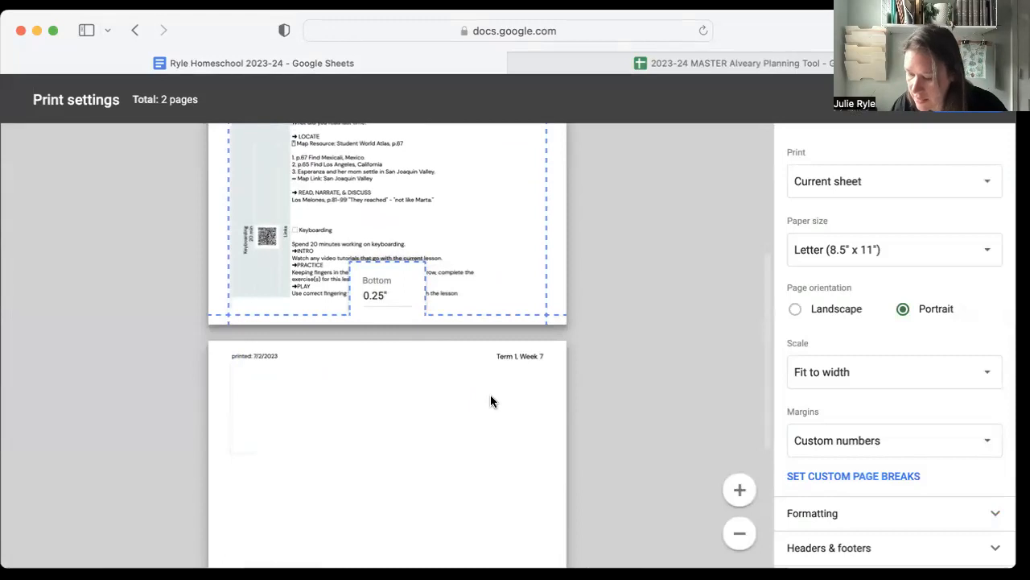
{"action": "scroll", "coordinate": [492, 401], "scroll_direction": "down", "scroll_amount": 2}
{"action": "scroll", "coordinate": [475, 370], "scroll_direction": "up", "scroll_amount": 5}
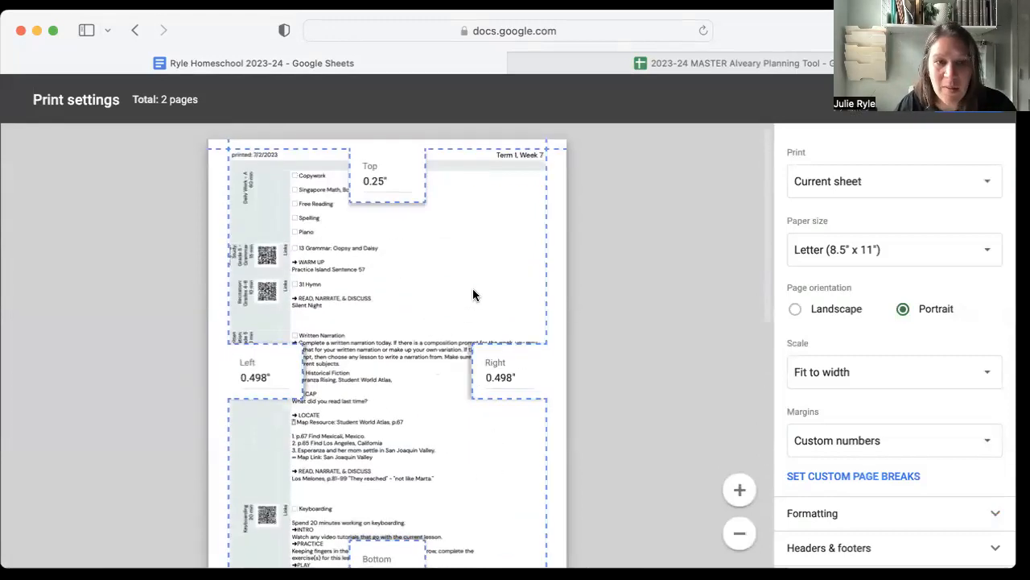
{"action": "scroll", "coordinate": [457, 354], "scroll_direction": "down", "scroll_amount": 5}
{"action": "scroll", "coordinate": [457, 357], "scroll_direction": "down", "scroll_amount": 4}
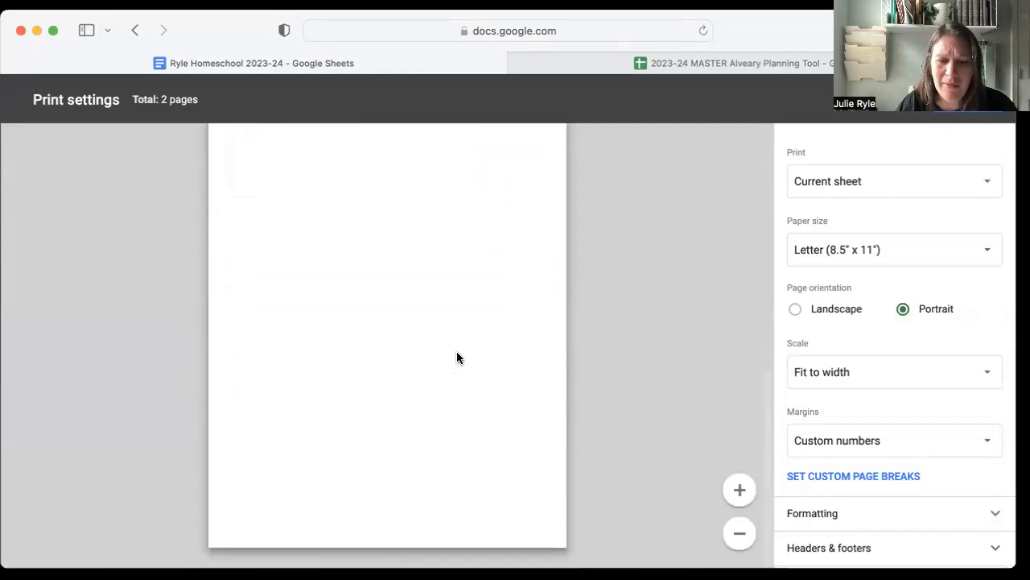
{"action": "scroll", "coordinate": [456, 357], "scroll_direction": "up", "scroll_amount": 5}
{"action": "scroll", "coordinate": [457, 357], "scroll_direction": "up", "scroll_amount": 2}
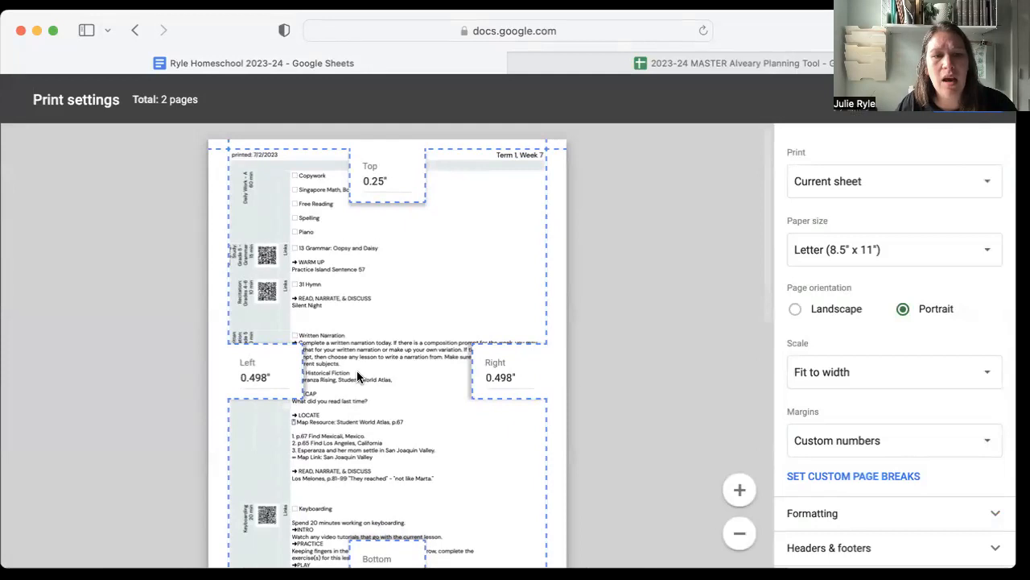
{"action": "scroll", "coordinate": [357, 375], "scroll_direction": "down", "scroll_amount": 5}
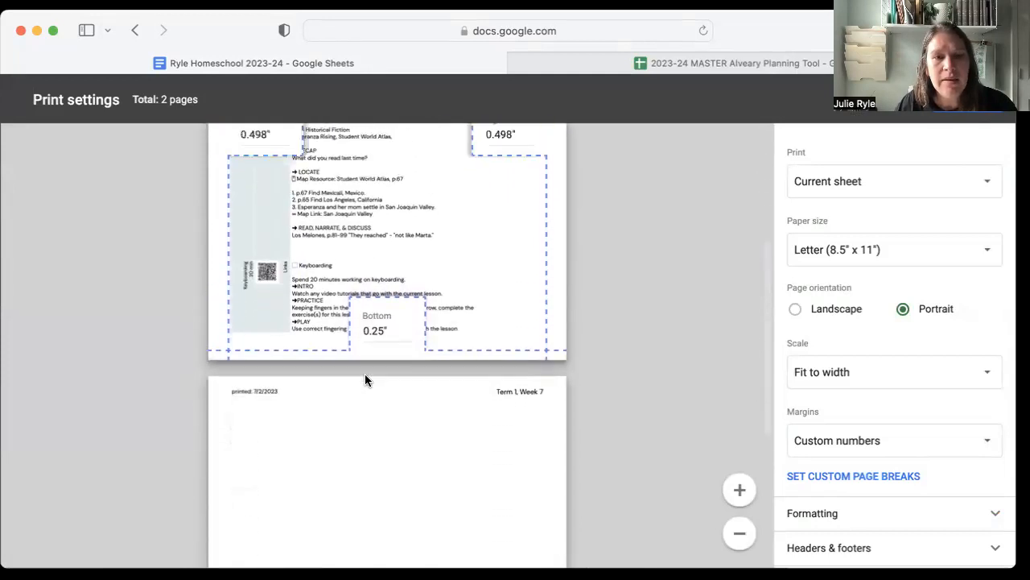
{"action": "scroll", "coordinate": [365, 380], "scroll_direction": "up", "scroll_amount": 5}
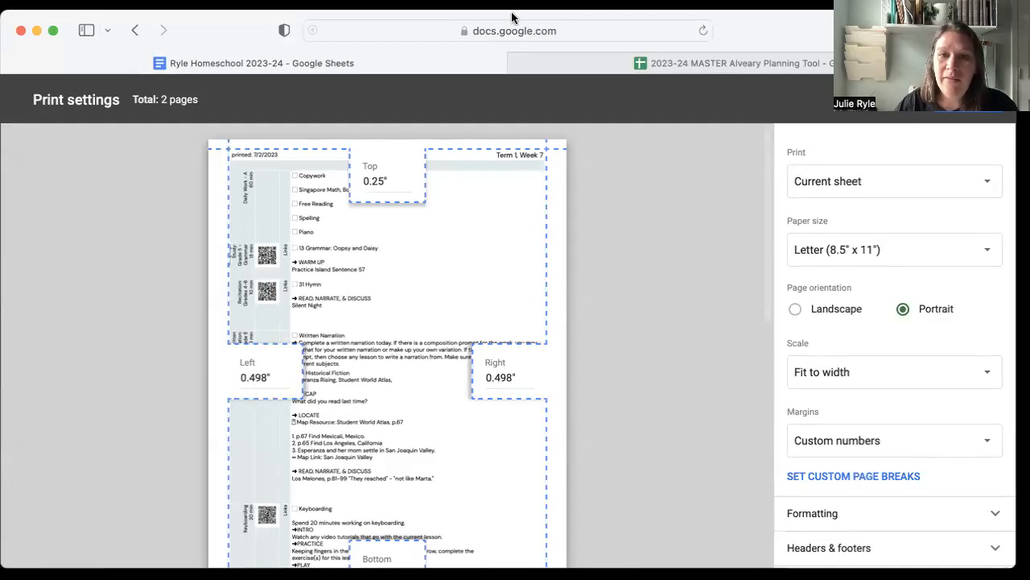
{"action": "left_click", "coordinate": [884, 103]}
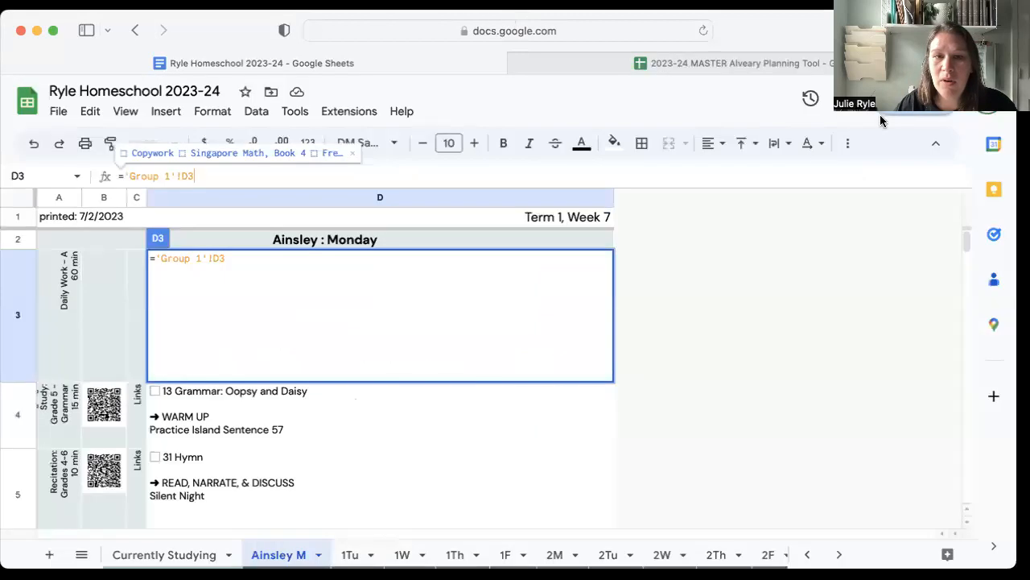
Leave the formula in D3 unchanged and look over the Monday checklist's lessons, including Historical Fiction.
{"action": "left_click", "coordinate": [362, 429]}
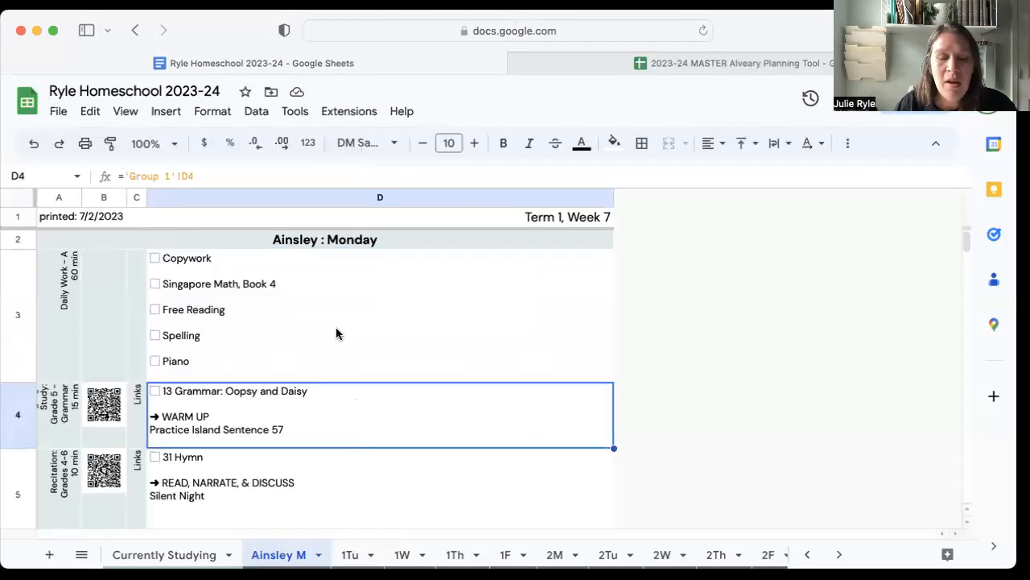
{"action": "scroll", "coordinate": [338, 357], "scroll_direction": "down", "scroll_amount": 5}
{"action": "scroll", "coordinate": [341, 356], "scroll_direction": "up", "scroll_amount": 2}
{"action": "left_click", "coordinate": [269, 291]}
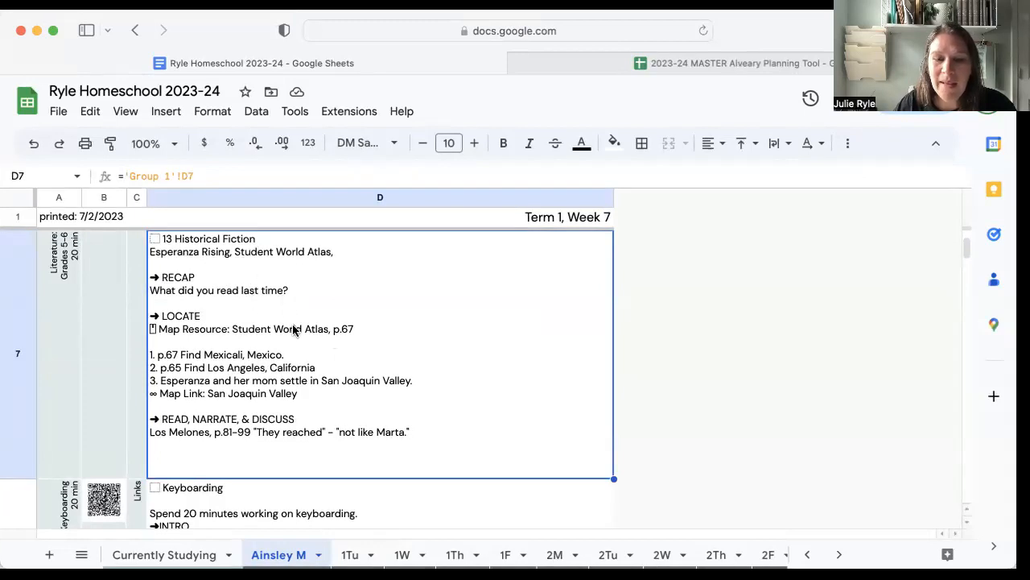
Unhide the Group 1 sheet and look across its Monday to Friday lesson columns.
{"action": "left_click", "coordinate": [82, 556]}
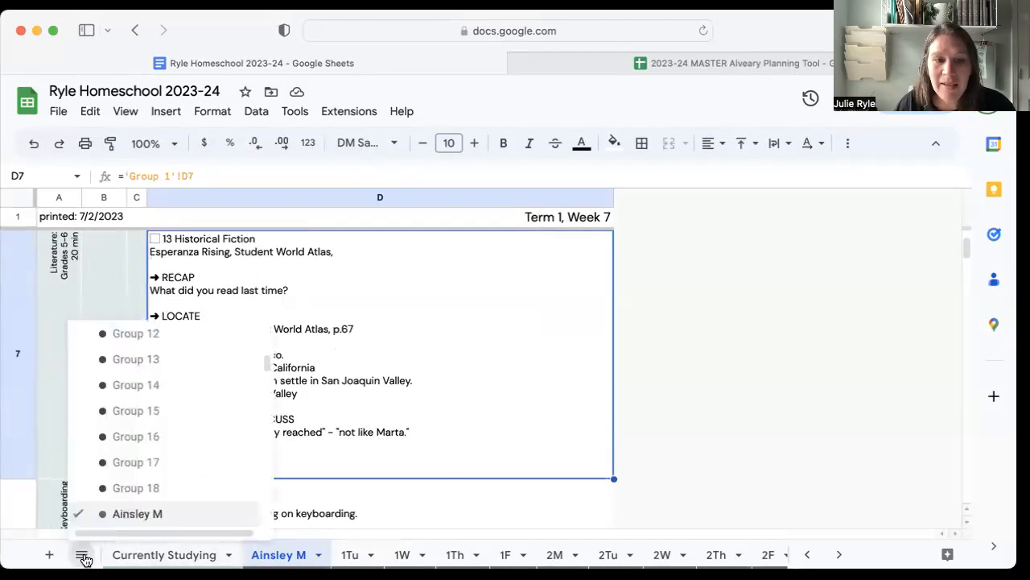
{"action": "scroll", "coordinate": [134, 395], "scroll_direction": "up", "scroll_amount": 5}
{"action": "scroll", "coordinate": [136, 393], "scroll_direction": "up", "scroll_amount": 2}
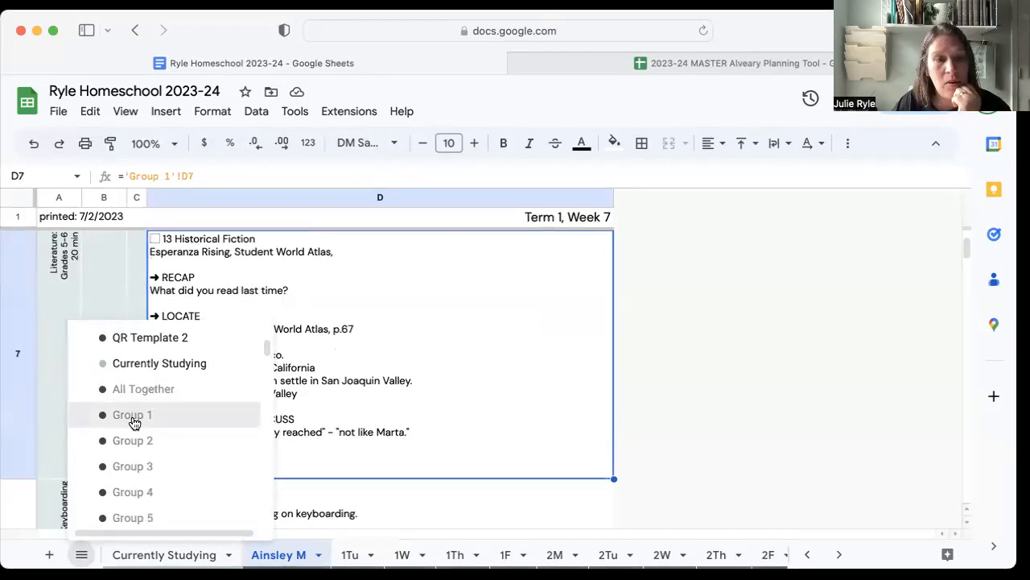
{"action": "left_click", "coordinate": [134, 417]}
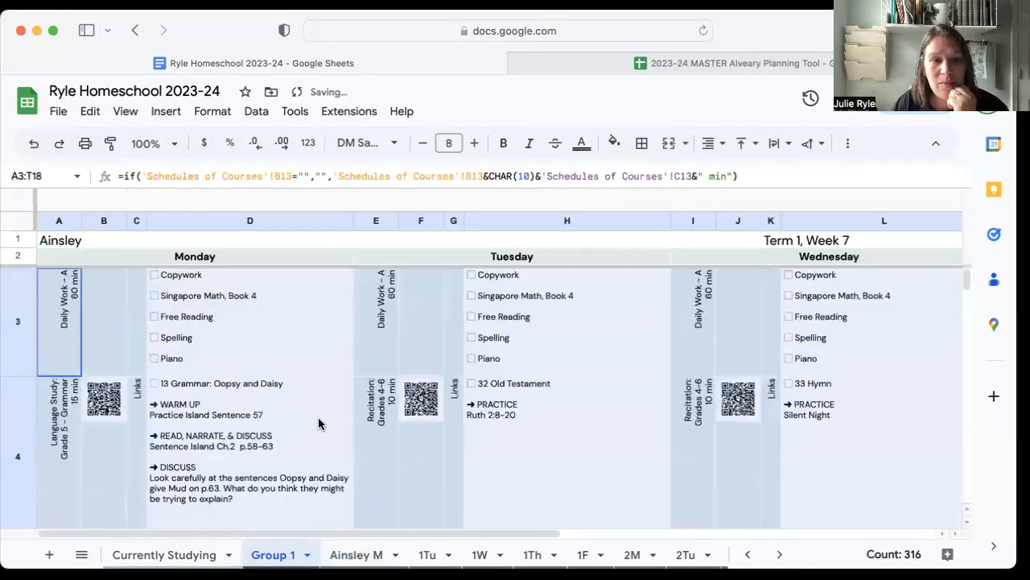
{"action": "left_click", "coordinate": [513, 442]}
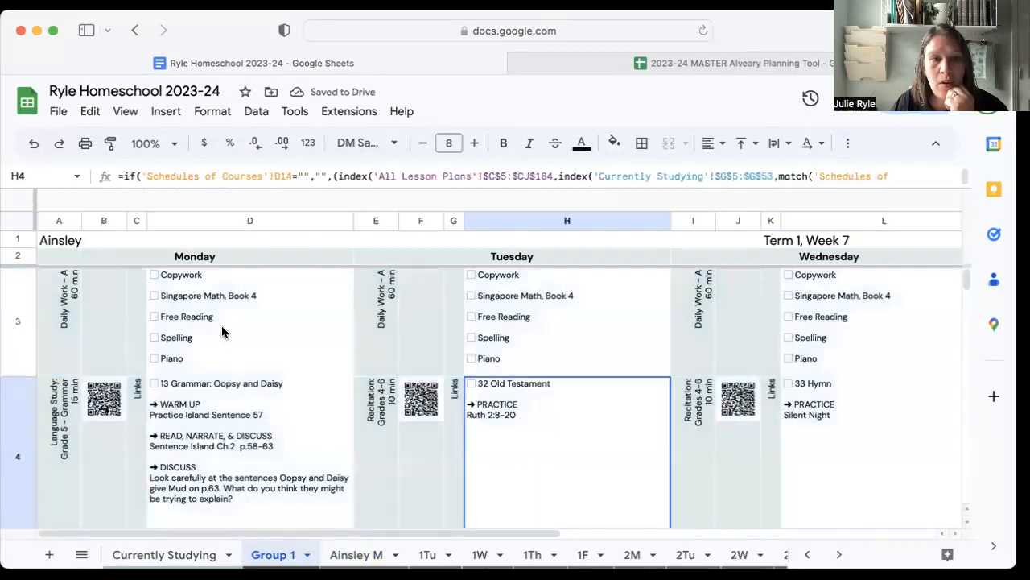
{"action": "scroll", "coordinate": [222, 325], "scroll_direction": "right", "scroll_amount": 8}
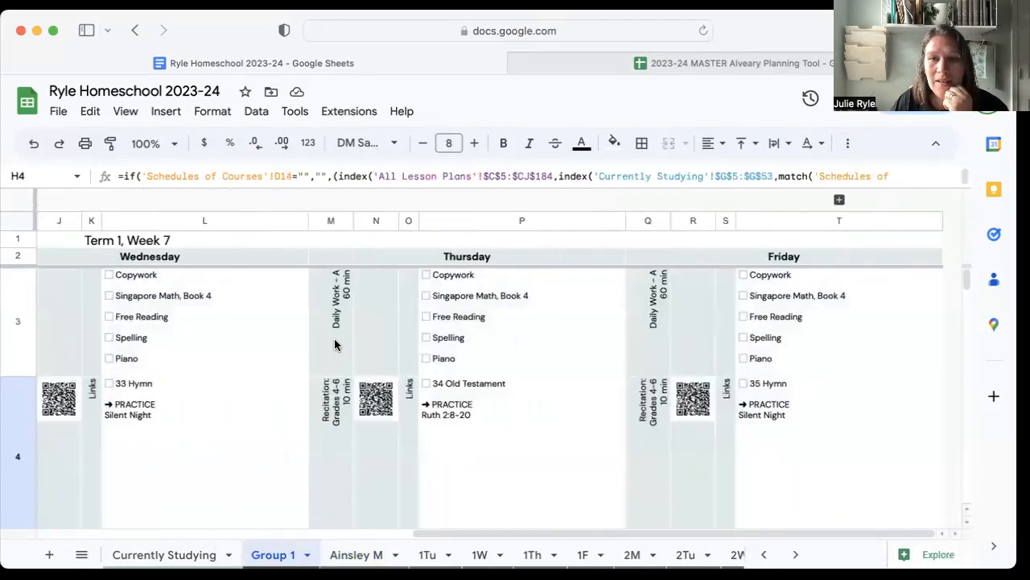
{"action": "scroll", "coordinate": [334, 344], "scroll_direction": "left", "scroll_amount": 8}
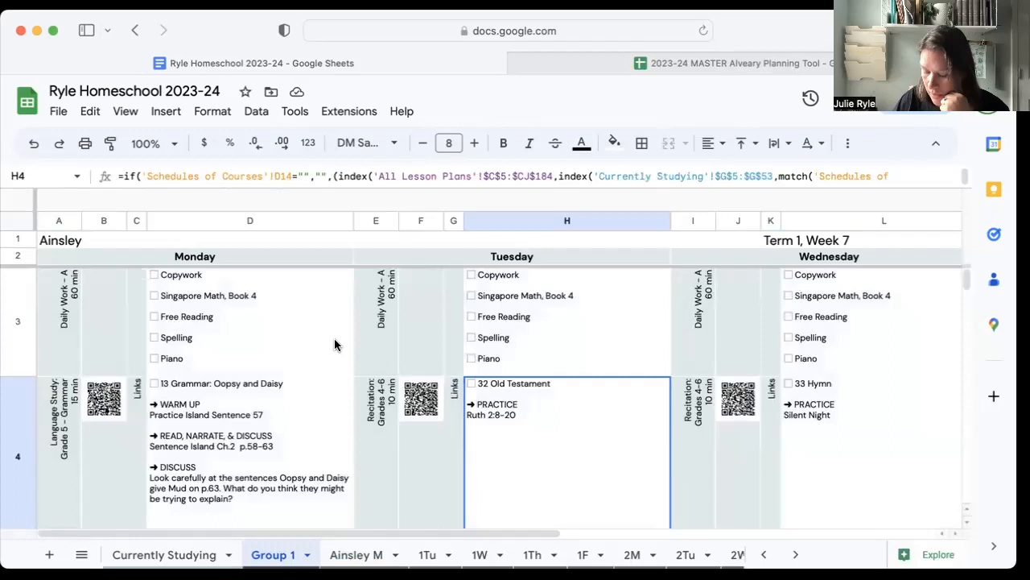
In the Group 1 print settings, try custom page breaks: remove the one after column B, split Tuesday from Wednesday, and break below row 5.
{"action": "key", "text": "super+p"}
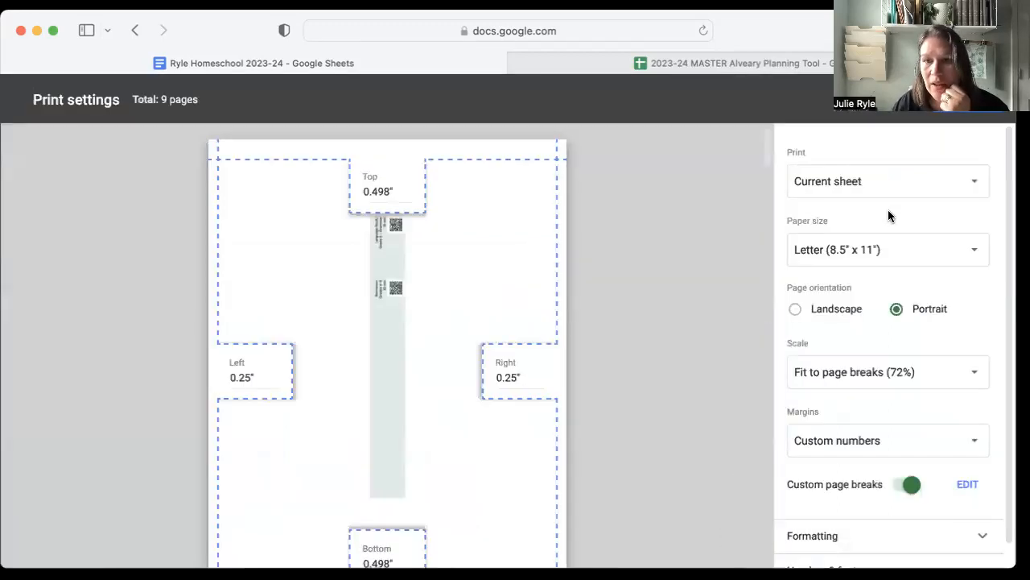
{"action": "left_click", "coordinate": [852, 369]}
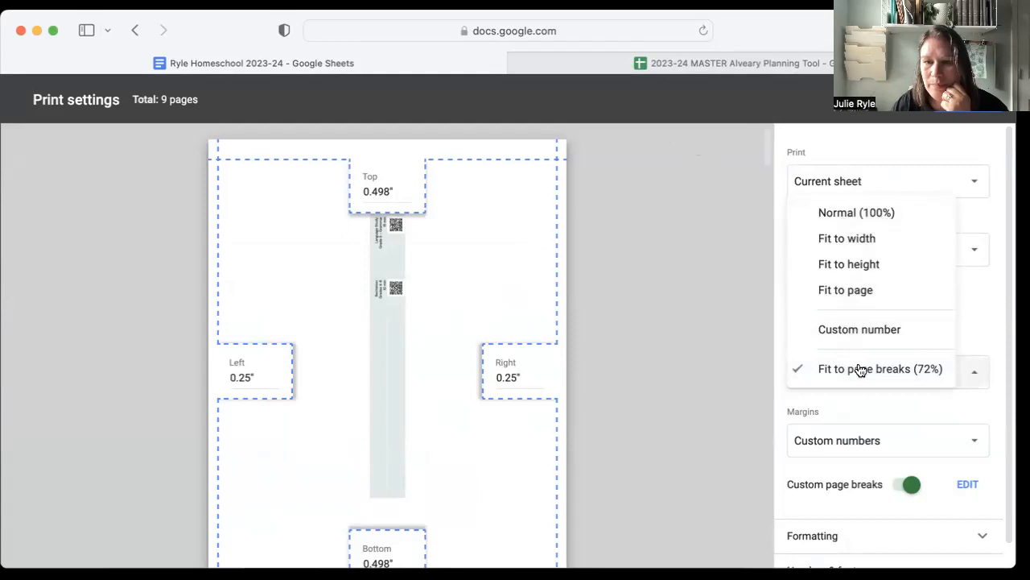
{"action": "left_click", "coordinate": [851, 369]}
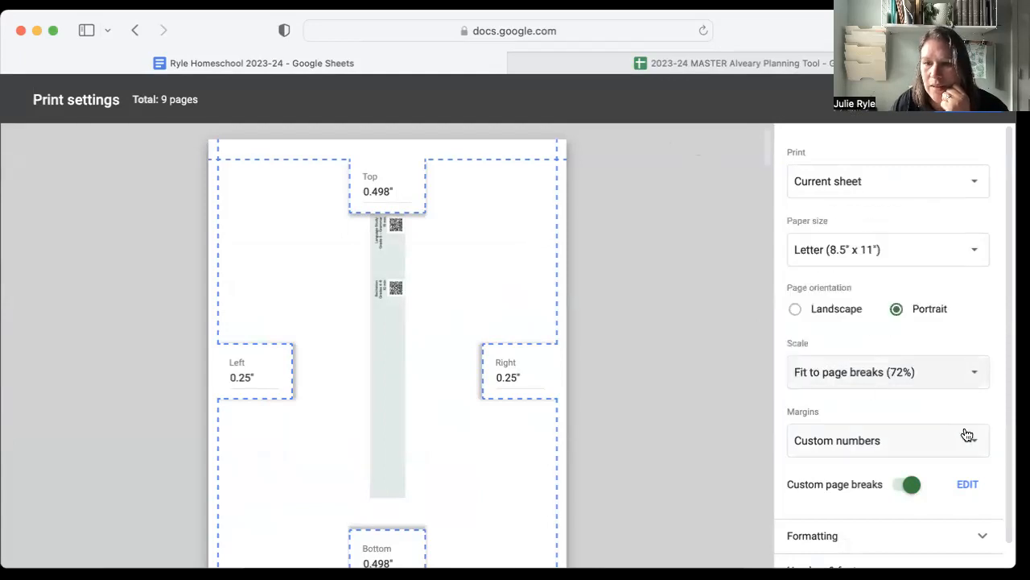
{"action": "left_click", "coordinate": [968, 484]}
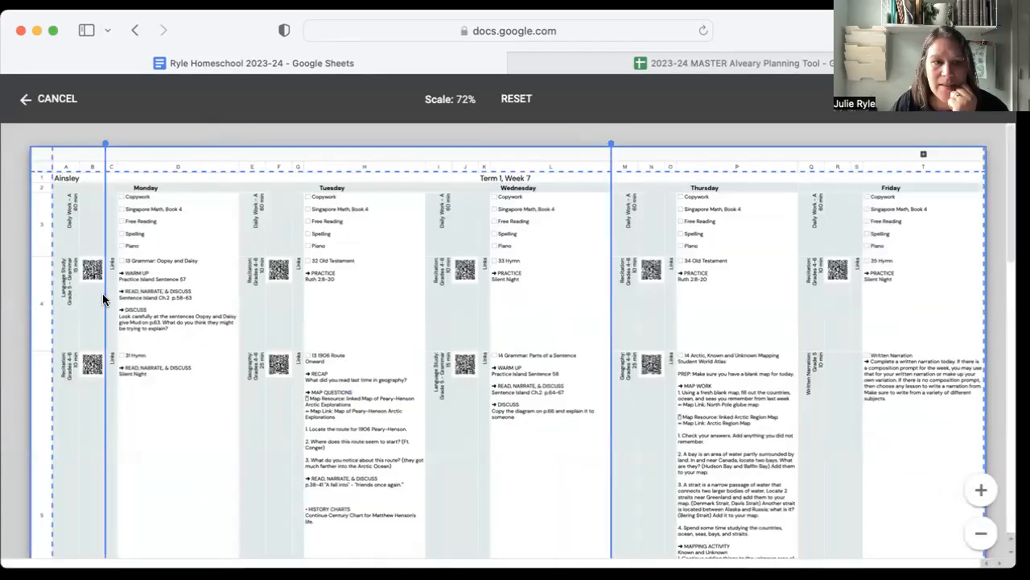
{"action": "scroll", "coordinate": [56, 292], "scroll_direction": "down", "scroll_amount": 1}
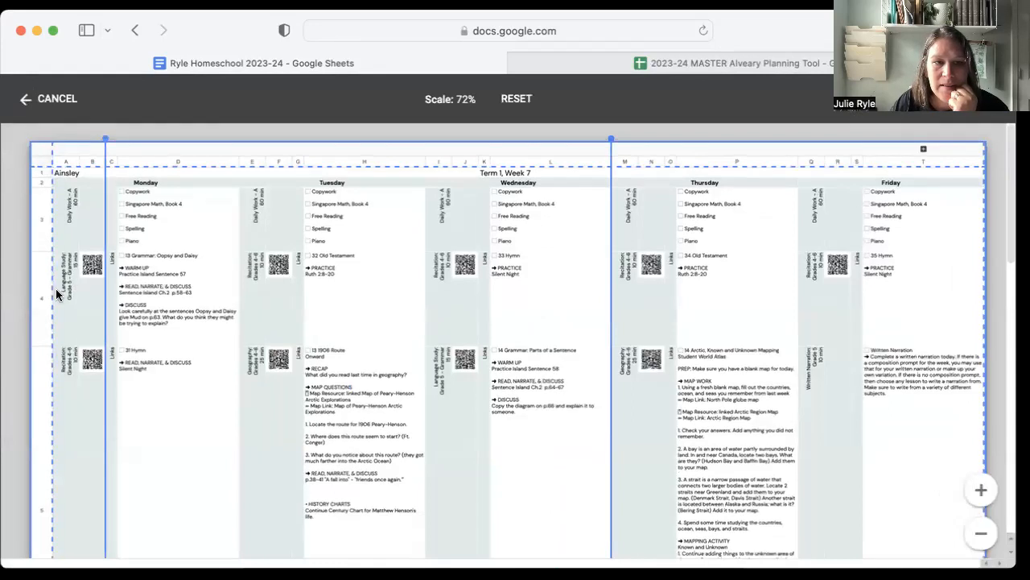
{"action": "left_click_drag", "start_coordinate": [104, 292], "coordinate": [53, 290]}
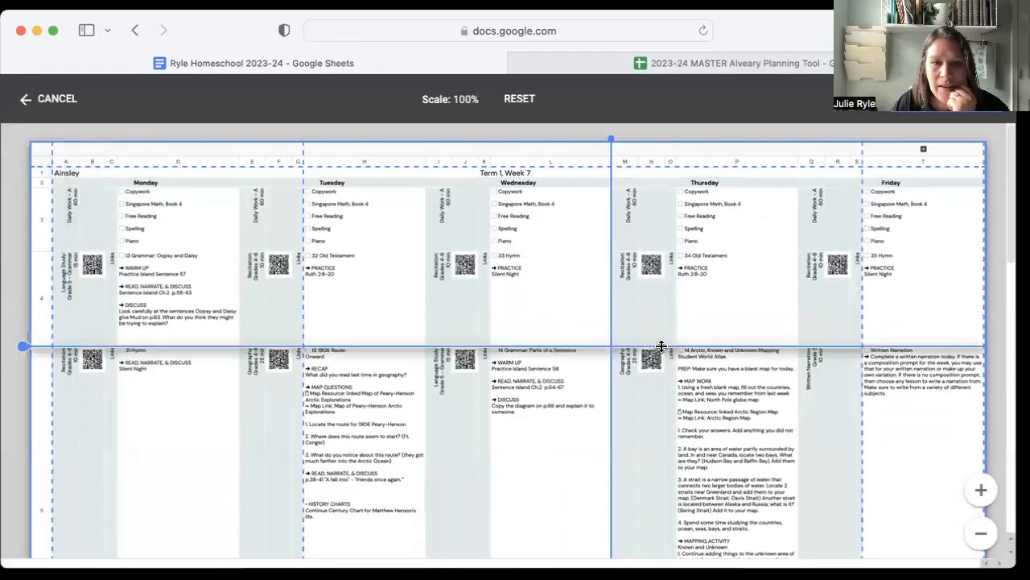
{"action": "left_click_drag", "start_coordinate": [302, 330], "coordinate": [424, 326]}
{"action": "left_click_drag", "start_coordinate": [328, 346], "coordinate": [317, 547]}
Check how the trial page breaks divide the Group 1 week, discard them, and leave the print settings.
{"action": "scroll", "coordinate": [383, 473], "scroll_direction": "down", "scroll_amount": 2}
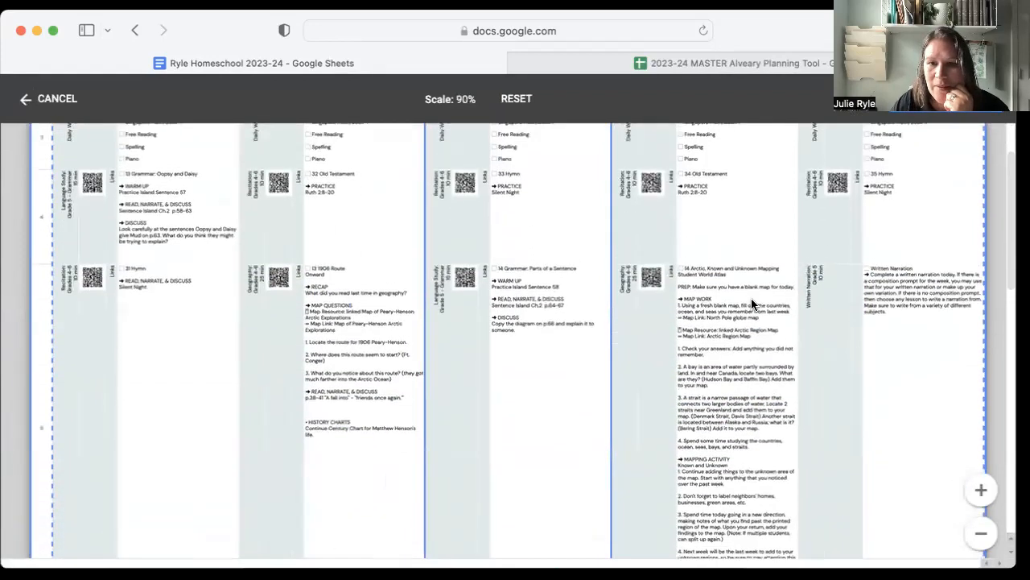
{"action": "scroll", "coordinate": [746, 382], "scroll_direction": "down", "scroll_amount": 3}
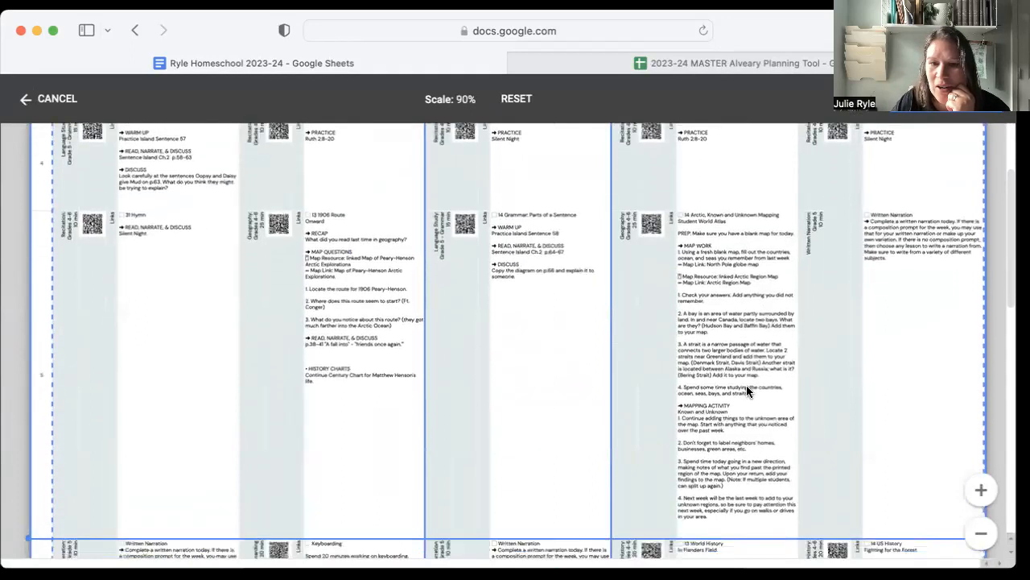
{"action": "scroll", "coordinate": [733, 334], "scroll_direction": "up", "scroll_amount": 1}
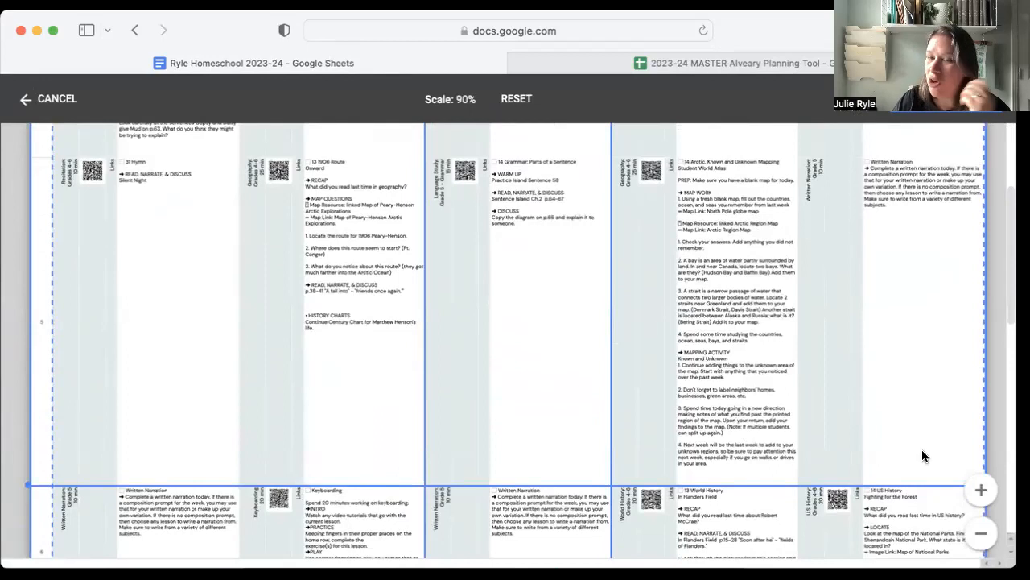
{"action": "scroll", "coordinate": [758, 405], "scroll_direction": "up", "scroll_amount": 5}
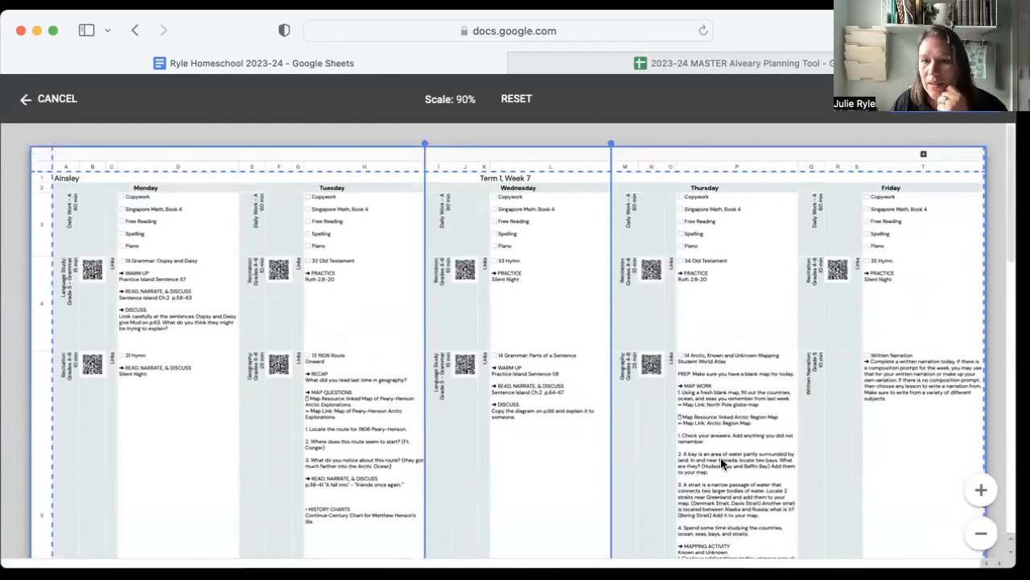
{"action": "scroll", "coordinate": [692, 433], "scroll_direction": "down", "scroll_amount": 1}
{"action": "scroll", "coordinate": [692, 433], "scroll_direction": "down", "scroll_amount": 1}
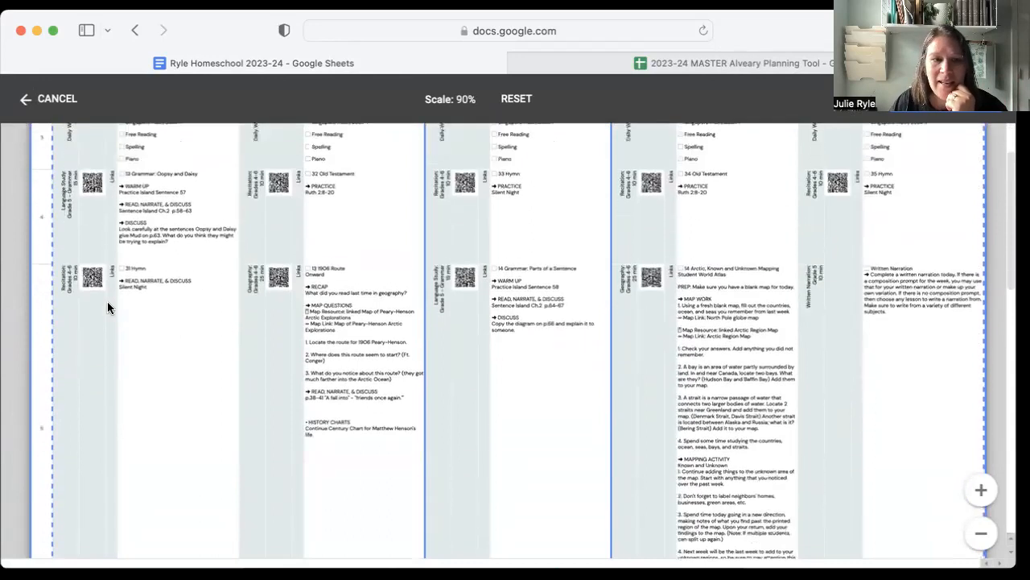
{"action": "scroll", "coordinate": [196, 322], "scroll_direction": "down", "scroll_amount": 6}
{"action": "scroll", "coordinate": [202, 351], "scroll_direction": "down", "scroll_amount": 10}
{"action": "scroll", "coordinate": [203, 351], "scroll_direction": "up", "scroll_amount": 15}
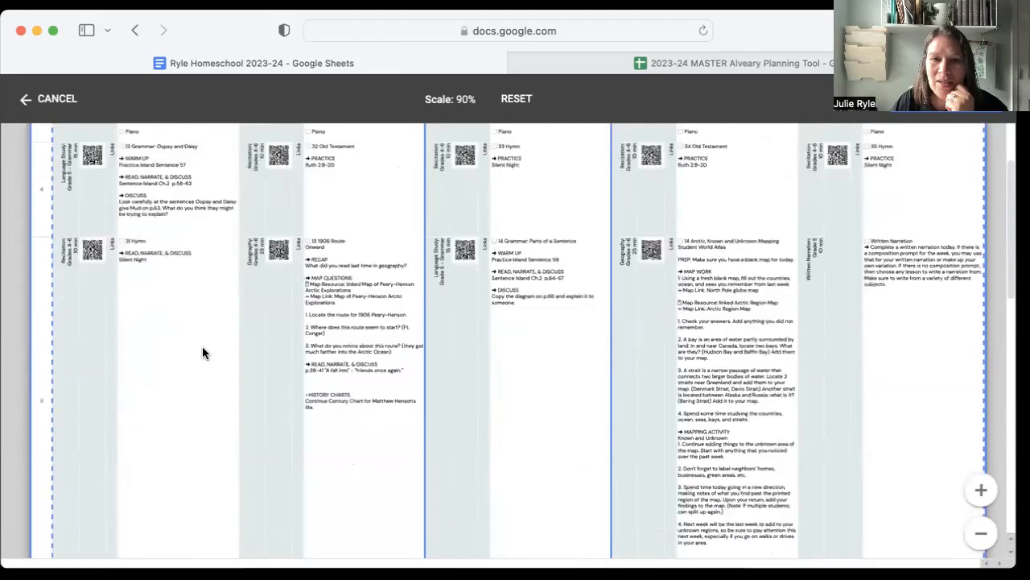
{"action": "scroll", "coordinate": [202, 351], "scroll_direction": "up", "scroll_amount": 3}
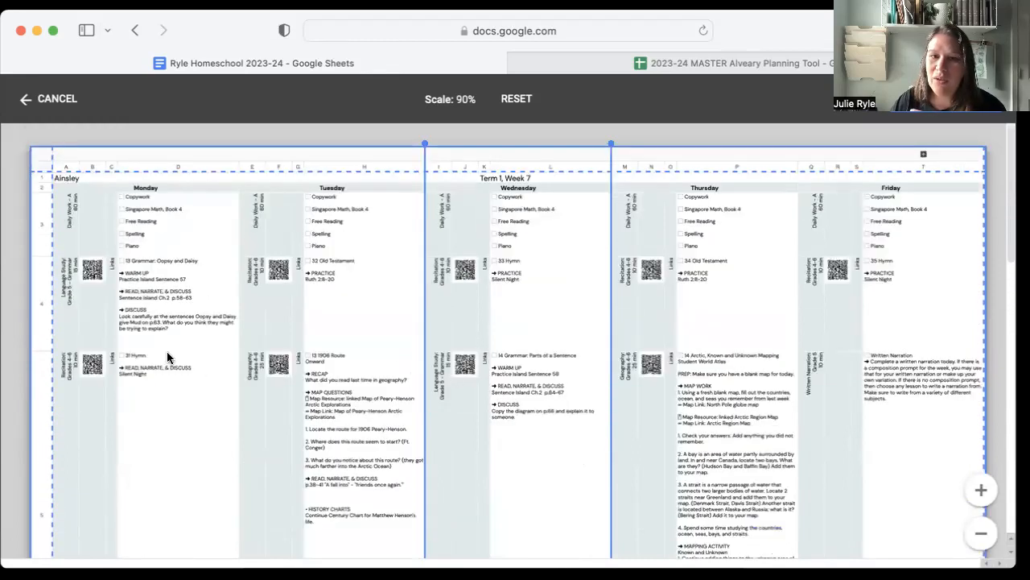
{"action": "left_click", "coordinate": [44, 99]}
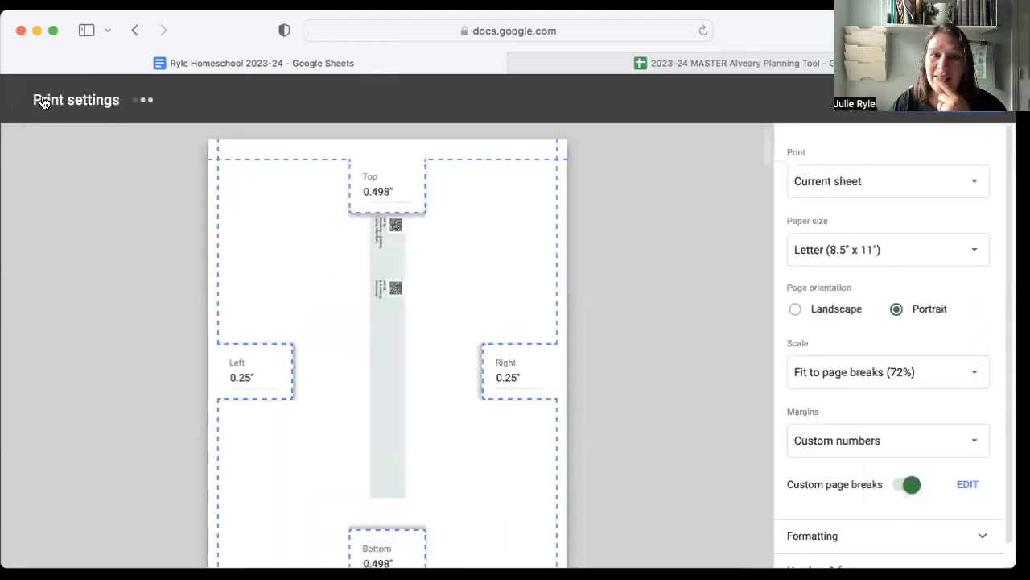
{"action": "left_click", "coordinate": [892, 115]}
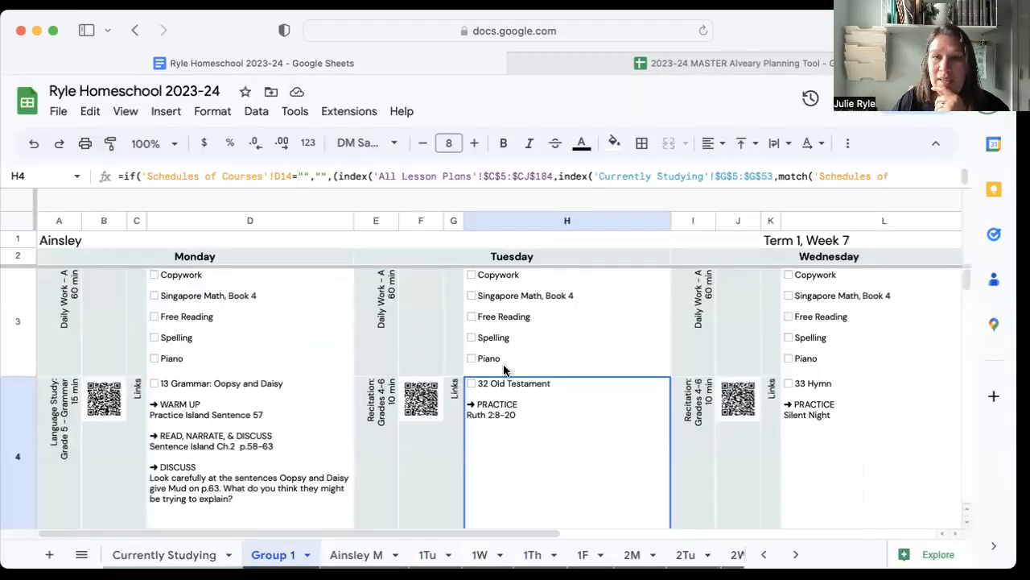
Look over the Group 1 week's lessons and inspect the links cell beside Monday's Recitation: Grades 4-6 lesson.
{"action": "scroll", "coordinate": [504, 369], "scroll_direction": "right", "scroll_amount": 10}
{"action": "scroll", "coordinate": [504, 370], "scroll_direction": "left", "scroll_amount": 8}
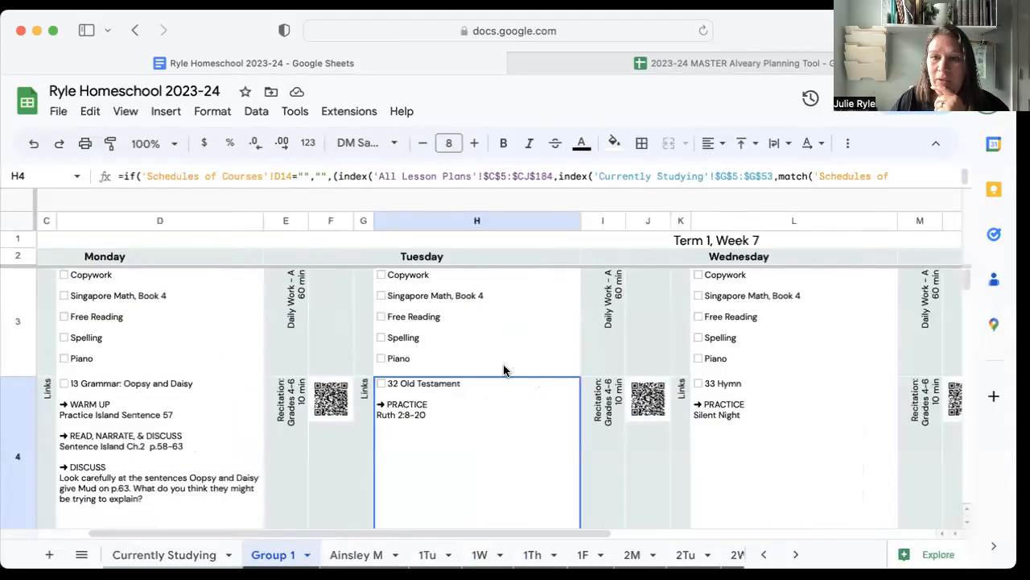
{"action": "scroll", "coordinate": [504, 369], "scroll_direction": "left", "scroll_amount": 2}
{"action": "scroll", "coordinate": [507, 375], "scroll_direction": "down", "scroll_amount": 10}
{"action": "scroll", "coordinate": [525, 379], "scroll_direction": "up", "scroll_amount": 4}
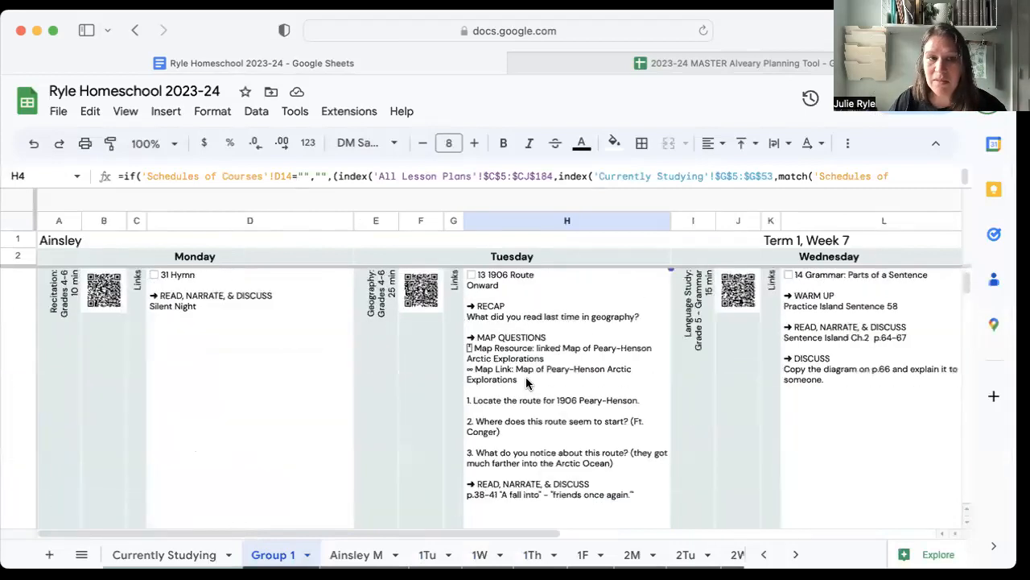
{"action": "left_click", "coordinate": [138, 293]}
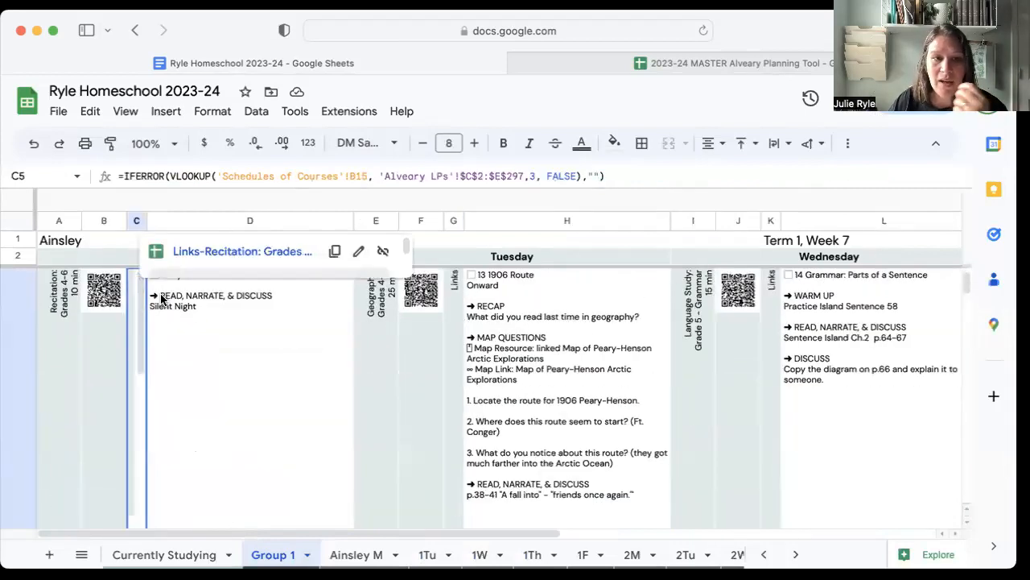
{"action": "left_click", "coordinate": [219, 363]}
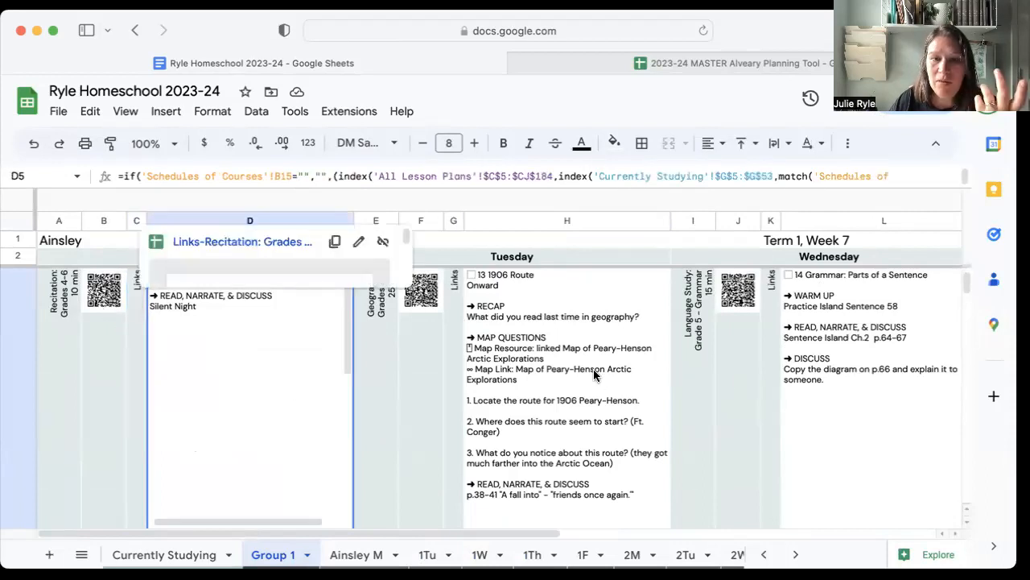
Hide the Group 1 sheet and look at the first student's separate Monday to Thursday checklists.
{"action": "left_click", "coordinate": [305, 558]}
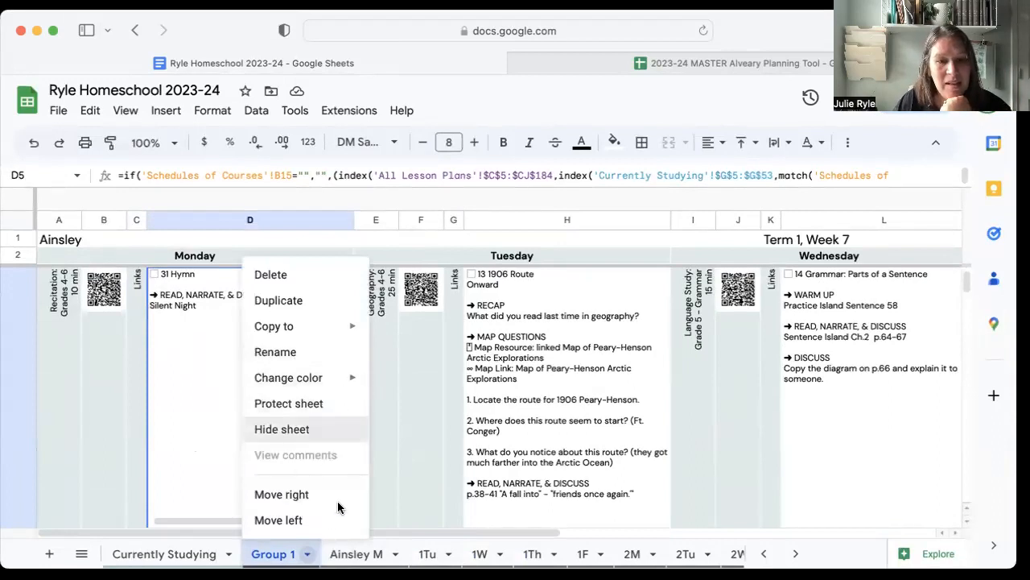
{"action": "left_click", "coordinate": [304, 429]}
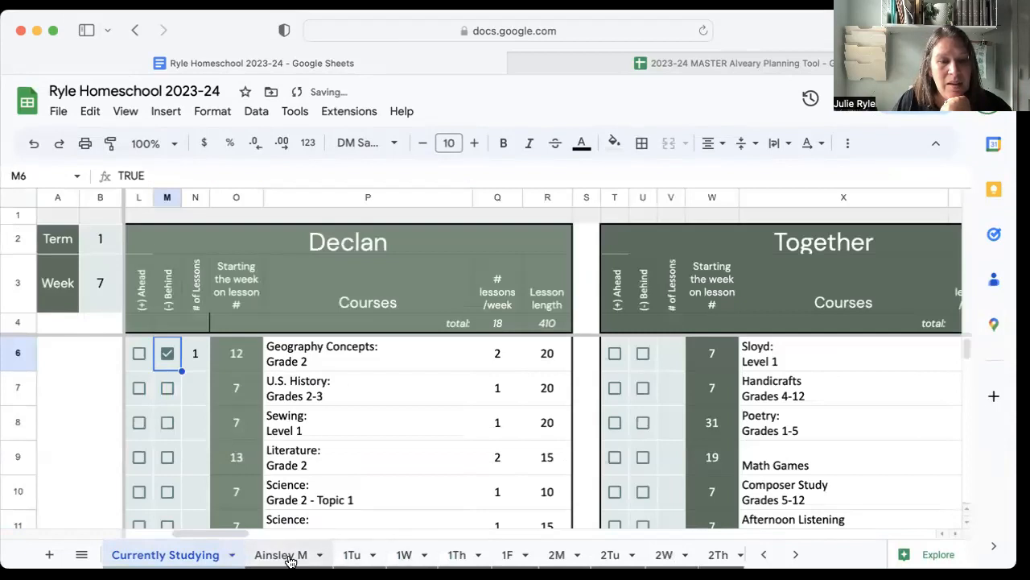
{"action": "left_click", "coordinate": [288, 556]}
{"action": "left_click", "coordinate": [348, 555]}
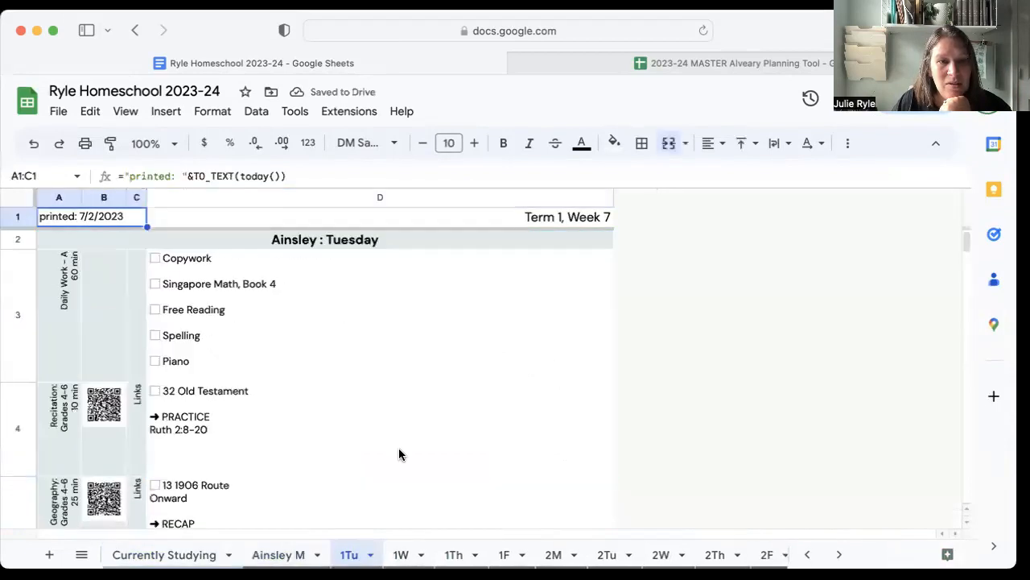
{"action": "left_click", "coordinate": [401, 554]}
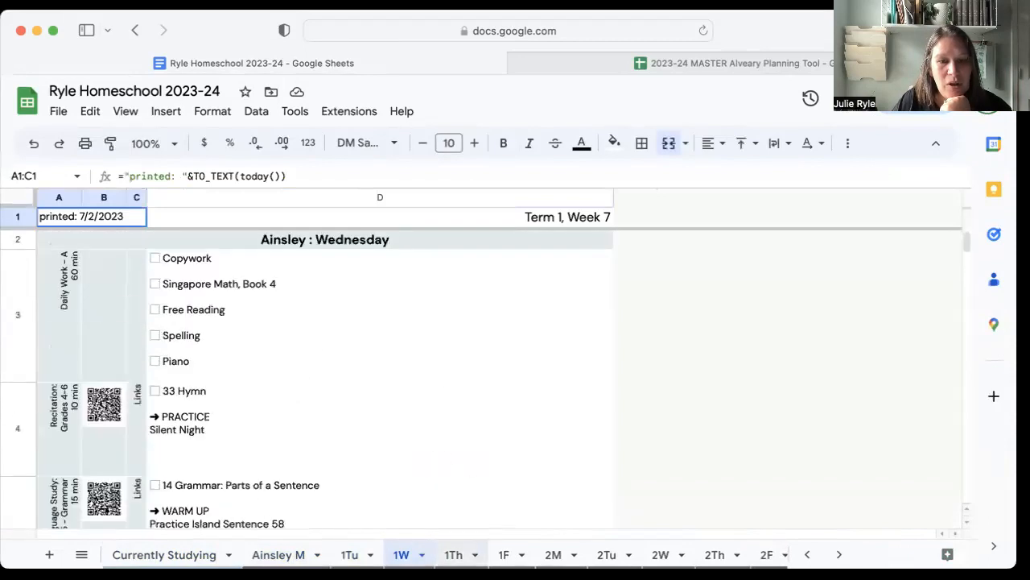
{"action": "left_click", "coordinate": [454, 555]}
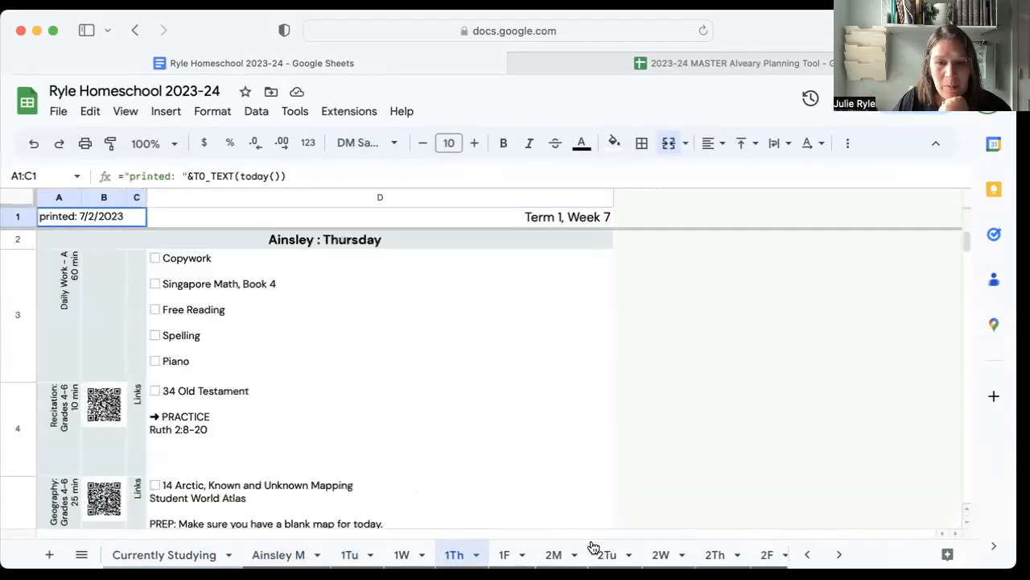
Look at the second student's Monday to Wednesday checklists and read through the lessons on the Together Monday checklist.
{"action": "left_click", "coordinate": [553, 555]}
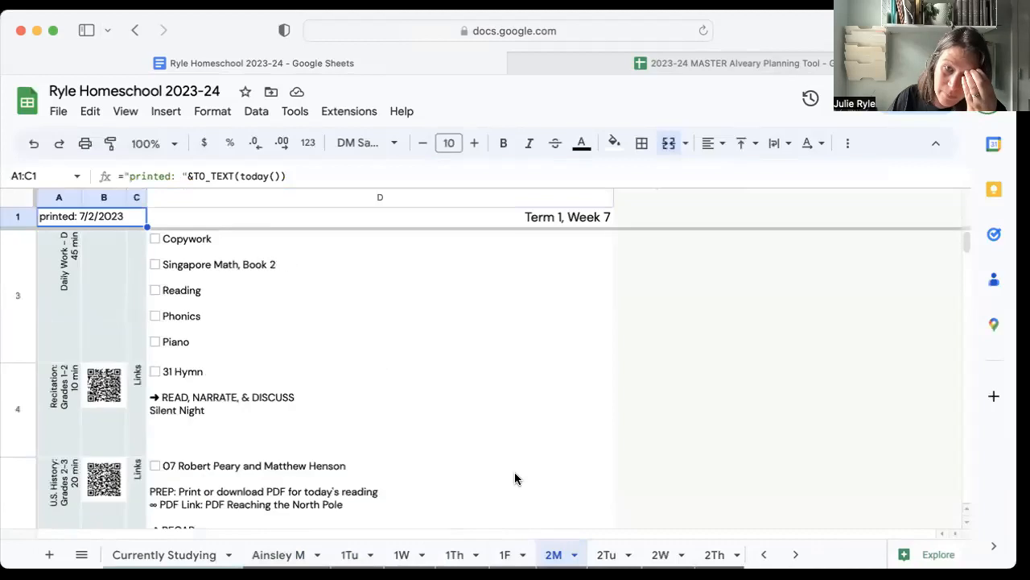
{"action": "left_click", "coordinate": [609, 557]}
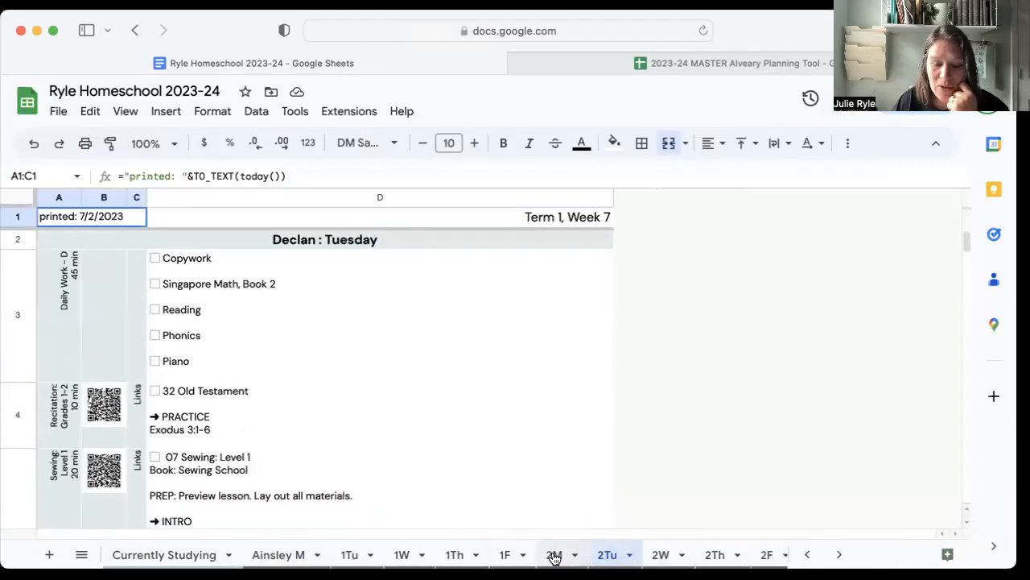
{"action": "left_click", "coordinate": [644, 556]}
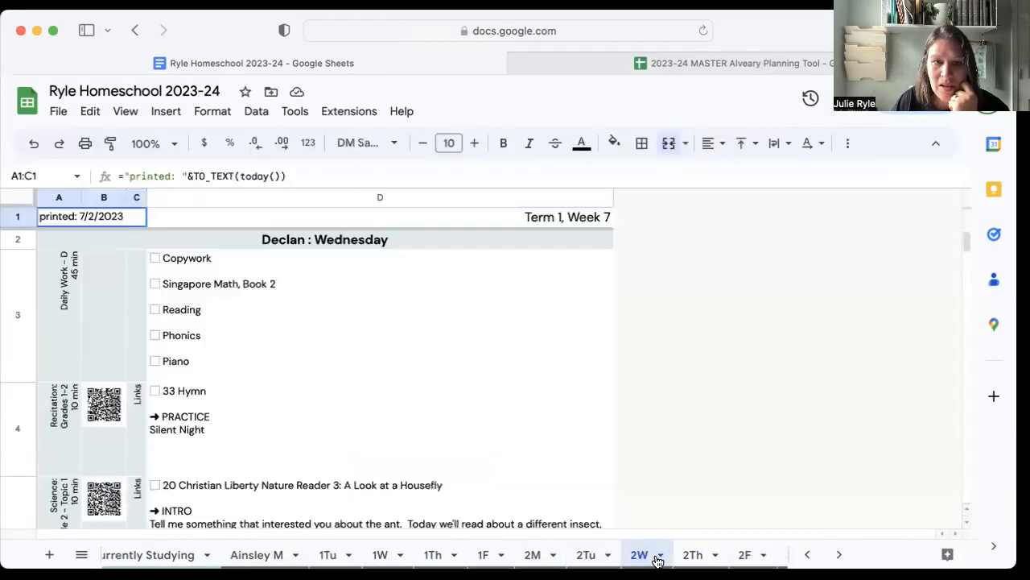
{"action": "left_click", "coordinate": [566, 555]}
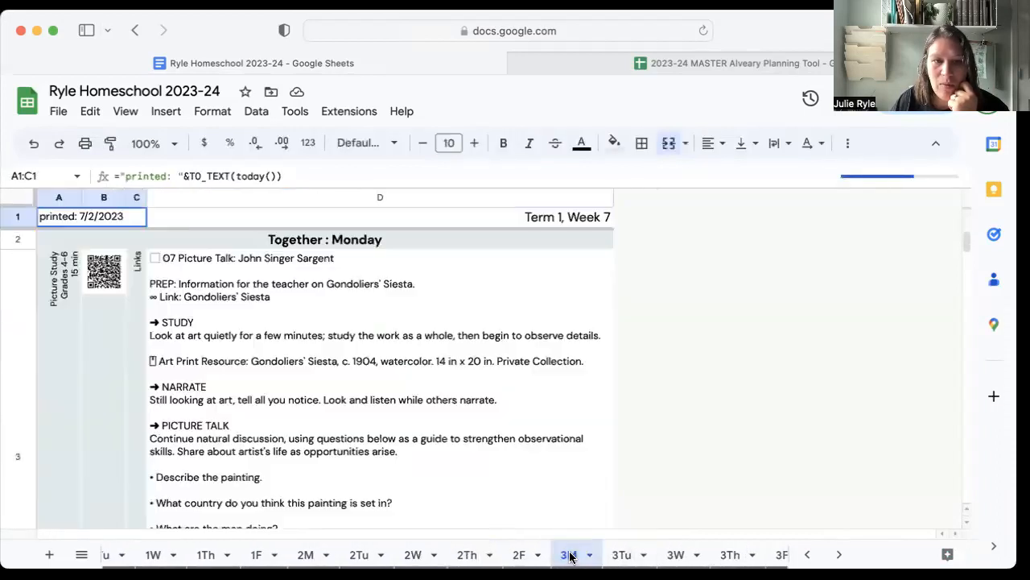
{"action": "scroll", "coordinate": [440, 416], "scroll_direction": "down", "scroll_amount": 5}
{"action": "scroll", "coordinate": [436, 417], "scroll_direction": "down", "scroll_amount": 10}
{"action": "scroll", "coordinate": [437, 417], "scroll_direction": "up", "scroll_amount": 15}
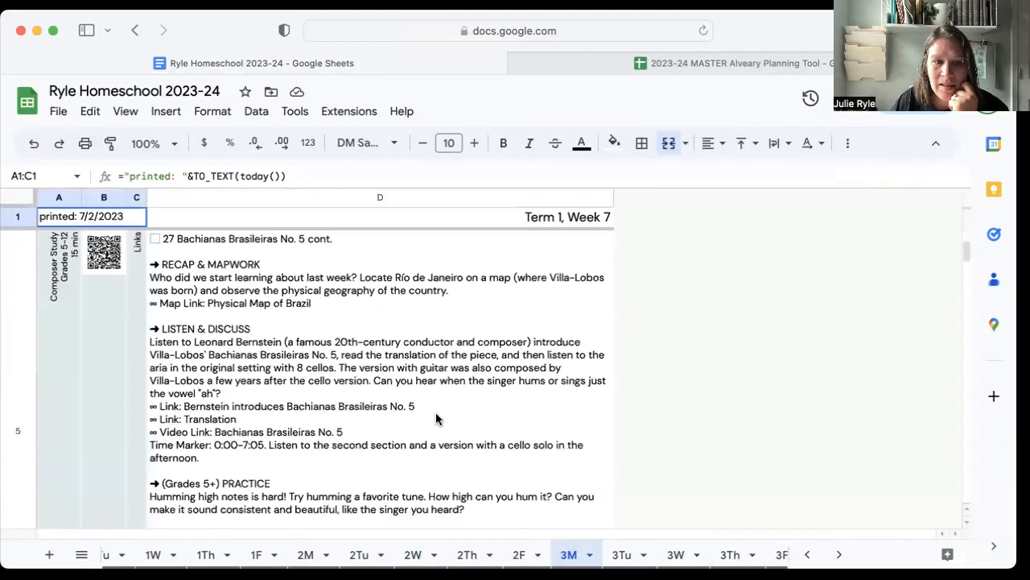
{"action": "scroll", "coordinate": [653, 558], "scroll_direction": "right", "scroll_amount": 1}
{"action": "scroll", "coordinate": [653, 558], "scroll_direction": "left", "scroll_amount": 10}
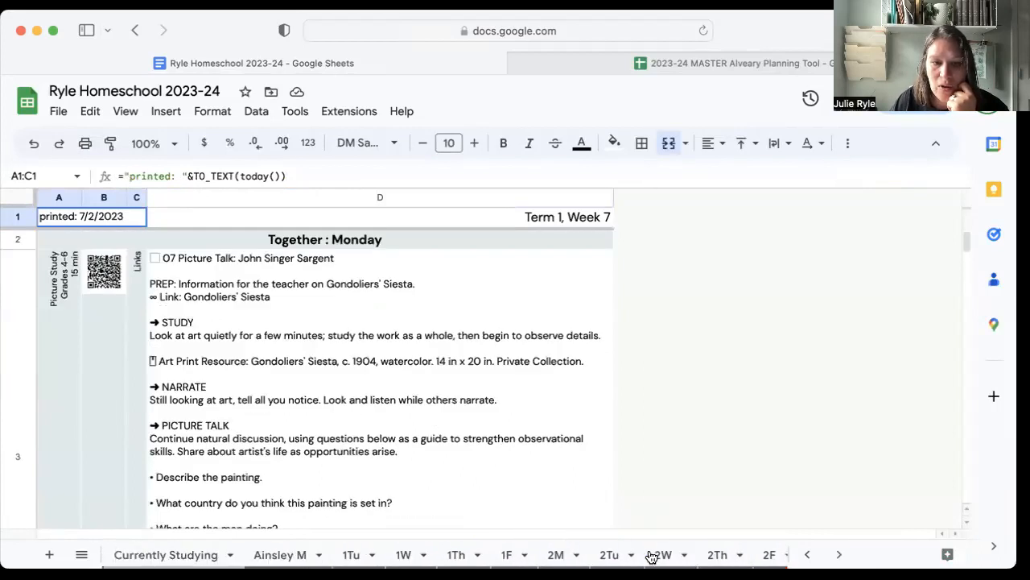
Hide the QR Template 2, QR Template 1 and QR Codes sheets.
{"action": "scroll", "coordinate": [387, 555], "scroll_direction": "left", "scroll_amount": 3}
{"action": "scroll", "coordinate": [390, 558], "scroll_direction": "right", "scroll_amount": 3}
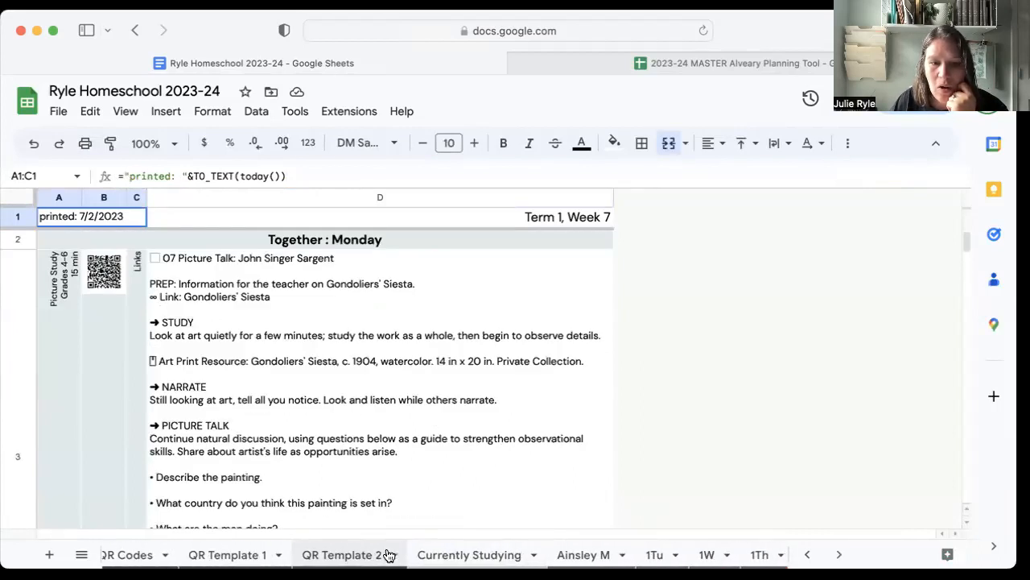
{"action": "left_click", "coordinate": [396, 557]}
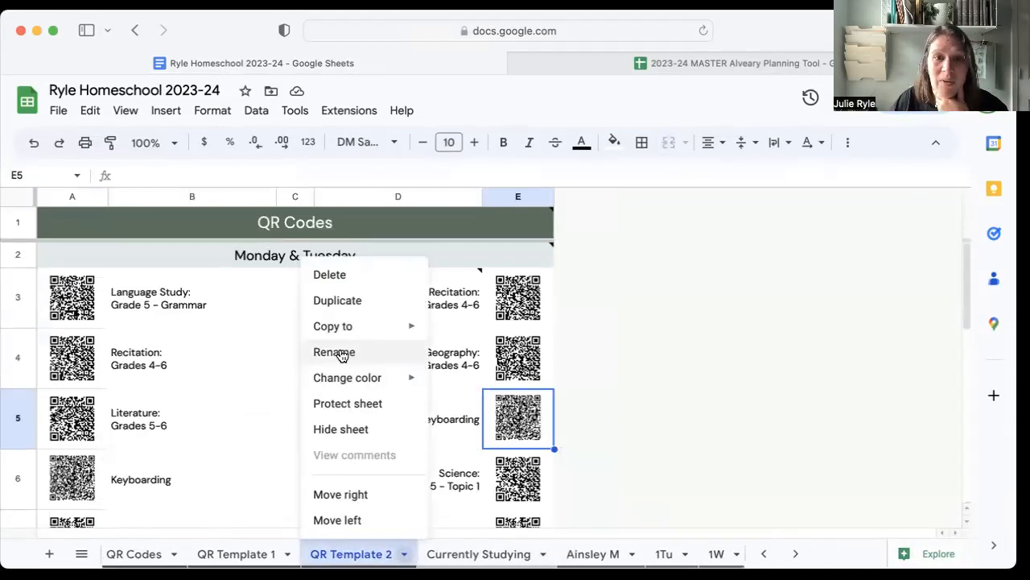
{"action": "left_click", "coordinate": [340, 430]}
{"action": "left_click", "coordinate": [288, 555]}
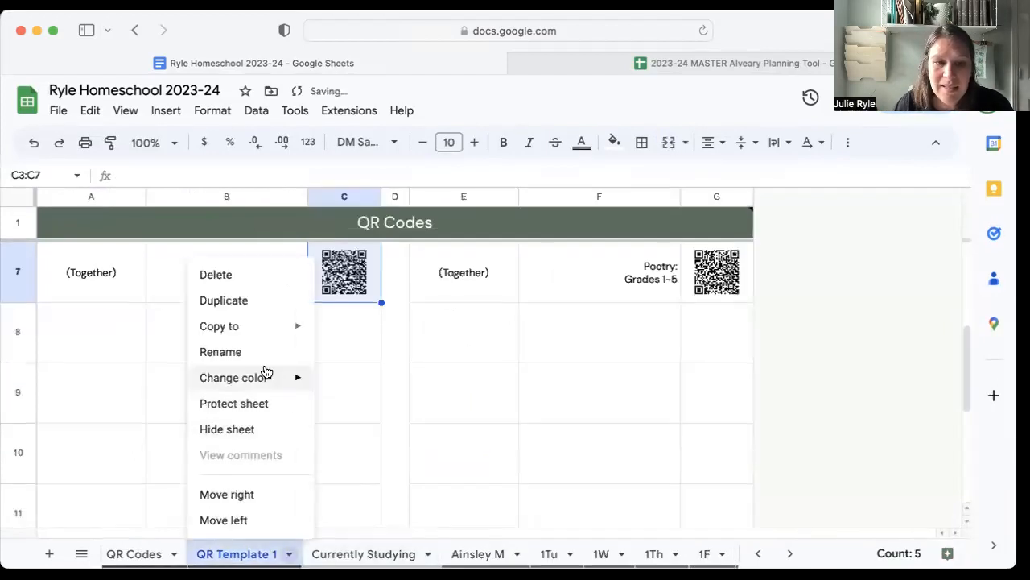
{"action": "left_click", "coordinate": [246, 428]}
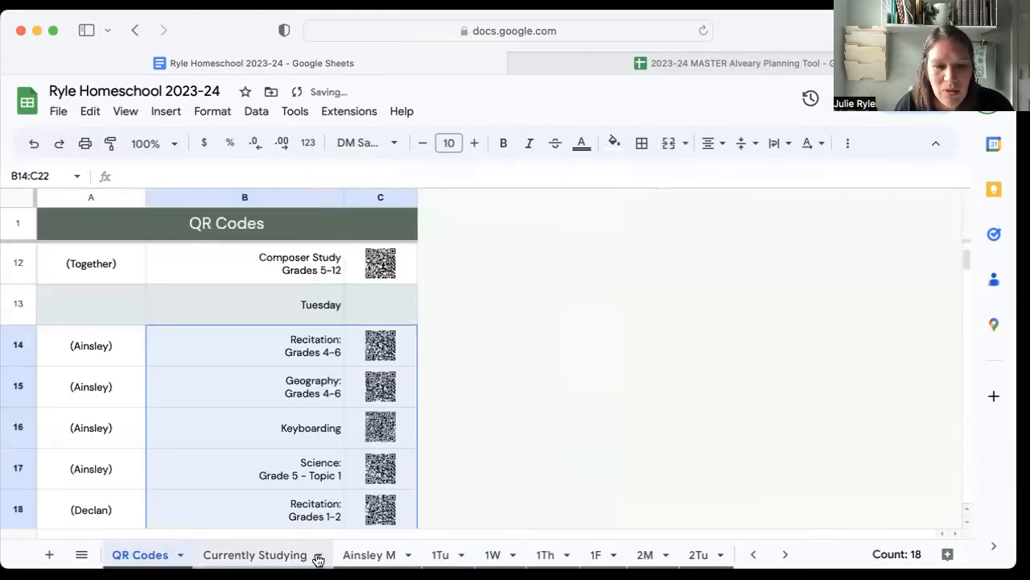
{"action": "left_click", "coordinate": [181, 555]}
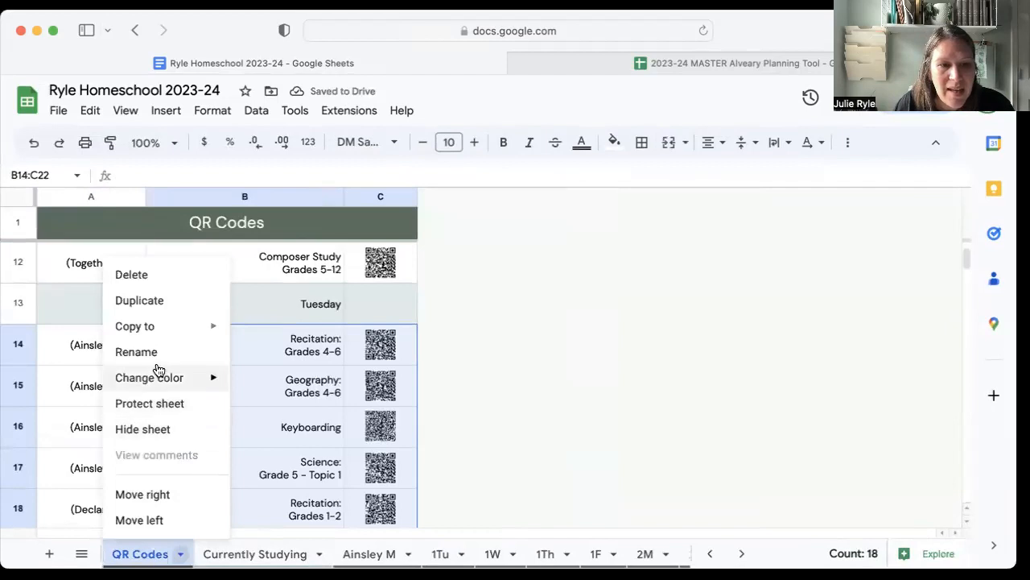
{"action": "left_click", "coordinate": [171, 429]}
{"action": "scroll", "coordinate": [193, 555], "scroll_direction": "up", "scroll_amount": 5}
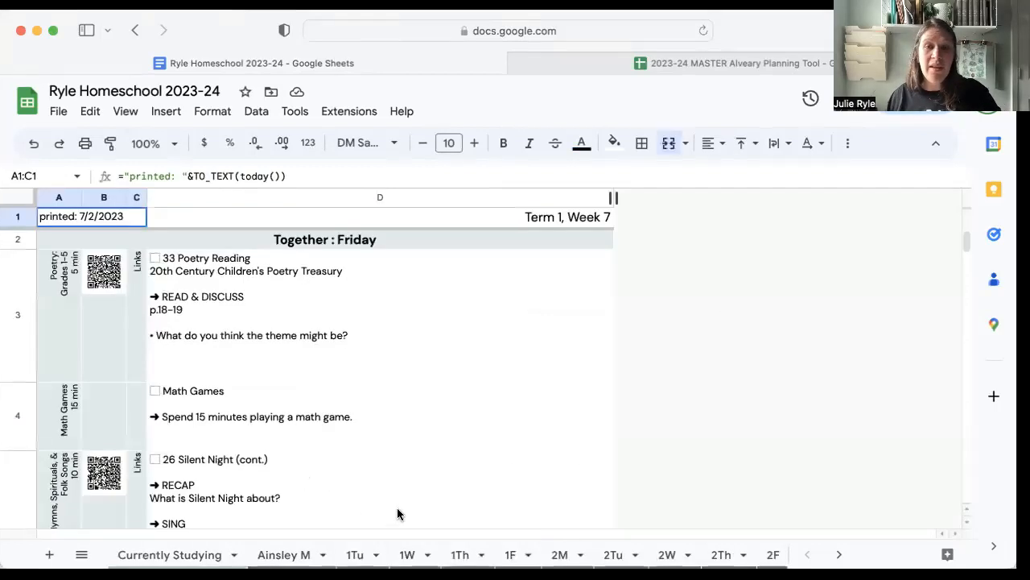
Return to Currently Studying and examine the visible checklist sheets and the full list of sheets, including the hidden groups 4 and 5.
{"action": "left_click", "coordinate": [168, 556]}
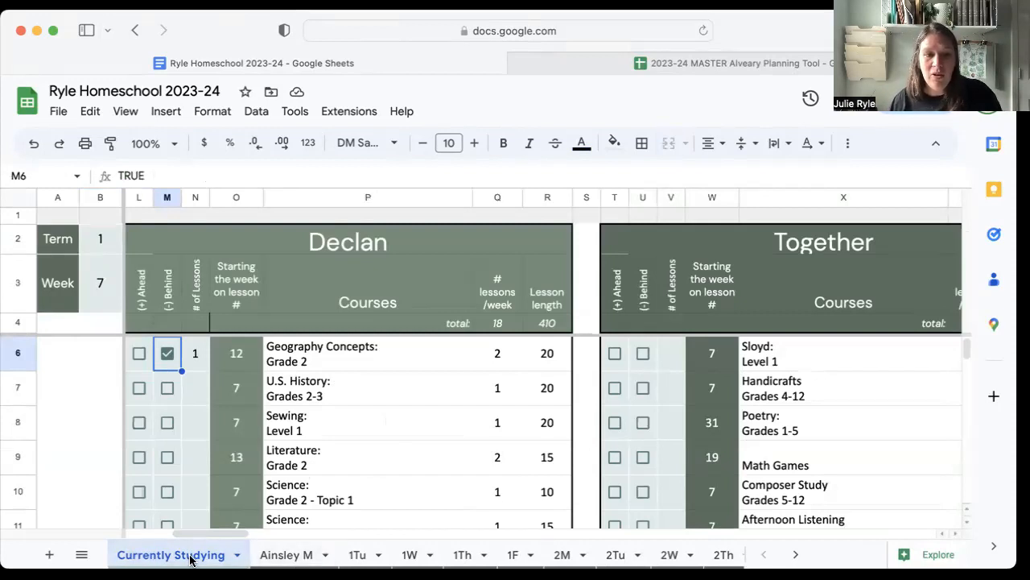
{"action": "scroll", "coordinate": [312, 556], "scroll_direction": "right", "scroll_amount": 2}
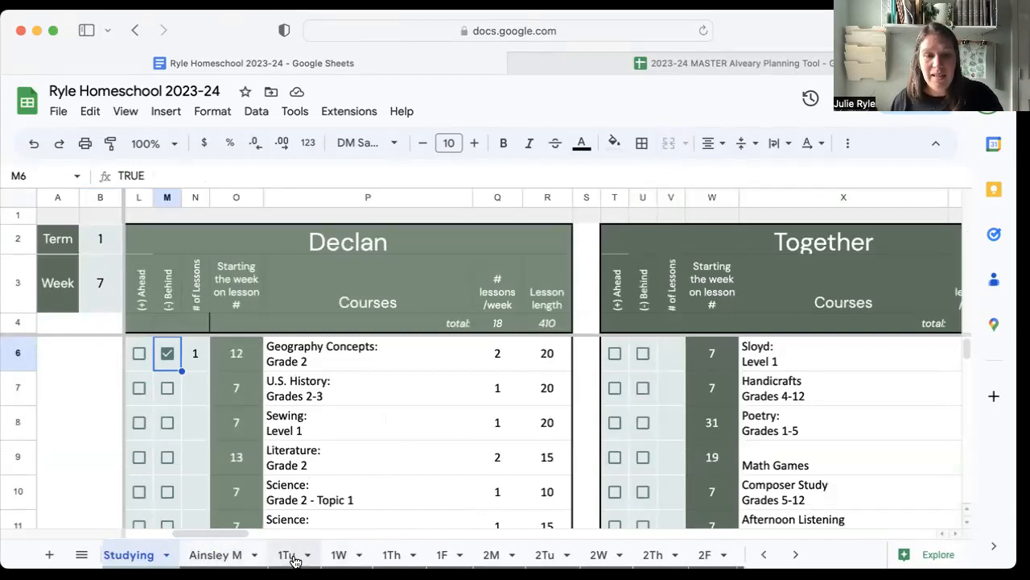
{"action": "scroll", "coordinate": [272, 561], "scroll_direction": "right", "scroll_amount": 5}
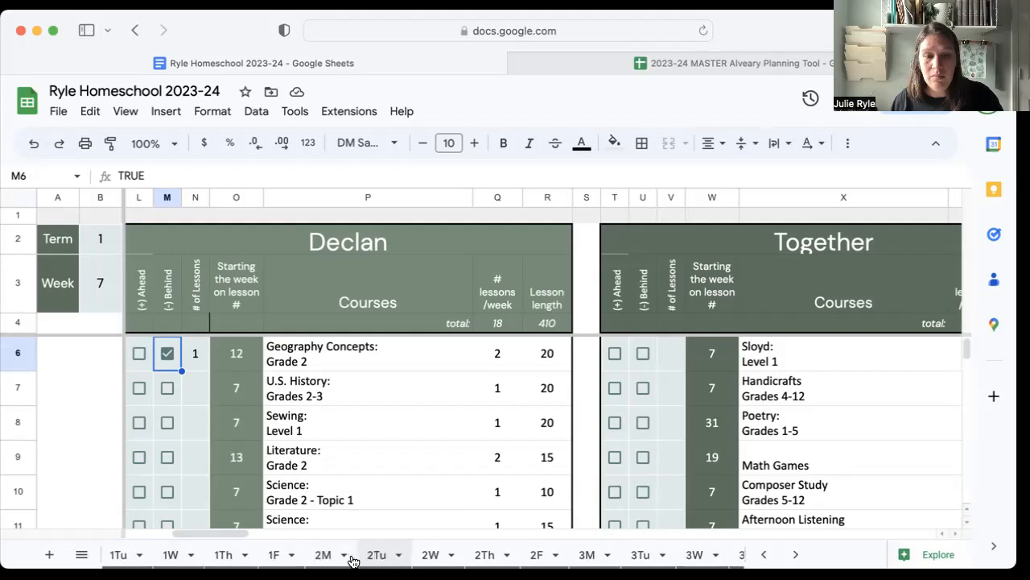
{"action": "scroll", "coordinate": [281, 560], "scroll_direction": "right", "scroll_amount": 3}
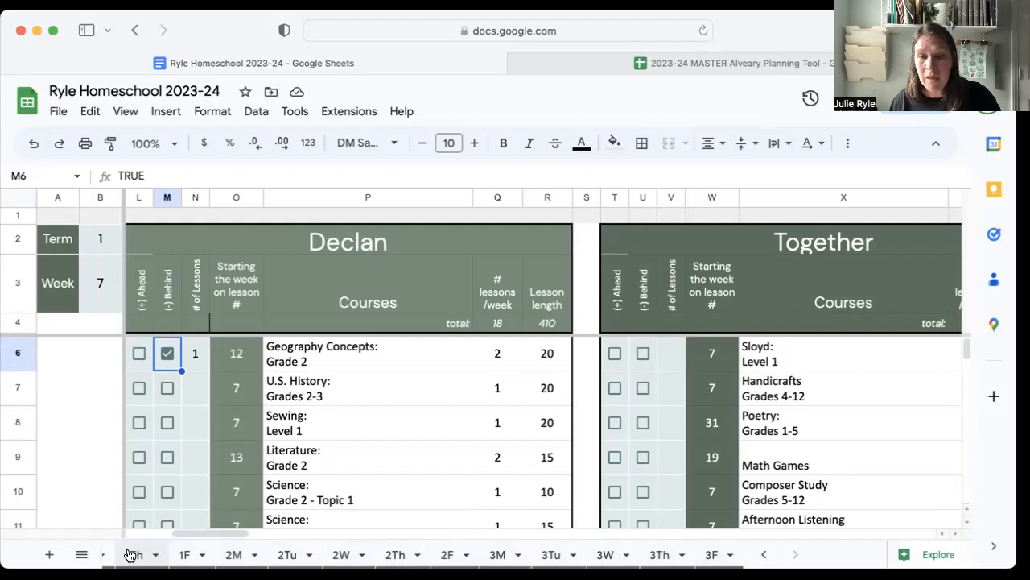
{"action": "left_click", "coordinate": [80, 556]}
{"action": "scroll", "coordinate": [134, 453], "scroll_direction": "down", "scroll_amount": 5}
{"action": "scroll", "coordinate": [135, 476], "scroll_direction": "down", "scroll_amount": 10}
{"action": "scroll", "coordinate": [135, 476], "scroll_direction": "up", "scroll_amount": 4}
{"action": "scroll", "coordinate": [155, 483], "scroll_direction": "down", "scroll_amount": 5}
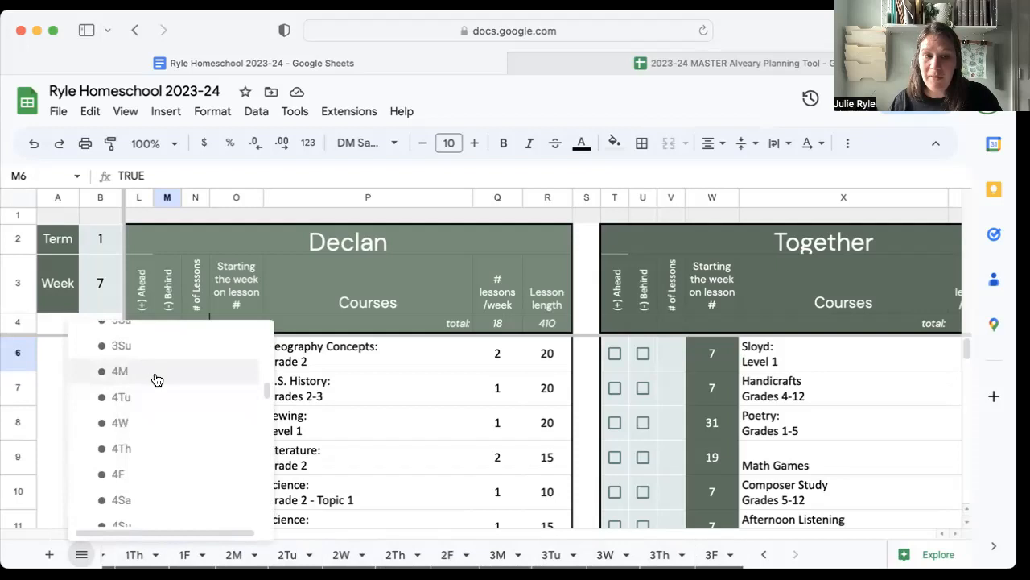
{"action": "scroll", "coordinate": [132, 499], "scroll_direction": "down", "scroll_amount": 4}
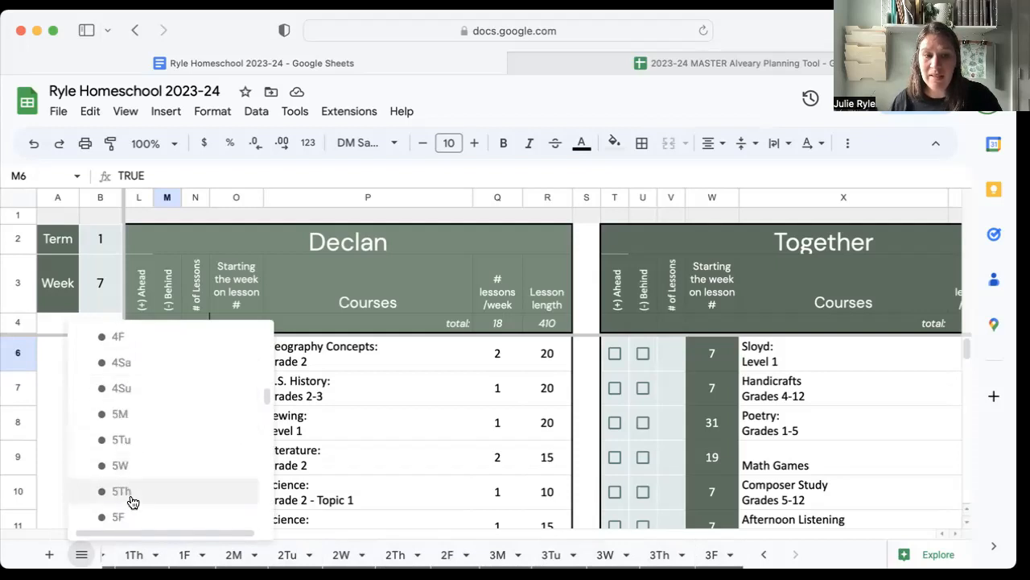
{"action": "scroll", "coordinate": [132, 499], "scroll_direction": "down", "scroll_amount": 7}
{"action": "scroll", "coordinate": [132, 500], "scroll_direction": "up", "scroll_amount": 20}
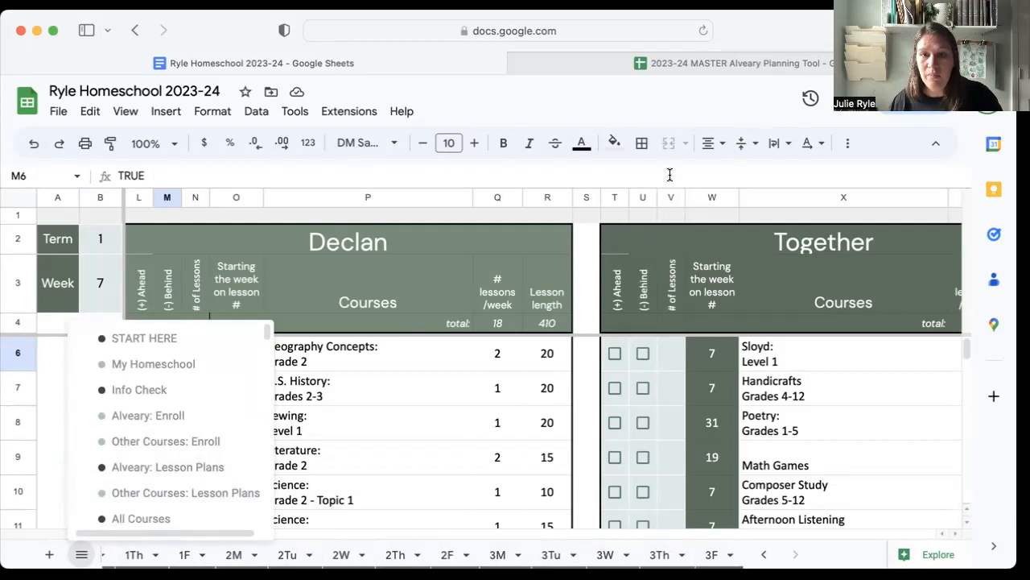
{"action": "scroll", "coordinate": [149, 555], "scroll_direction": "left", "scroll_amount": 5}
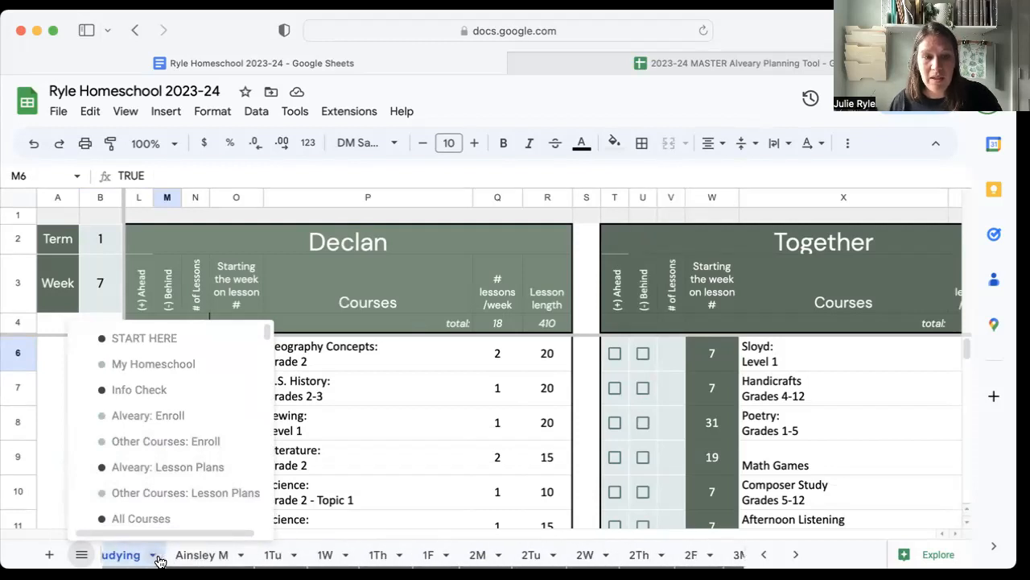
From the first student's Monday checklist, try print settings for the whole workbook with Currently Studying excluded, and leave without printing.
{"action": "left_click", "coordinate": [288, 555]}
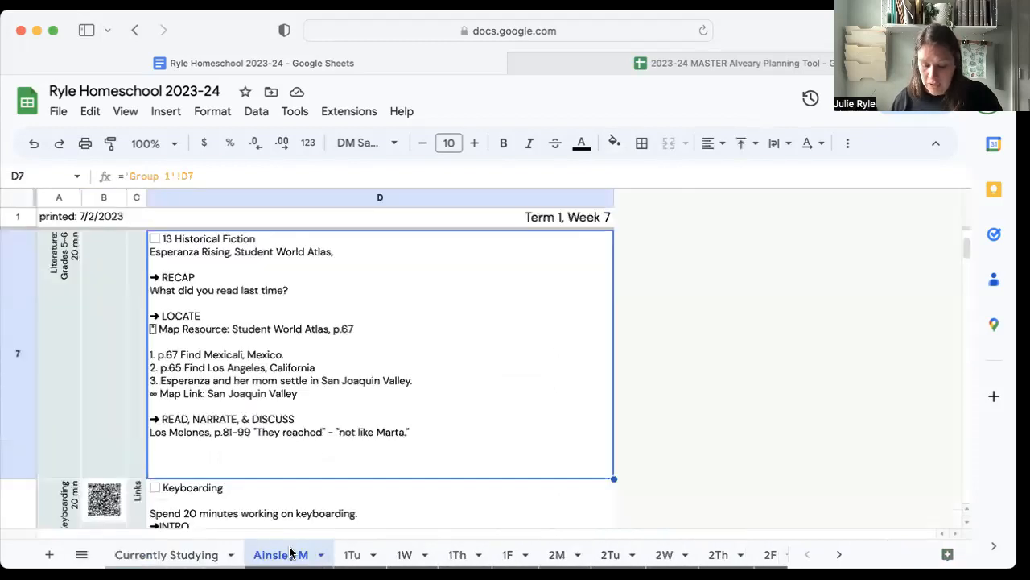
{"action": "key", "text": "ctrl+p"}
{"action": "left_click", "coordinate": [894, 182]}
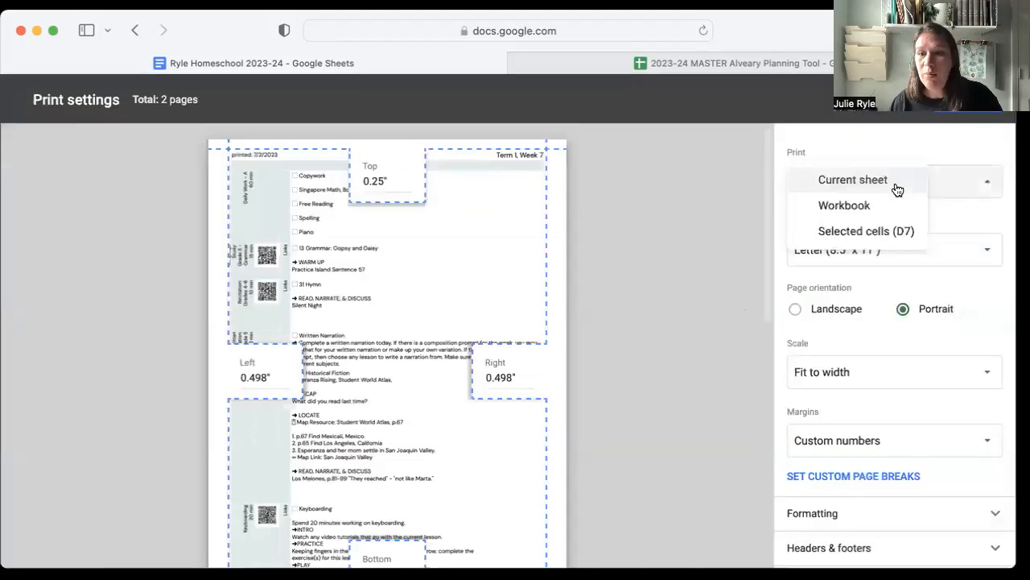
{"action": "left_click", "coordinate": [861, 214]}
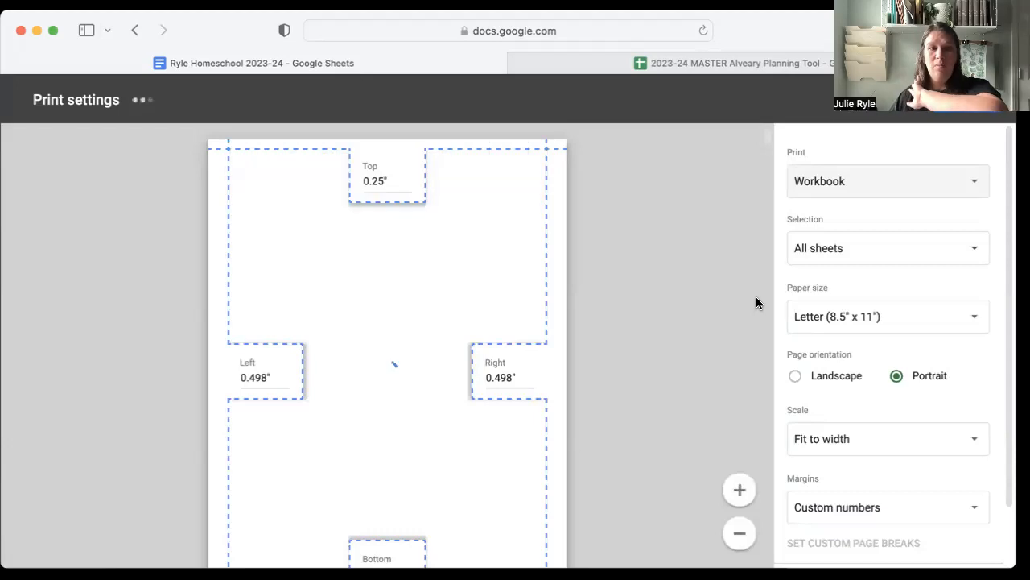
{"action": "left_click", "coordinate": [877, 256]}
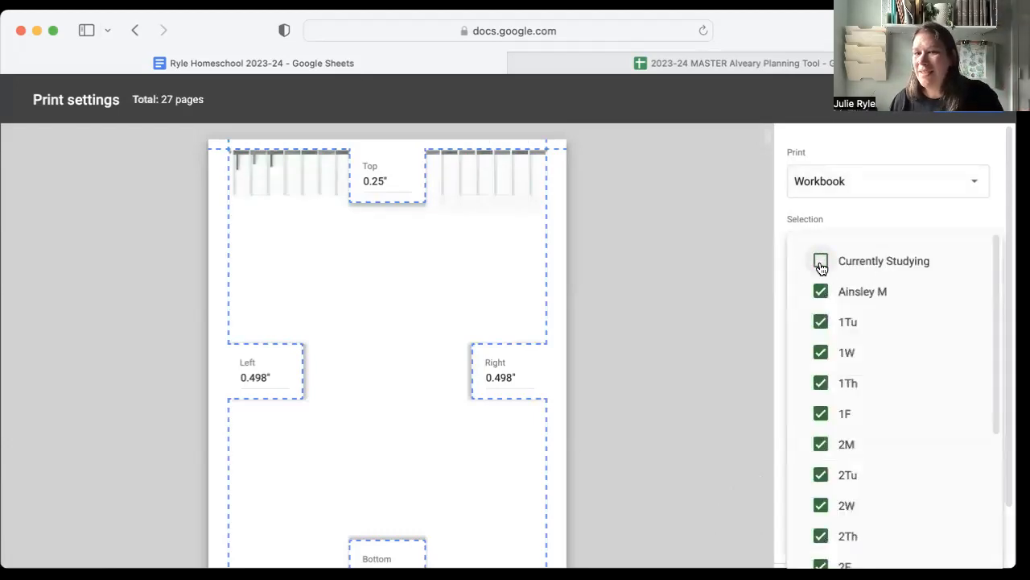
{"action": "left_click", "coordinate": [690, 274]}
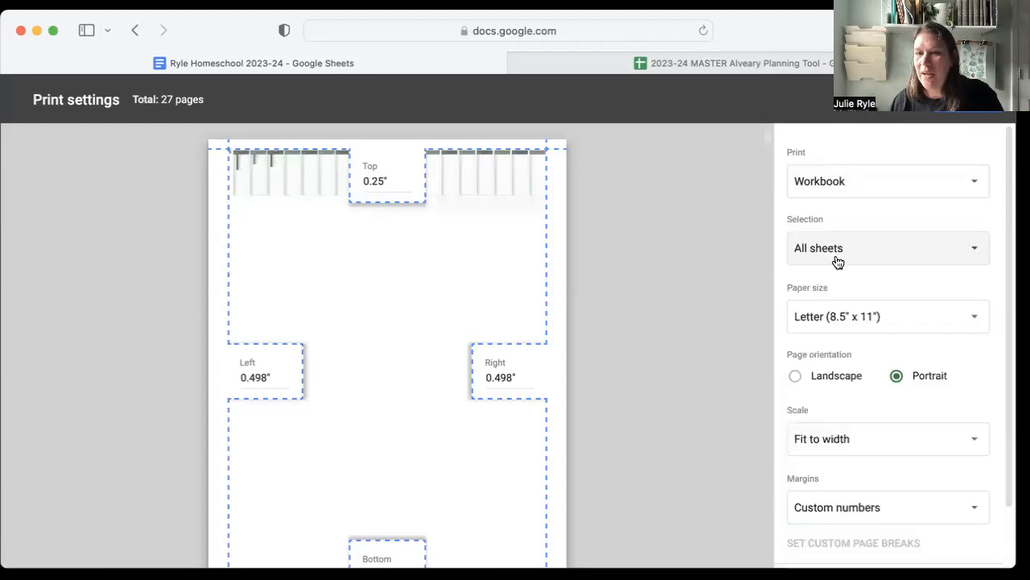
{"action": "scroll", "coordinate": [879, 316], "scroll_direction": "down", "scroll_amount": 3}
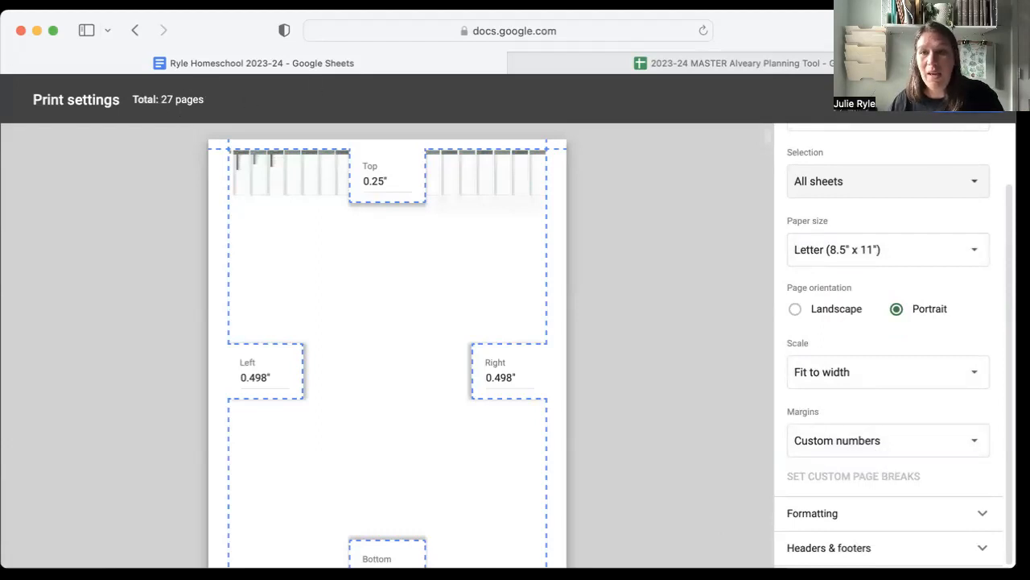
{"action": "left_click", "coordinate": [933, 120]}
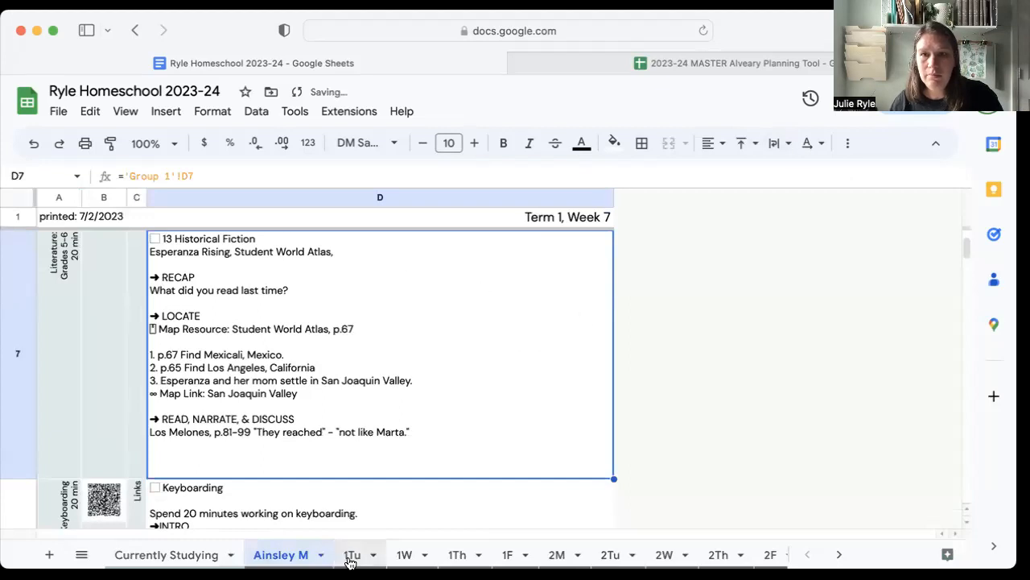
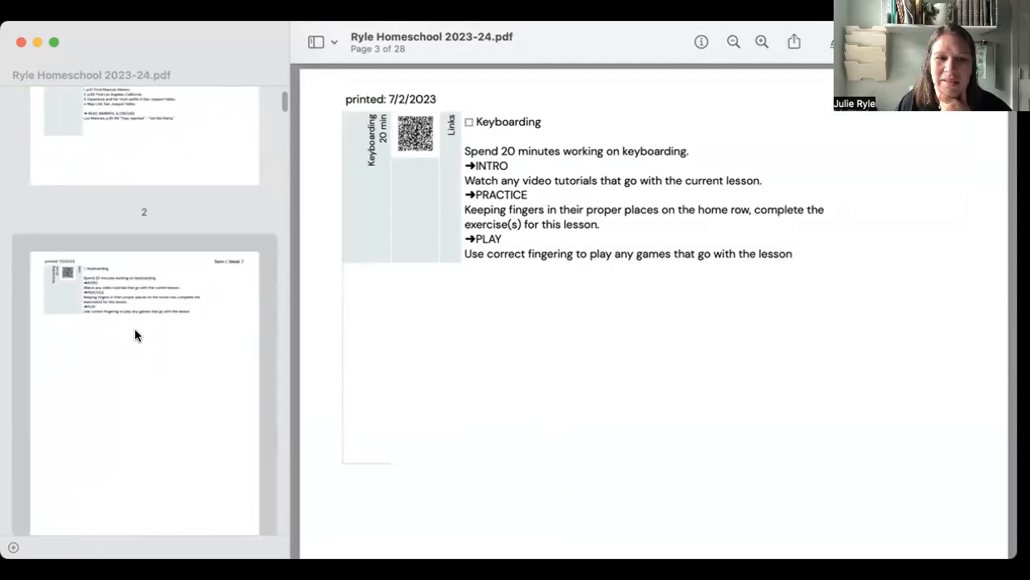
{"action": "scroll", "coordinate": [135, 336], "scroll_direction": "down", "scroll_amount": 10}
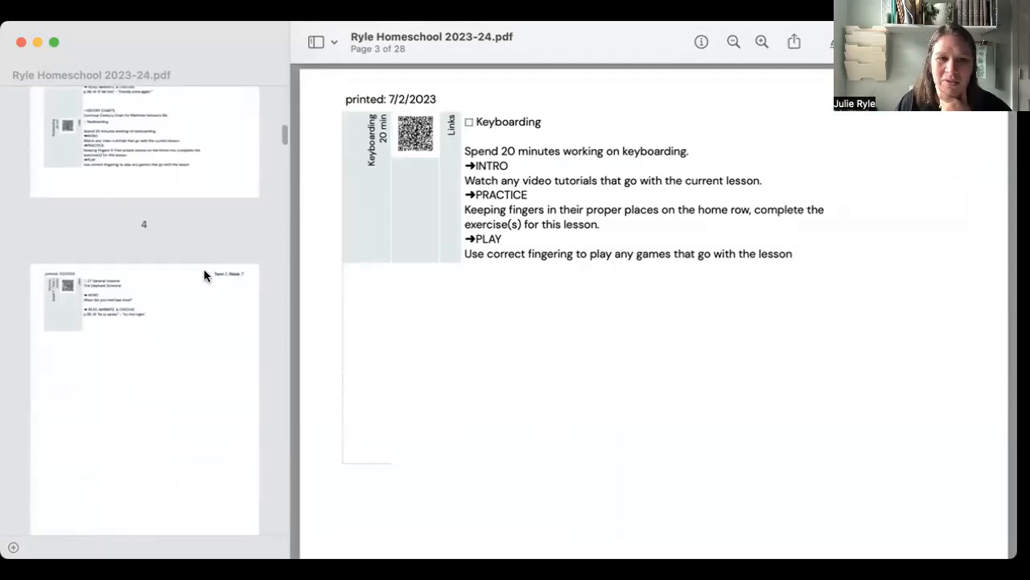
Look through the checklist PDF from page 3 onward, examining how each student's daily lessons break across pages.
{"action": "scroll", "coordinate": [204, 269], "scroll_direction": "up", "scroll_amount": 10}
{"action": "left_click", "coordinate": [203, 467]}
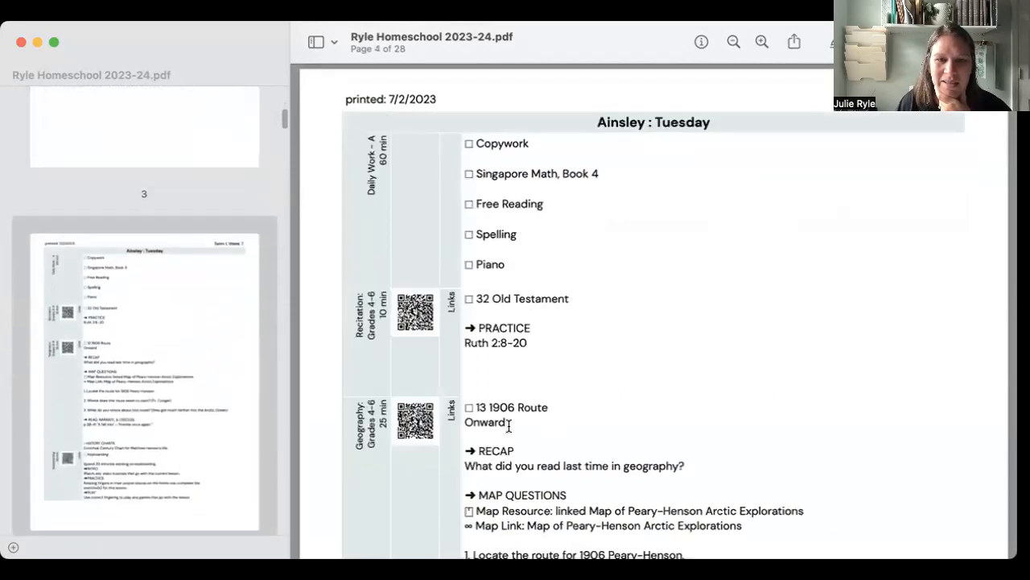
{"action": "scroll", "coordinate": [555, 419], "scroll_direction": "down", "scroll_amount": 15}
{"action": "scroll", "coordinate": [516, 367], "scroll_direction": "down", "scroll_amount": 2}
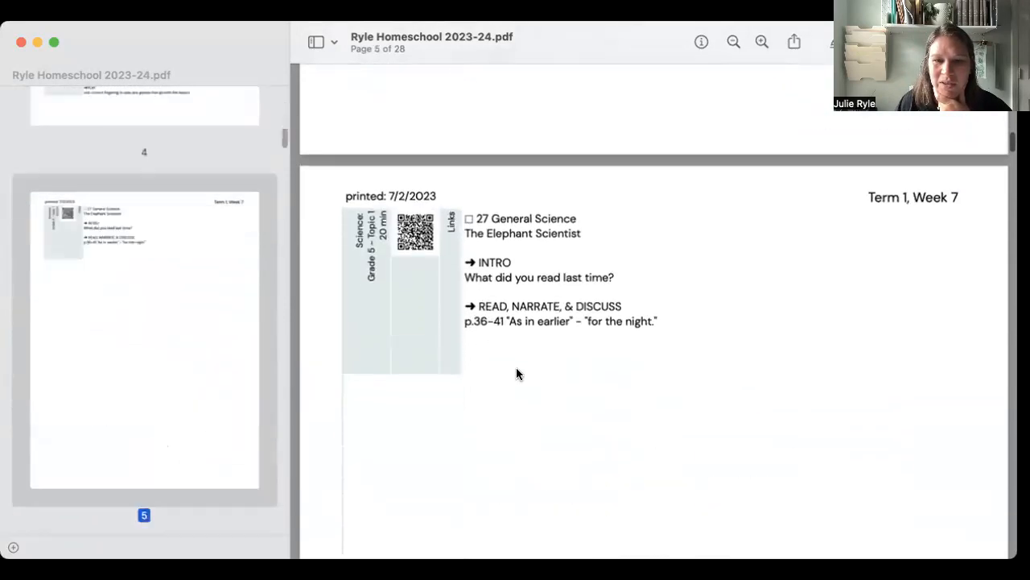
{"action": "scroll", "coordinate": [516, 370], "scroll_direction": "down", "scroll_amount": 20}
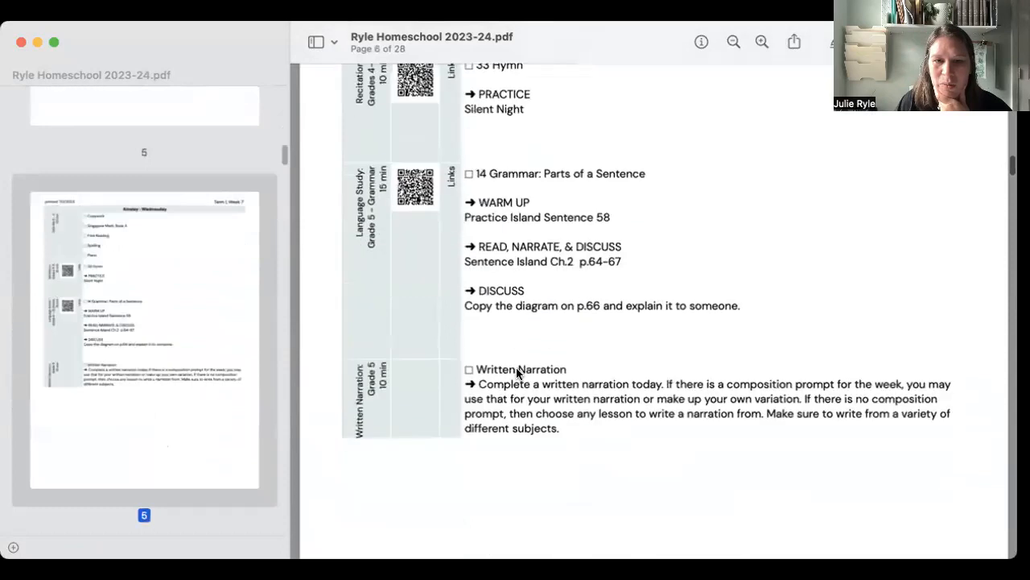
{"action": "scroll", "coordinate": [516, 373], "scroll_direction": "down", "scroll_amount": 15}
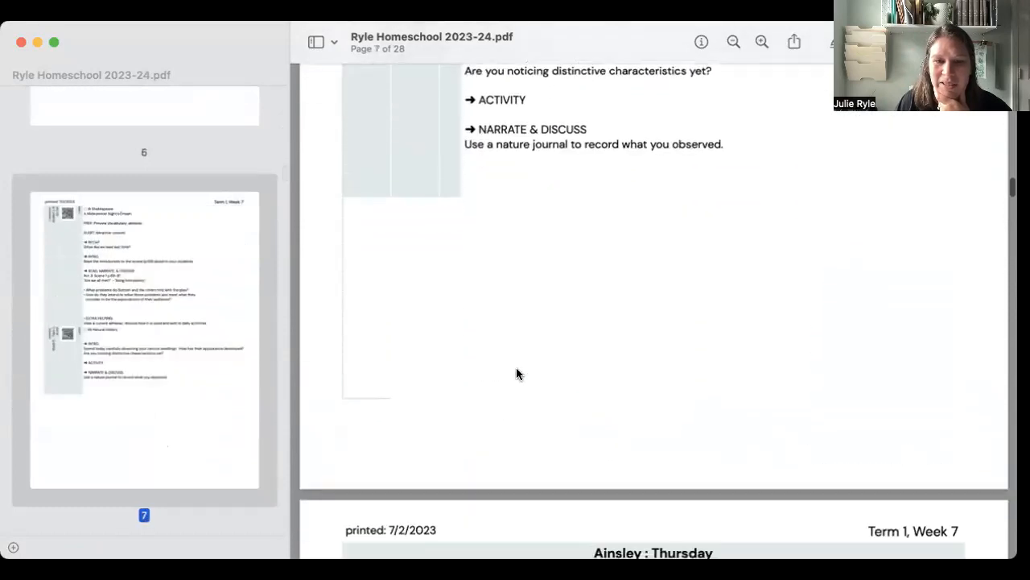
{"action": "scroll", "coordinate": [516, 373], "scroll_direction": "down", "scroll_amount": 12}
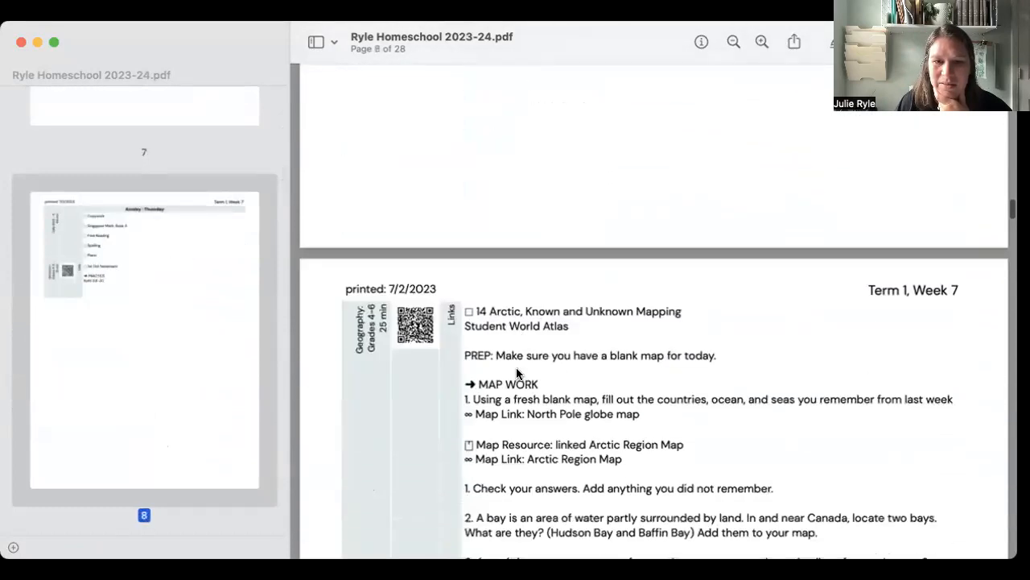
{"action": "scroll", "coordinate": [517, 373], "scroll_direction": "up", "scroll_amount": 4}
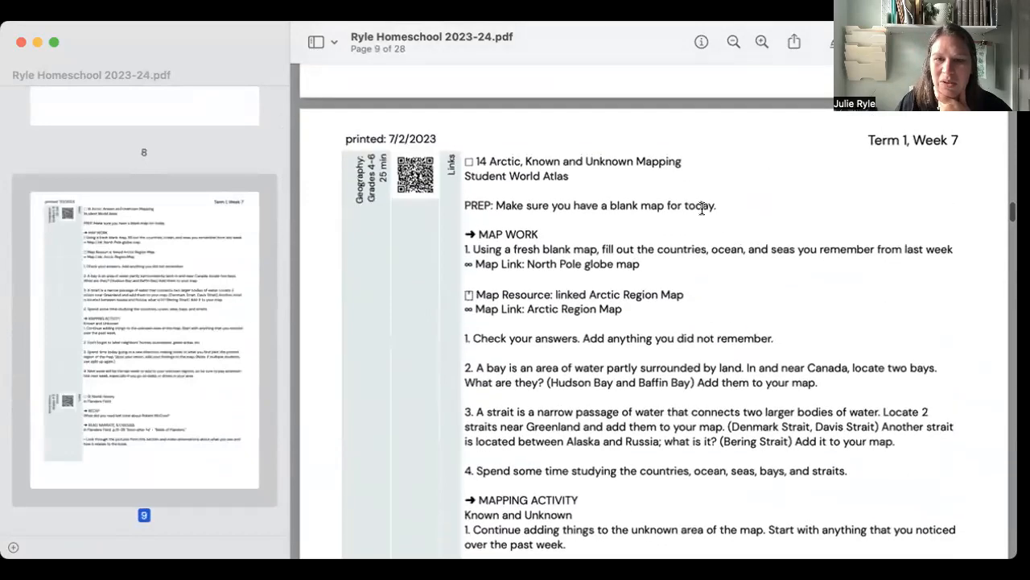
{"action": "scroll", "coordinate": [678, 457], "scroll_direction": "down", "scroll_amount": 20}
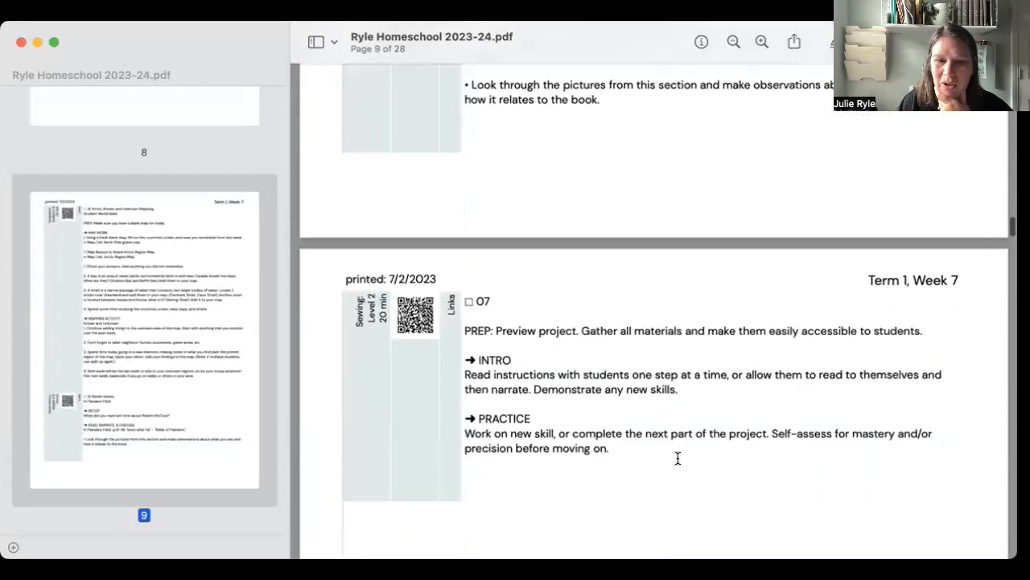
{"action": "scroll", "coordinate": [678, 457], "scroll_direction": "down", "scroll_amount": 20}
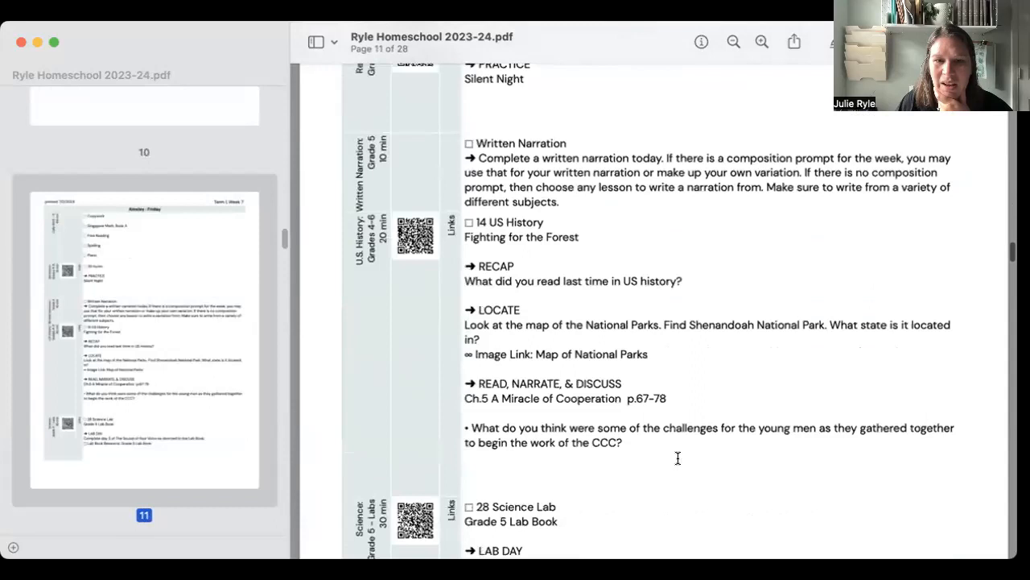
{"action": "scroll", "coordinate": [678, 457], "scroll_direction": "down", "scroll_amount": 20}
{"action": "scroll", "coordinate": [677, 457], "scroll_direction": "down", "scroll_amount": 20}
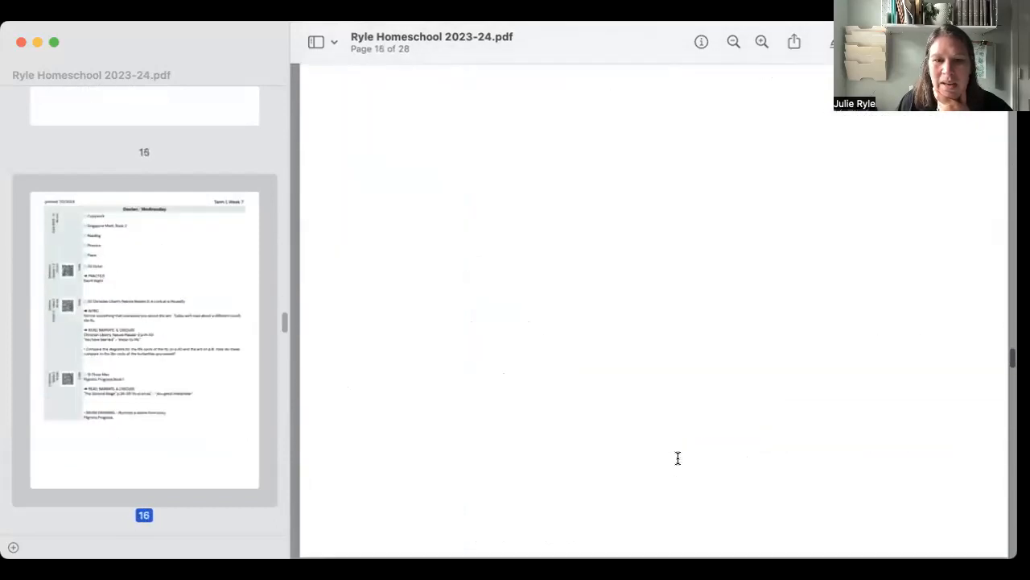
{"action": "scroll", "coordinate": [678, 457], "scroll_direction": "down", "scroll_amount": 15}
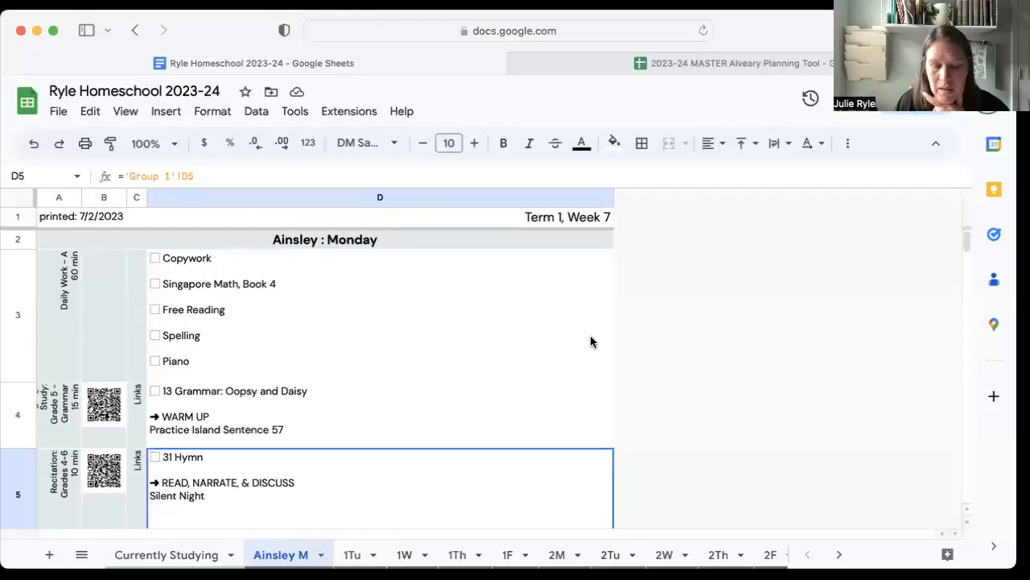
Try print settings for the workbook with Currently Studying deselected and the scale at Normal (100%), and leave without printing.
{"action": "key", "text": "super+p"}
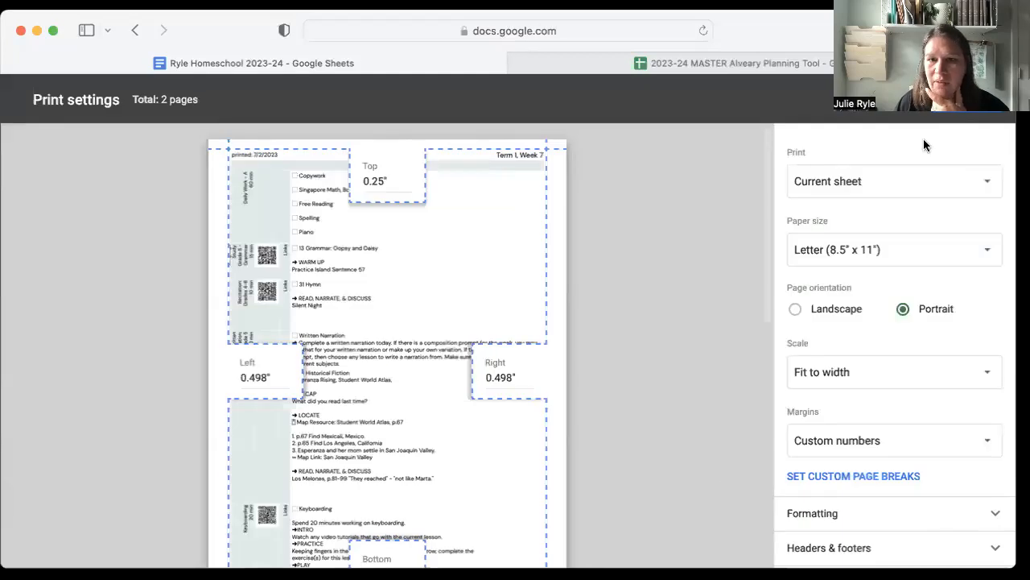
{"action": "left_click", "coordinate": [843, 206]}
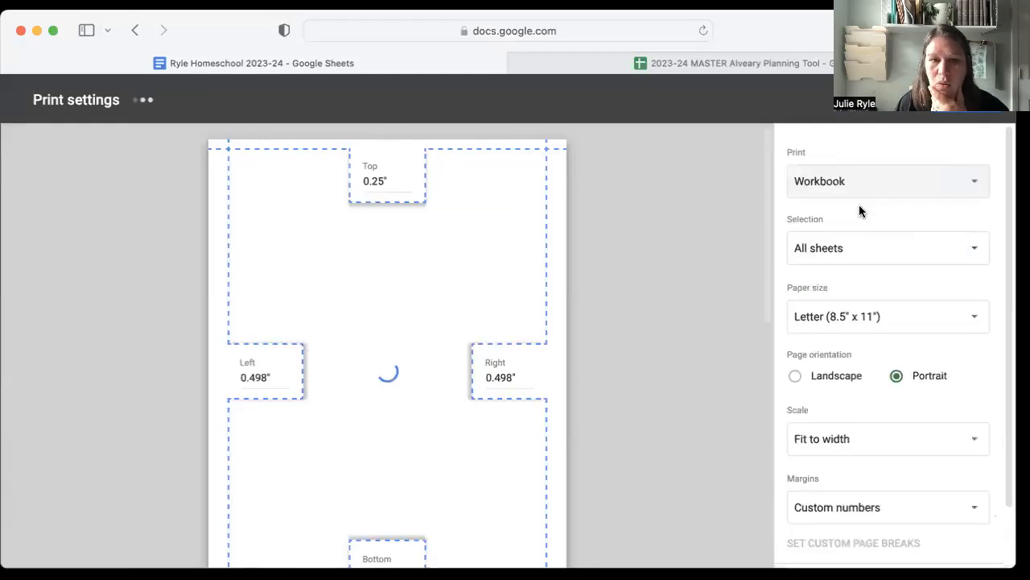
{"action": "left_click", "coordinate": [856, 255]}
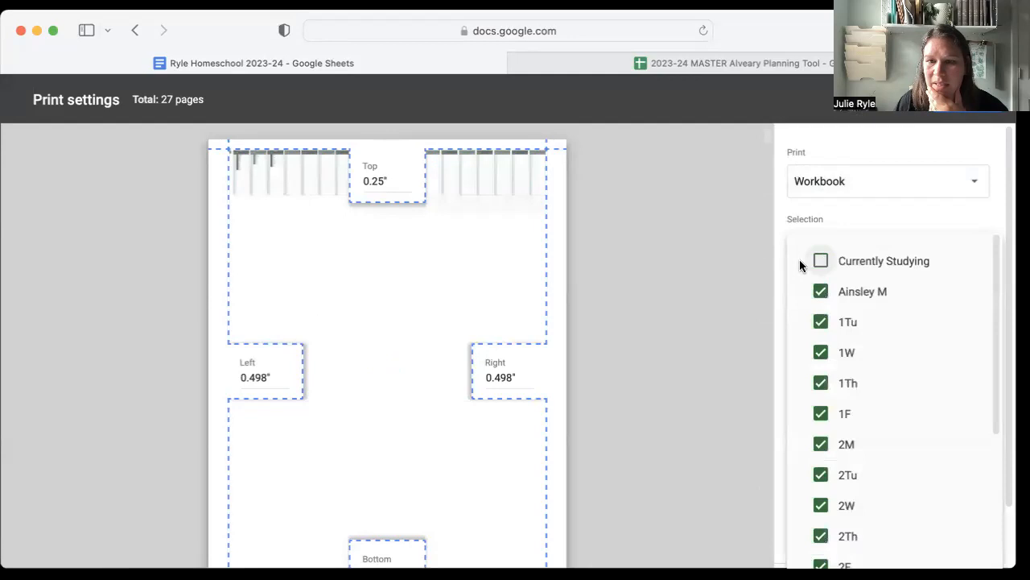
{"action": "left_click", "coordinate": [845, 214]}
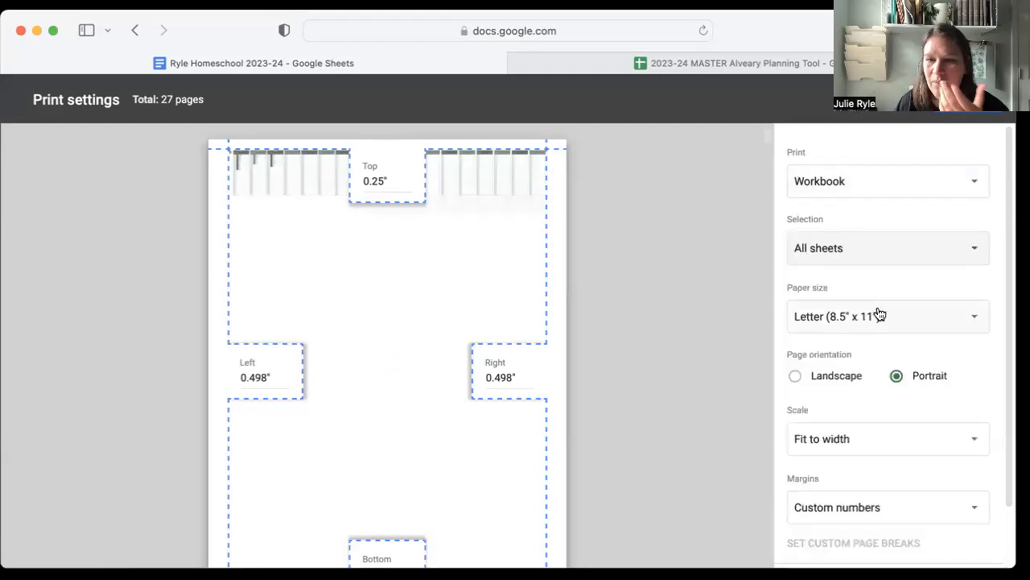
{"action": "scroll", "coordinate": [871, 375], "scroll_direction": "down", "scroll_amount": 2}
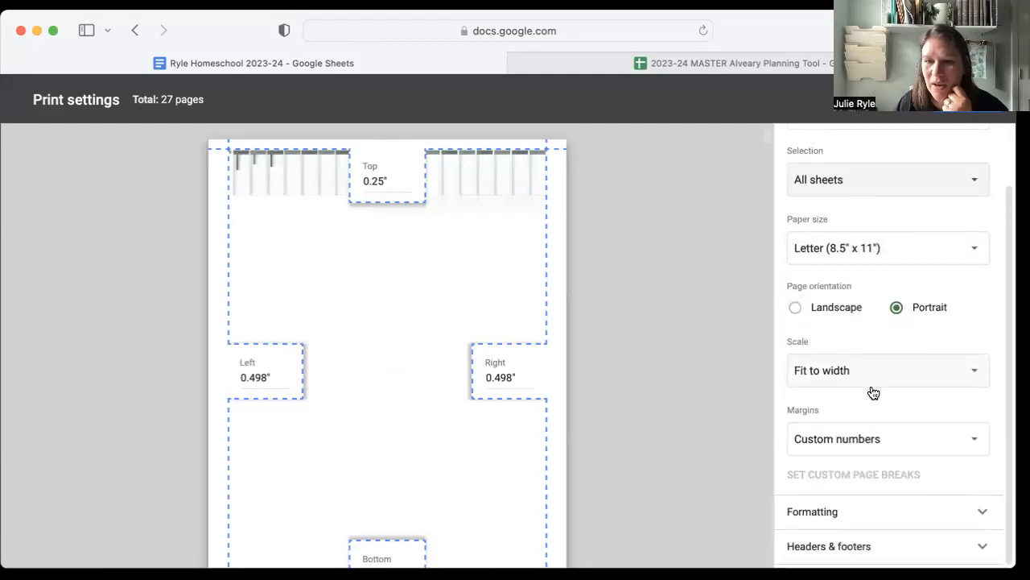
{"action": "left_click", "coordinate": [861, 377]}
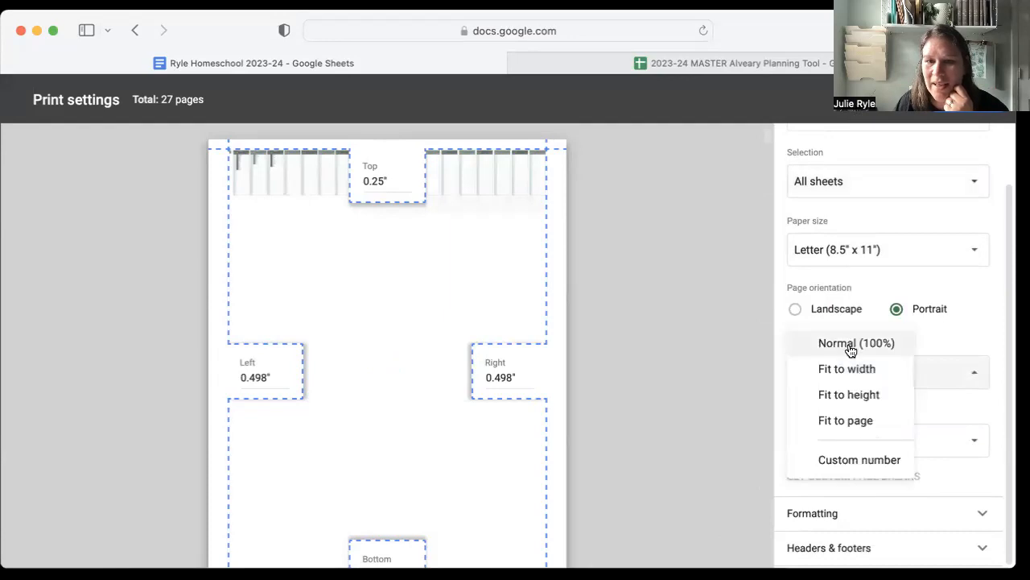
{"action": "left_click", "coordinate": [851, 348]}
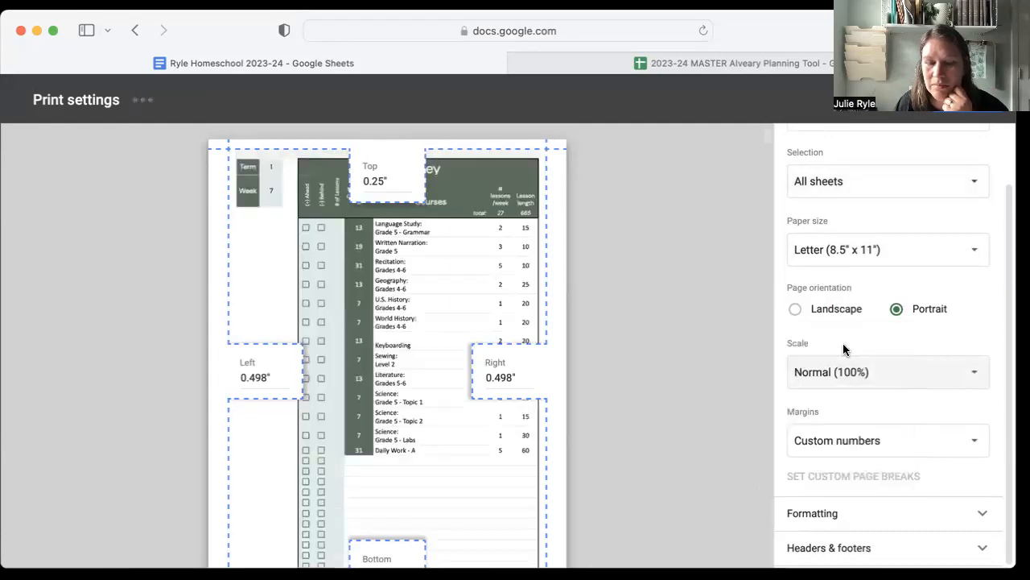
{"action": "left_click", "coordinate": [905, 99]}
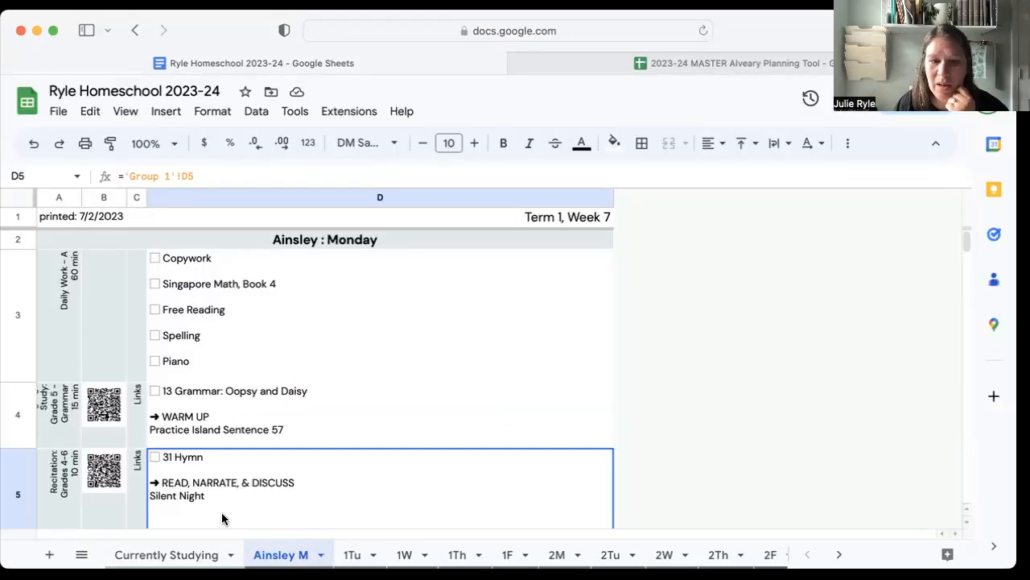
Hide the Currently Studying sheet.
{"action": "left_click", "coordinate": [232, 555]}
{"action": "right_click", "coordinate": [233, 555]}
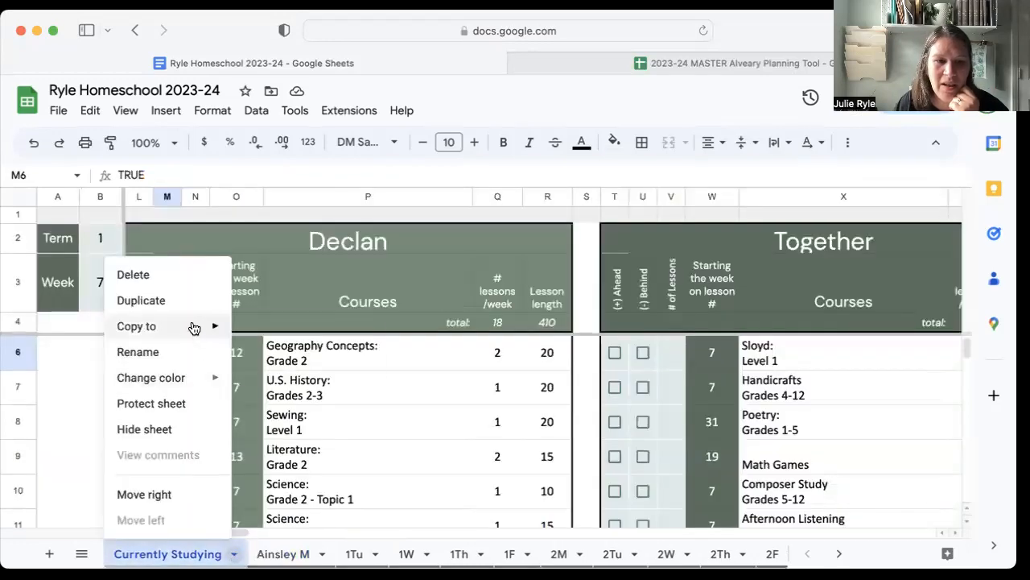
{"action": "mouse_move", "coordinate": [189, 387]}
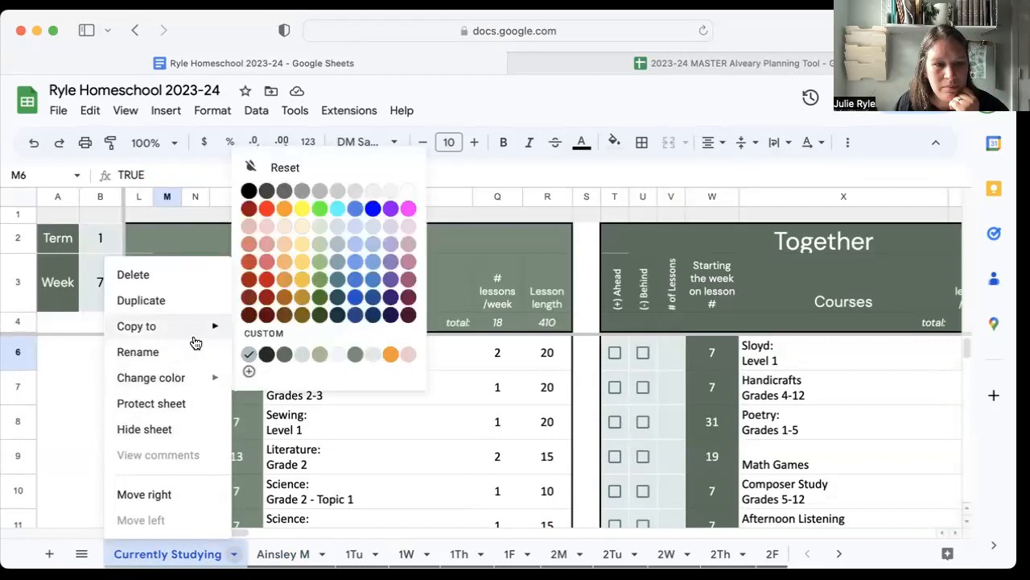
{"action": "left_click", "coordinate": [234, 555]}
{"action": "left_click", "coordinate": [233, 555]}
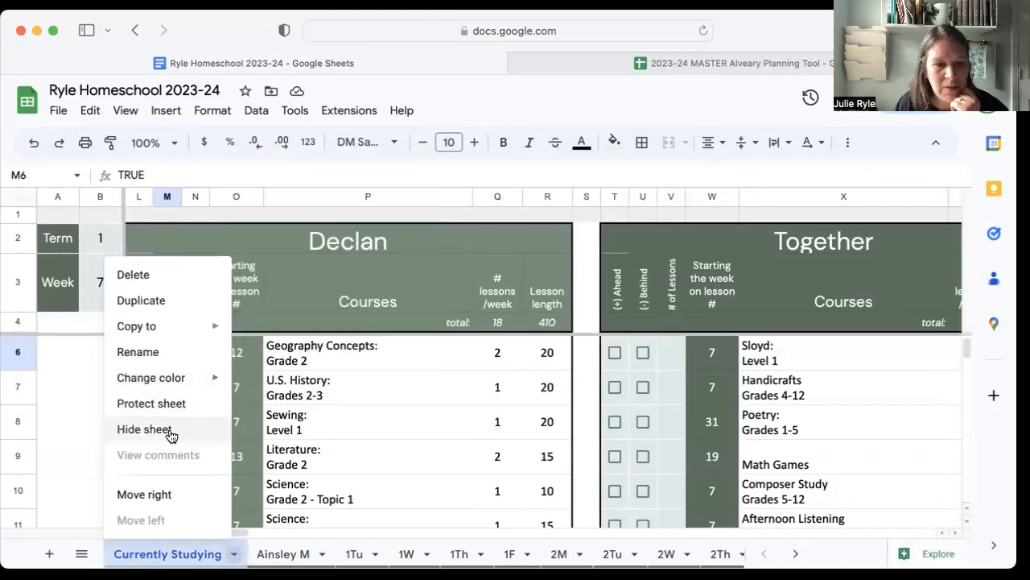
{"action": "left_click", "coordinate": [143, 429]}
Open the print settings, examine the Monday checklist's page preview, and set the print range to the whole workbook.
{"action": "key", "text": "super+p"}
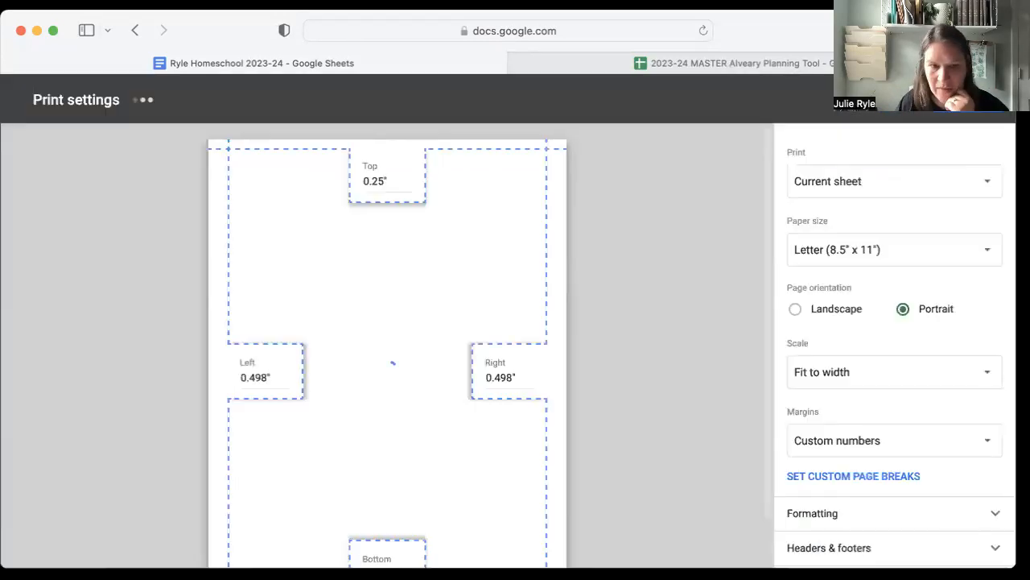
{"action": "scroll", "coordinate": [490, 354], "scroll_direction": "down", "scroll_amount": 5}
{"action": "scroll", "coordinate": [490, 354], "scroll_direction": "up", "scroll_amount": 1}
{"action": "scroll", "coordinate": [492, 364], "scroll_direction": "down", "scroll_amount": 1}
{"action": "scroll", "coordinate": [491, 363], "scroll_direction": "up", "scroll_amount": 3}
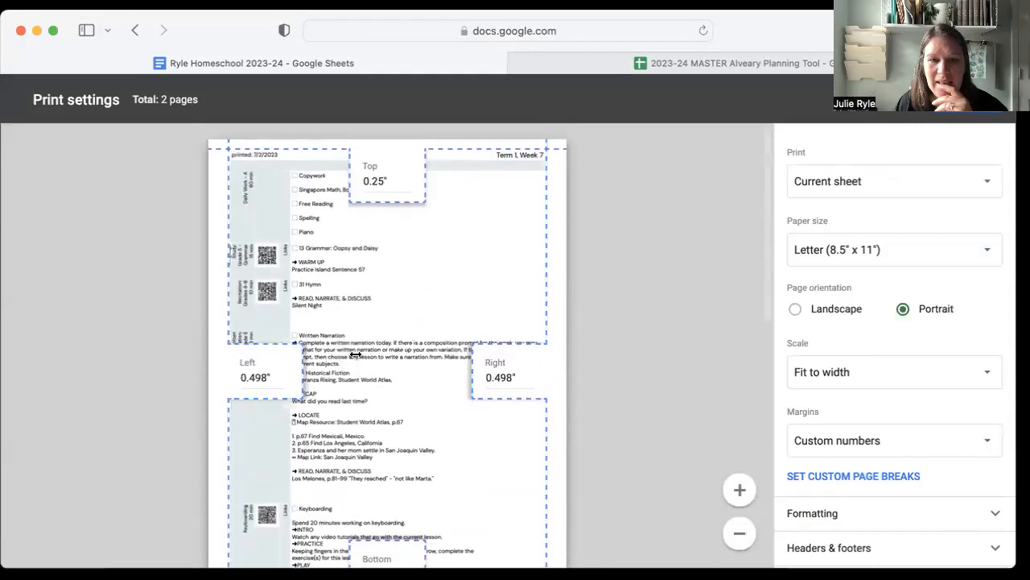
{"action": "scroll", "coordinate": [534, 353], "scroll_direction": "down", "scroll_amount": 5}
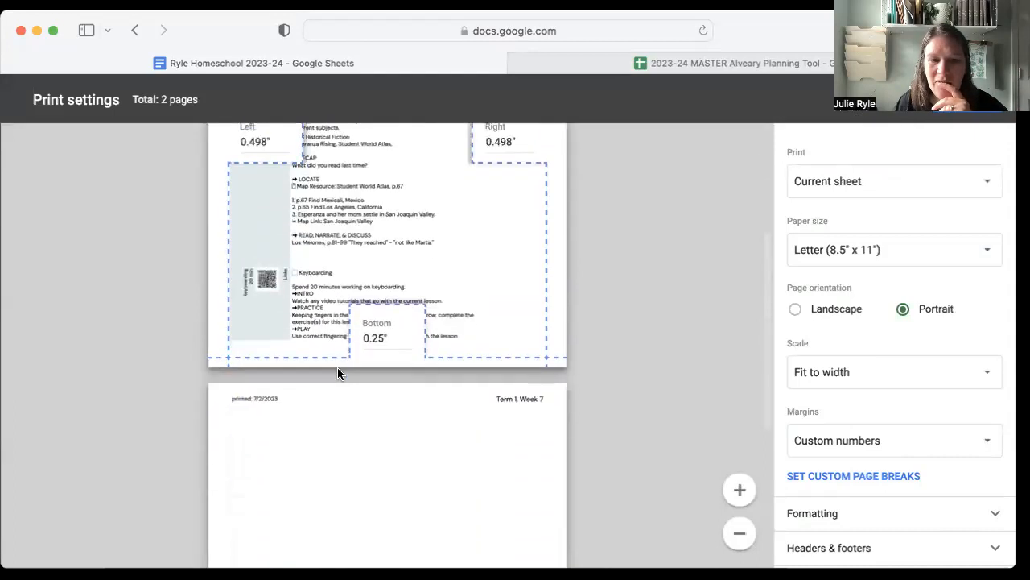
{"action": "scroll", "coordinate": [505, 408], "scroll_direction": "down", "scroll_amount": 5}
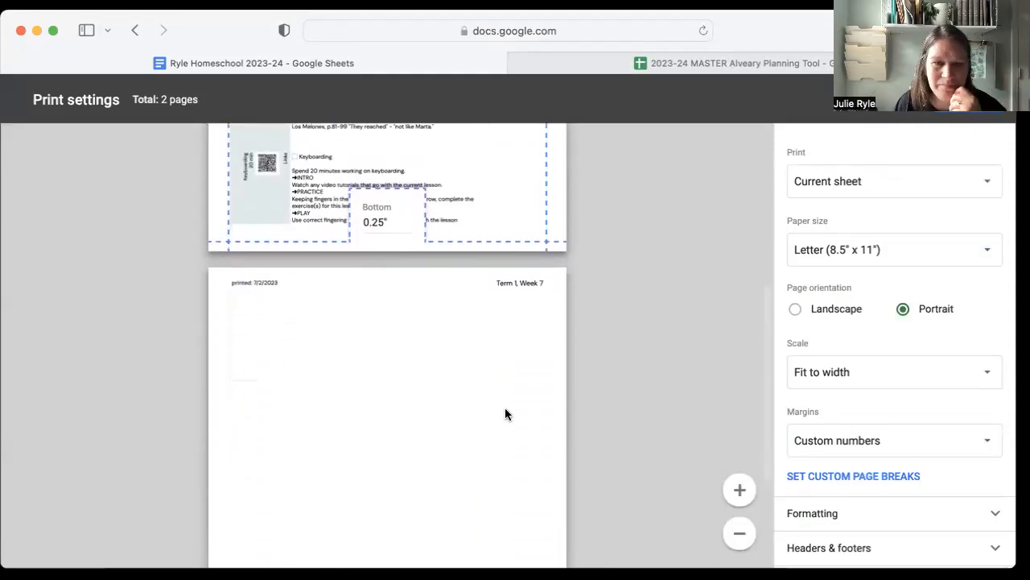
{"action": "scroll", "coordinate": [505, 407], "scroll_direction": "up", "scroll_amount": 10}
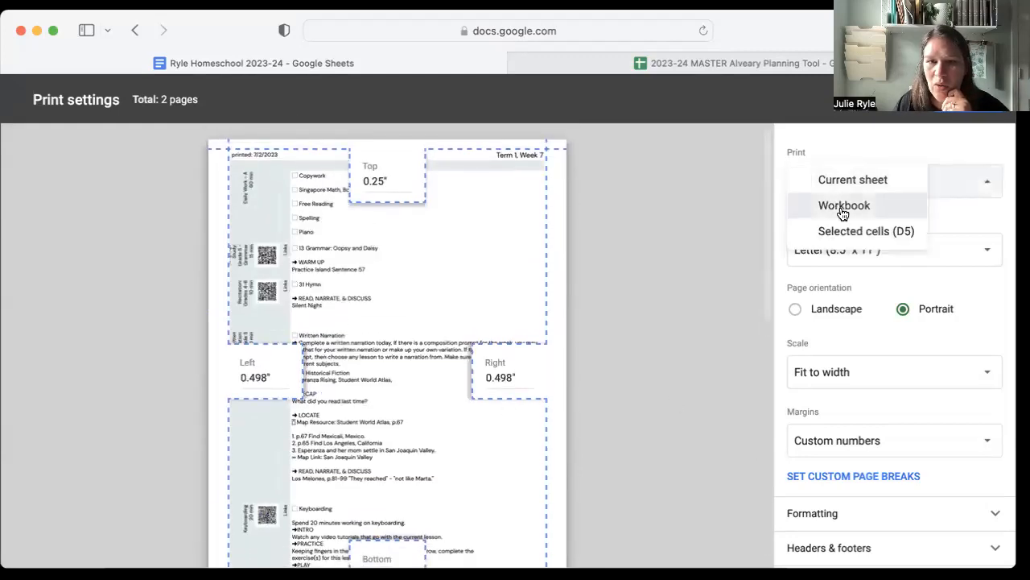
{"action": "left_click", "coordinate": [843, 206]}
{"action": "scroll", "coordinate": [367, 359], "scroll_direction": "down", "scroll_amount": 5}
{"action": "scroll", "coordinate": [367, 359], "scroll_direction": "up", "scroll_amount": 5}
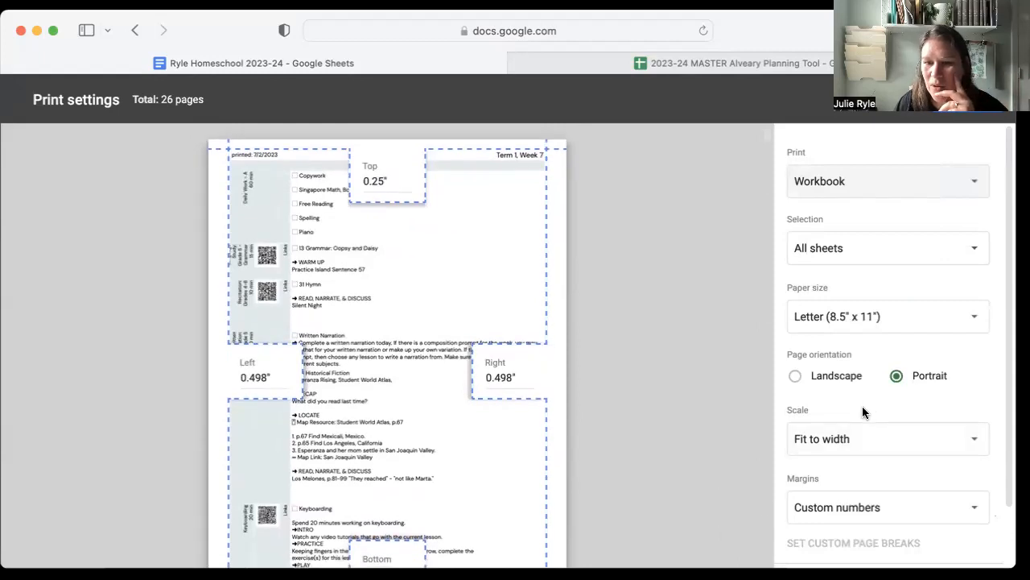
Set the print scale to a custom 90 percent and look through the previewed checklist pages.
{"action": "left_click", "coordinate": [863, 439]}
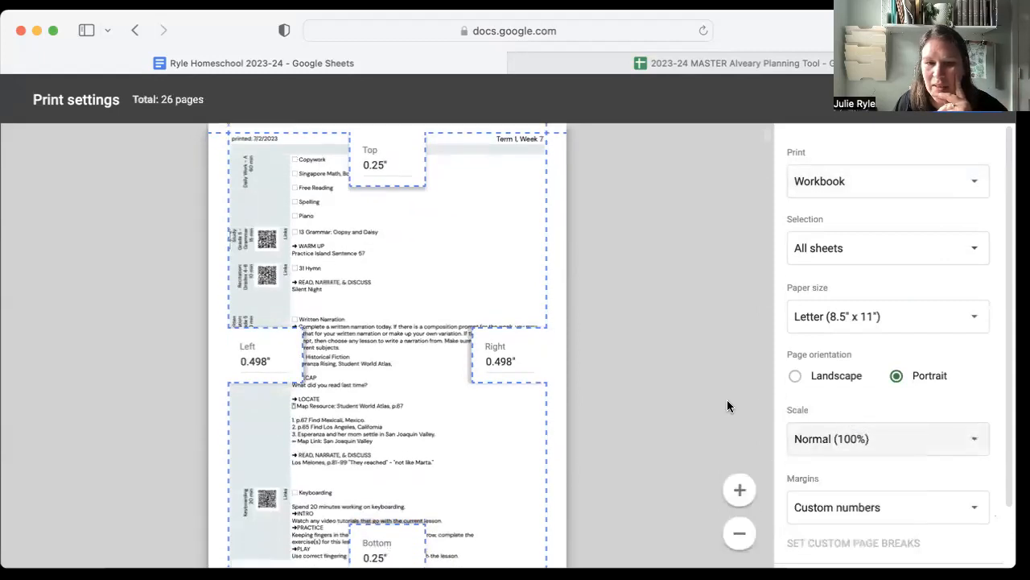
{"action": "scroll", "coordinate": [727, 403], "scroll_direction": "down", "scroll_amount": 5}
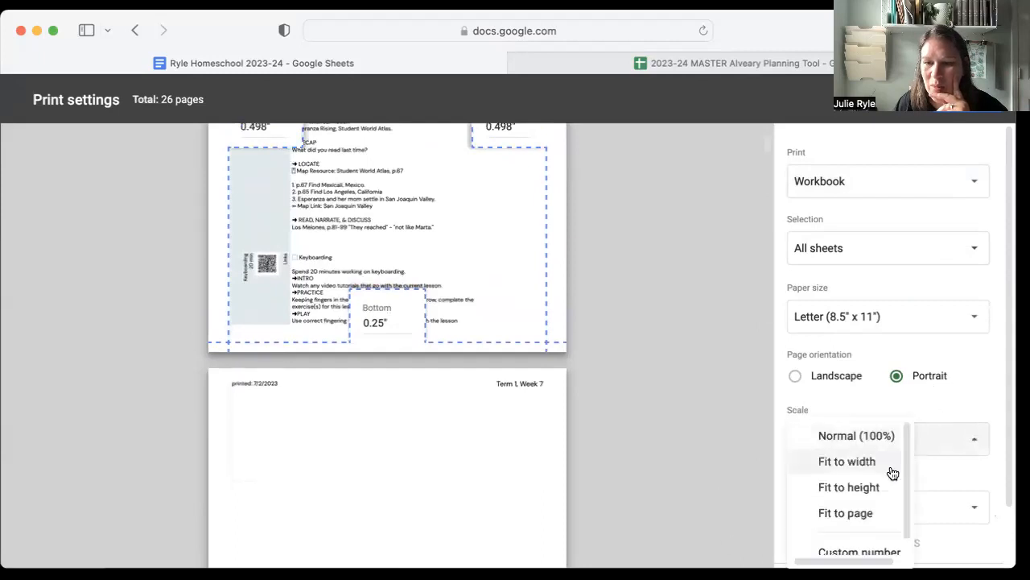
{"action": "left_click", "coordinate": [860, 538]}
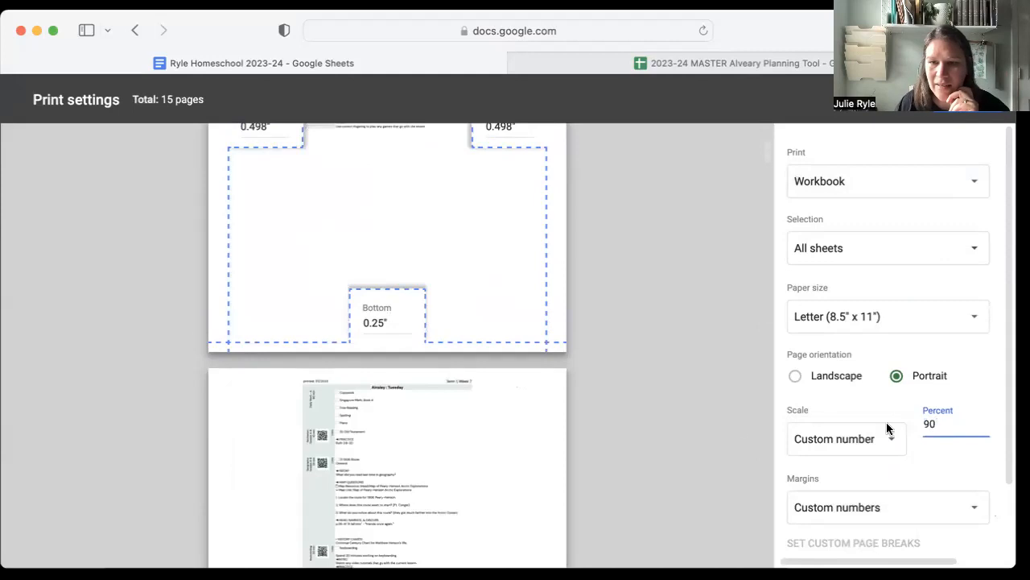
{"action": "type", "text": "90"}
{"action": "key", "text": "Return"}
{"action": "scroll", "coordinate": [611, 317], "scroll_direction": "down", "scroll_amount": 20}
{"action": "scroll", "coordinate": [611, 319], "scroll_direction": "down", "scroll_amount": 20}
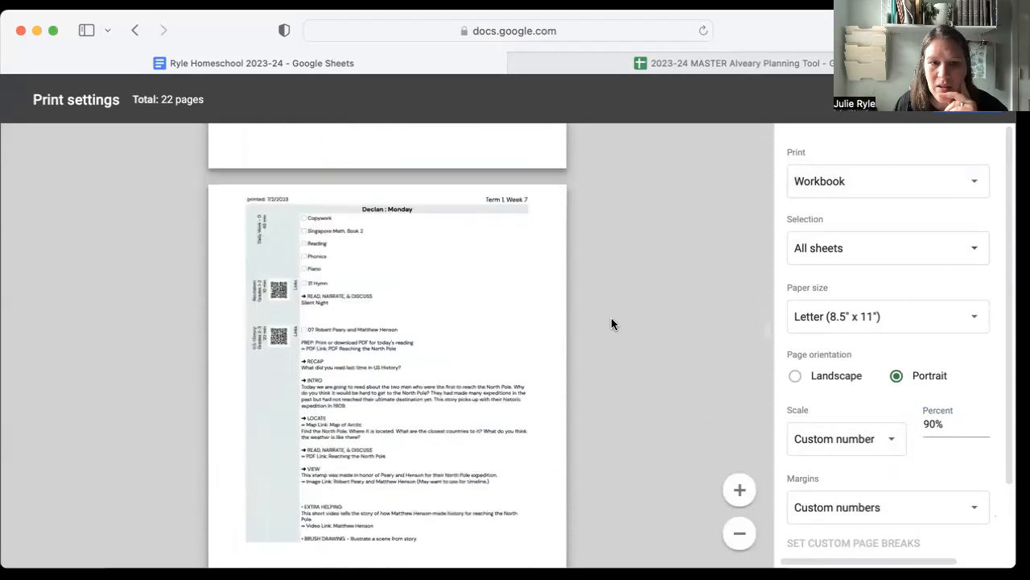
{"action": "scroll", "coordinate": [611, 324], "scroll_direction": "down", "scroll_amount": 5}
Export the whole workbook as a PDF, open it, and check the first student's Monday page and the page after it.
{"action": "left_click", "coordinate": [892, 100]}
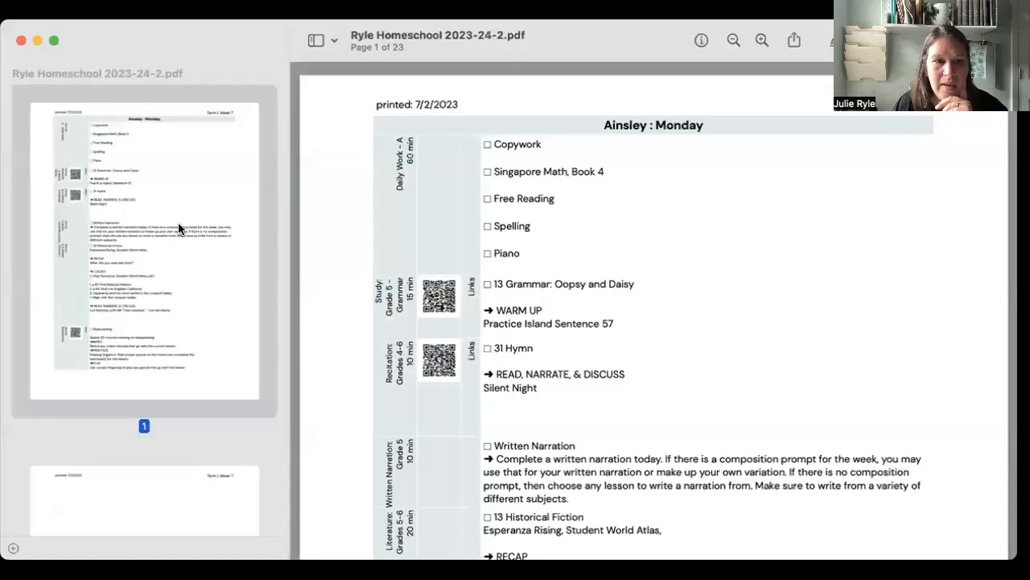
{"action": "scroll", "coordinate": [651, 345], "scroll_direction": "down", "scroll_amount": 10}
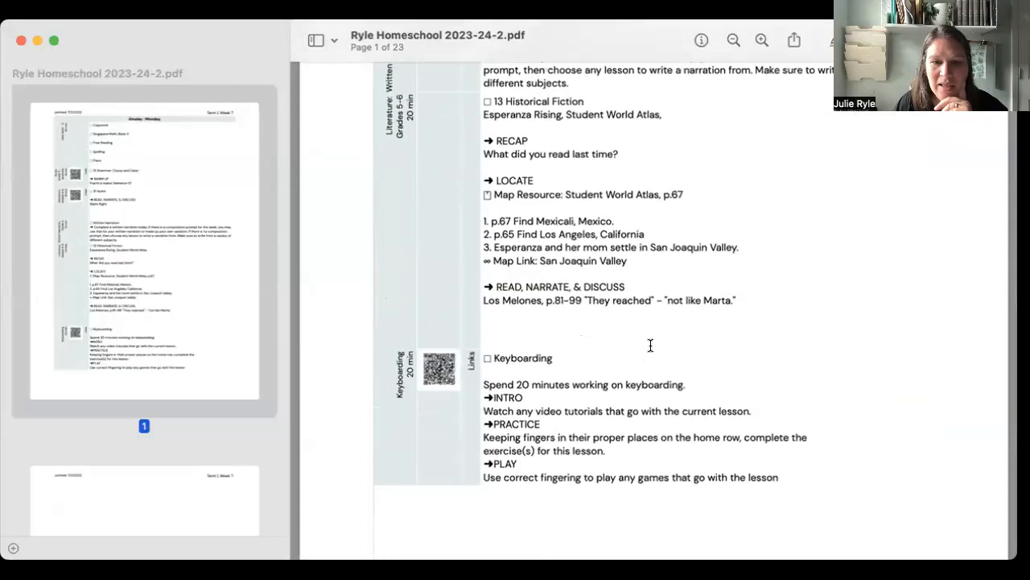
{"action": "scroll", "coordinate": [651, 344], "scroll_direction": "down", "scroll_amount": 5}
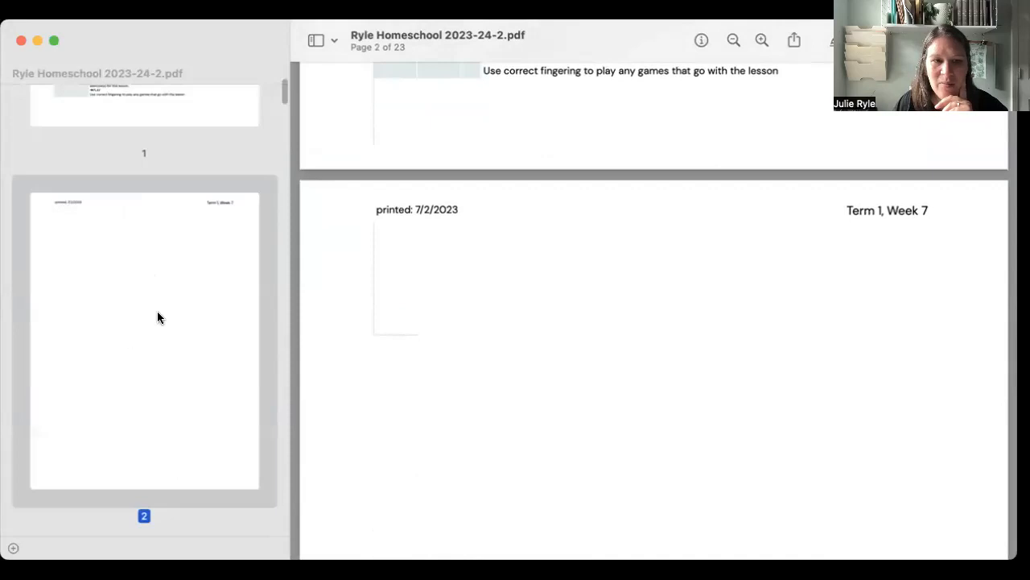
Delete the blank pages that follow the first student's Monday and Tuesday checklists in the PDF.
{"action": "scroll", "coordinate": [142, 317], "scroll_direction": "down", "scroll_amount": 5}
{"action": "scroll", "coordinate": [145, 321], "scroll_direction": "up", "scroll_amount": 3}
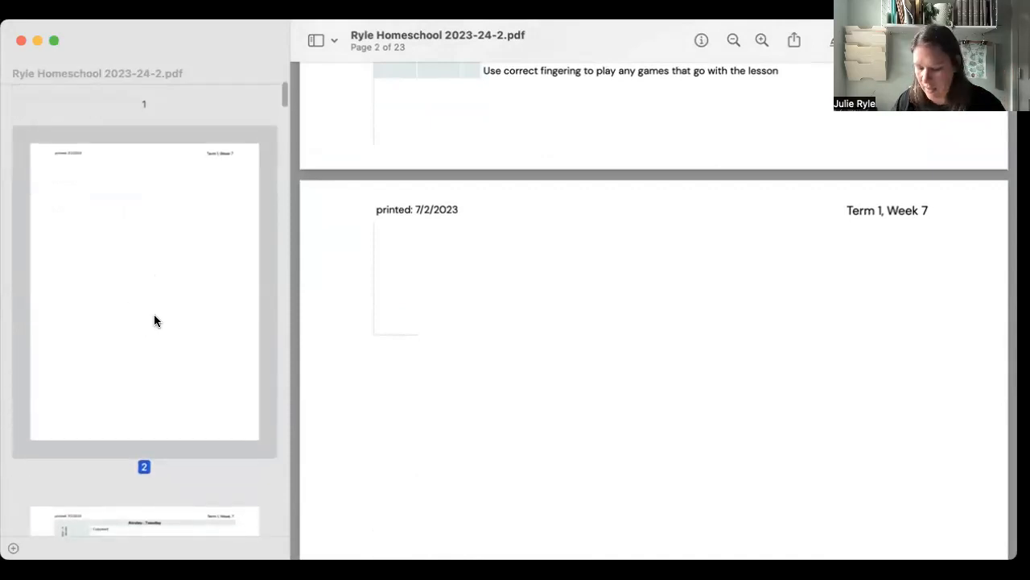
{"action": "left_click", "coordinate": [155, 320]}
{"action": "scroll", "coordinate": [125, 257], "scroll_direction": "down", "scroll_amount": 5}
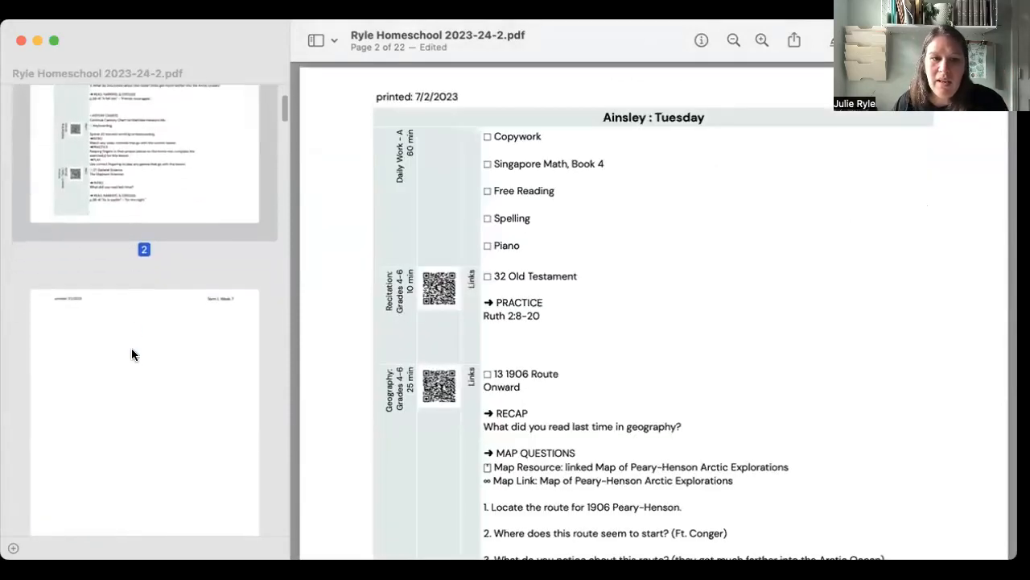
{"action": "left_click", "coordinate": [133, 352]}
{"action": "scroll", "coordinate": [152, 338], "scroll_direction": "up", "scroll_amount": 3}
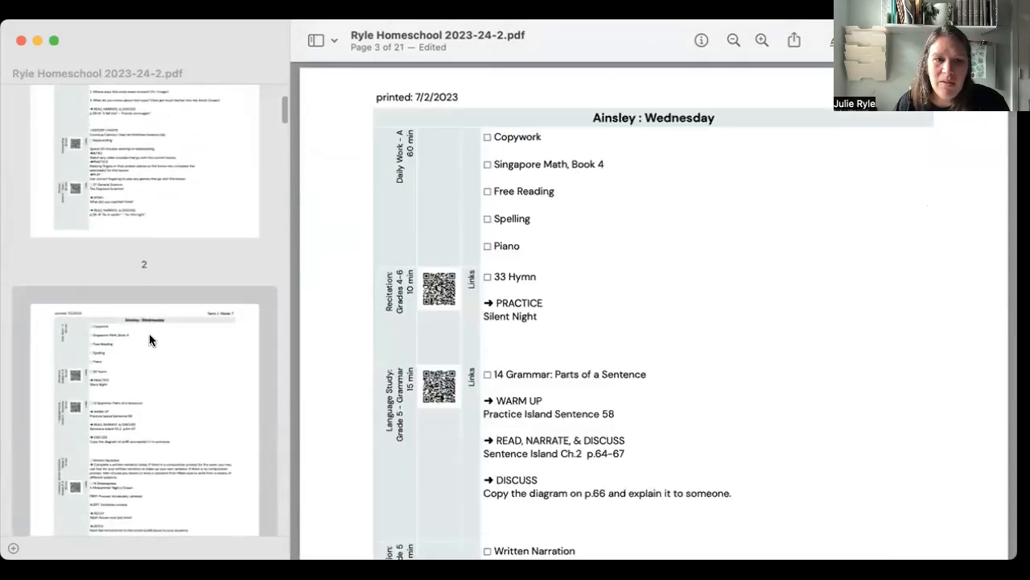
Review the Wednesday through Friday pages and delete the blank page 8 after the first student's Friday checklist.
{"action": "scroll", "coordinate": [149, 334], "scroll_direction": "down", "scroll_amount": 8}
{"action": "scroll", "coordinate": [149, 333], "scroll_direction": "up", "scroll_amount": 15}
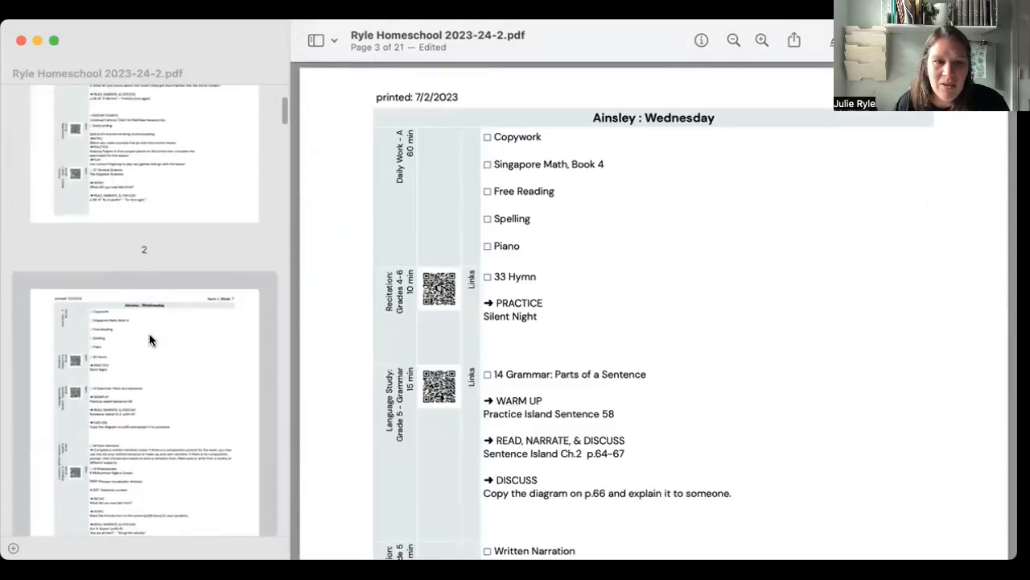
{"action": "scroll", "coordinate": [149, 339], "scroll_direction": "down", "scroll_amount": 10}
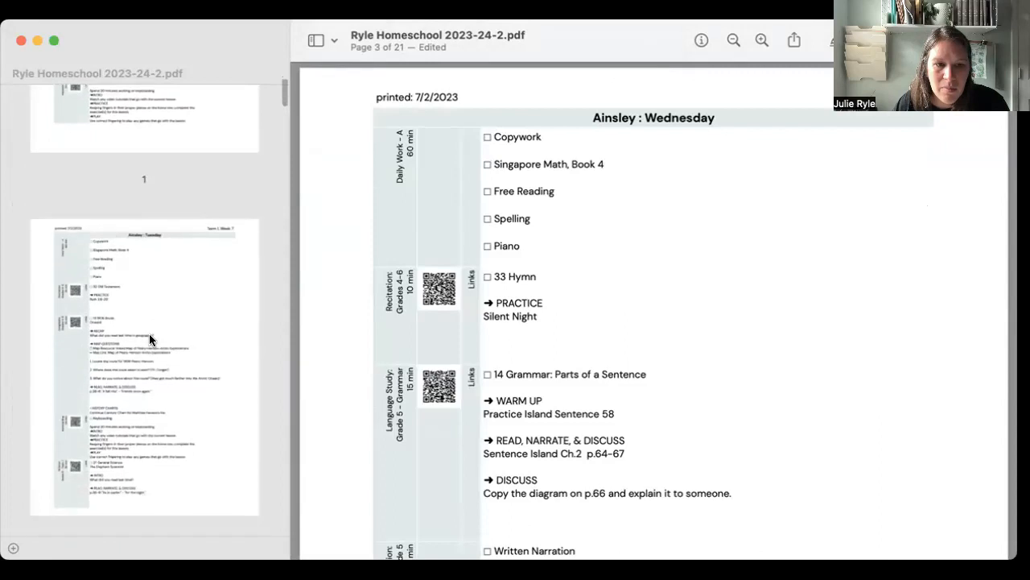
{"action": "scroll", "coordinate": [149, 339], "scroll_direction": "down", "scroll_amount": 8}
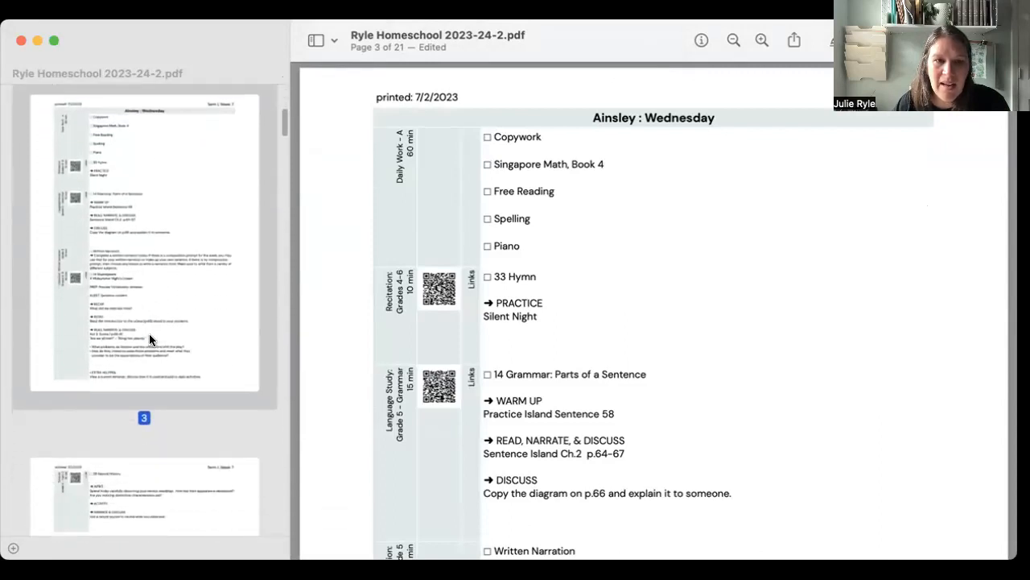
{"action": "scroll", "coordinate": [155, 354], "scroll_direction": "down", "scroll_amount": 10}
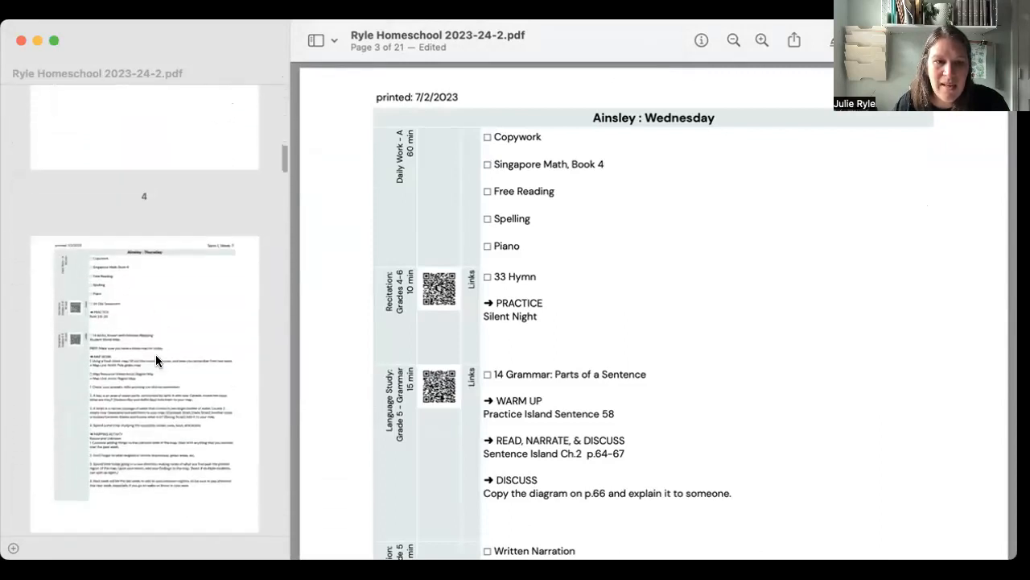
{"action": "left_click", "coordinate": [155, 354]}
{"action": "scroll", "coordinate": [155, 355], "scroll_direction": "down", "scroll_amount": 6}
{"action": "scroll", "coordinate": [155, 354], "scroll_direction": "down", "scroll_amount": 15}
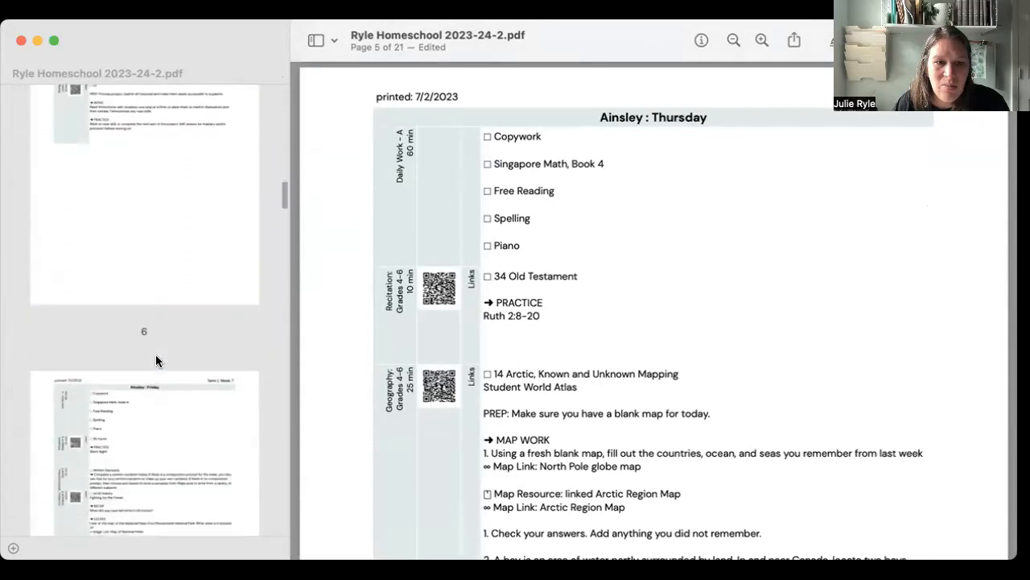
{"action": "left_click", "coordinate": [155, 354]}
{"action": "scroll", "coordinate": [192, 348], "scroll_direction": "down", "scroll_amount": 3}
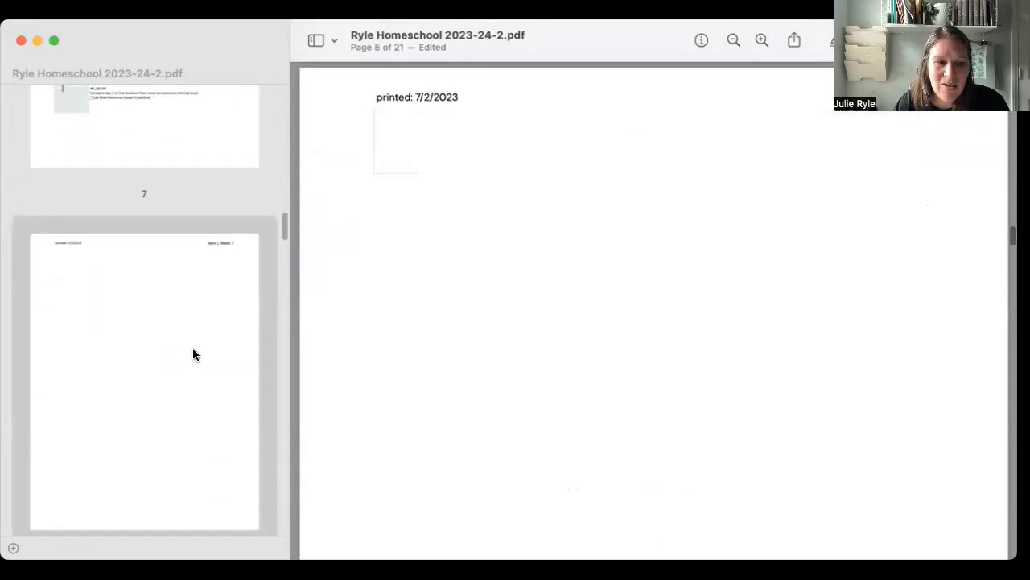
Review the second student's checklist pages and delete the blank page 14 at the end of that set.
{"action": "scroll", "coordinate": [191, 350], "scroll_direction": "down", "scroll_amount": 5}
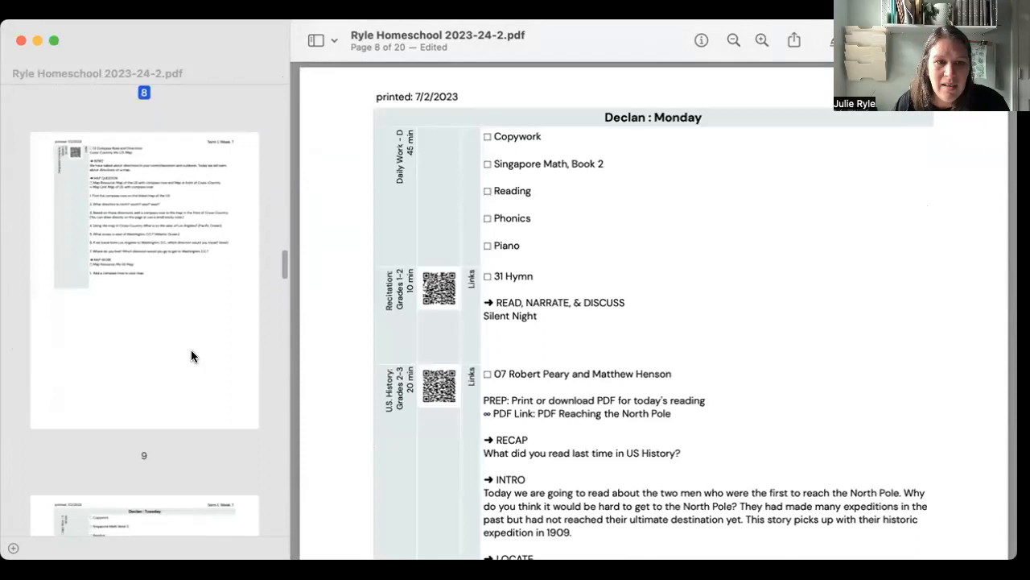
{"action": "scroll", "coordinate": [189, 353], "scroll_direction": "down", "scroll_amount": 5}
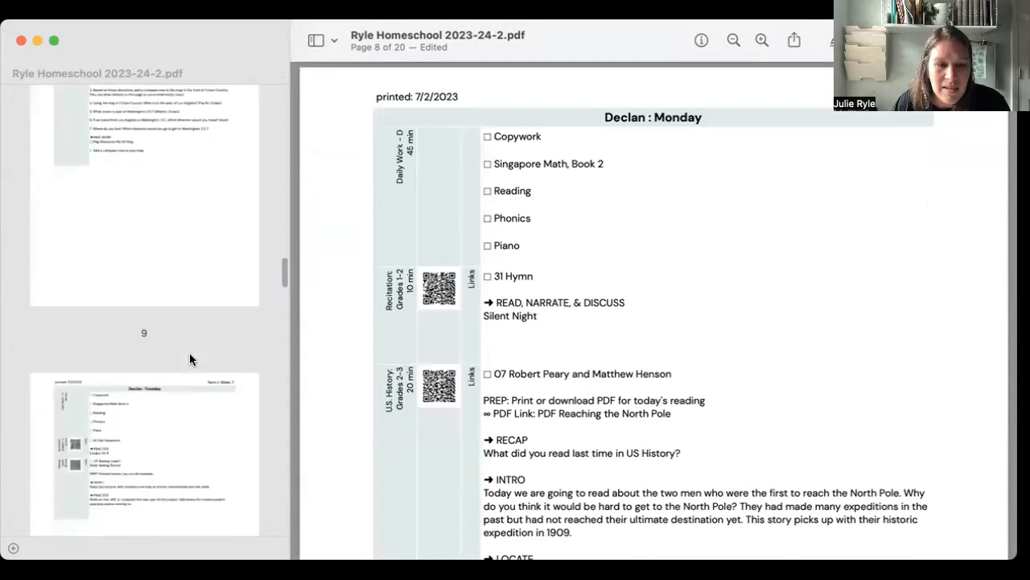
{"action": "scroll", "coordinate": [190, 353], "scroll_direction": "up", "scroll_amount": 5}
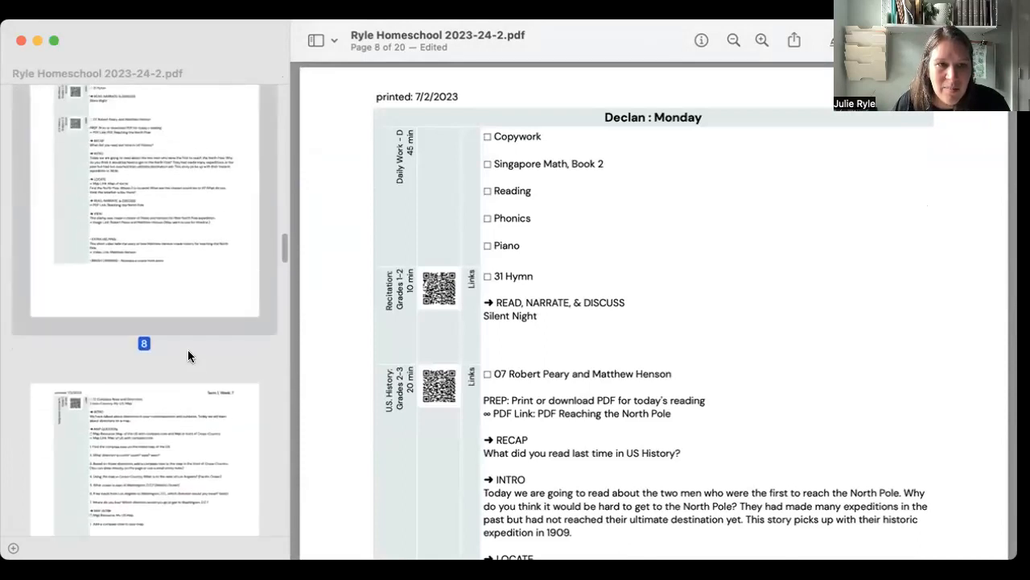
{"action": "scroll", "coordinate": [187, 360], "scroll_direction": "down", "scroll_amount": 10}
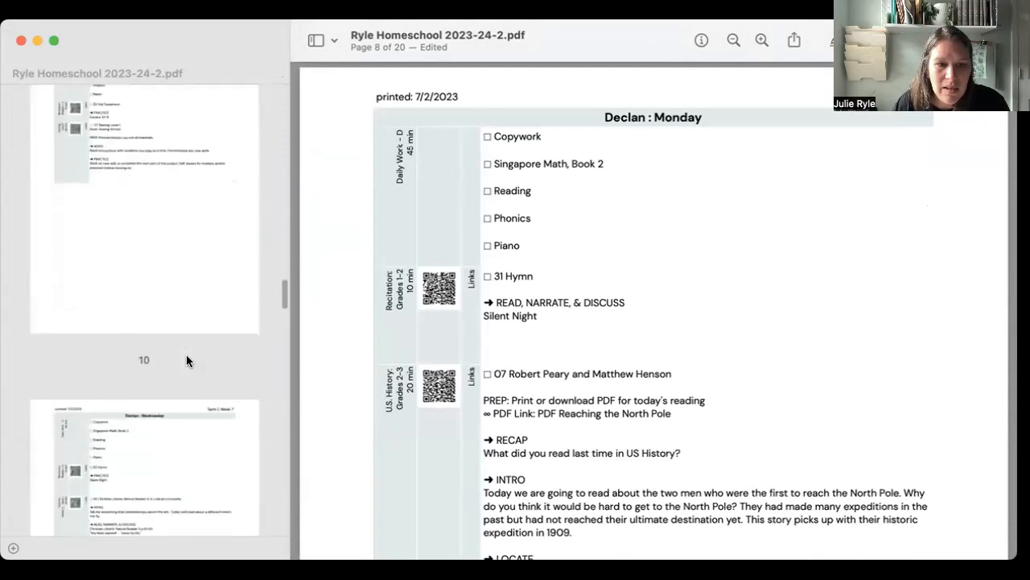
{"action": "scroll", "coordinate": [186, 360], "scroll_direction": "down", "scroll_amount": 10}
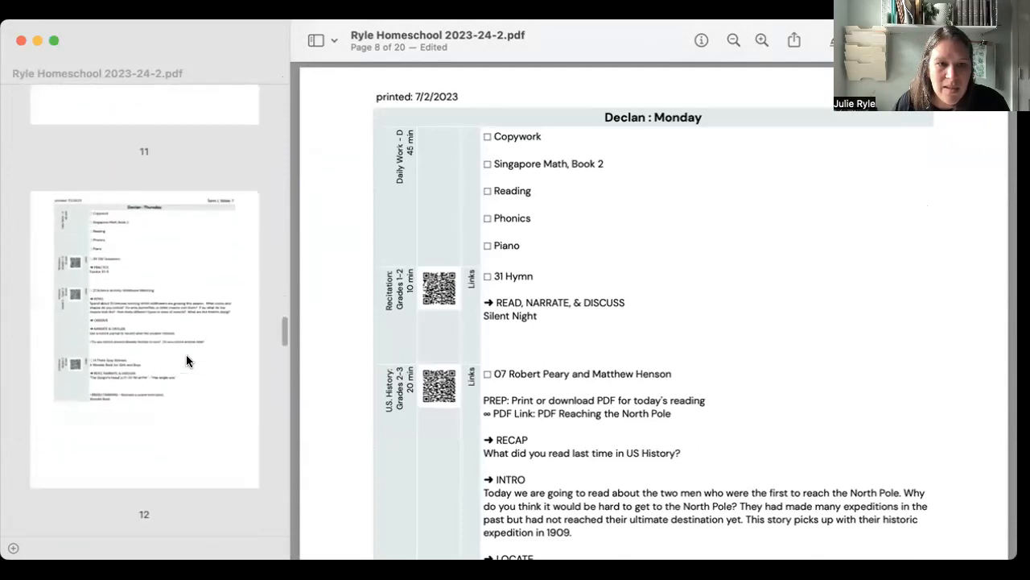
{"action": "scroll", "coordinate": [186, 360], "scroll_direction": "down", "scroll_amount": 9}
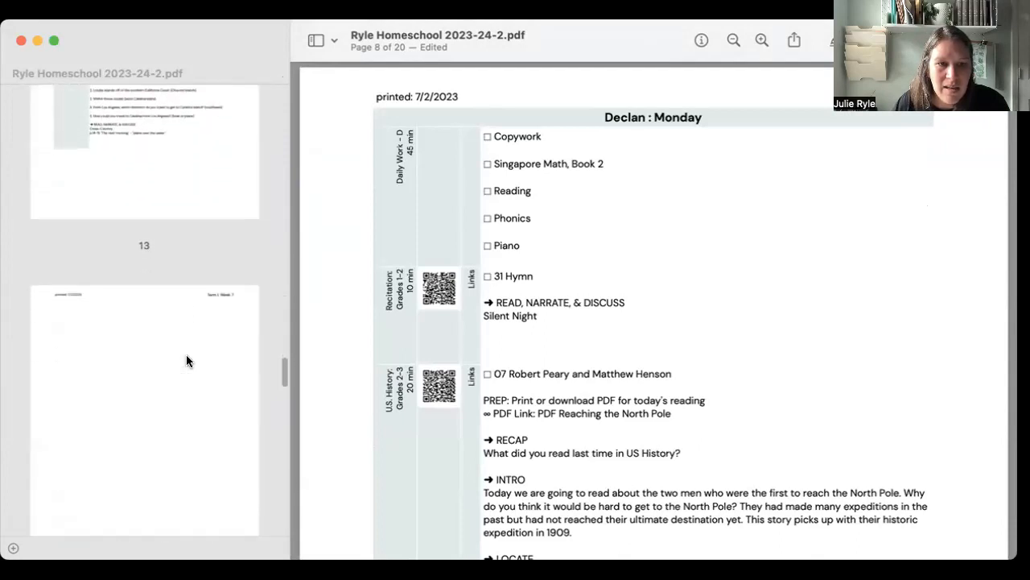
{"action": "left_click", "coordinate": [174, 353]}
{"action": "key", "text": "Delete"}
{"action": "scroll", "coordinate": [175, 354], "scroll_direction": "down", "scroll_amount": 10}
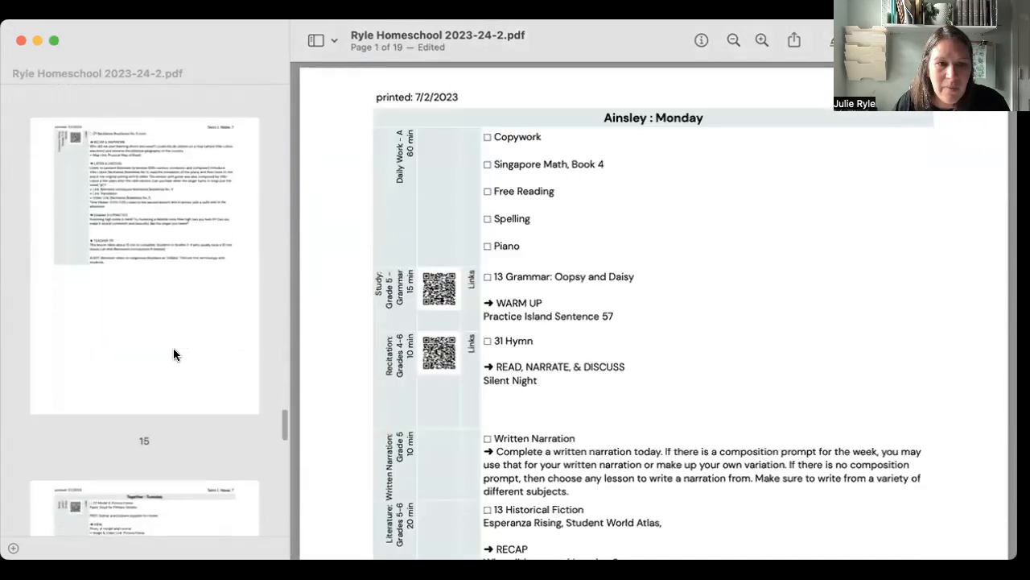
Check the remaining PDF pages, open the print options for the document, and look through the page previews.
{"action": "scroll", "coordinate": [173, 353], "scroll_direction": "up", "scroll_amount": 10}
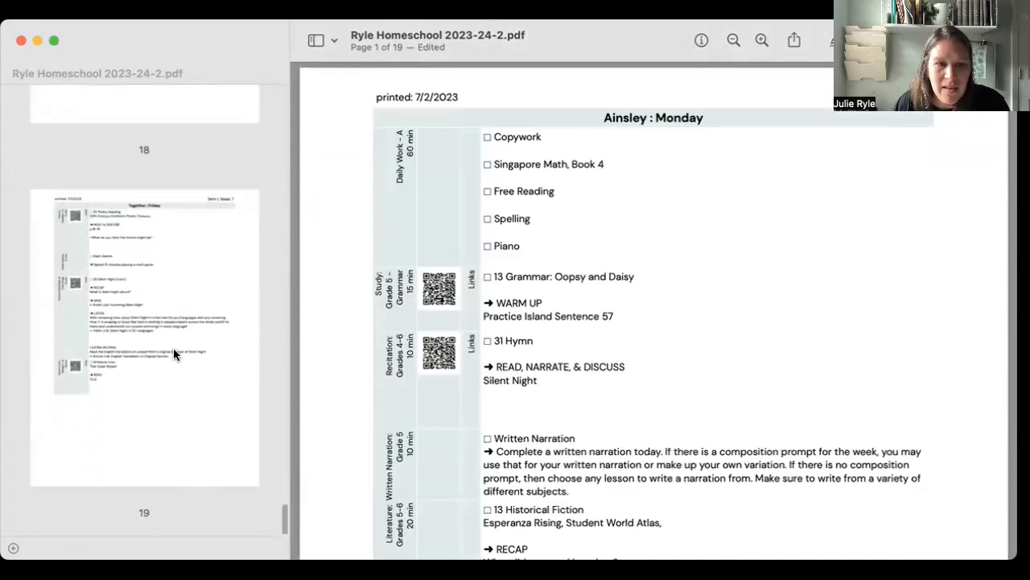
{"action": "scroll", "coordinate": [174, 353], "scroll_direction": "up", "scroll_amount": 15}
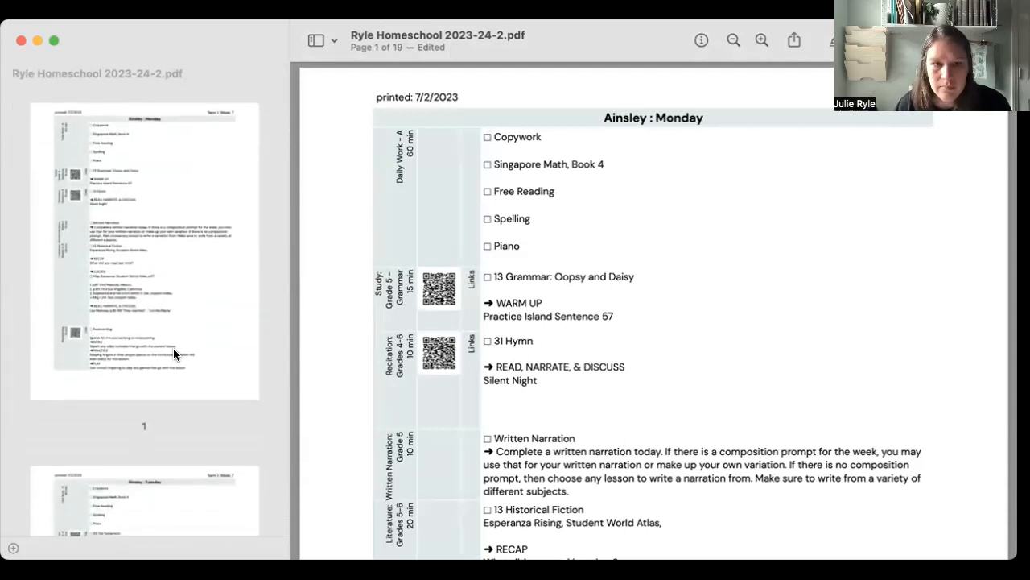
{"action": "key", "text": "super+p"}
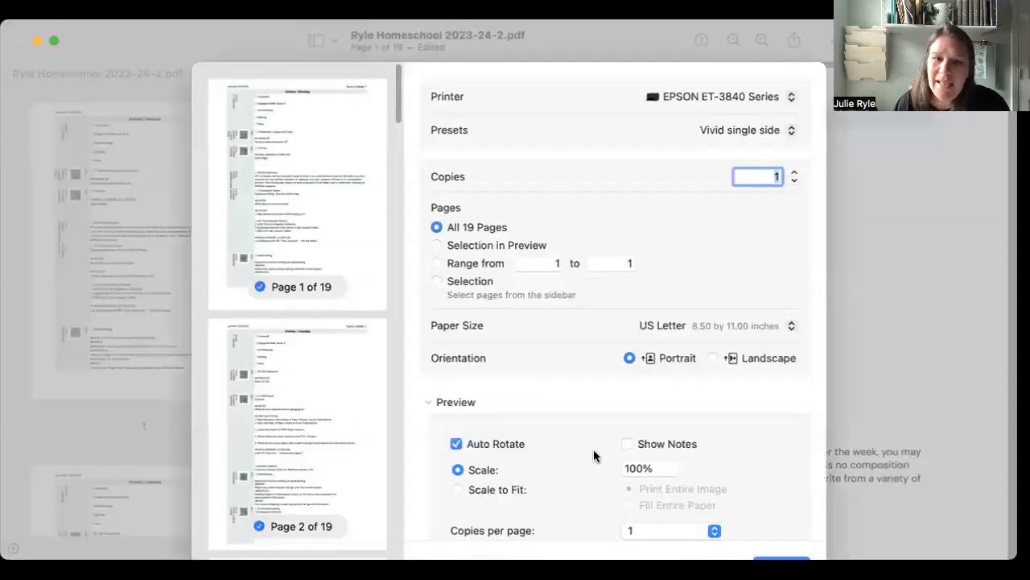
{"action": "scroll", "coordinate": [297, 447], "scroll_direction": "down", "scroll_amount": 15}
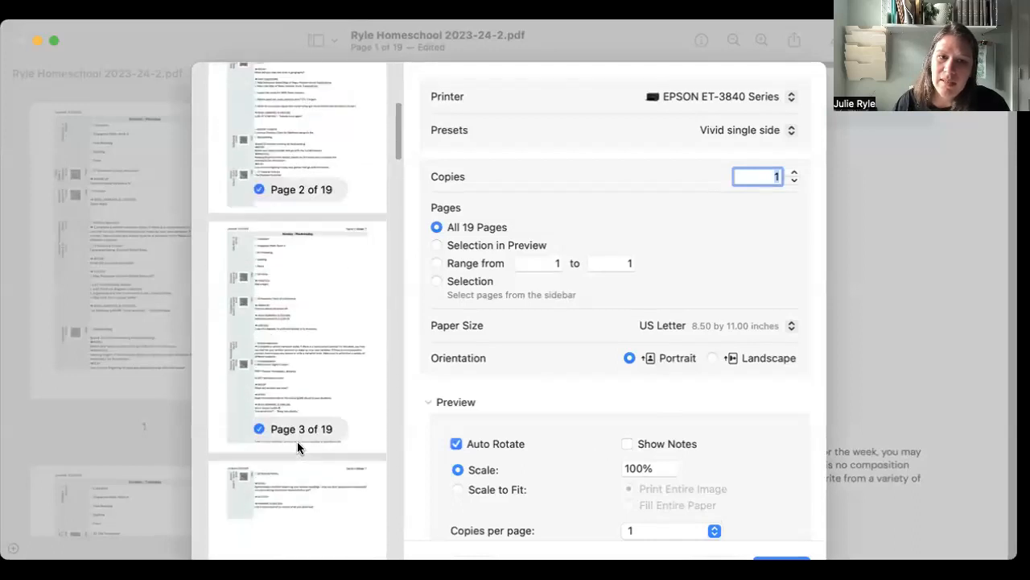
{"action": "scroll", "coordinate": [297, 447], "scroll_direction": "up", "scroll_amount": 10}
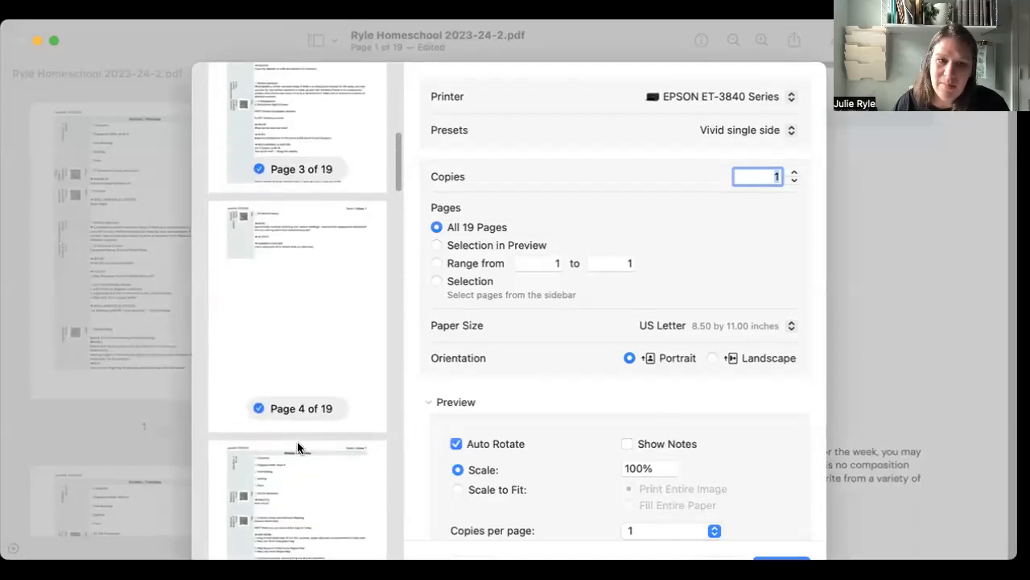
{"action": "scroll", "coordinate": [297, 447], "scroll_direction": "down", "scroll_amount": 12}
{"action": "scroll", "coordinate": [298, 448], "scroll_direction": "down", "scroll_amount": 20}
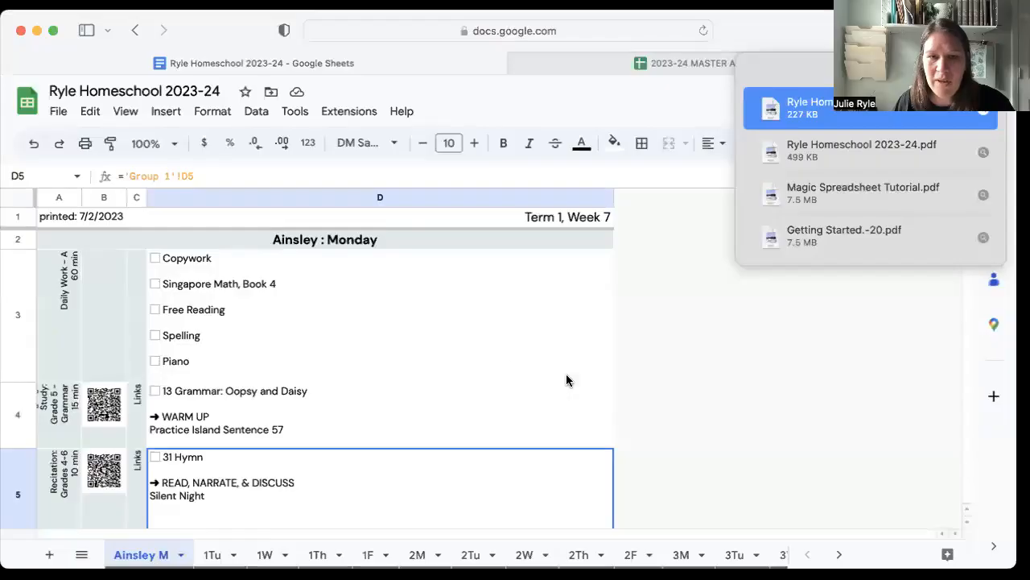
In the spreadsheet, hide the empty rows 9 to 19 below the checklist on the first student's Monday sheet.
{"action": "scroll", "coordinate": [419, 362], "scroll_direction": "down", "scroll_amount": 3}
{"action": "scroll", "coordinate": [300, 363], "scroll_direction": "up", "scroll_amount": 3}
{"action": "scroll", "coordinate": [300, 362], "scroll_direction": "down", "scroll_amount": 10}
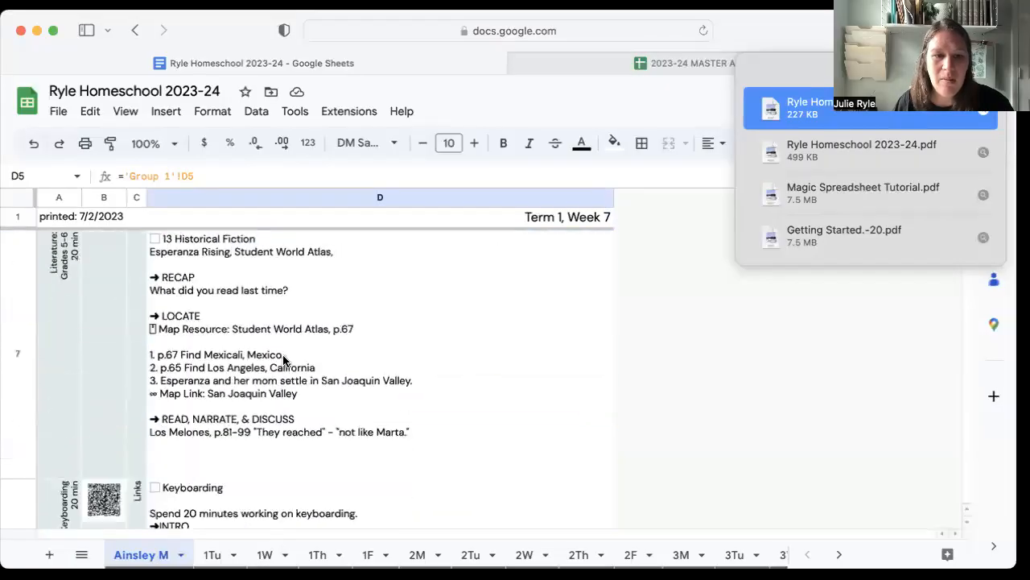
{"action": "scroll", "coordinate": [282, 354], "scroll_direction": "up", "scroll_amount": 5}
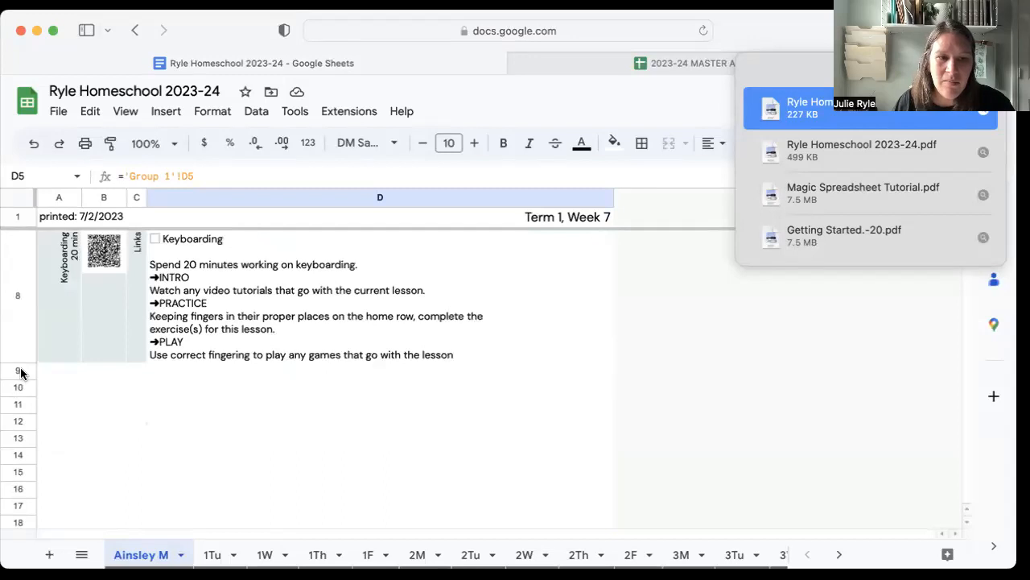
{"action": "scroll", "coordinate": [113, 345], "scroll_direction": "up", "scroll_amount": 10}
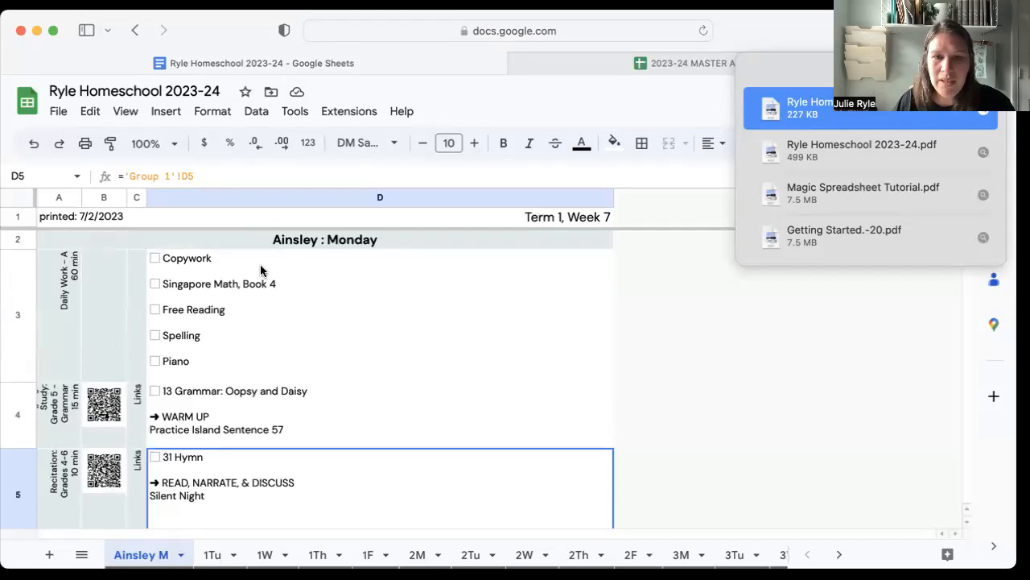
{"action": "scroll", "coordinate": [171, 394], "scroll_direction": "down", "scroll_amount": 5}
{"action": "scroll", "coordinate": [161, 400], "scroll_direction": "down", "scroll_amount": 5}
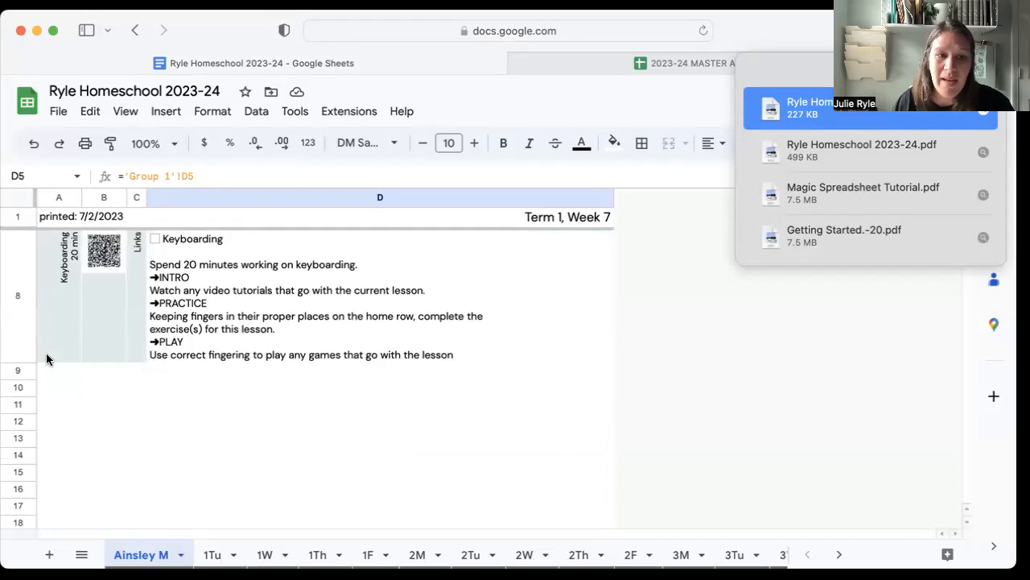
{"action": "left_click", "coordinate": [19, 369]}
{"action": "scroll", "coordinate": [129, 379], "scroll_direction": "down", "scroll_amount": 3}
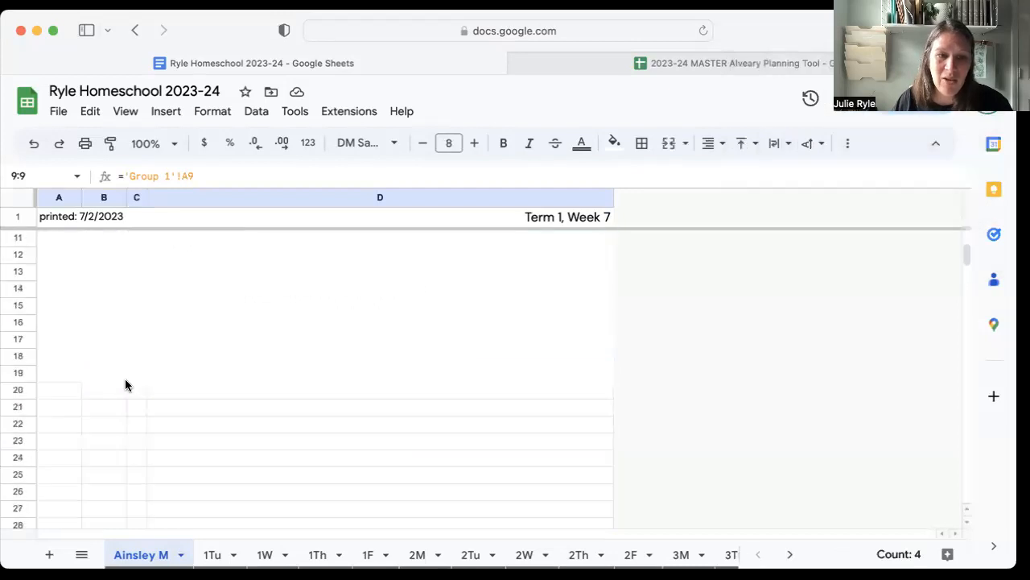
{"action": "left_click", "coordinate": [27, 362], "text": "shift"}
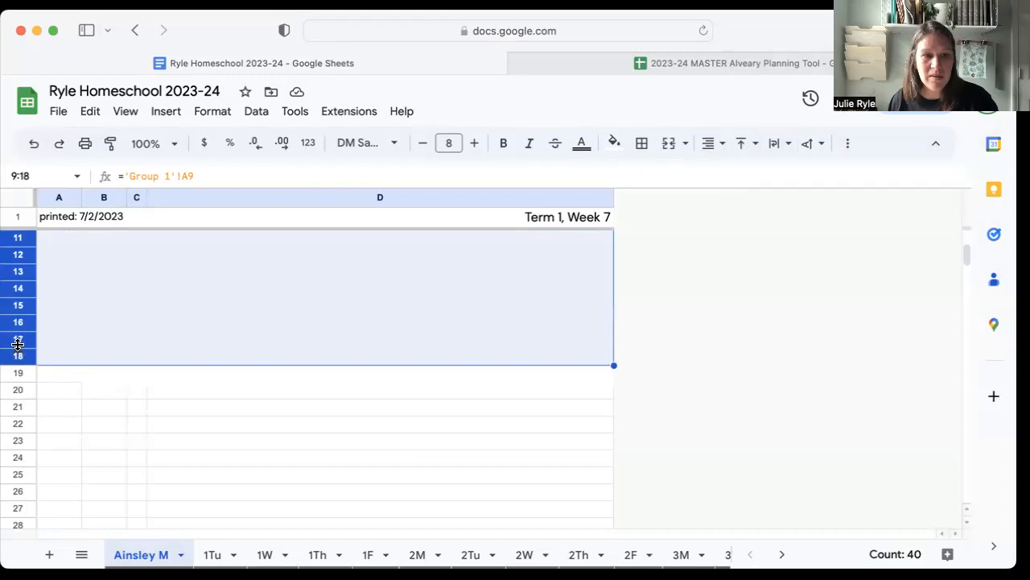
{"action": "left_click", "coordinate": [21, 377], "text": "shift"}
{"action": "right_click", "coordinate": [21, 377]}
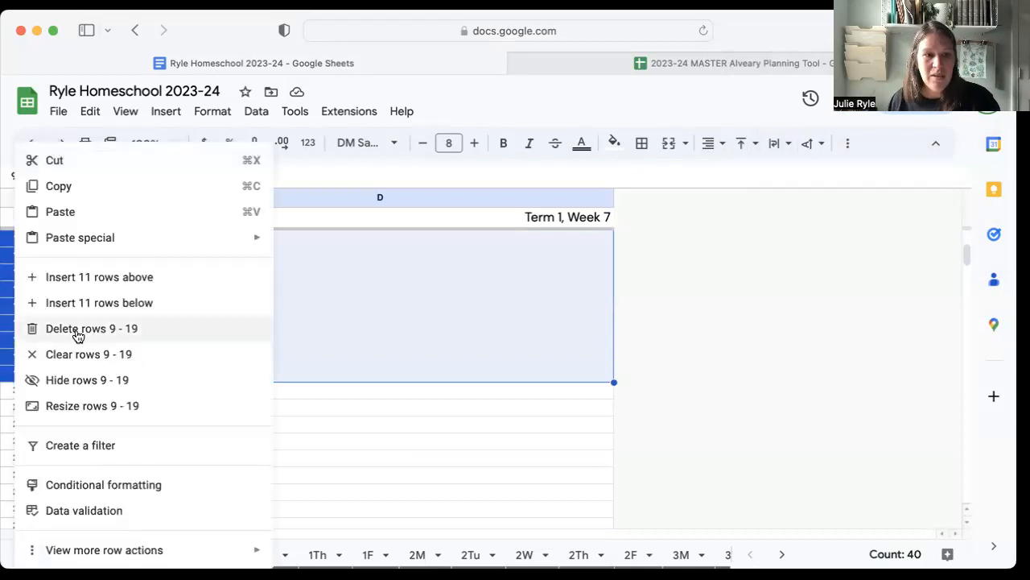
{"action": "left_click", "coordinate": [75, 379]}
{"action": "scroll", "coordinate": [161, 378], "scroll_direction": "up", "scroll_amount": 10}
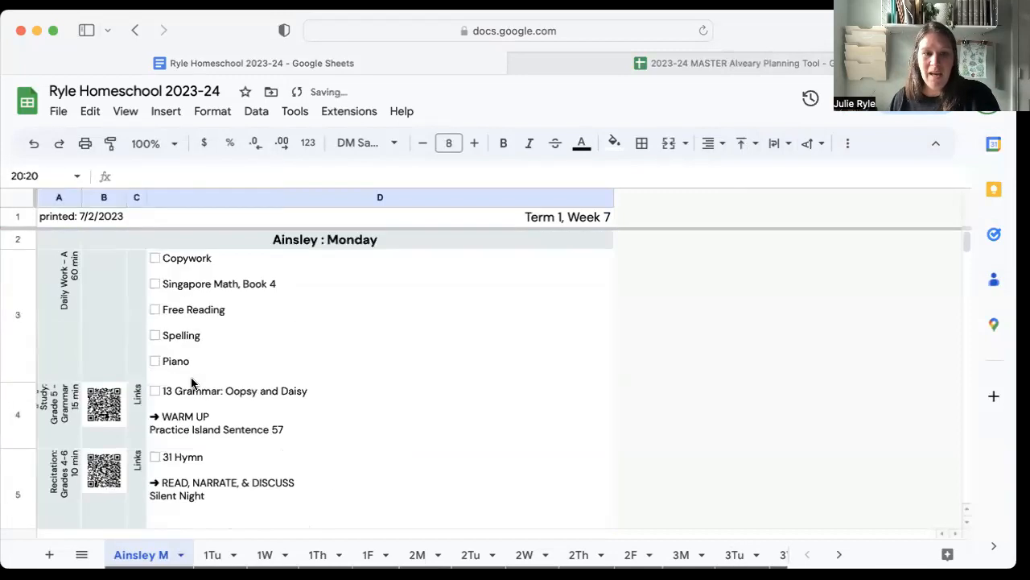
Open the print settings for the current Monday sheet and examine its page preview down to the bottom margin.
{"action": "left_click", "coordinate": [705, 406]}
{"action": "key", "text": "ctrl+p"}
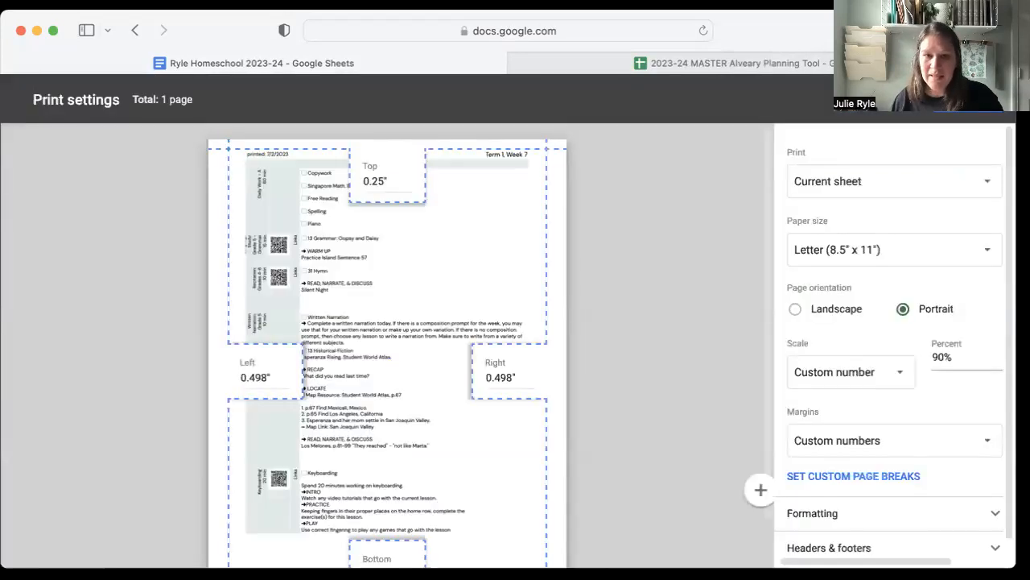
{"action": "scroll", "coordinate": [418, 362], "scroll_direction": "down", "scroll_amount": 2}
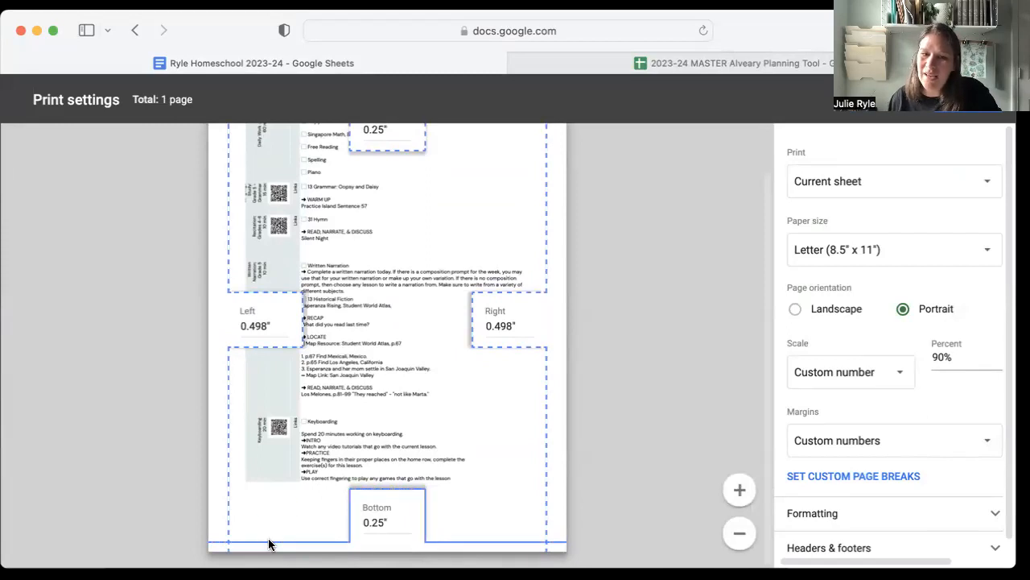
Leave the print preview and look over the first student's Monday sheet, including the empty rows below the checklist.
{"action": "scroll", "coordinate": [277, 525], "scroll_direction": "up", "scroll_amount": 1}
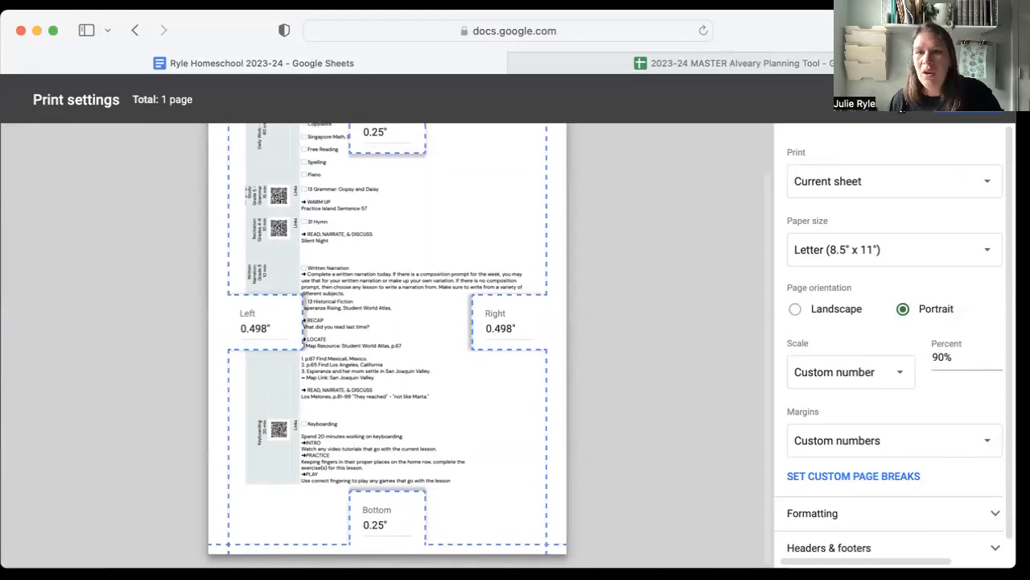
{"action": "key", "text": "Escape"}
{"action": "scroll", "coordinate": [137, 475], "scroll_direction": "down", "scroll_amount": 5}
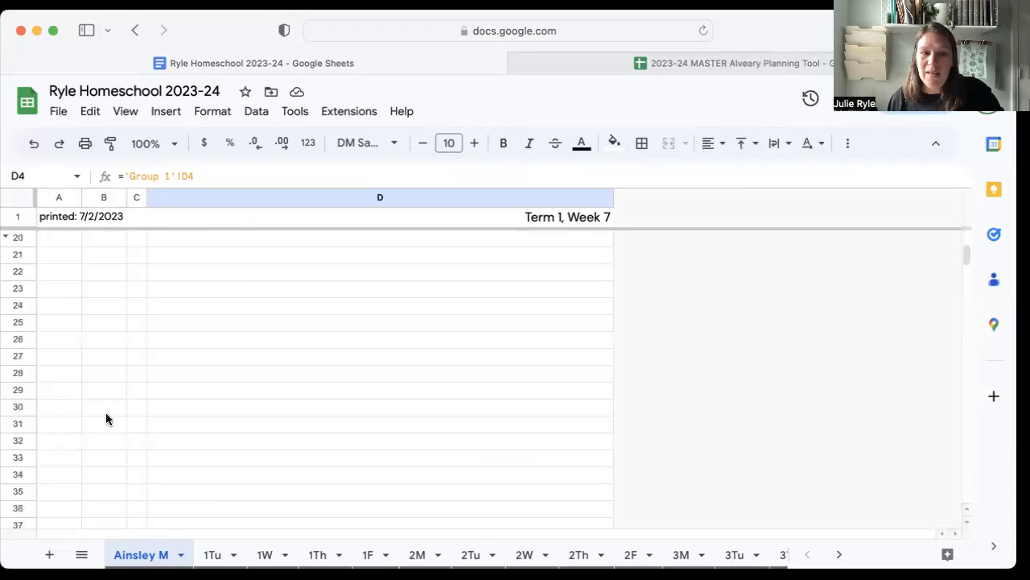
{"action": "scroll", "coordinate": [236, 500], "scroll_direction": "up", "scroll_amount": 5}
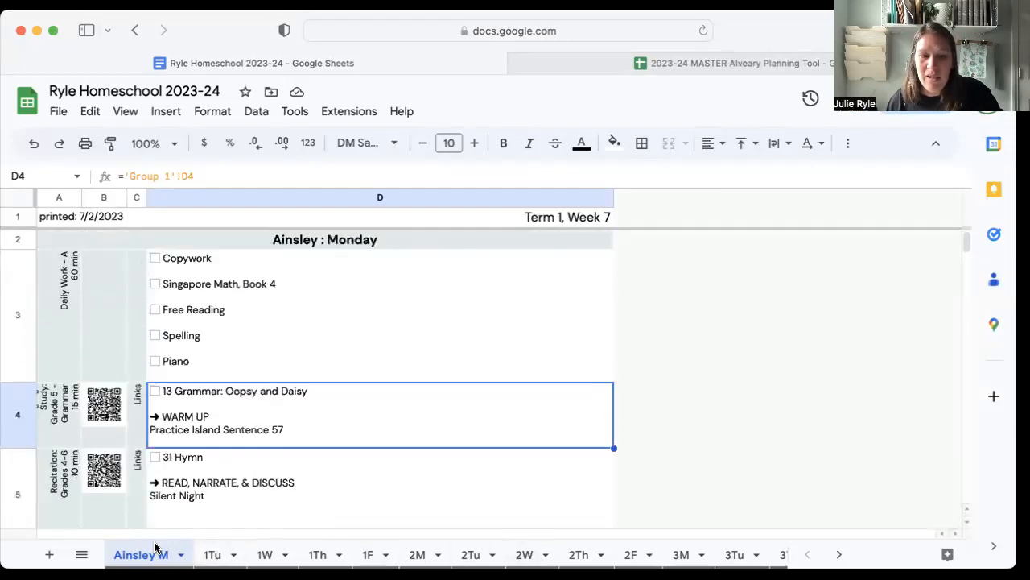
Hide the empty rows 8 to 19 on the 1Tu sheet and check its page layout in the print preview.
{"action": "left_click", "coordinate": [213, 555]}
{"action": "scroll", "coordinate": [182, 476], "scroll_direction": "down", "scroll_amount": 10}
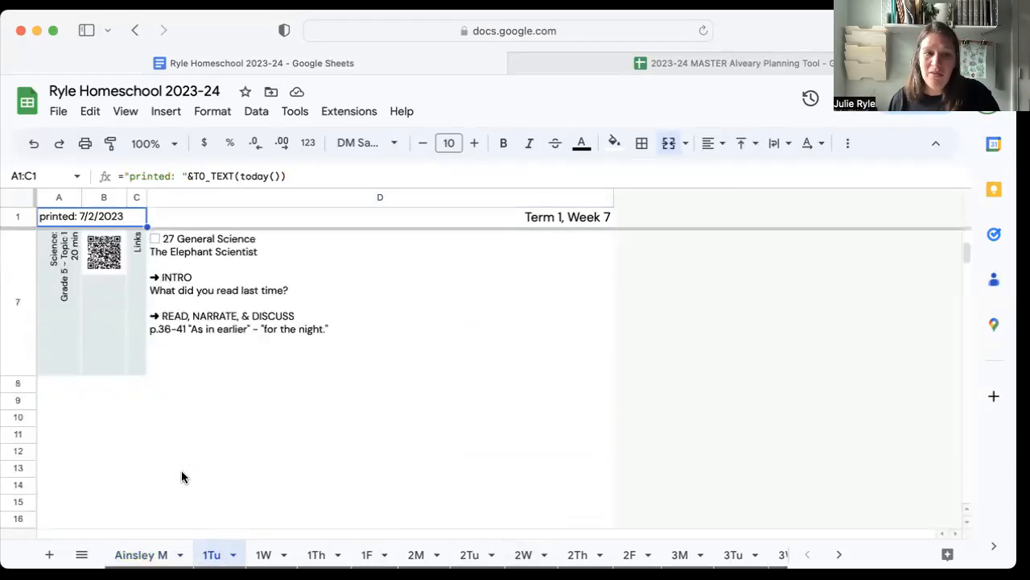
{"action": "left_click", "coordinate": [18, 386]}
{"action": "scroll", "coordinate": [28, 399], "scroll_direction": "down", "scroll_amount": 3}
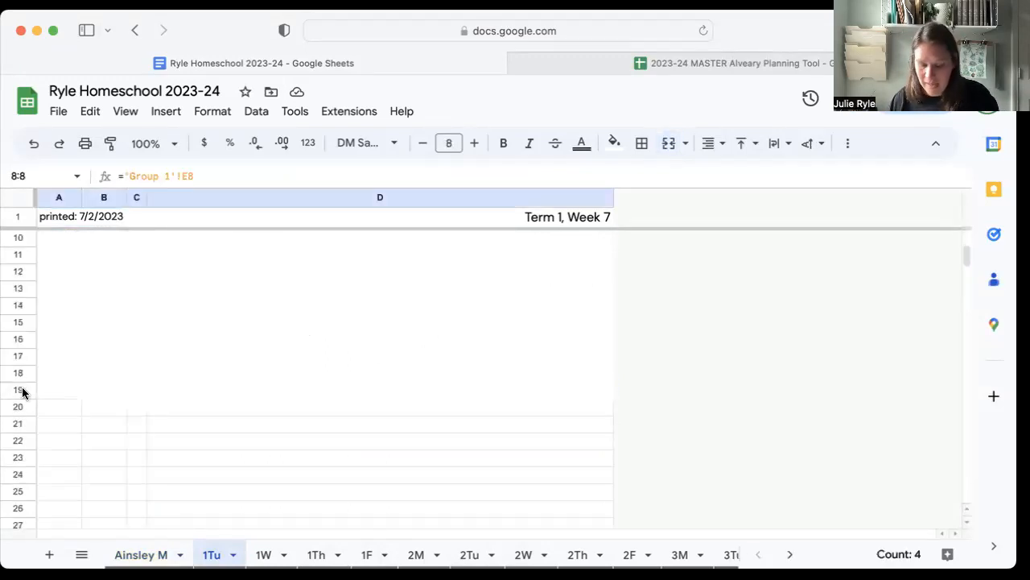
{"action": "left_click", "coordinate": [23, 392], "text": "shift"}
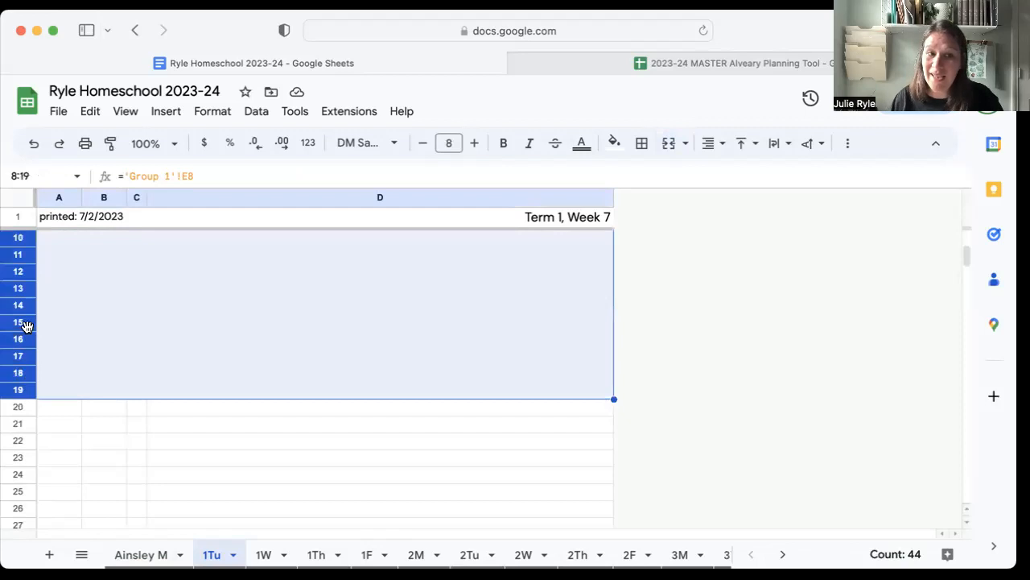
{"action": "right_click", "coordinate": [26, 325]}
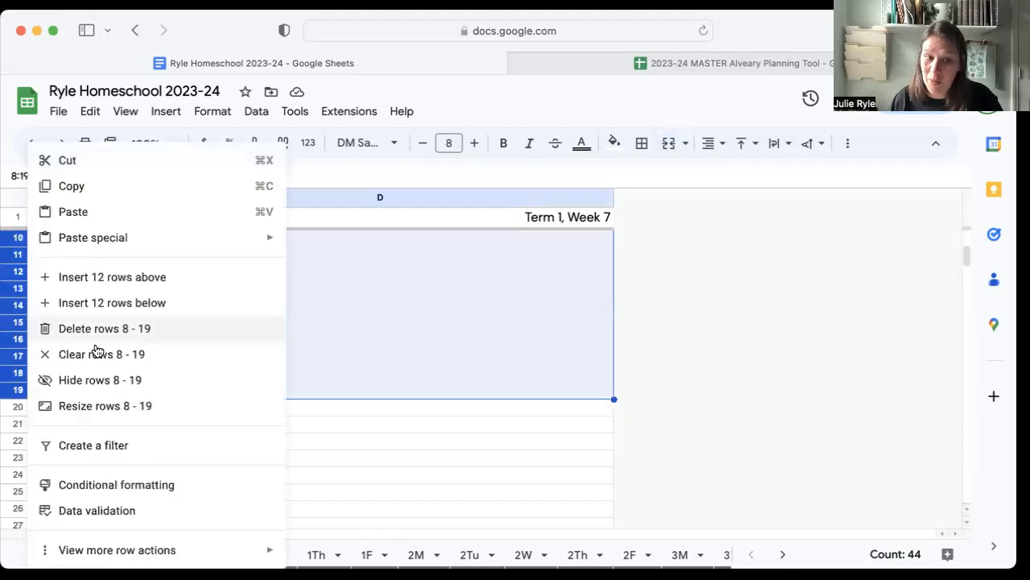
{"action": "left_click", "coordinate": [113, 389]}
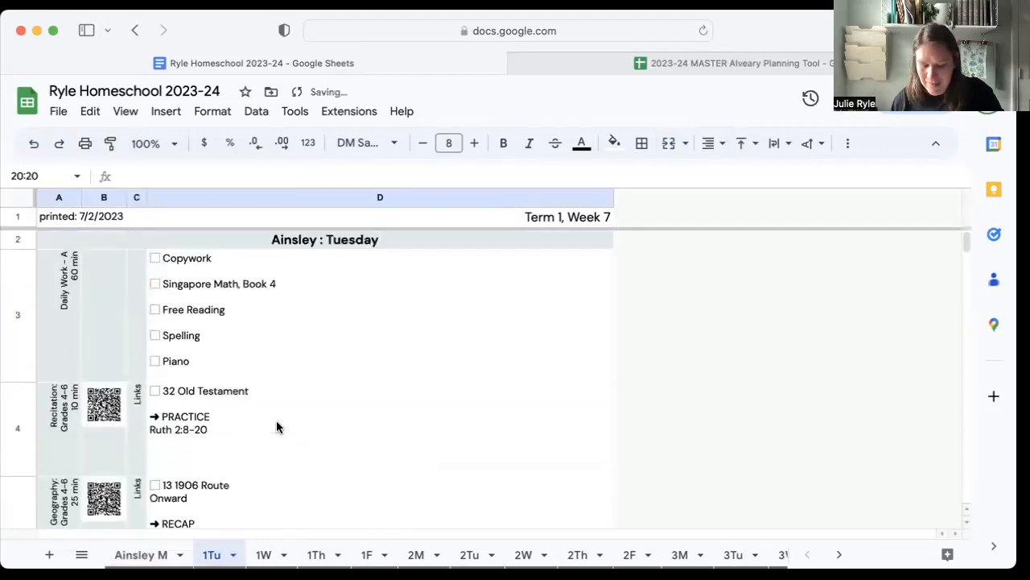
{"action": "key", "text": "super+p"}
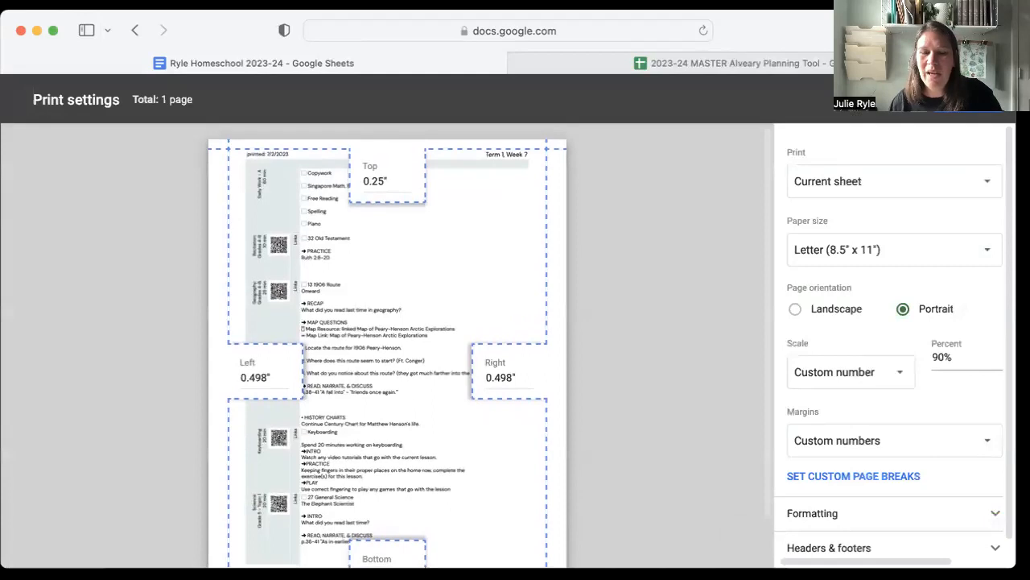
{"action": "key", "text": "Escape"}
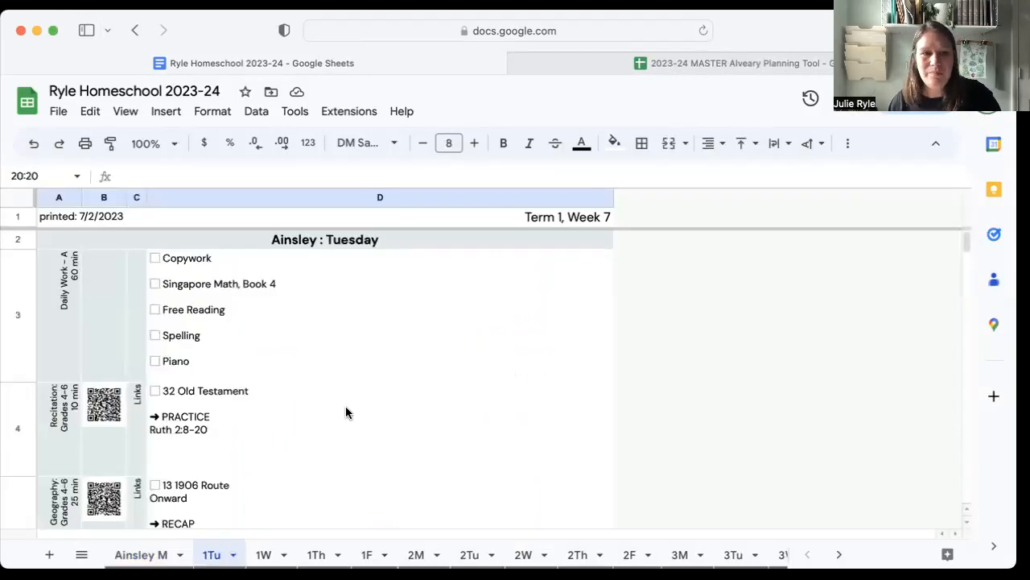
Clear the printed-date cell in the header of the 1Tu sheet and undo the deletion.
{"action": "left_click", "coordinate": [76, 221]}
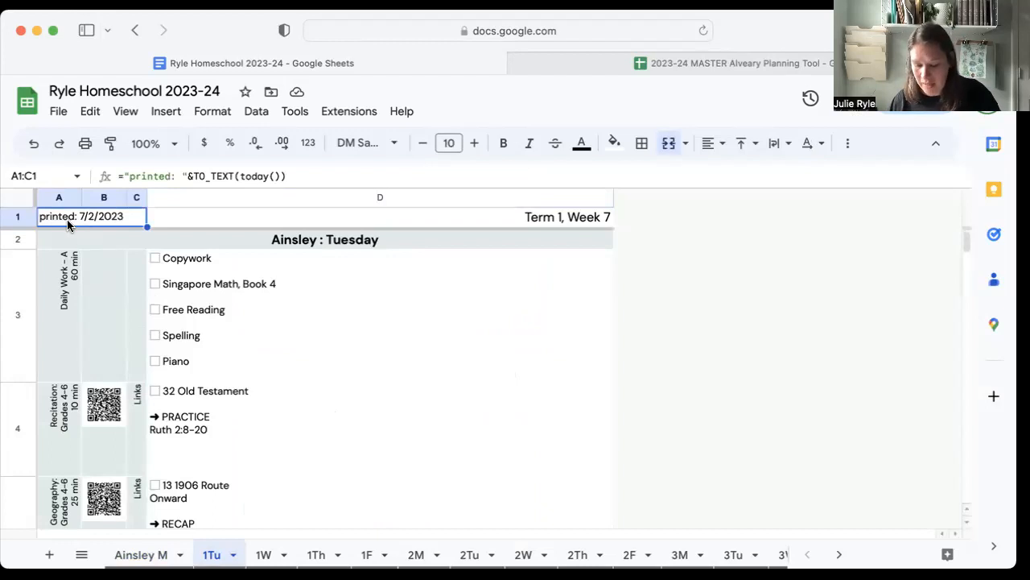
{"action": "key", "text": "BackSpace"}
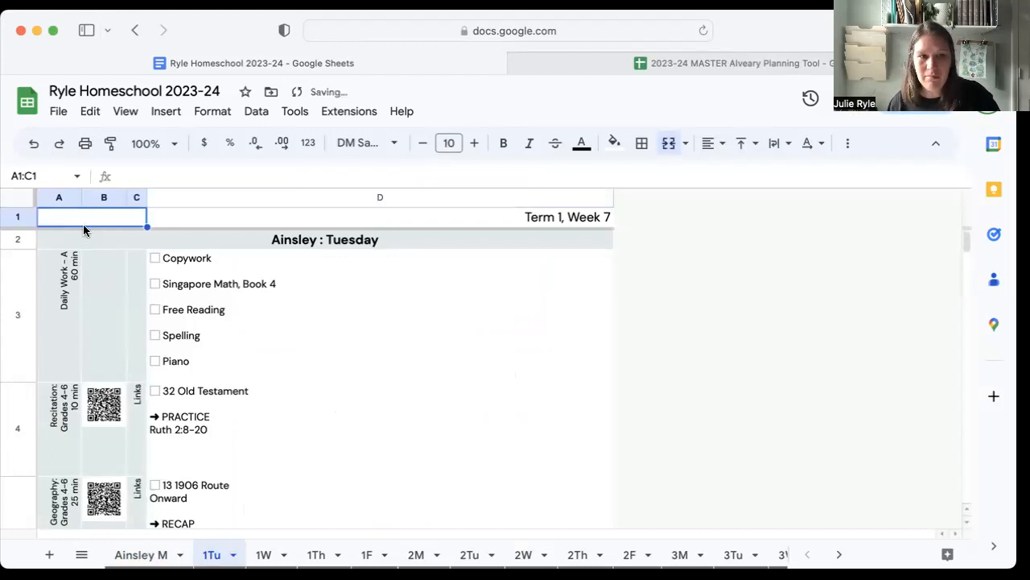
{"action": "left_click", "coordinate": [33, 142]}
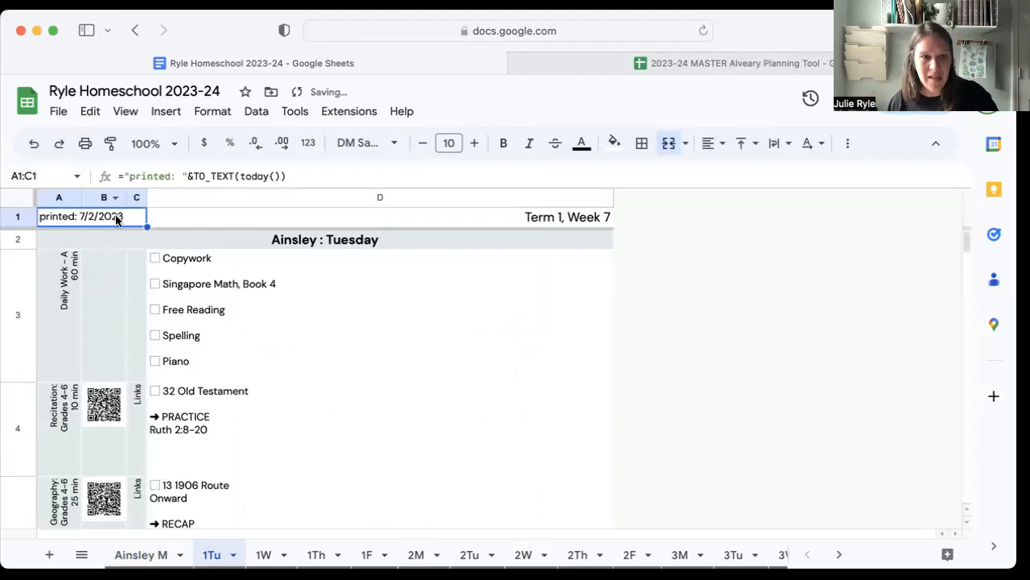
Look over the 1Tu sheet and the Together Friday checklist on sheet 3F, including the empty rows below it.
{"action": "scroll", "coordinate": [92, 328], "scroll_direction": "down", "scroll_amount": 5}
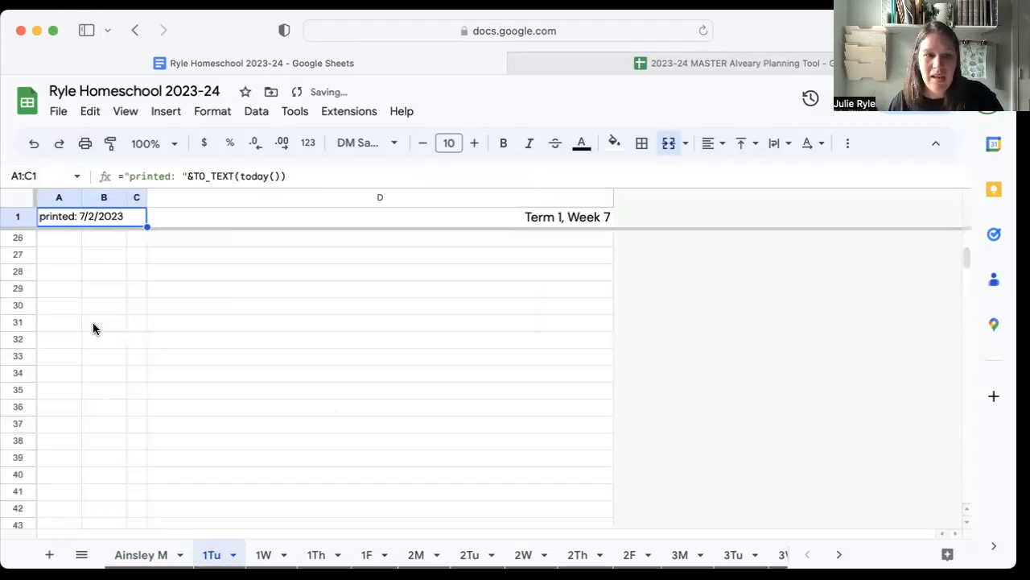
{"action": "scroll", "coordinate": [95, 330], "scroll_direction": "up", "scroll_amount": 5}
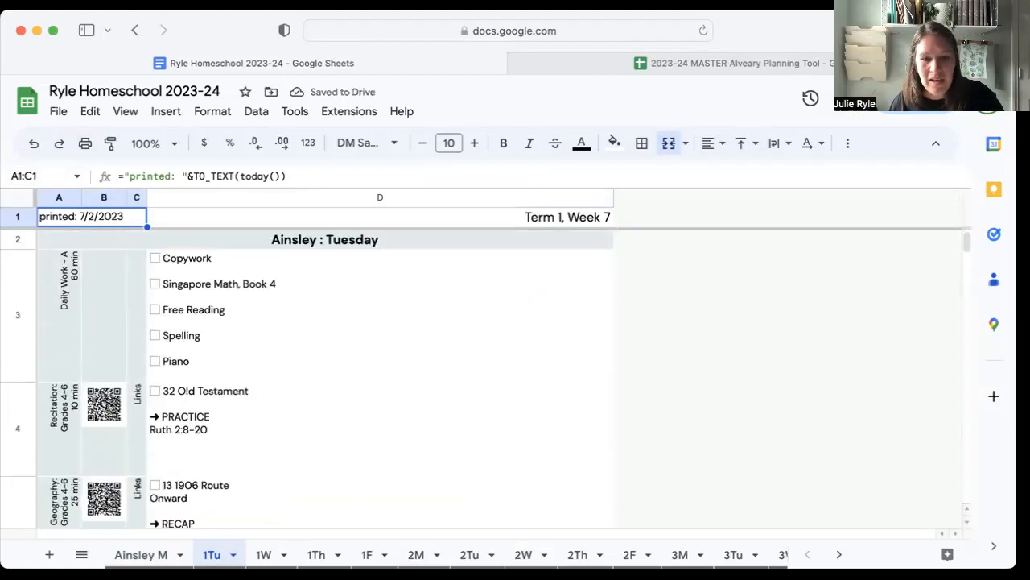
{"action": "scroll", "coordinate": [402, 555], "scroll_direction": "right", "scroll_amount": 3}
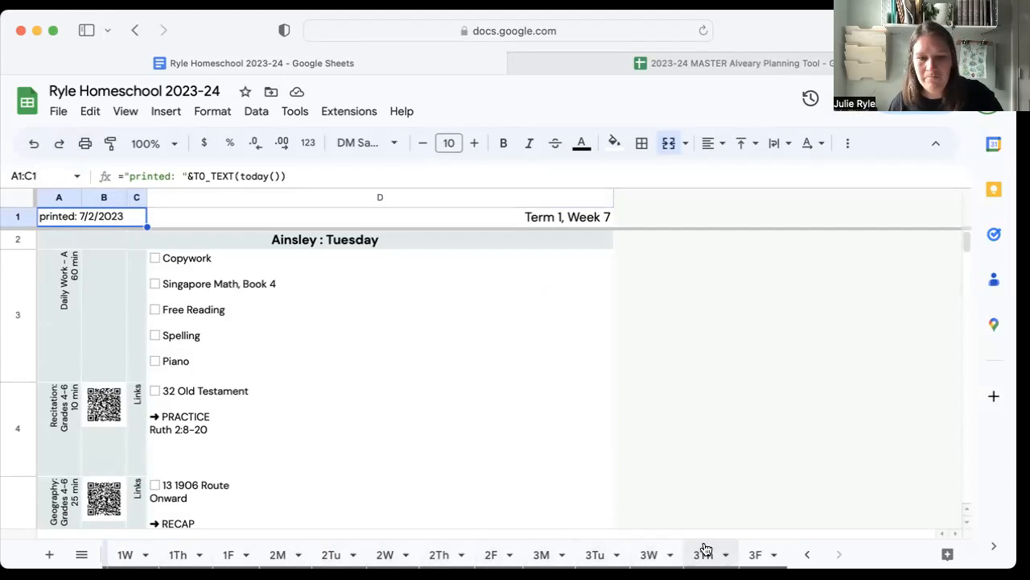
{"action": "left_click", "coordinate": [755, 555]}
{"action": "scroll", "coordinate": [378, 499], "scroll_direction": "down", "scroll_amount": 10}
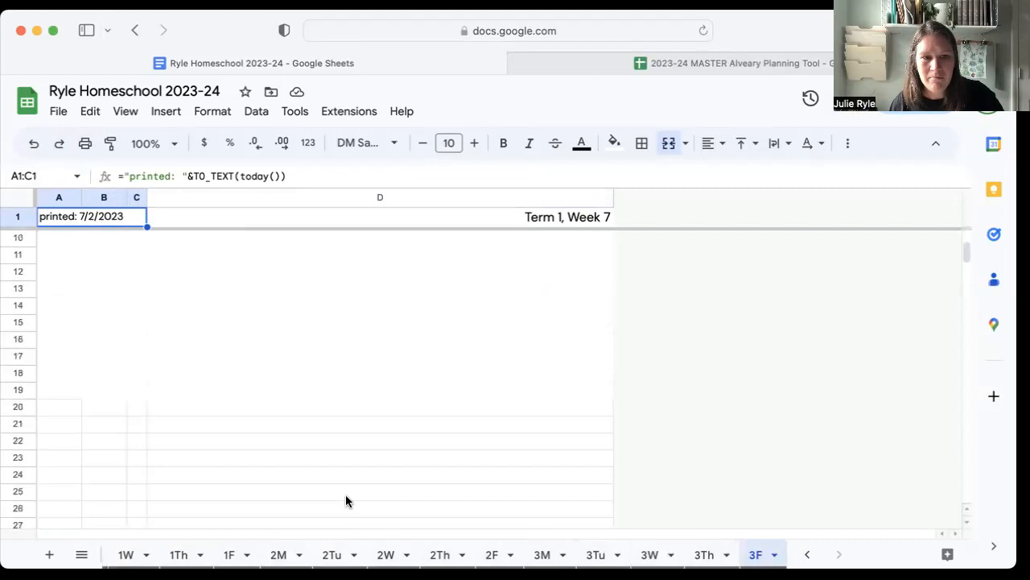
{"action": "scroll", "coordinate": [345, 501], "scroll_direction": "up", "scroll_amount": 10}
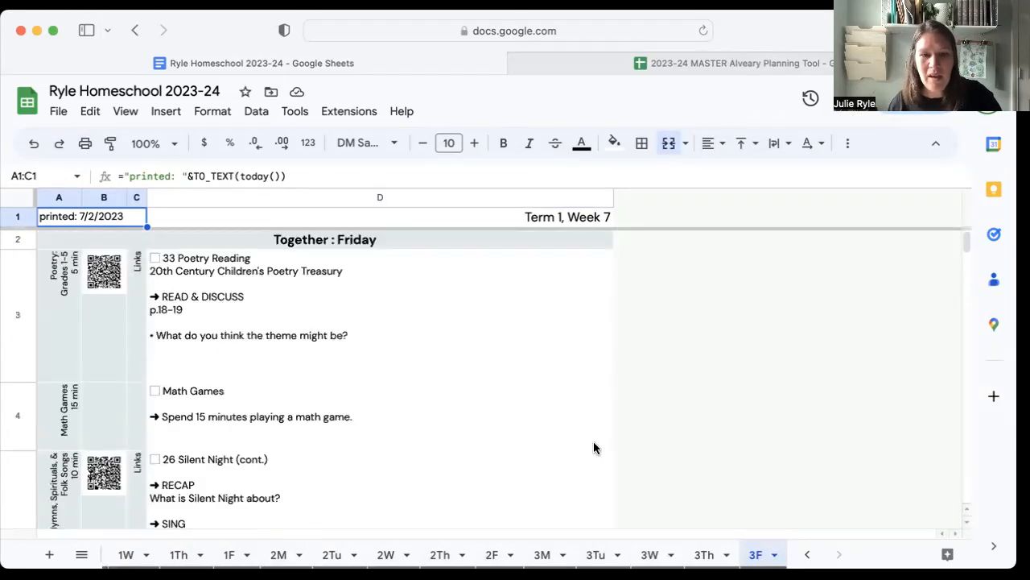
{"action": "scroll", "coordinate": [499, 554], "scroll_direction": "left", "scroll_amount": 3}
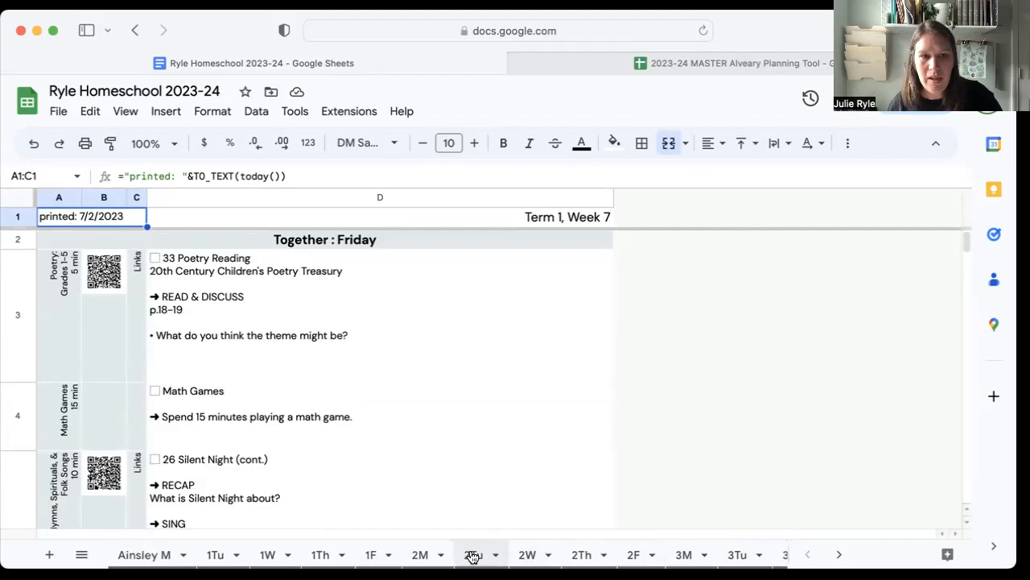